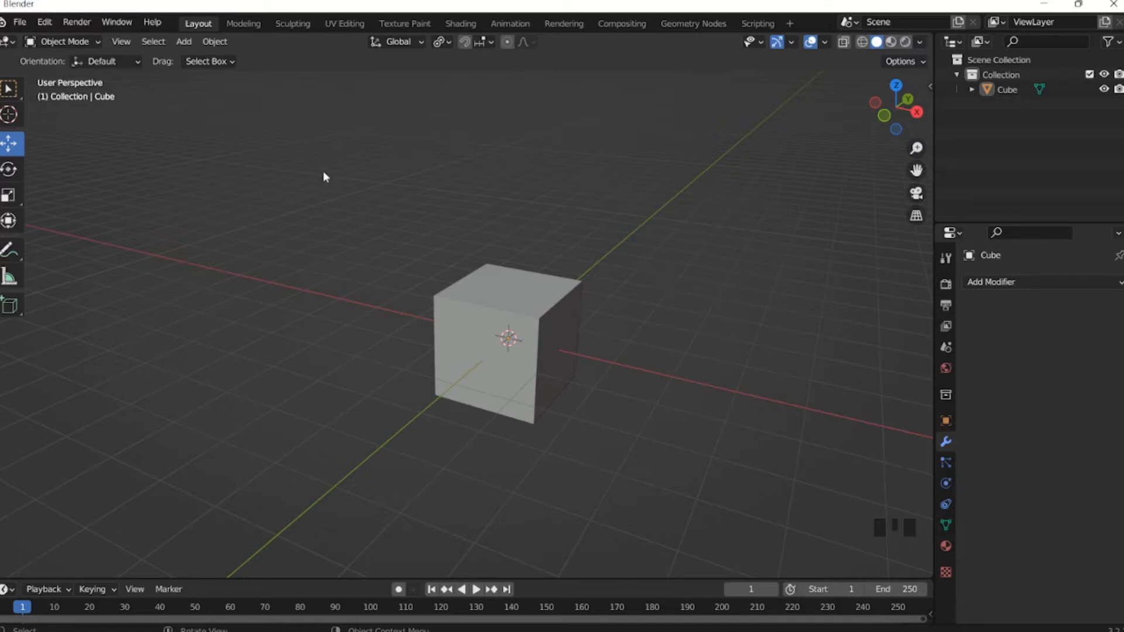
# Put the cube into Sculpt Mode and choose the Grab brush with a radius of 252 px.
pyautogui.click(94, 41)
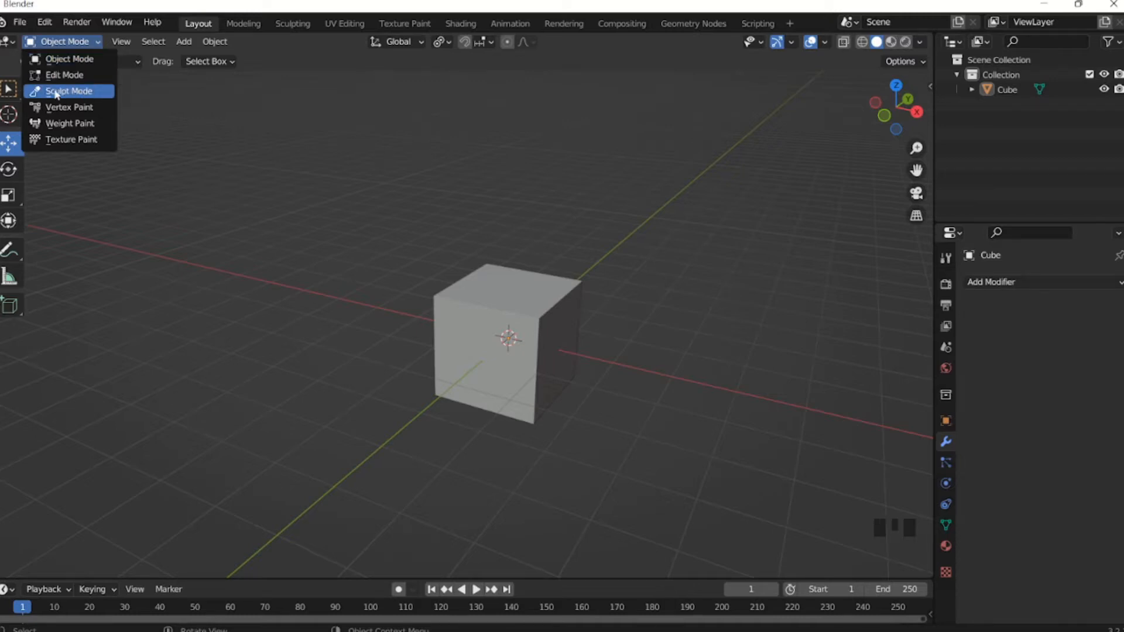
pyautogui.click(73, 94)
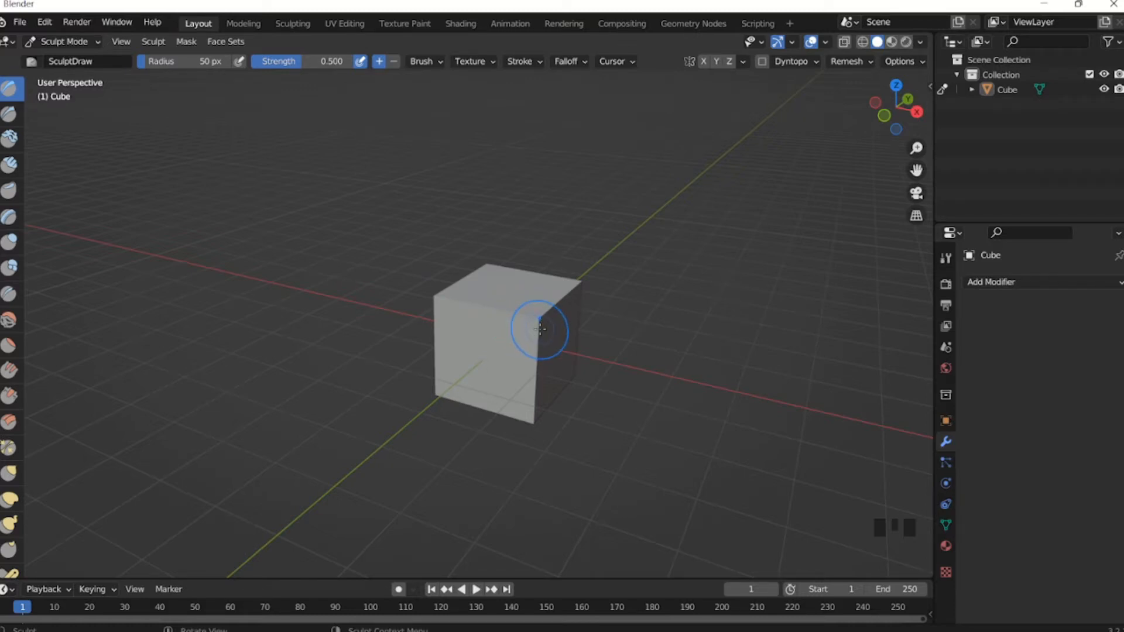
pyautogui.press('g')
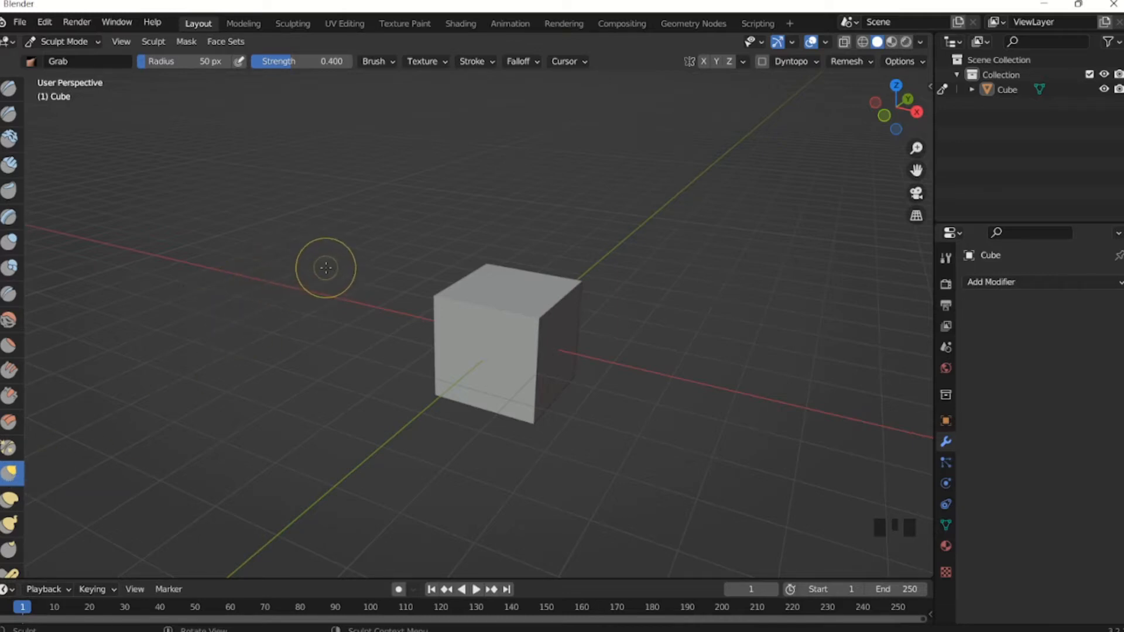
pyautogui.press('f')
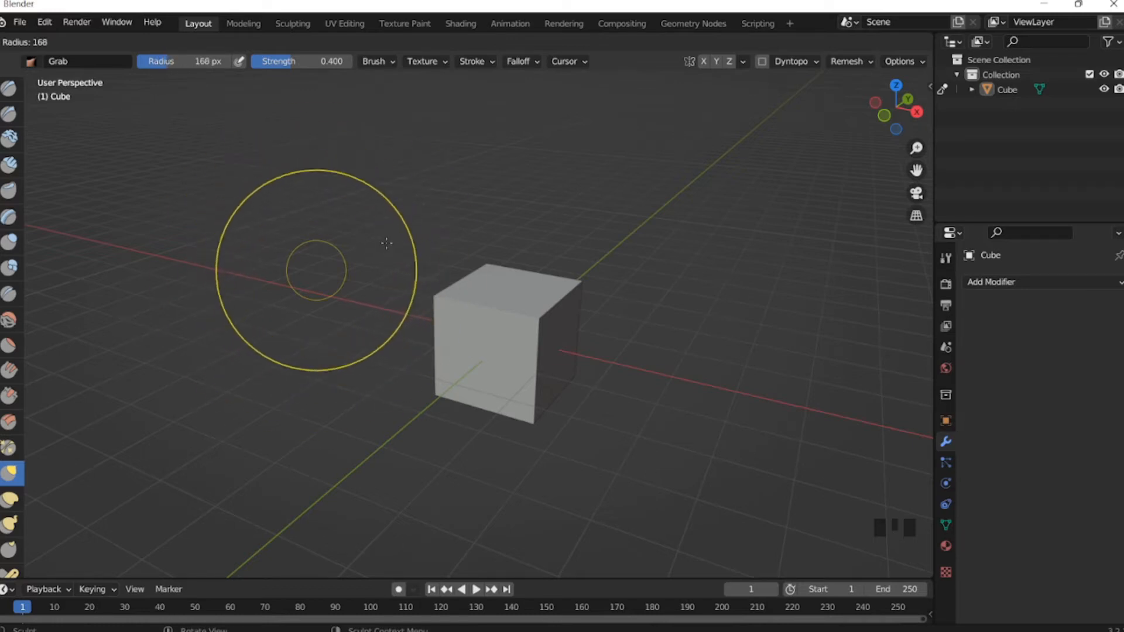
pyautogui.click(451, 234)
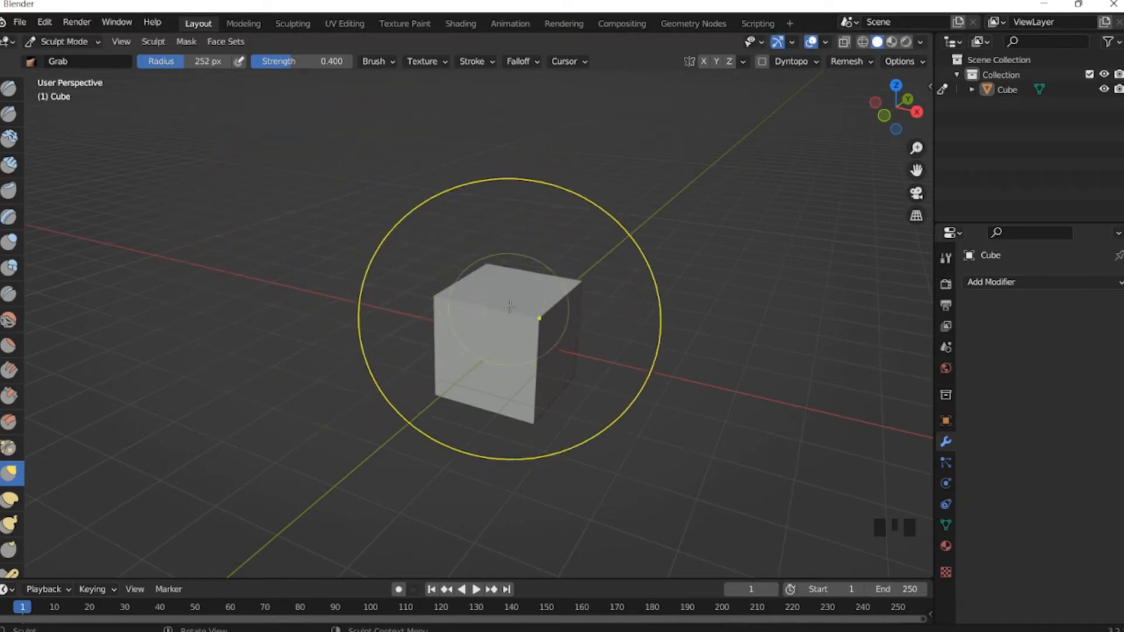
# Pull several of the cube's corners outward with the Grab brush.
pyautogui.moveTo(510, 307)
pyautogui.mouseDown(button='middle')
pyautogui.moveTo(572, 377)
pyautogui.moveTo(645, 258)
pyautogui.moveTo(487, 226)
pyautogui.moveTo(585, 283)
pyautogui.moveTo(562, 293)
pyautogui.moveTo(527, 263)
pyautogui.moveTo(582, 321)
pyautogui.moveTo(544, 290)
pyautogui.mouseUp(button='middle')
pyautogui.moveTo(550, 288); pyautogui.dragTo(665, 243)
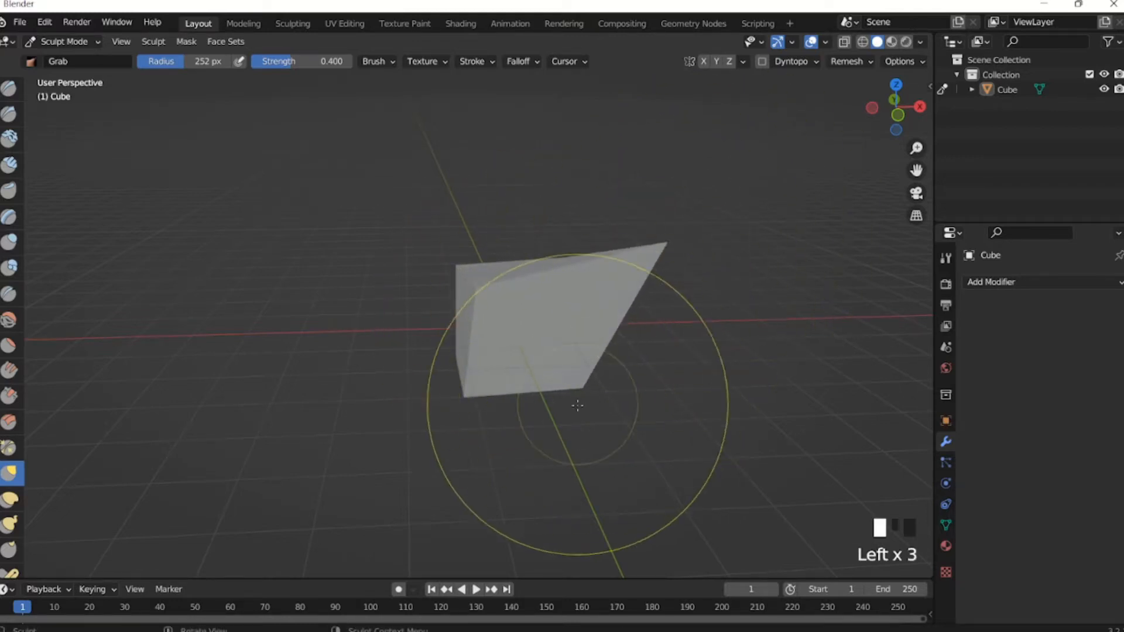
pyautogui.moveTo(556, 360); pyautogui.dragTo(595, 418)
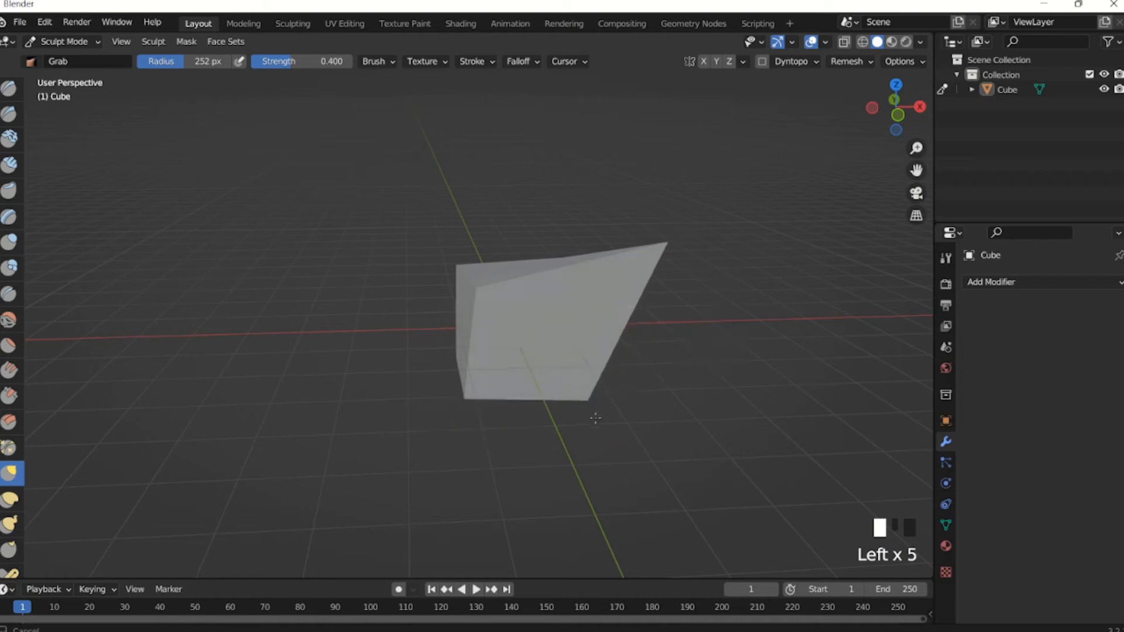
pyautogui.moveTo(607, 427)
pyautogui.mouseDown(button='middle')
pyautogui.moveTo(451, 334)
pyautogui.moveTo(425, 358)
pyautogui.moveTo(502, 356)
pyautogui.moveTo(452, 356)
pyautogui.mouseUp(button='middle')
pyautogui.moveTo(442, 355); pyautogui.dragTo(231, 356)
pyautogui.moveTo(235, 355); pyautogui.dragTo(460, 322, button='middle')
# Switch the deformed cube to Edit Mode with vertex selection and inspect its corner vertices.
pyautogui.press('Tab')
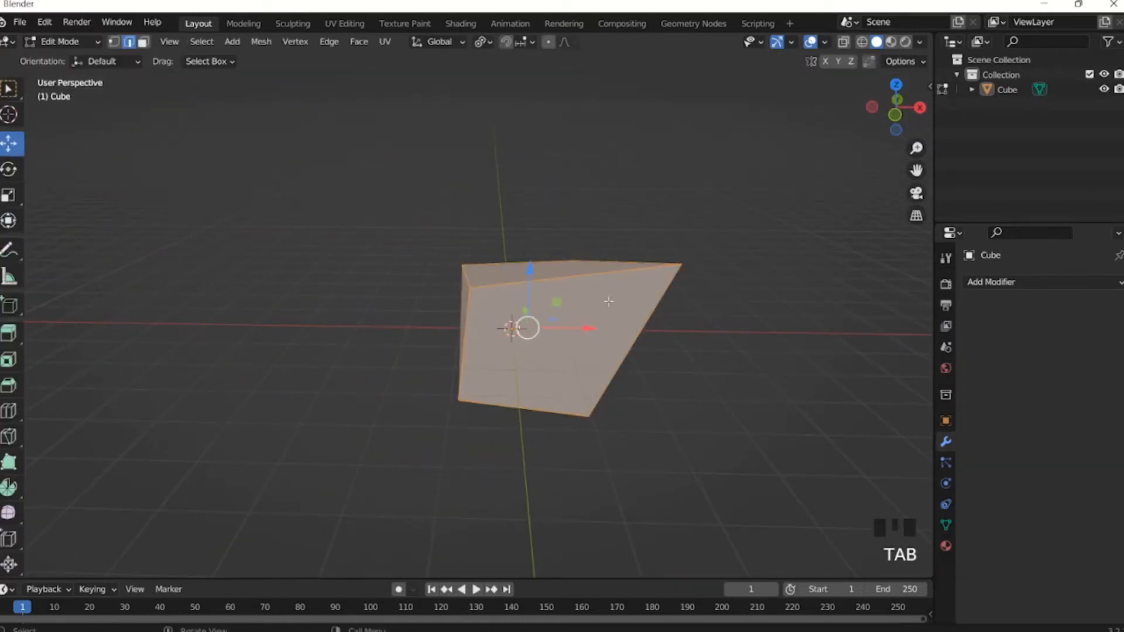
pyautogui.moveTo(609, 301); pyautogui.dragTo(528, 322, button='middle')
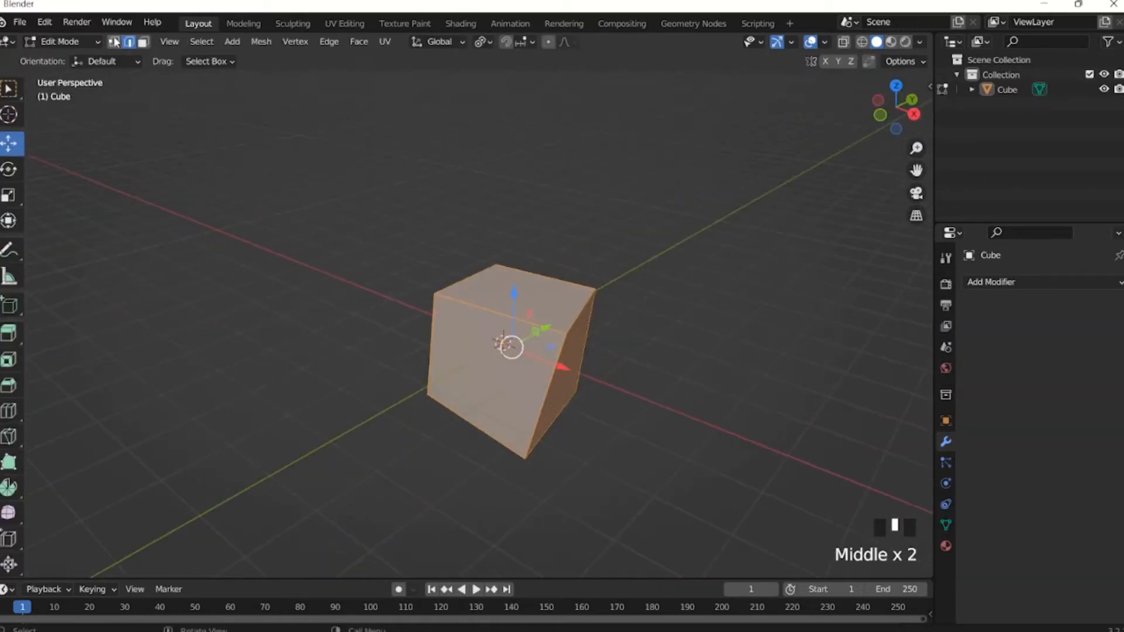
pyautogui.click(115, 41)
pyautogui.moveTo(329, 231); pyautogui.dragTo(559, 331, button='middle')
pyautogui.moveTo(493, 305); pyautogui.dragTo(390, 299, button='middle')
pyautogui.scroll(2, 567, 308)
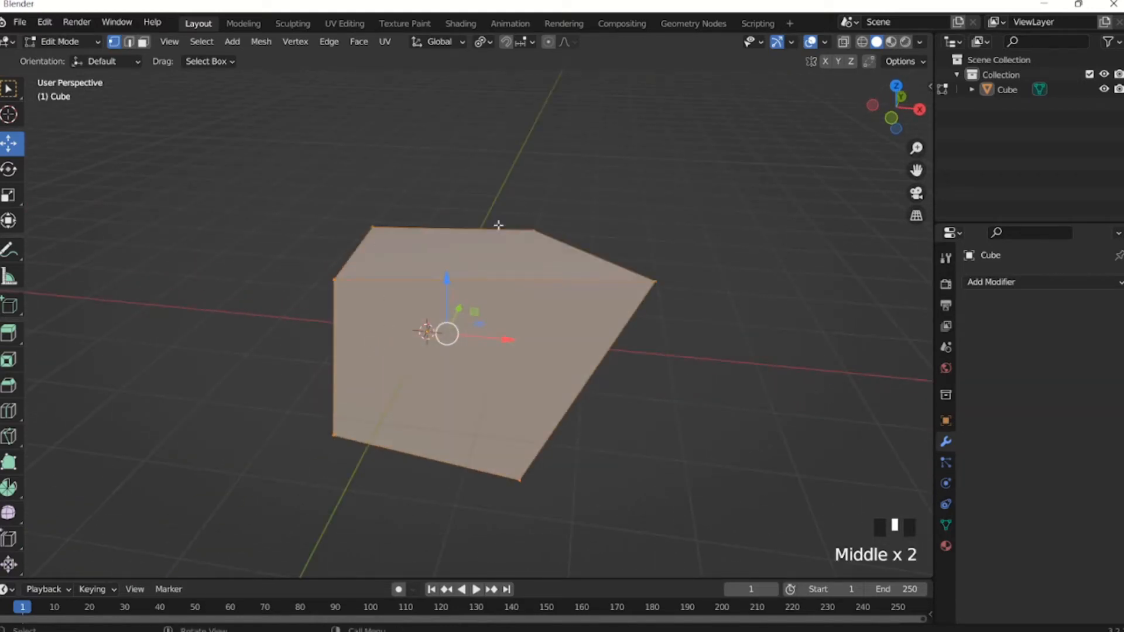
pyautogui.moveTo(498, 225)
pyautogui.mouseDown(button='middle')
pyautogui.moveTo(592, 266)
pyautogui.moveTo(622, 266)
pyautogui.moveTo(521, 245)
pyautogui.mouseUp(button='middle')
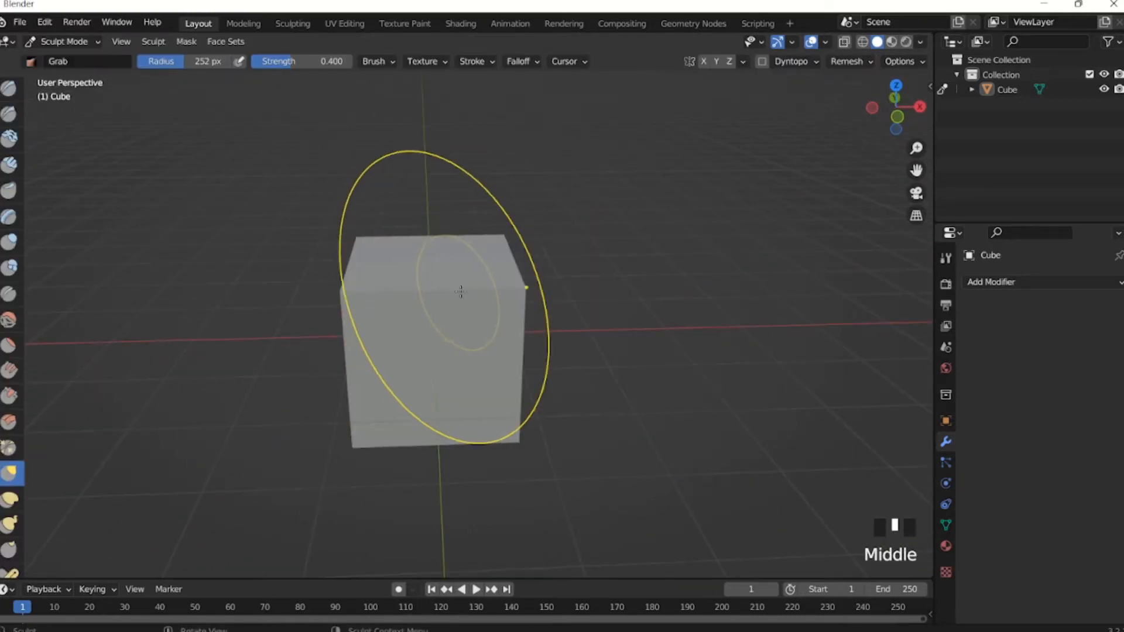
# Examine the cube in Sculpt Mode from several angles, including the front orthographic view.
pyautogui.moveTo(461, 291); pyautogui.dragTo(527, 293, button='middle')
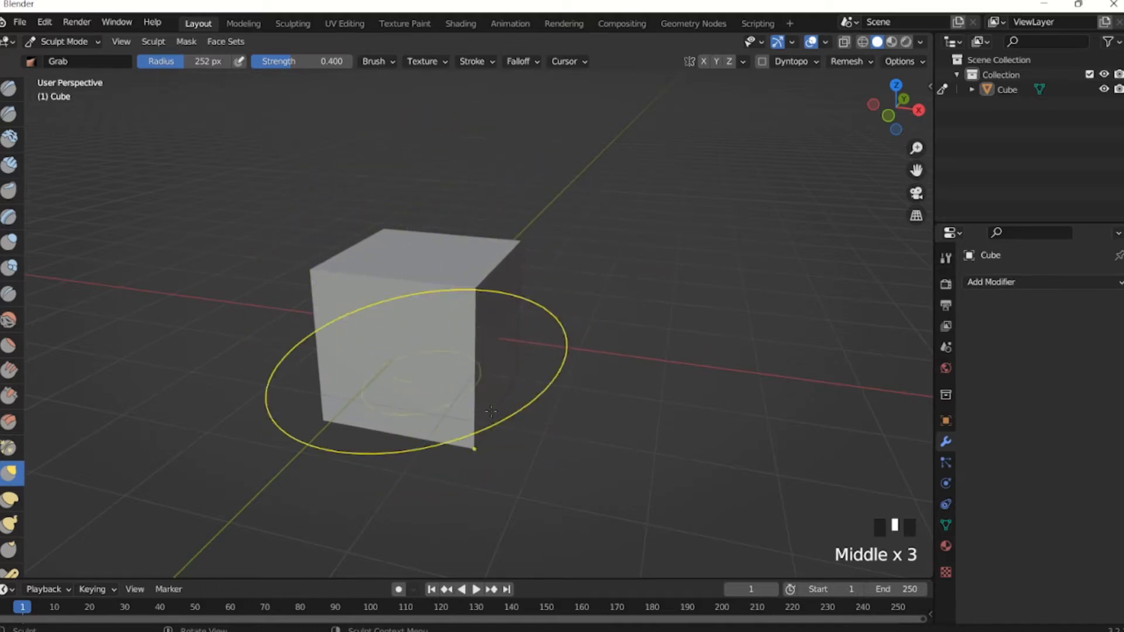
pyautogui.moveTo(446, 360); pyautogui.dragTo(428, 370, button='middle')
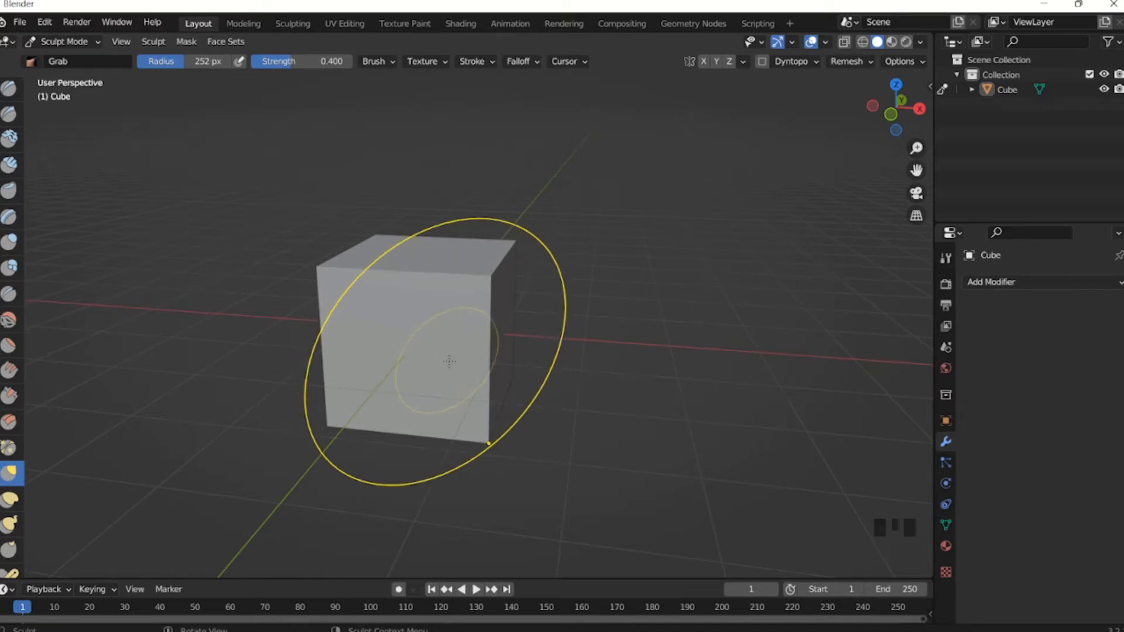
pyautogui.scroll(1, 449, 362)
pyautogui.scroll(-2, 449, 361)
pyautogui.press('KP_1')
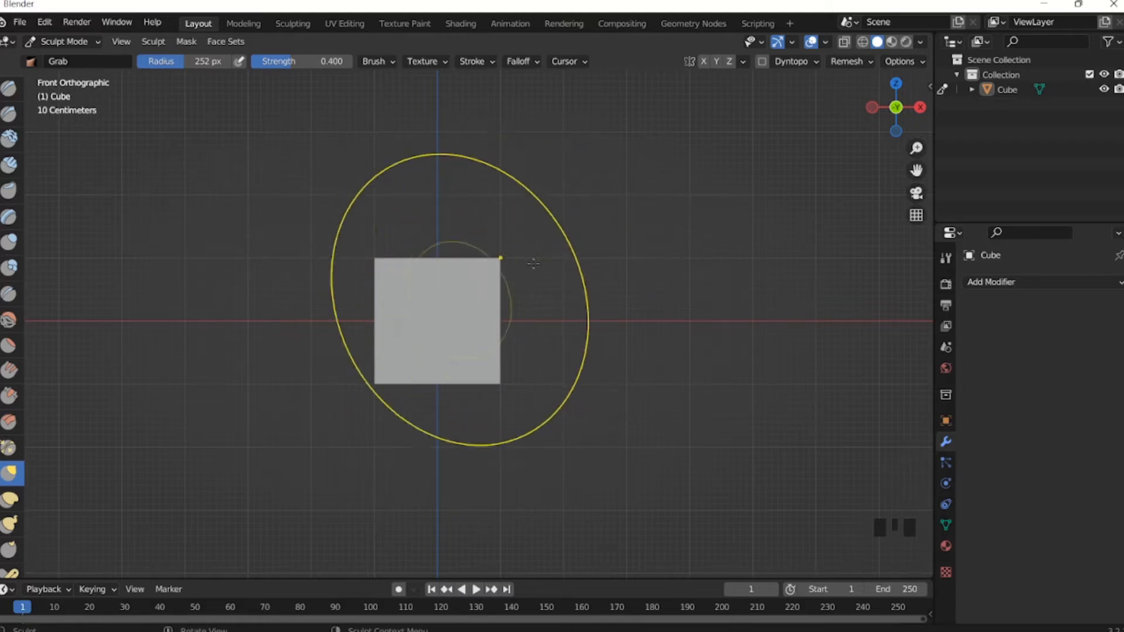
pyautogui.moveTo(490, 291); pyautogui.dragTo(460, 315, button='middle')
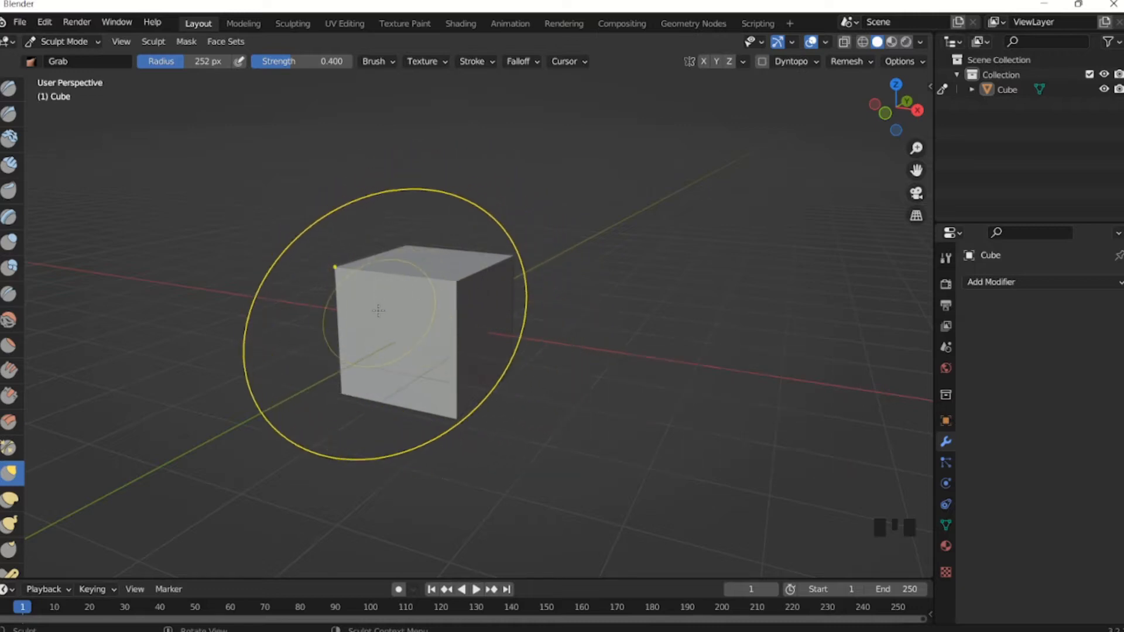
pyautogui.moveTo(391, 331); pyautogui.dragTo(394, 342, button='middle')
pyautogui.scroll(-2, 407, 328)
pyautogui.scroll(2, 404, 299)
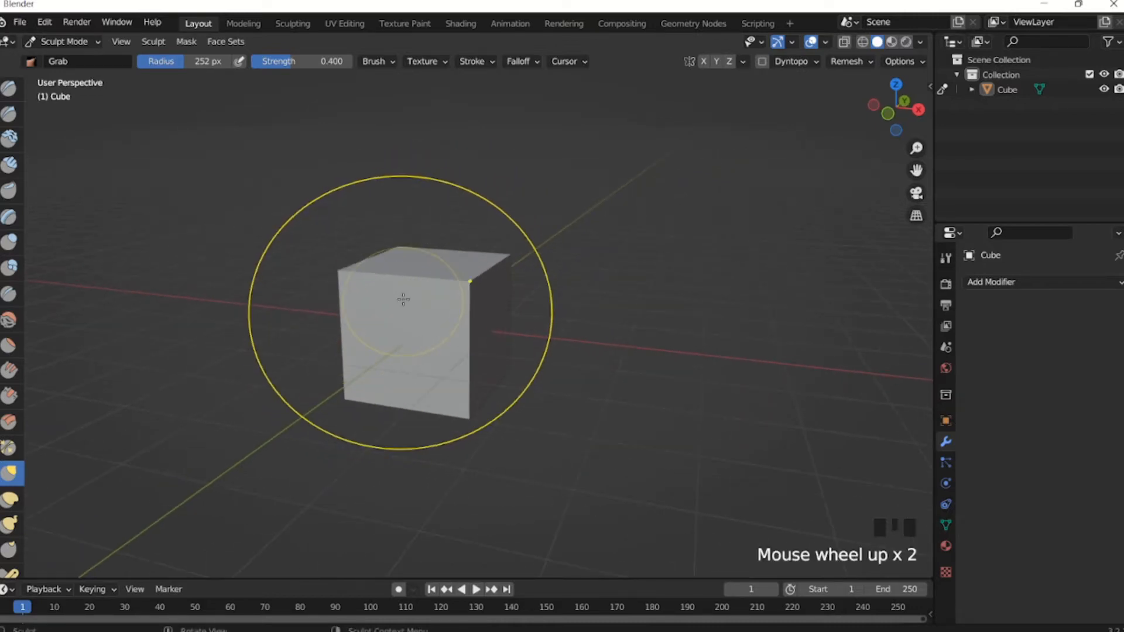
# Return to Object Mode and select the cube next to the character's foot.
pyautogui.click(65, 41)
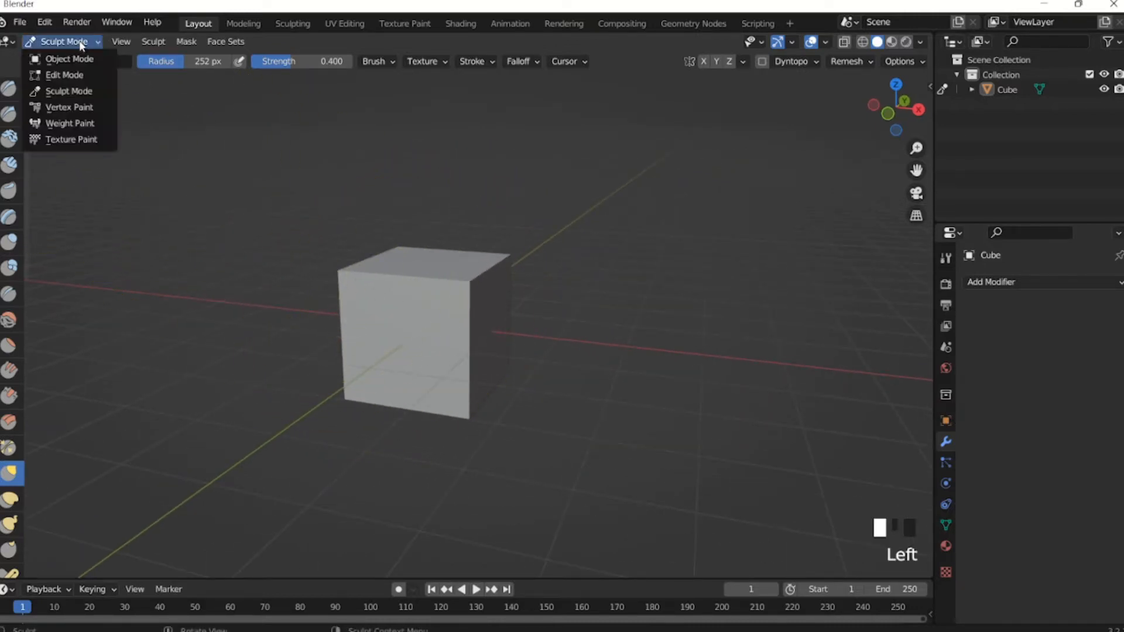
pyautogui.click(66, 50)
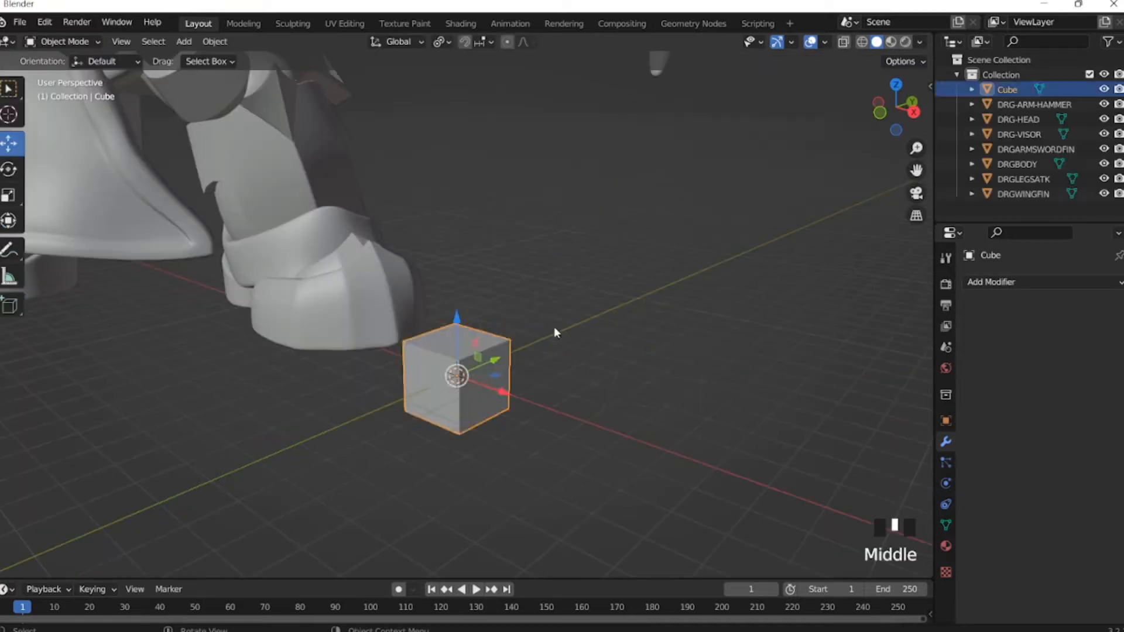
pyautogui.click(574, 314)
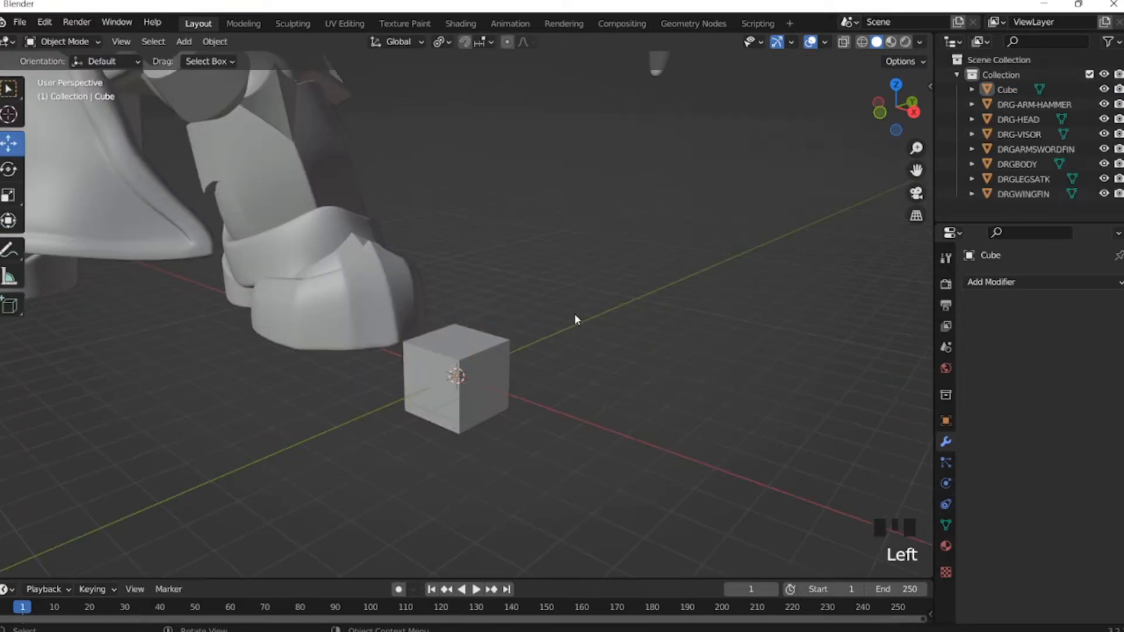
pyautogui.moveTo(574, 314); pyautogui.dragTo(519, 293, button='middle')
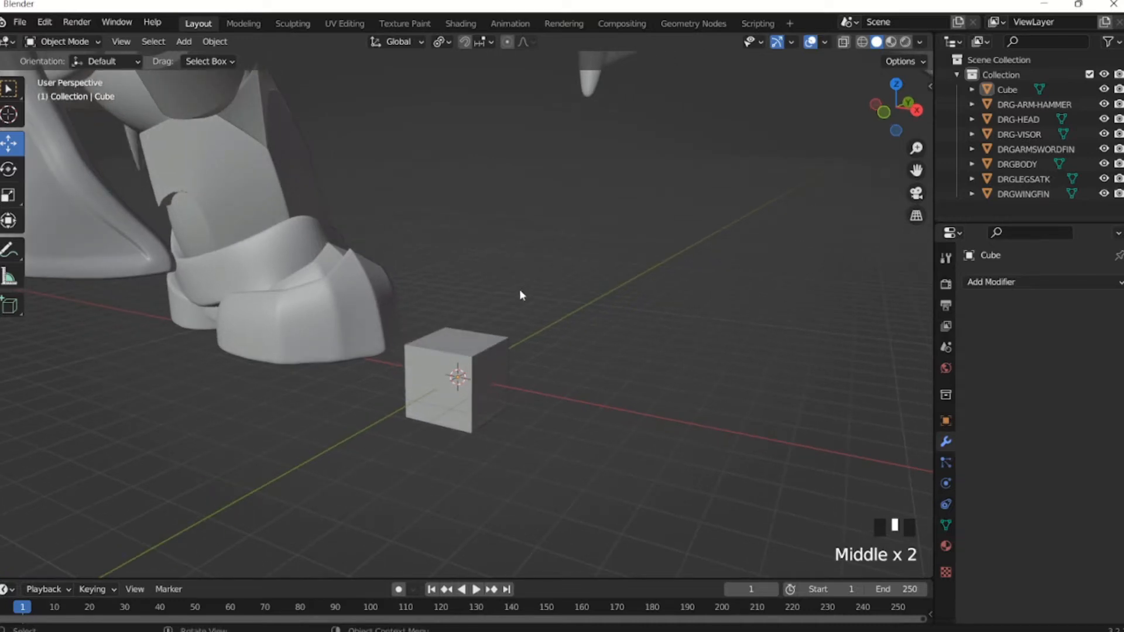
pyautogui.click(491, 360)
pyautogui.click(557, 346)
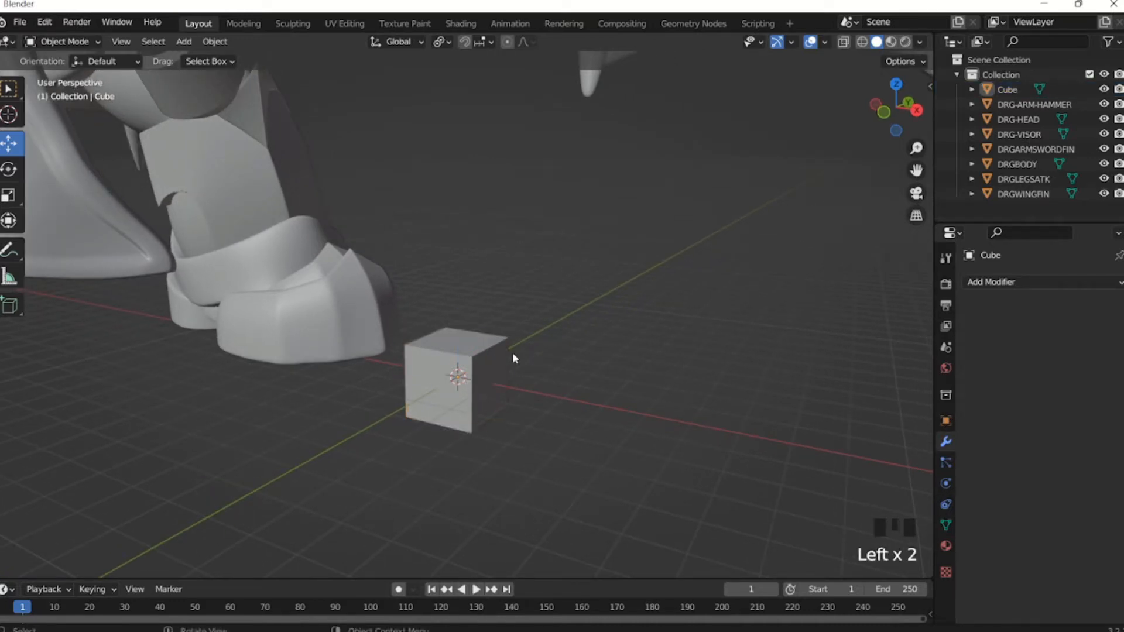
pyautogui.moveTo(520, 322); pyautogui.dragTo(528, 317, button='middle')
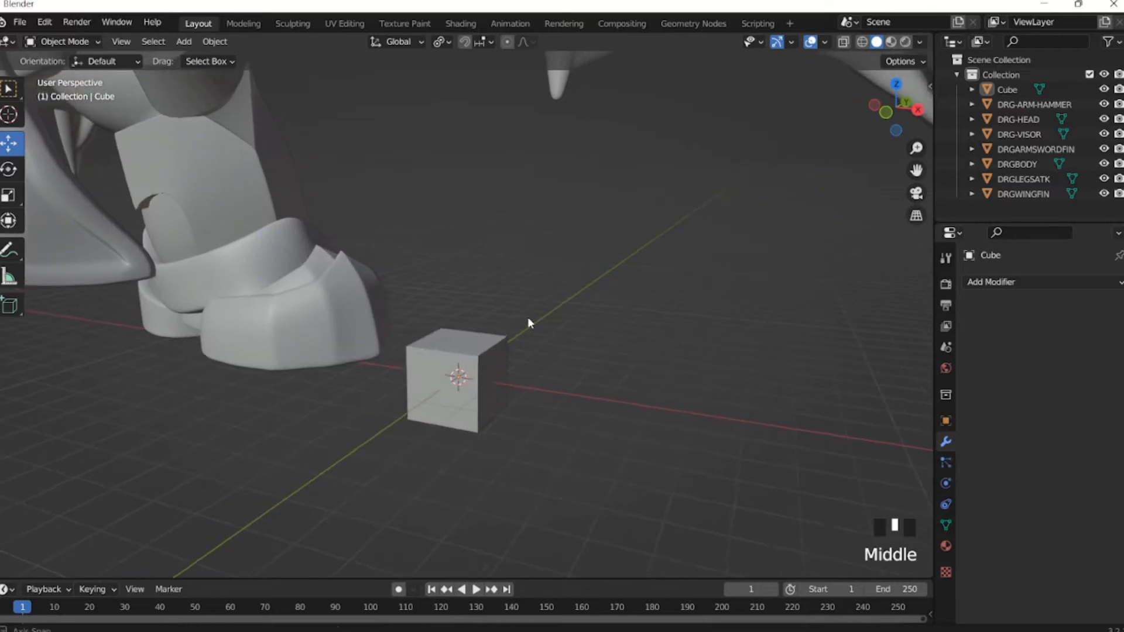
pyautogui.middleClick(528, 317)
pyautogui.click(492, 359)
# Compare the winged character's size with the small cube from near, far and different angles.
pyautogui.moveTo(536, 360)
pyautogui.mouseDown(button='middle')
pyautogui.moveTo(498, 258)
pyautogui.moveTo(447, 272)
pyautogui.moveTo(530, 301)
pyautogui.moveTo(495, 299)
pyautogui.moveTo(497, 290)
pyautogui.moveTo(545, 363)
pyautogui.mouseUp(button='middle')
pyautogui.scroll(-7, 529, 302)
pyautogui.scroll(-2, 497, 285)
pyautogui.scroll(2, 508, 315)
pyautogui.moveTo(504, 407)
pyautogui.mouseDown(button='middle')
pyautogui.moveTo(553, 356)
pyautogui.moveTo(574, 368)
pyautogui.moveTo(547, 354)
pyautogui.moveTo(557, 351)
pyautogui.moveTo(516, 363)
pyautogui.moveTo(571, 374)
pyautogui.moveTo(573, 392)
pyautogui.mouseUp(button='middle')
pyautogui.scroll(-2, 573, 369)
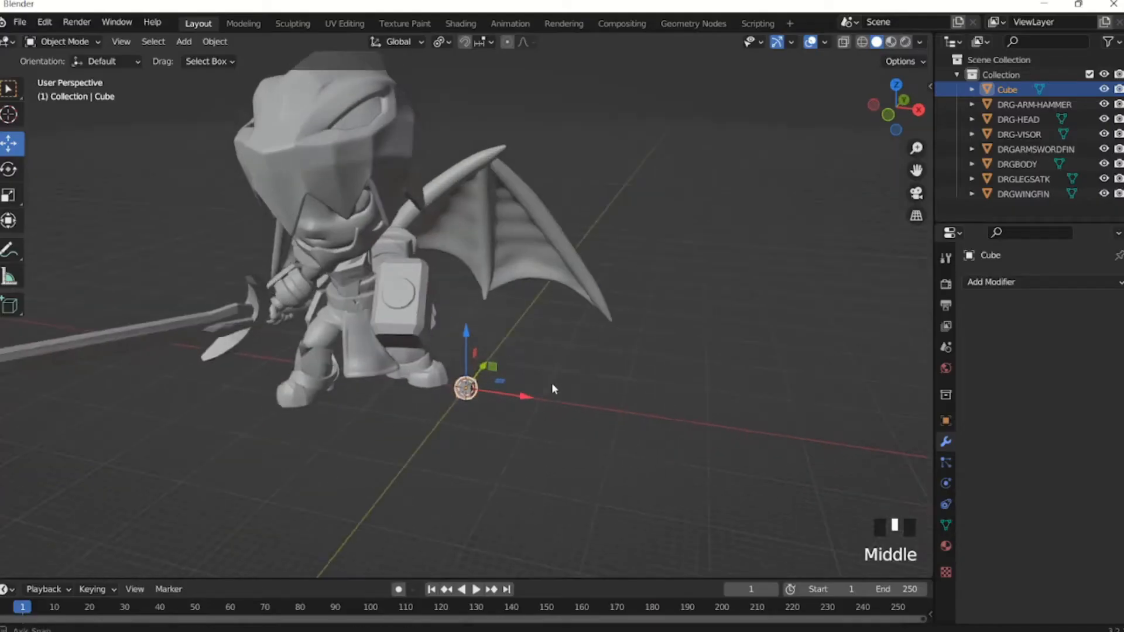
pyautogui.scroll(5, 550, 402)
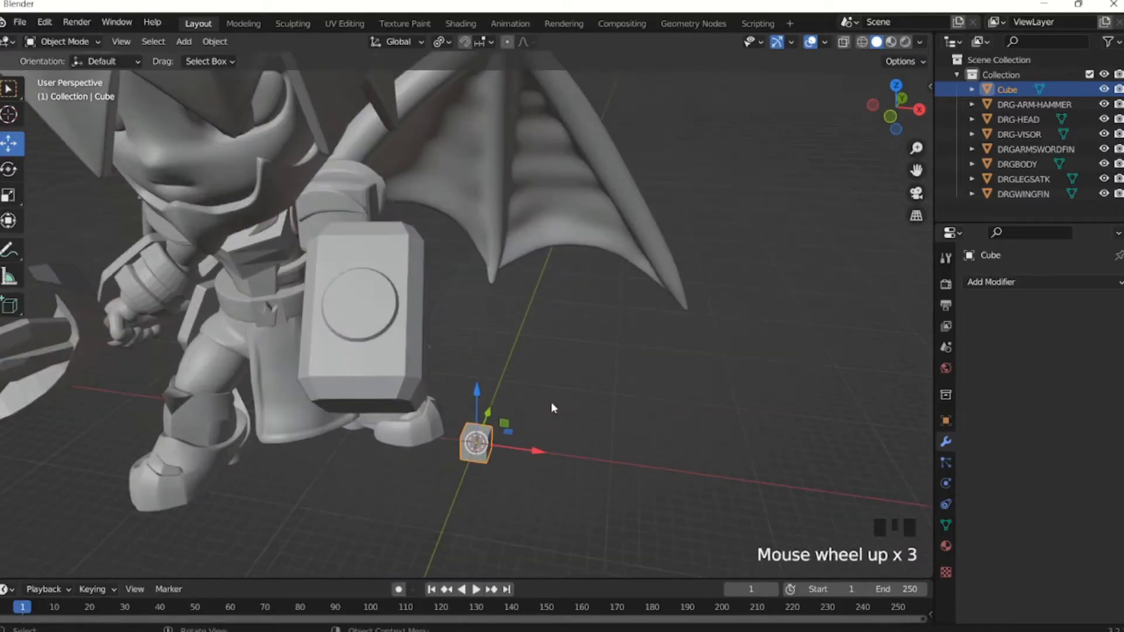
pyautogui.keyDown('shift'); pyautogui.moveTo(521, 441); pyautogui.dragTo(594, 237, button='middle'); pyautogui.keyUp('shift')
pyautogui.scroll(3, 594, 237)
pyautogui.moveTo(642, 322); pyautogui.dragTo(562, 369, button='middle')
pyautogui.scroll(-2, 561, 347)
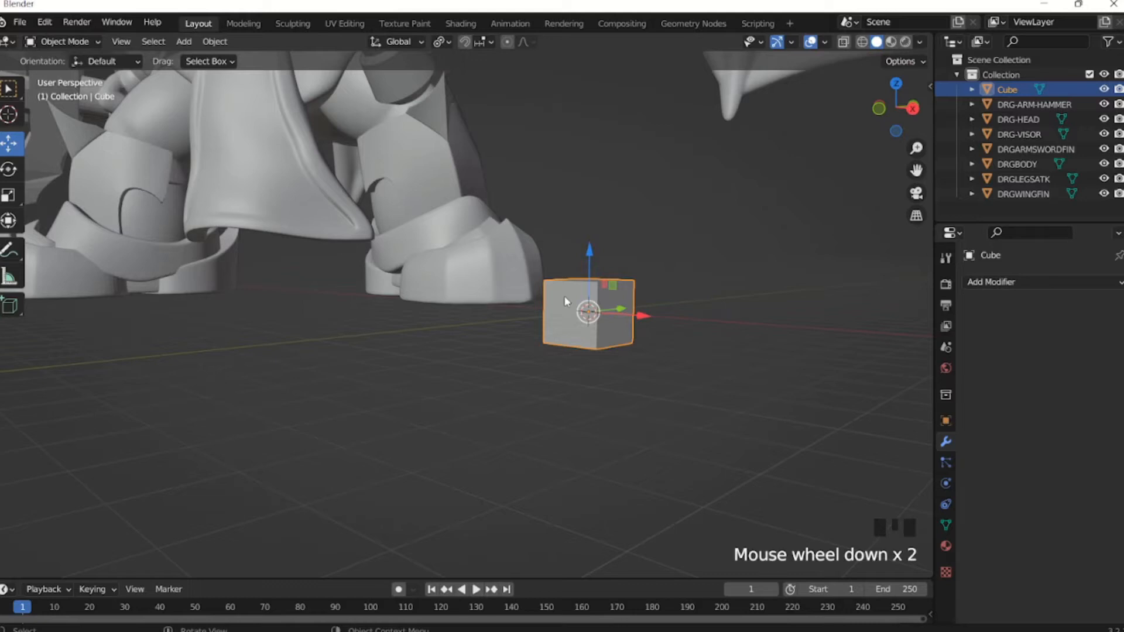
pyautogui.scroll(-2, 564, 297)
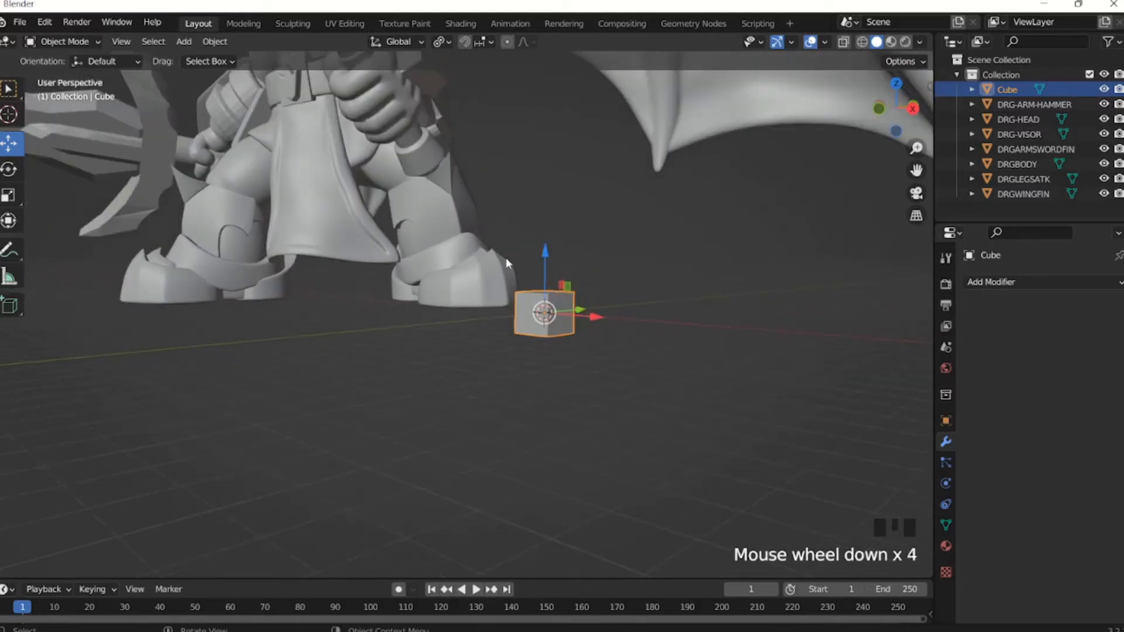
pyautogui.moveTo(467, 245); pyautogui.dragTo(545, 304, button='middle')
pyautogui.scroll(-2, 567, 301)
pyautogui.scroll(-7, 523, 284)
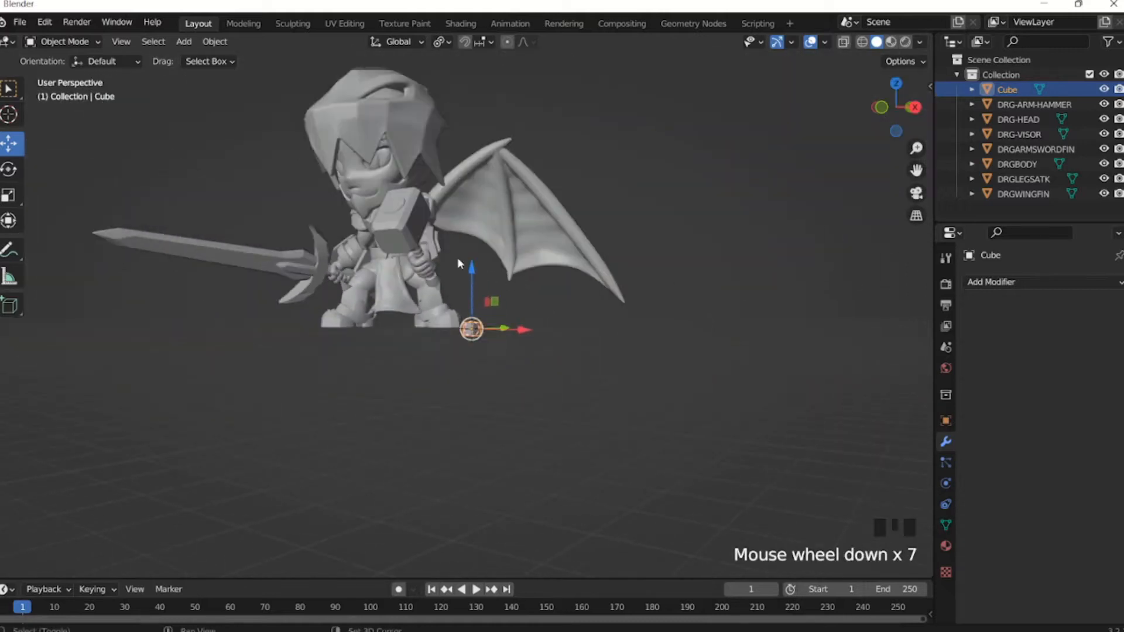
# Delete all the winged character's parts, leaving only the cube in the scene.
pyautogui.keyDown('shift'); pyautogui.moveTo(458, 258); pyautogui.dragTo(456, 317, button='middle'); pyautogui.keyUp('shift')
pyautogui.moveTo(286, 132); pyautogui.dragTo(516, 393)
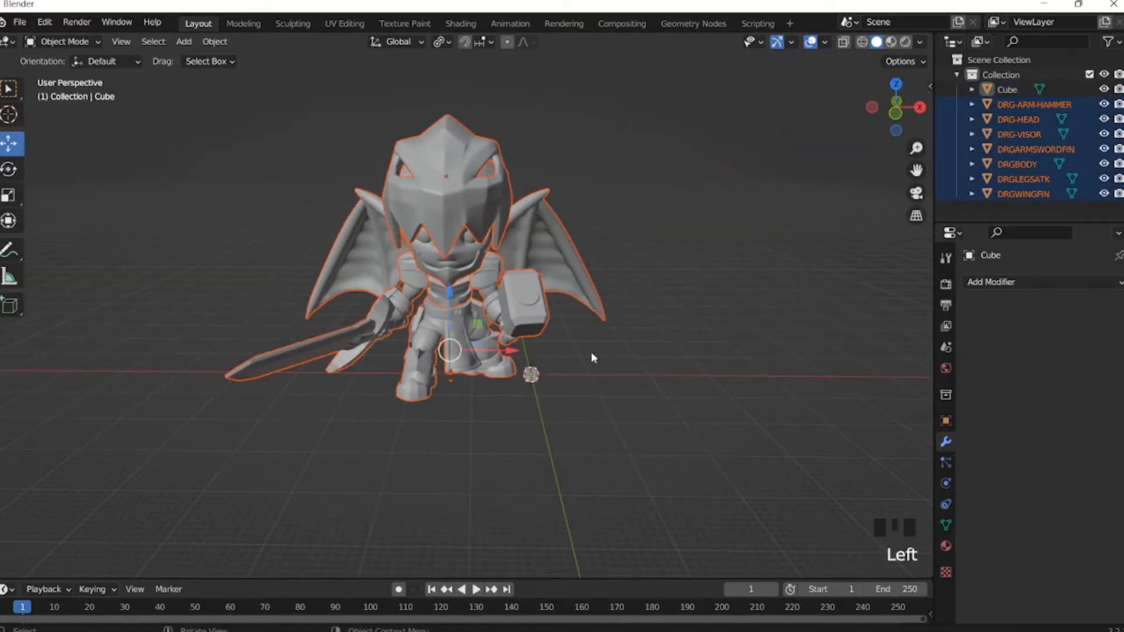
pyautogui.press('Delete')
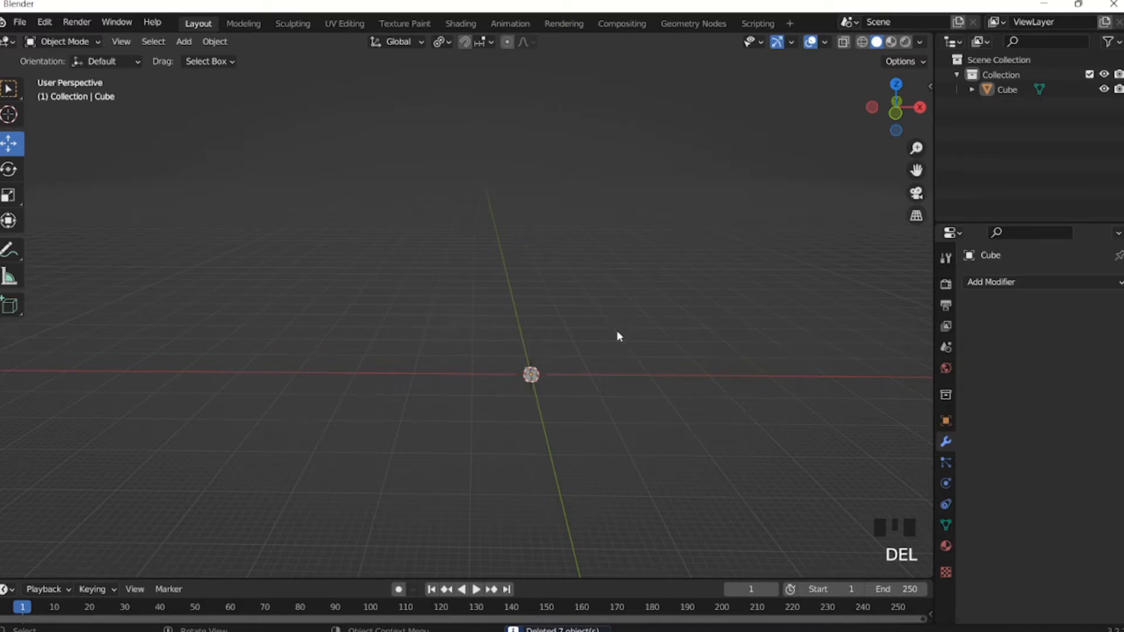
pyautogui.hotkey('shift', 'c')
pyautogui.moveTo(677, 345); pyautogui.dragTo(503, 311, button='middle')
pyautogui.scroll(-5, 552, 336)
pyautogui.press('KP_1')
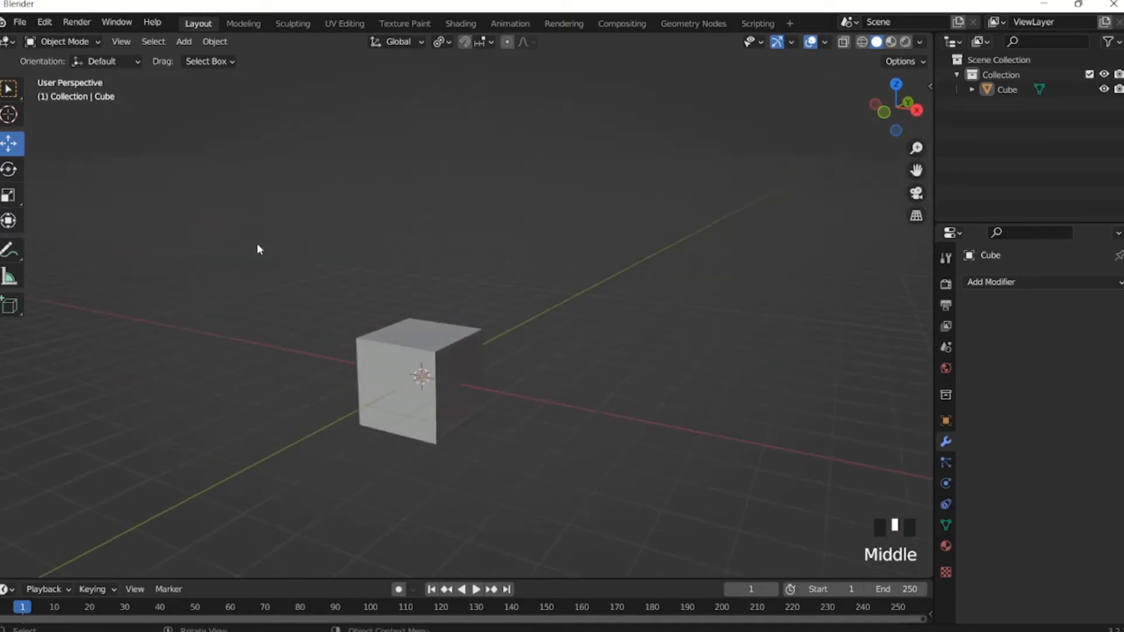
# Scale the cube uniformly by a factor of 5.
pyautogui.click(454, 351)
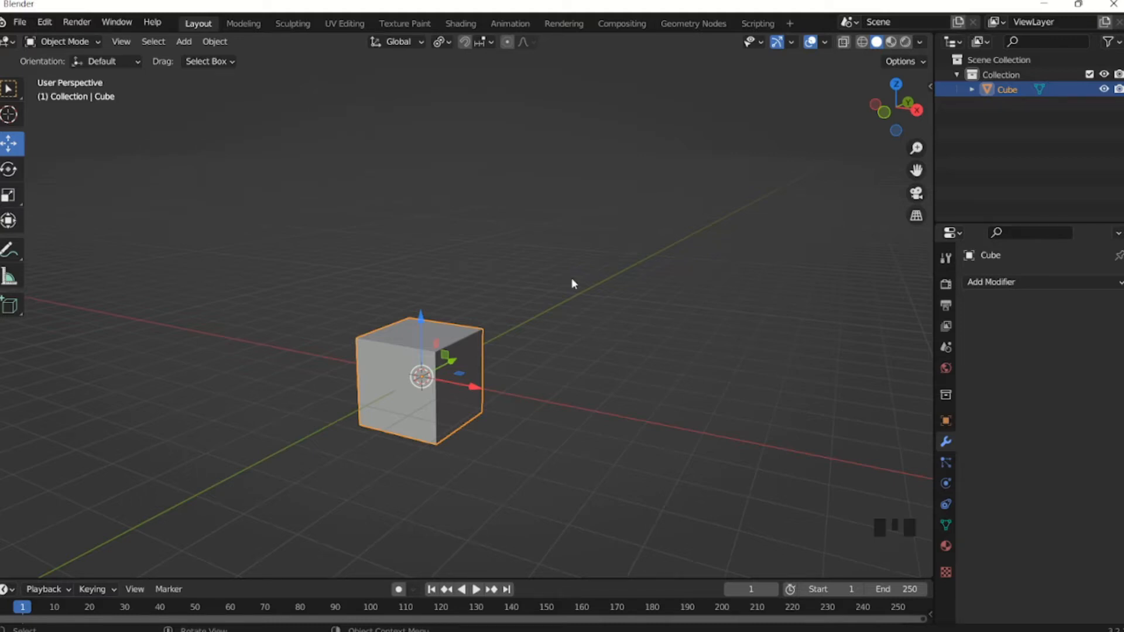
pyautogui.press('s')
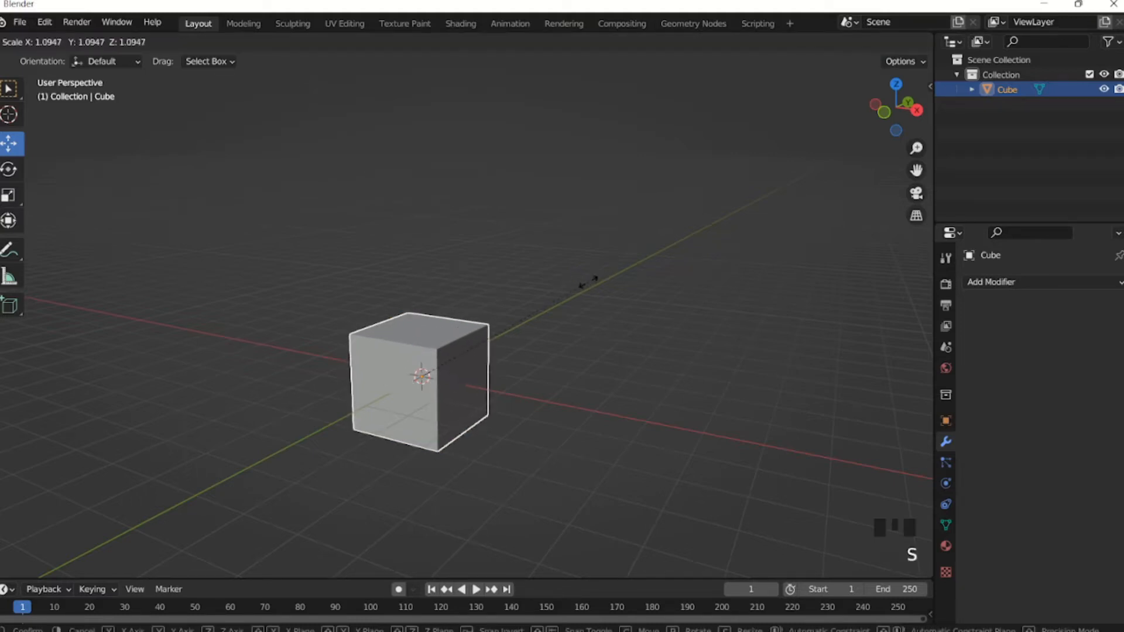
pyautogui.press('5')
pyautogui.press('Return')
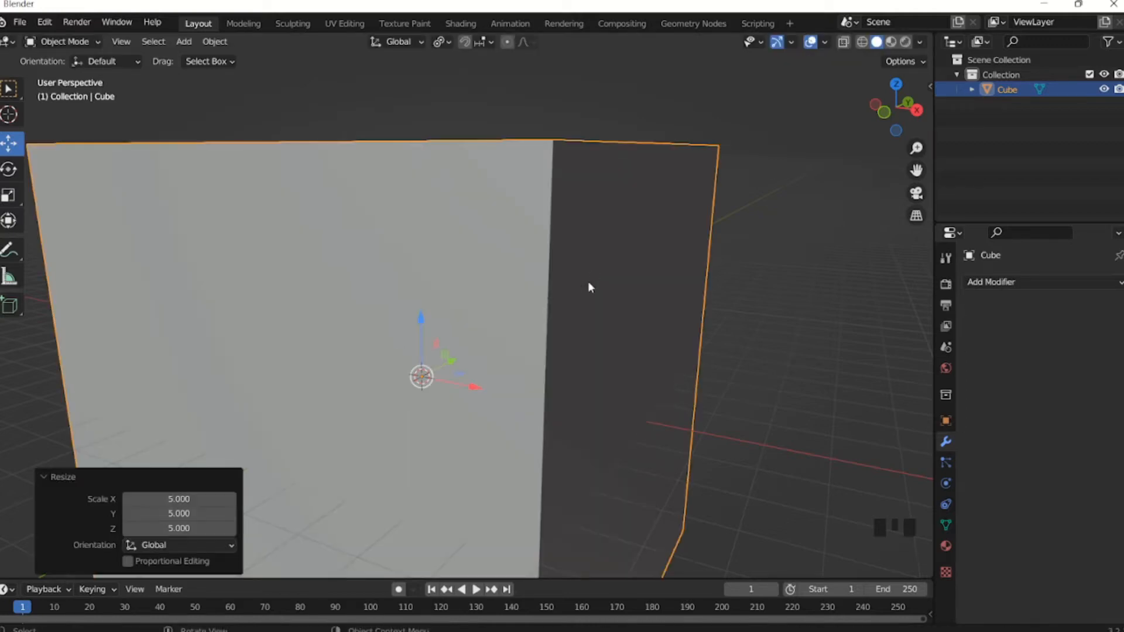
pyautogui.scroll(-2, 529, 256)
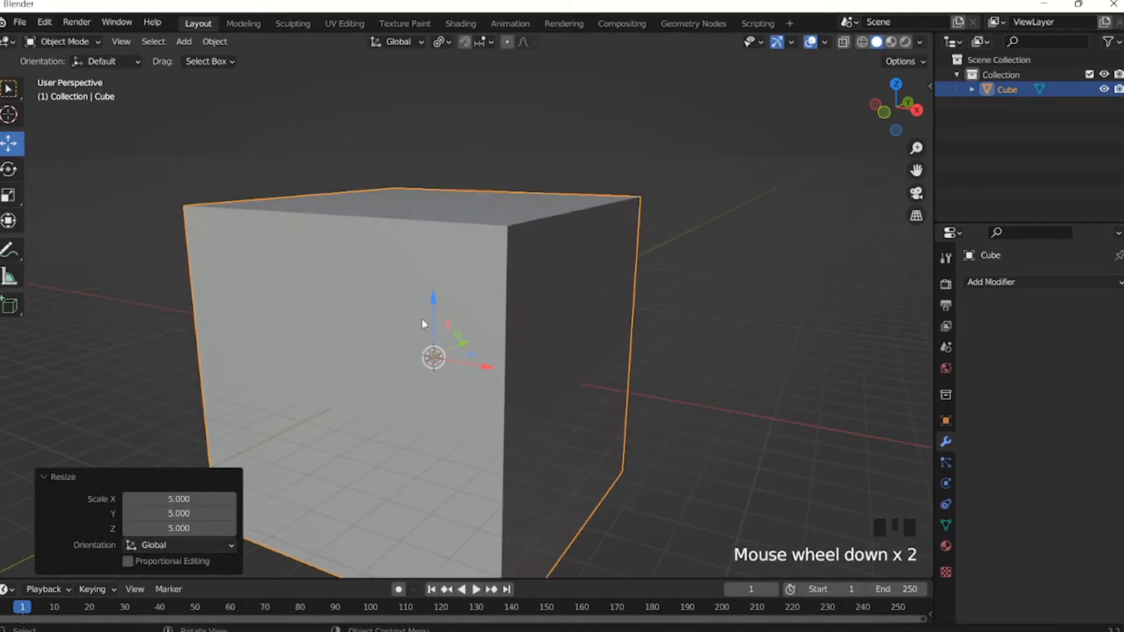
# Move the enlarged cube up about 1.1 m along the Z axis and check its position from the front.
pyautogui.moveTo(432, 301); pyautogui.dragTo(455, 151)
pyautogui.press('KP_1')
pyautogui.scroll(-1, 502, 247)
pyautogui.moveTo(535, 158); pyautogui.dragTo(437, 290, button='middle')
pyautogui.moveTo(446, 279); pyautogui.dragTo(455, 275, button='middle')
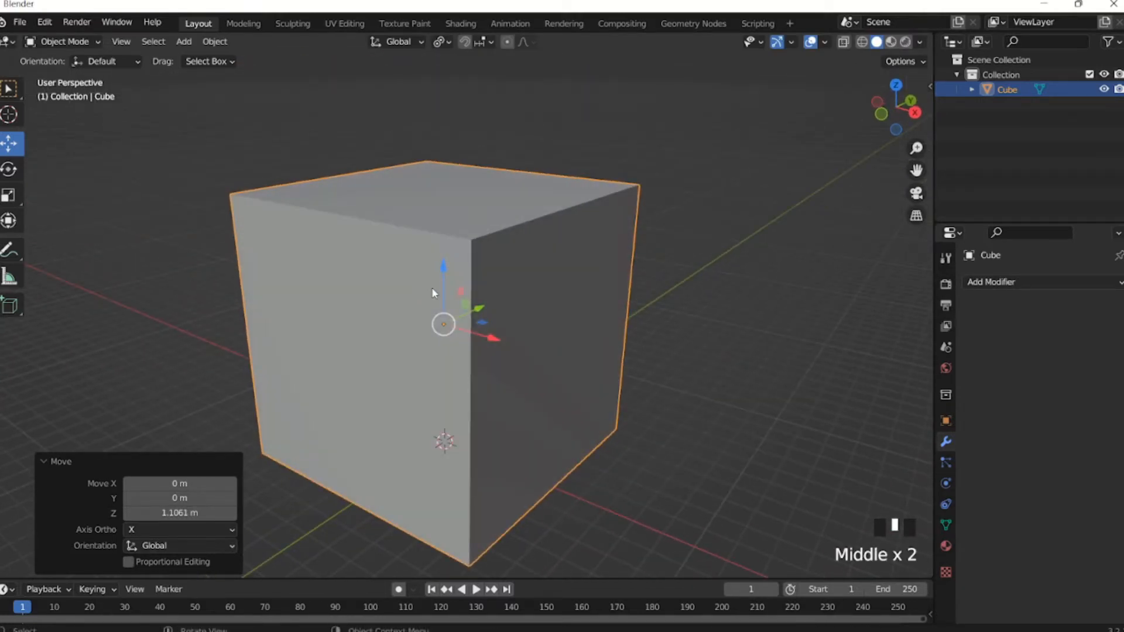
# Switch the cube to Sculpt Mode and enable Dyntopo, accepting the vertex data warning.
pyautogui.moveTo(419, 295); pyautogui.dragTo(404, 272, button='middle')
pyautogui.scroll(-2, 404, 293)
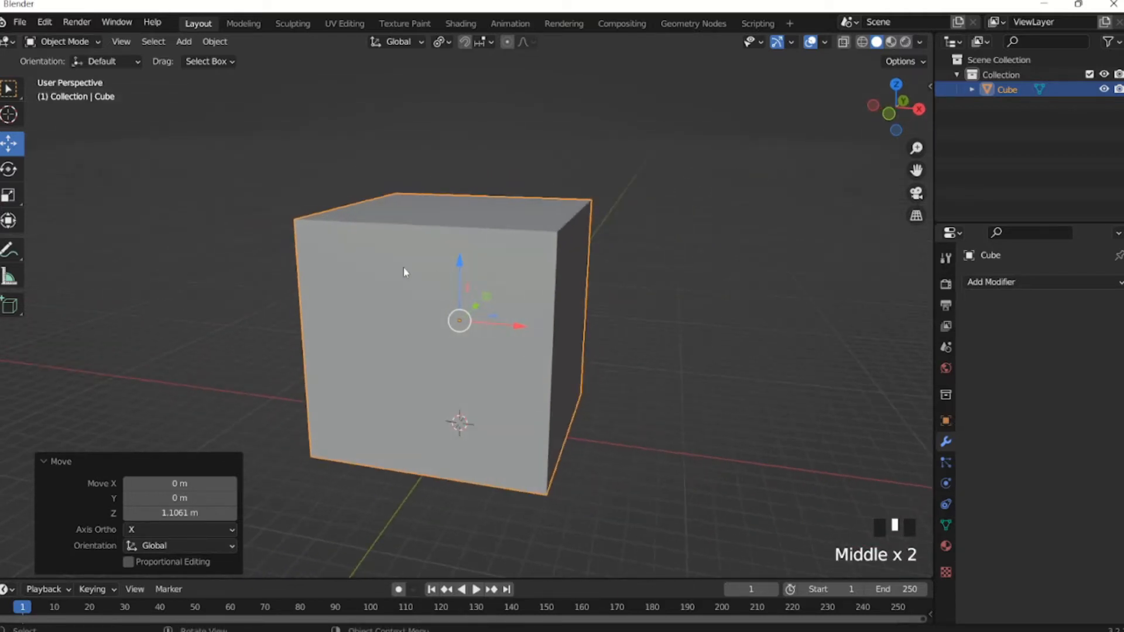
pyautogui.click(84, 42)
pyautogui.click(76, 94)
pyautogui.moveTo(574, 252)
pyautogui.mouseDown(button='middle')
pyautogui.moveTo(627, 238)
pyautogui.moveTo(572, 221)
pyautogui.moveTo(503, 230)
pyautogui.moveTo(503, 258)
pyautogui.moveTo(514, 258)
pyautogui.mouseUp(button='middle')
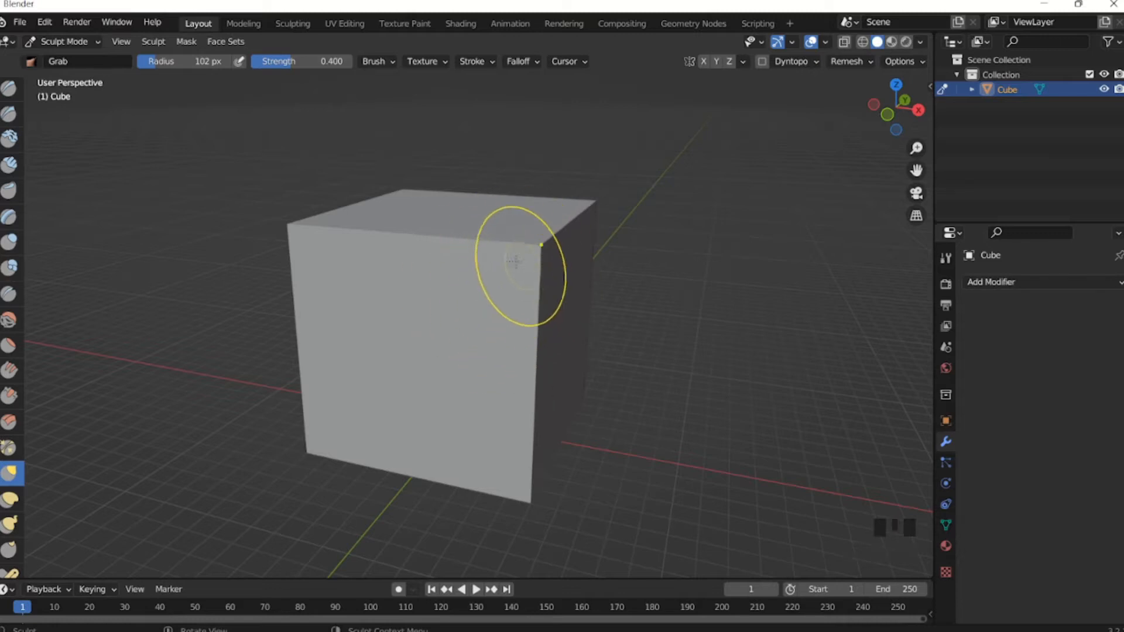
pyautogui.moveTo(507, 271); pyautogui.dragTo(507, 282, button='middle')
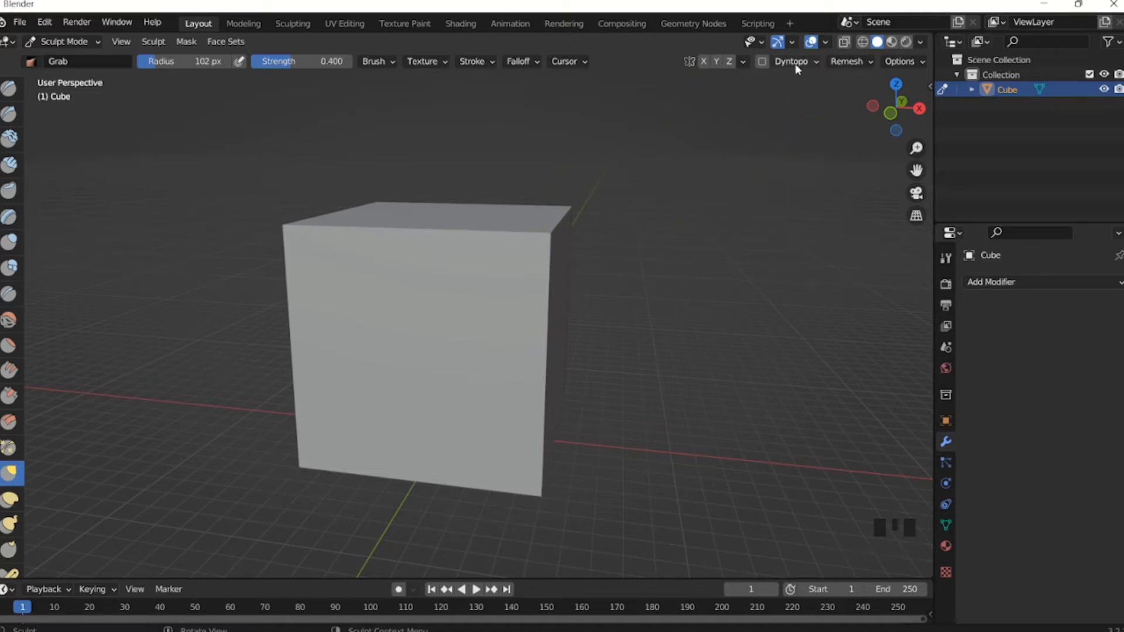
pyautogui.click(762, 61)
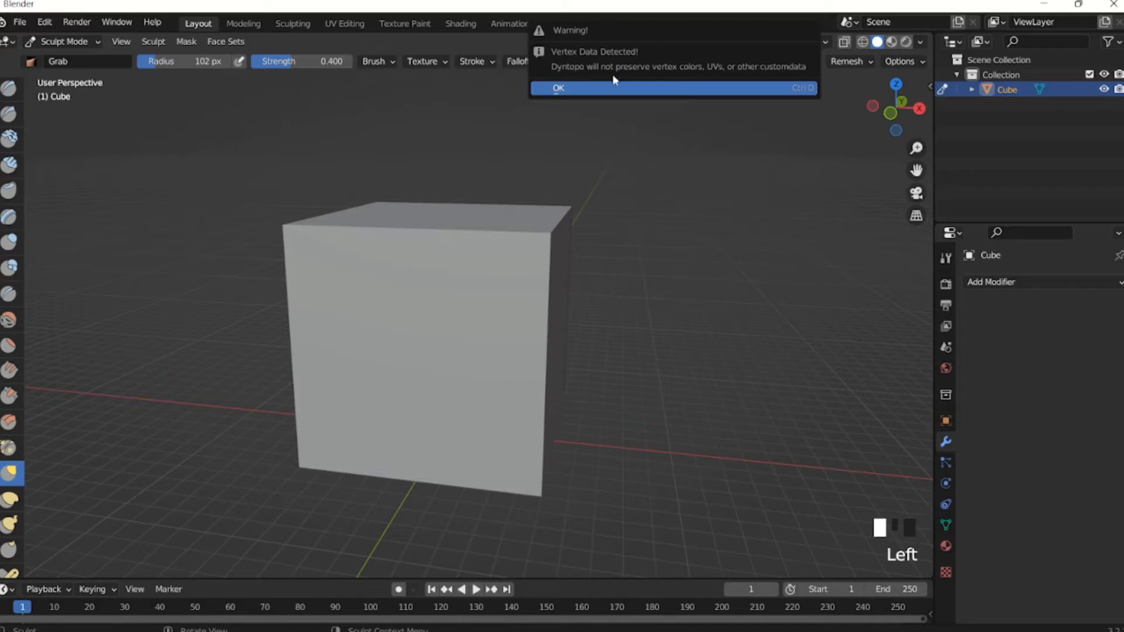
pyautogui.click(578, 90)
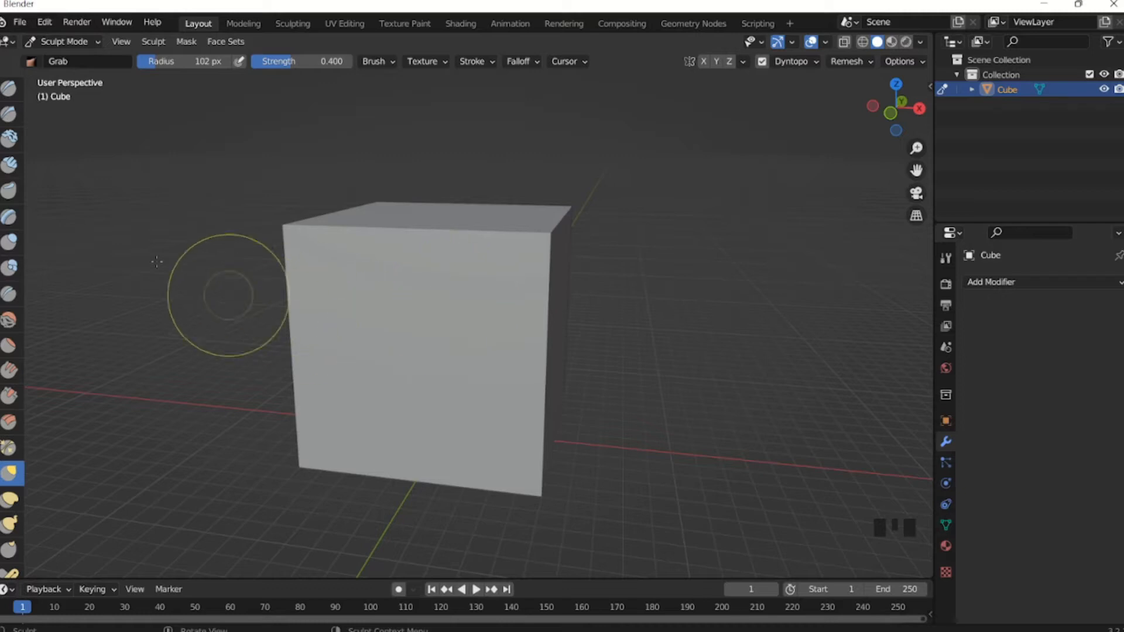
# Sculpt a large raised ring on the cube's front face with the Draw brush at 102 px radius and 0.500 strength.
pyautogui.click(9, 90)
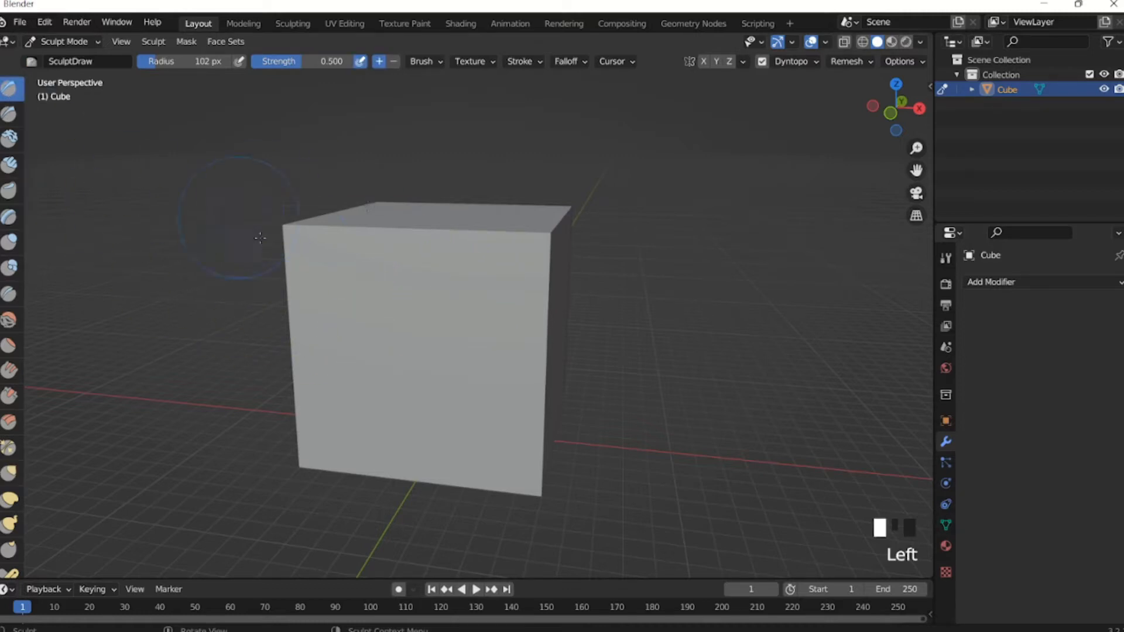
pyautogui.scroll(-11, 363, 273)
pyautogui.scroll(14, 410, 301)
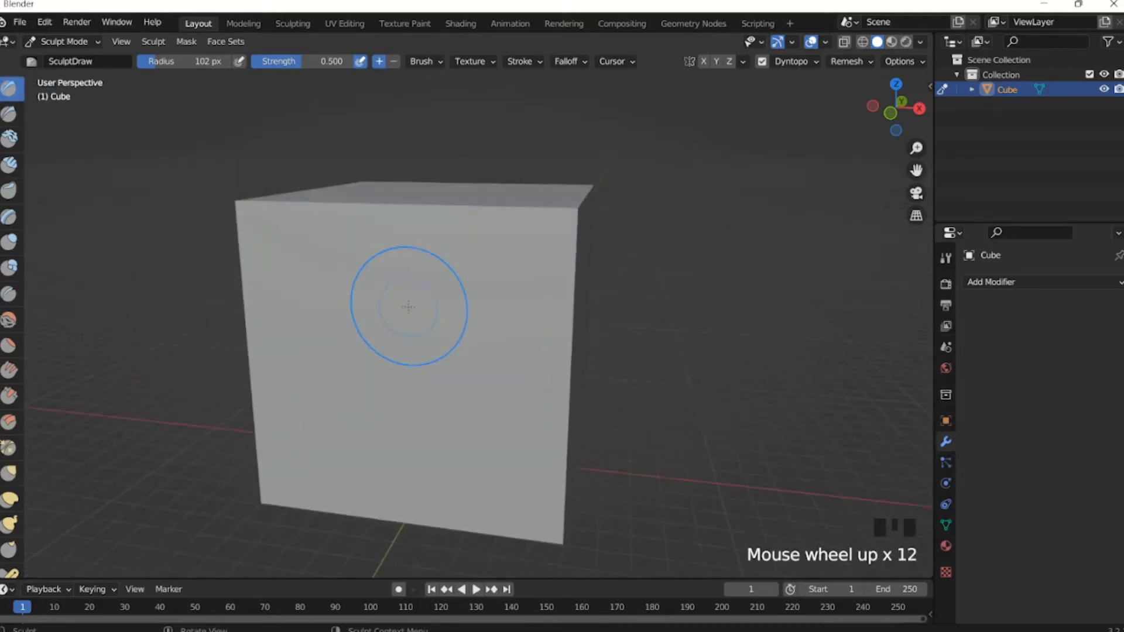
pyautogui.scroll(-3, 409, 305)
pyautogui.scroll(3, 388, 289)
pyautogui.scroll(-1, 389, 289)
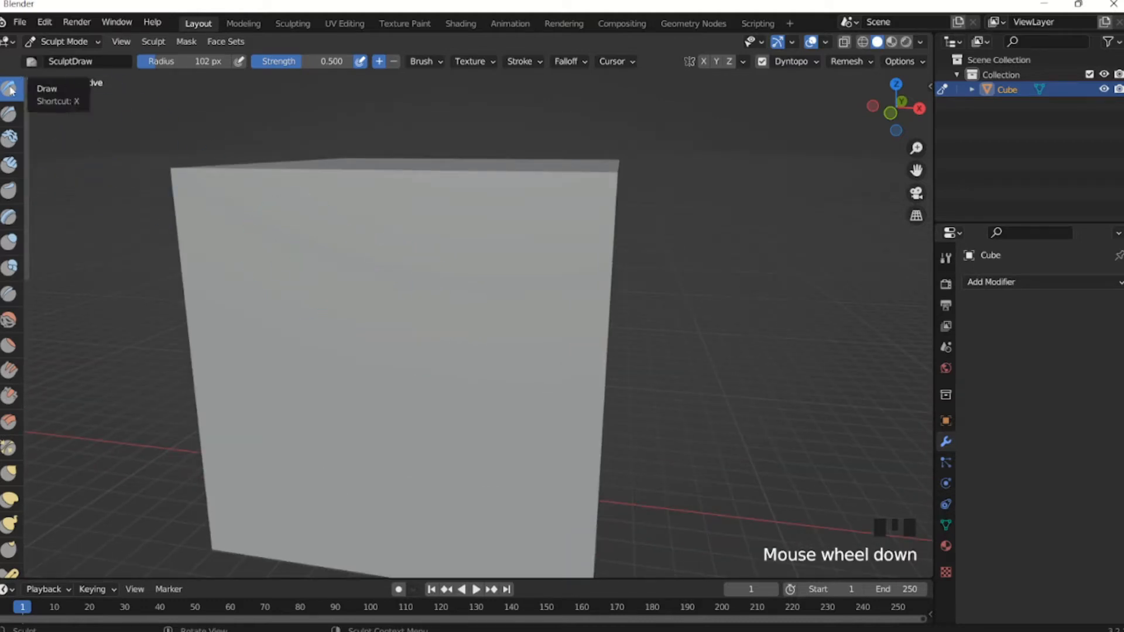
pyautogui.moveTo(337, 246); pyautogui.dragTo(369, 223, button='middle')
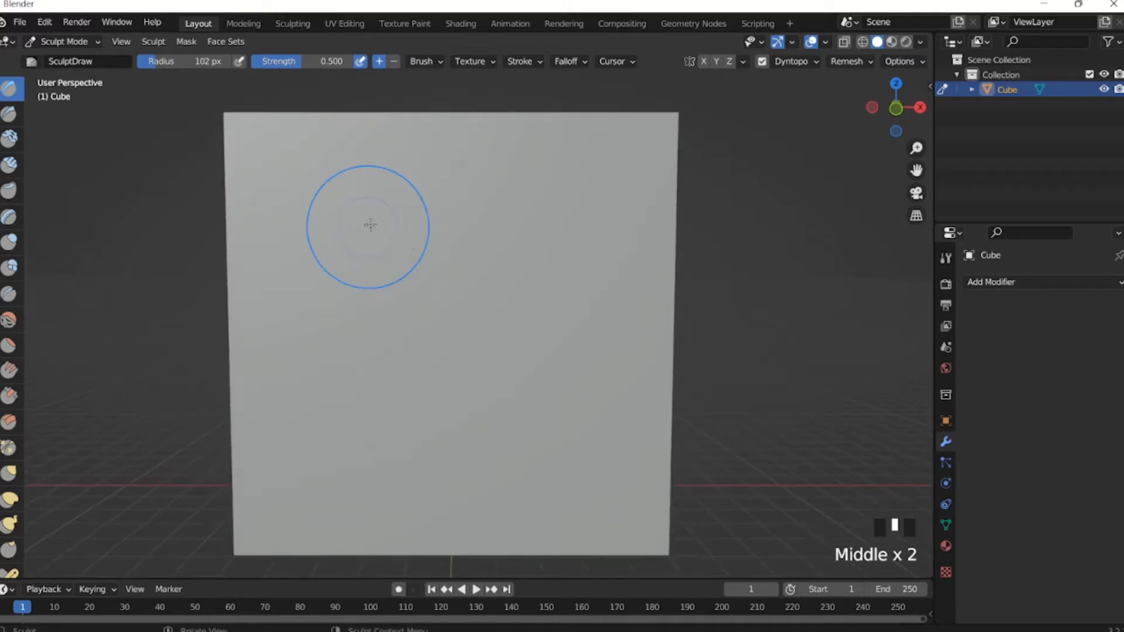
pyautogui.moveTo(603, 232)
pyautogui.mouseDown()
pyautogui.moveTo(494, 196)
pyautogui.moveTo(328, 262)
pyautogui.moveTo(346, 393)
pyautogui.moveTo(484, 447)
pyautogui.moveTo(587, 344)
pyautogui.moveTo(542, 211)
pyautogui.moveTo(383, 230)
pyautogui.moveTo(325, 375)
pyautogui.moveTo(562, 462)
pyautogui.moveTo(612, 269)
pyautogui.moveTo(351, 240)
pyautogui.mouseUp()
pyautogui.moveTo(484, 258)
pyautogui.mouseDown(button='middle')
pyautogui.moveTo(371, 251)
pyautogui.moveTo(336, 269)
pyautogui.mouseUp(button='middle')
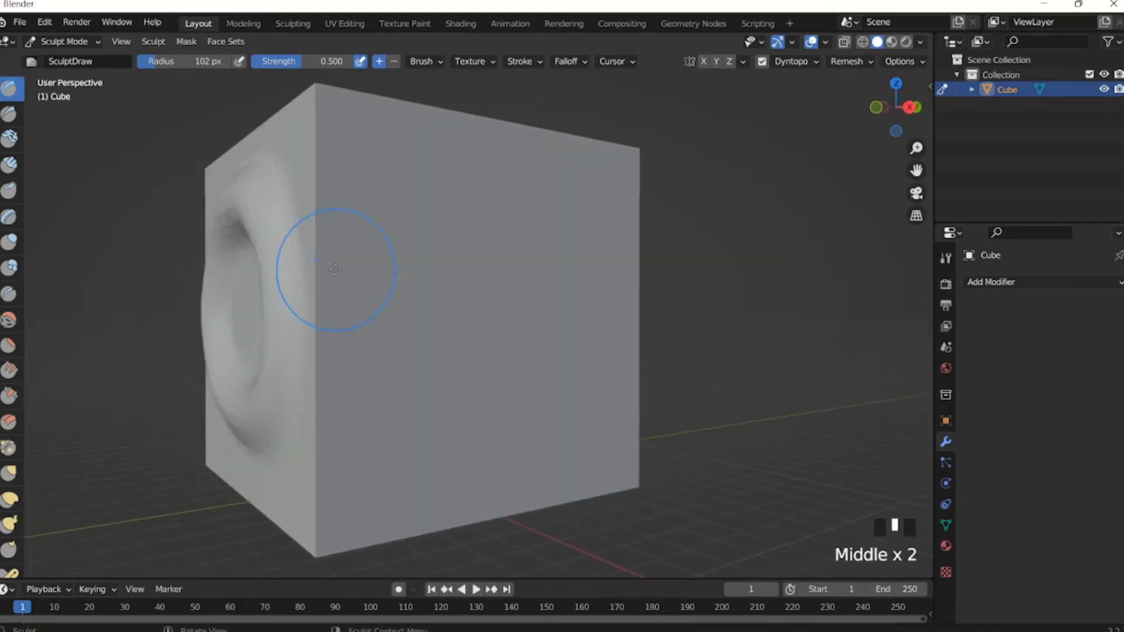
# Examine the ring's mesh in Edit Mode with vertex selection active, and return to Sculpt Mode.
pyautogui.moveTo(263, 296)
pyautogui.mouseDown(button='middle')
pyautogui.moveTo(305, 310)
pyautogui.moveTo(275, 246)
pyautogui.moveTo(412, 274)
pyautogui.mouseUp(button='middle')
pyautogui.press('Tab')
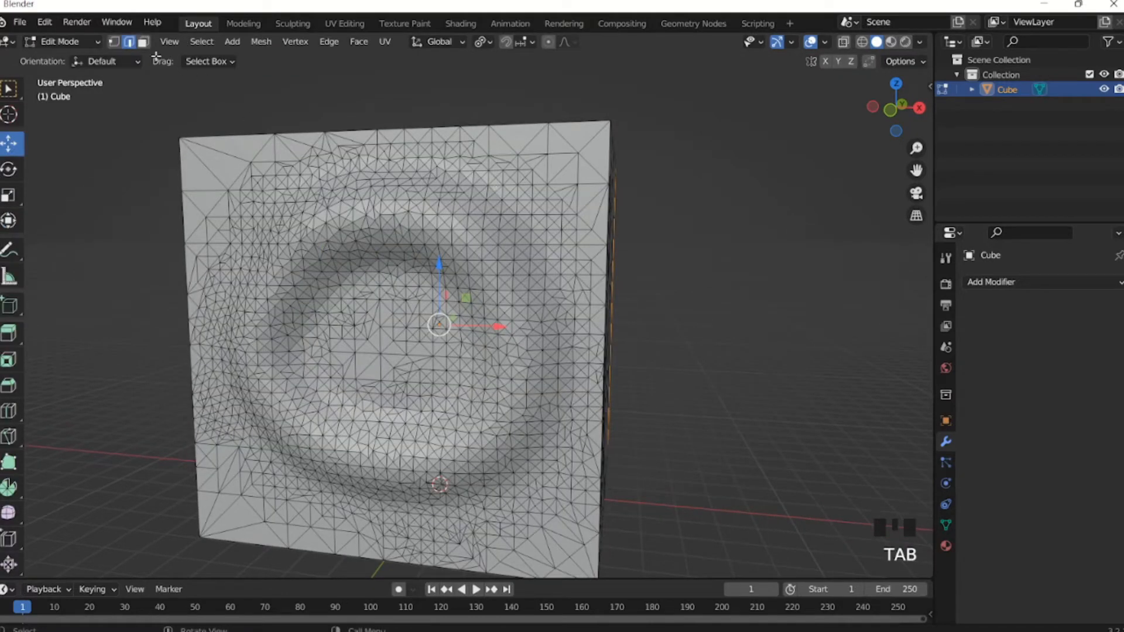
pyautogui.click(115, 43)
pyautogui.press('Tab')
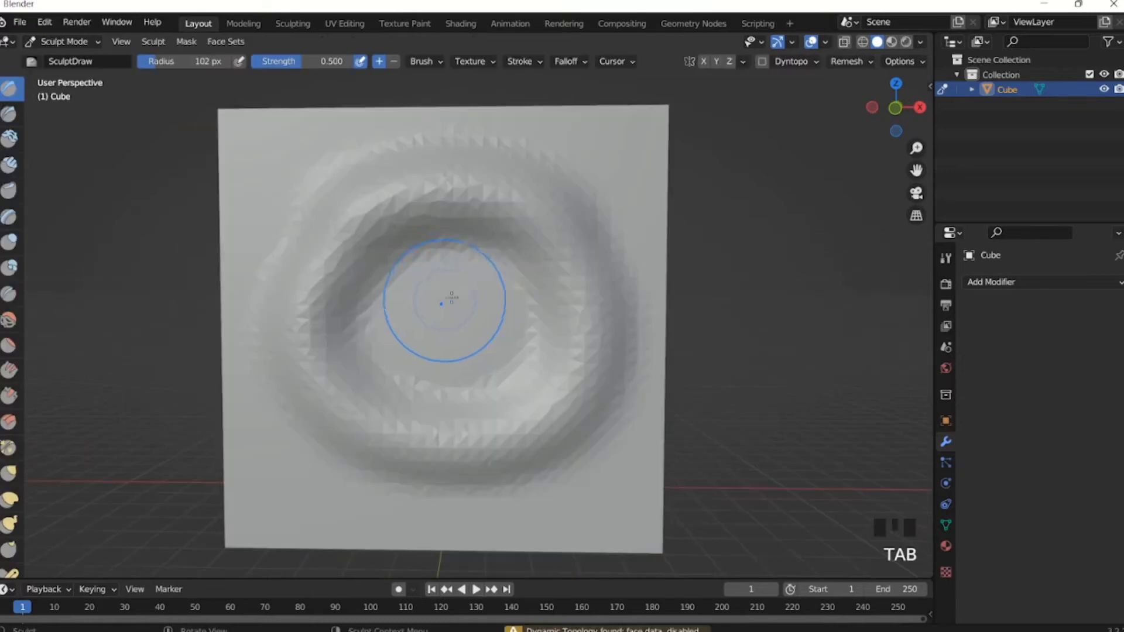
# Sculpt a small curved stroke inside the large ring with the Draw brush while Dyntopo is off.
pyautogui.moveTo(442, 367)
pyautogui.mouseDown(button='middle')
pyautogui.moveTo(446, 291)
pyautogui.moveTo(459, 296)
pyautogui.moveTo(410, 297)
pyautogui.moveTo(410, 258)
pyautogui.moveTo(462, 311)
pyautogui.moveTo(465, 281)
pyautogui.moveTo(443, 284)
pyautogui.mouseUp(button='middle')
pyautogui.scroll(3, 457, 305)
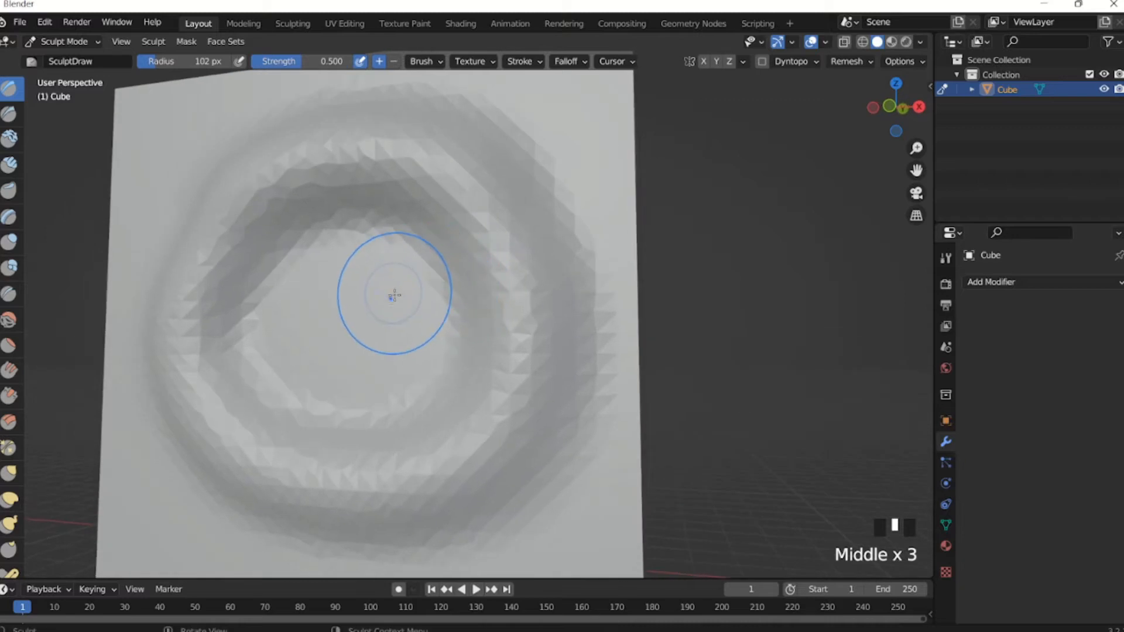
pyautogui.scroll(3, 376, 314)
pyautogui.moveTo(377, 314)
pyautogui.keyDown('shift'); pyautogui.mouseDown(button='middle')
pyautogui.moveTo(492, 303)
pyautogui.moveTo(447, 306)
pyautogui.mouseUp(button='middle'); pyautogui.keyUp('shift')
pyautogui.moveTo(543, 213)
pyautogui.mouseDown()
pyautogui.moveTo(366, 258)
pyautogui.moveTo(432, 394)
pyautogui.moveTo(587, 419)
pyautogui.mouseUp()
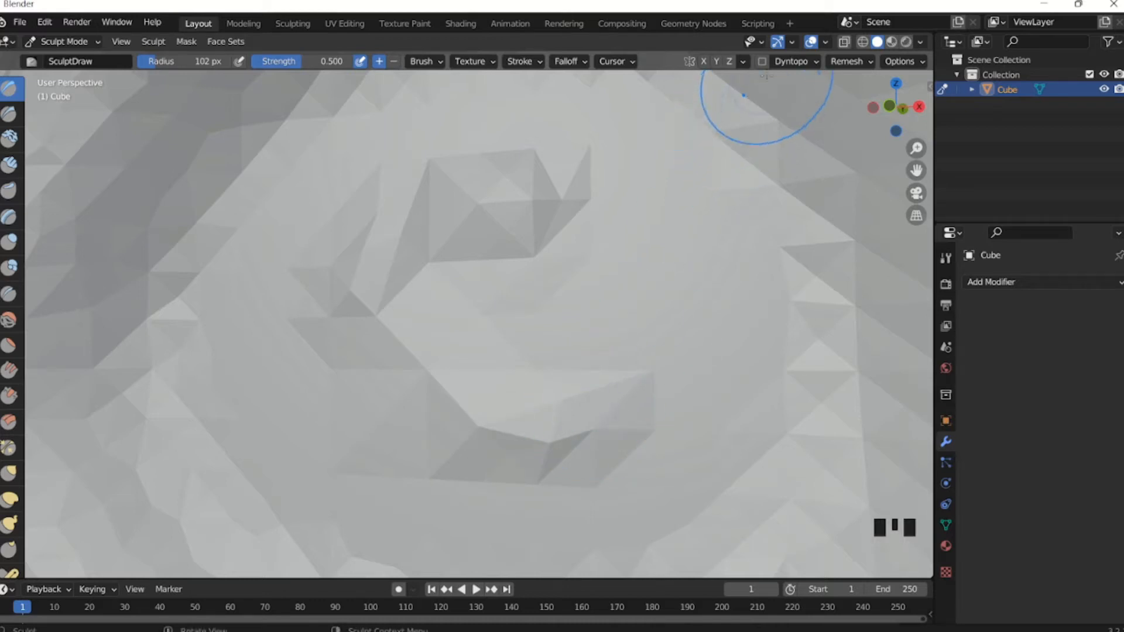
# Turn Dyntopo back on and sculpt a small ring over the stroke in the centre of the large ring.
pyautogui.click(764, 62)
pyautogui.click(623, 92)
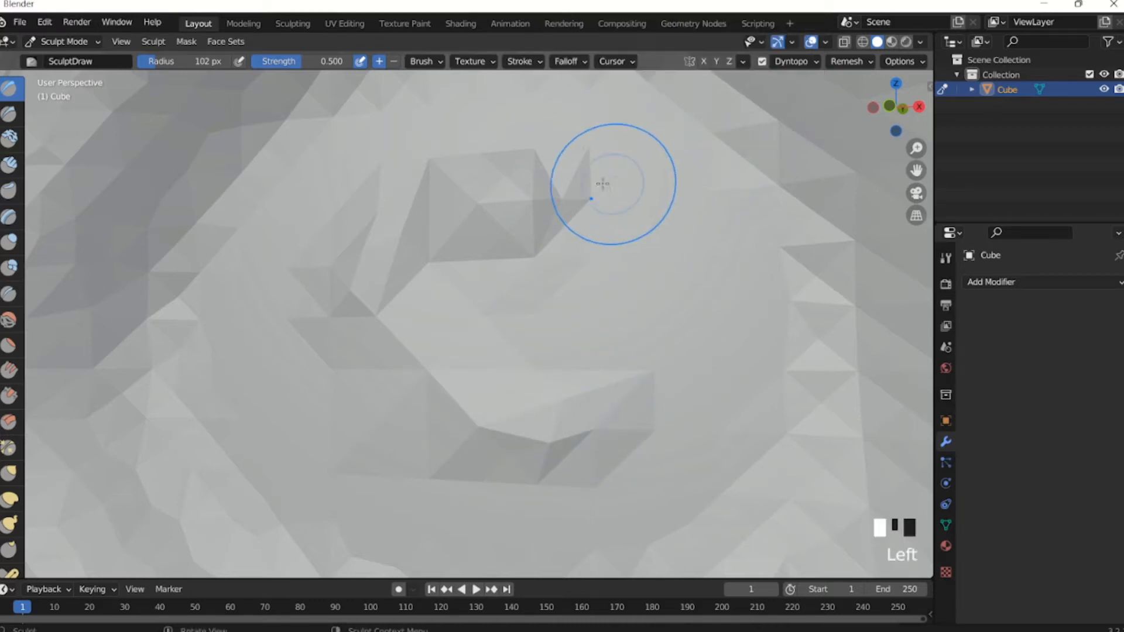
pyautogui.moveTo(609, 184)
pyautogui.mouseDown()
pyautogui.moveTo(357, 263)
pyautogui.moveTo(573, 435)
pyautogui.moveTo(667, 163)
pyautogui.moveTo(368, 246)
pyautogui.moveTo(691, 450)
pyautogui.moveTo(470, 182)
pyautogui.moveTo(419, 375)
pyautogui.moveTo(662, 428)
pyautogui.moveTo(695, 296)
pyautogui.moveTo(453, 178)
pyautogui.moveTo(510, 452)
pyautogui.moveTo(748, 248)
pyautogui.moveTo(606, 175)
pyautogui.mouseUp()
pyautogui.scroll(-4, 605, 187)
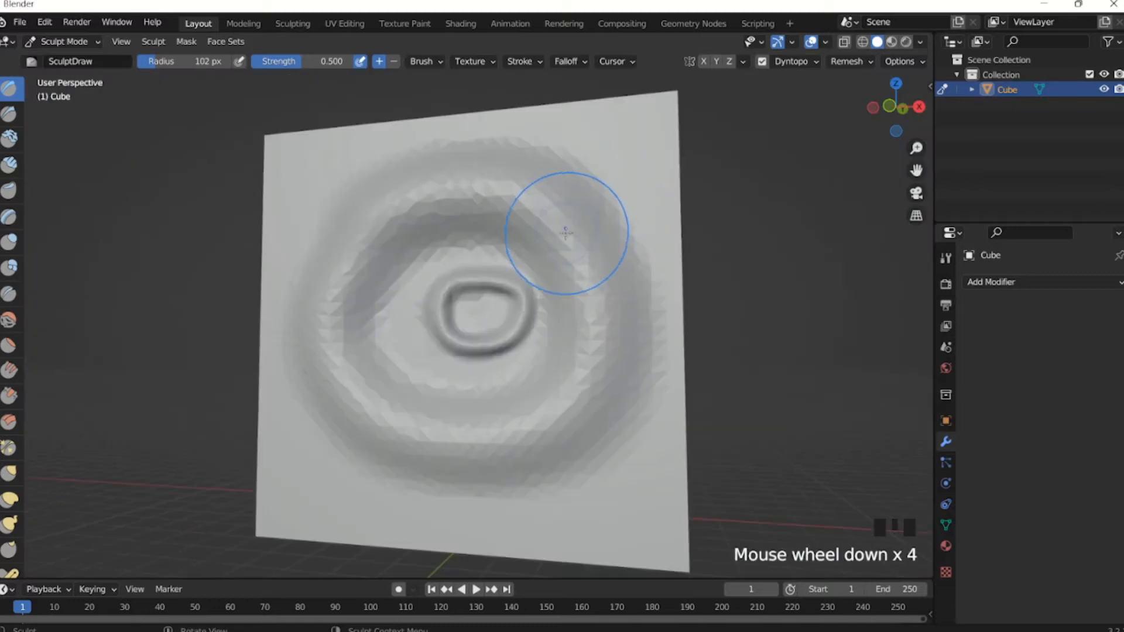
pyautogui.moveTo(564, 226); pyautogui.dragTo(483, 318, button='middle')
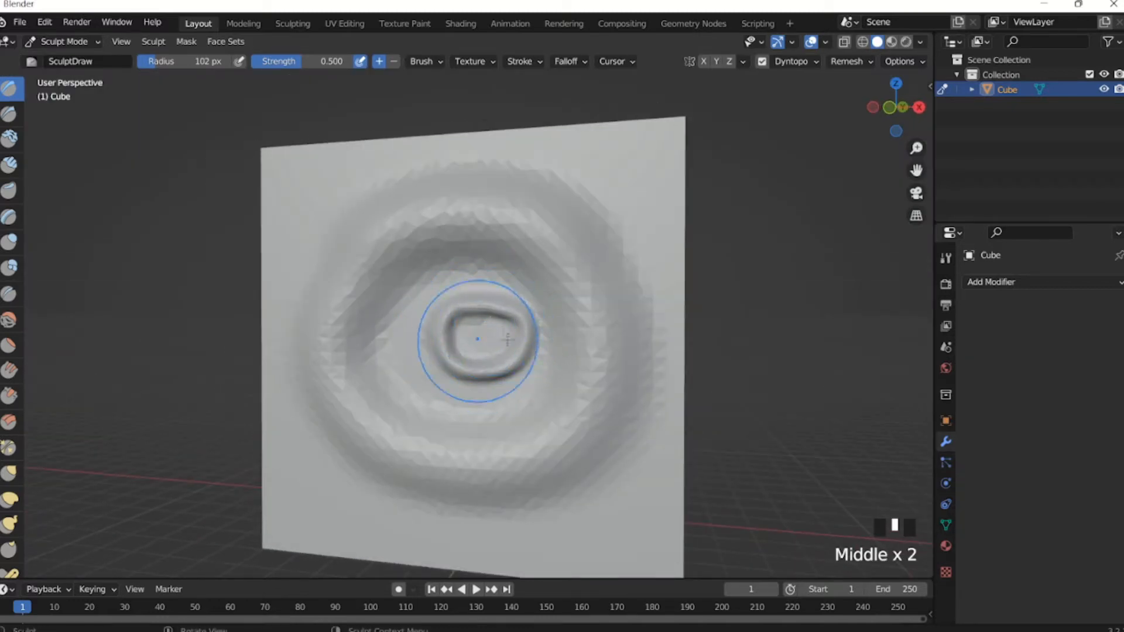
# Sculpt an even smaller ring inside the small central ring with the Draw brush at very close range.
pyautogui.scroll(4, 530, 357)
pyautogui.moveTo(533, 359)
pyautogui.keyDown('shift'); pyautogui.mouseDown(button='middle')
pyautogui.moveTo(536, 293)
pyautogui.moveTo(527, 338)
pyautogui.mouseUp(button='middle'); pyautogui.keyUp('shift')
pyautogui.scroll(2, 502, 258)
pyautogui.scroll(-1, 478, 245)
pyautogui.keyDown('shift'); pyautogui.moveTo(479, 244); pyautogui.dragTo(471, 276, button='middle'); pyautogui.keyUp('shift')
pyautogui.moveTo(474, 302)
pyautogui.mouseDown()
pyautogui.moveTo(410, 281)
pyautogui.moveTo(507, 404)
pyautogui.moveTo(472, 290)
pyautogui.mouseUp()
pyautogui.moveTo(476, 396); pyautogui.dragTo(522, 301)
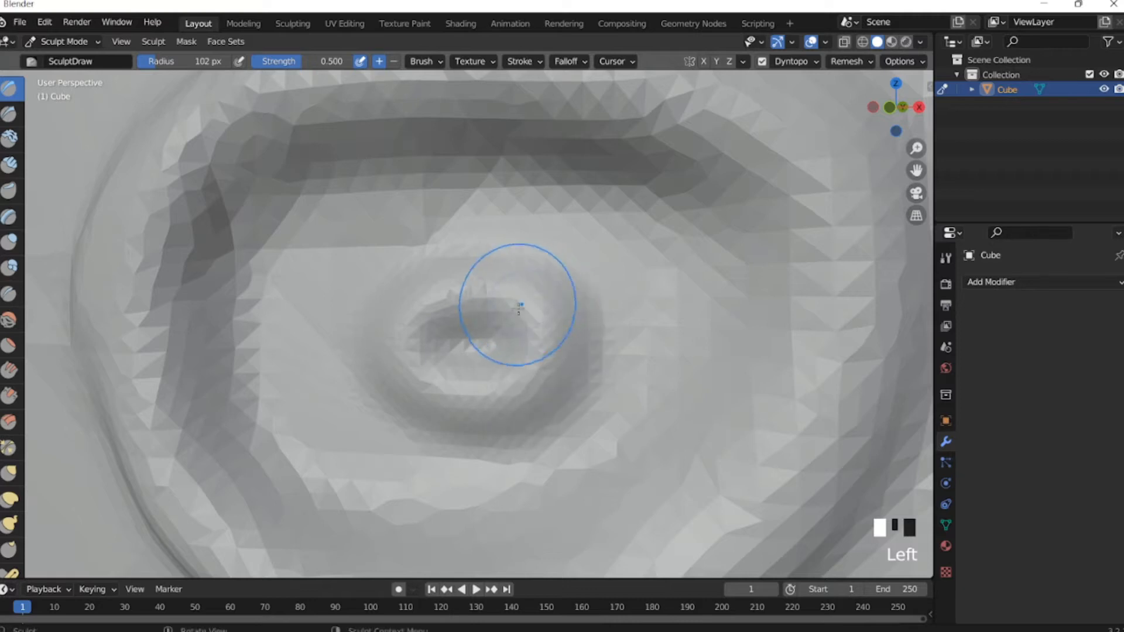
pyautogui.scroll(-4, 568, 315)
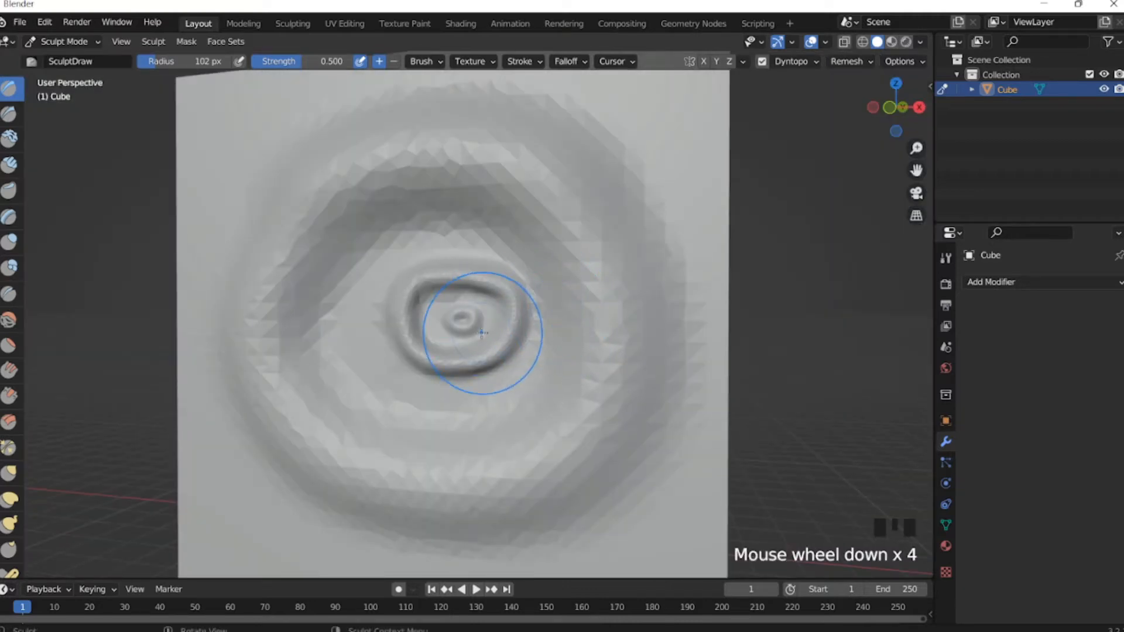
# Examine the vertex density of the nested rings in Edit Mode, near and far, and return to Sculpt Mode.
pyautogui.press('Tab')
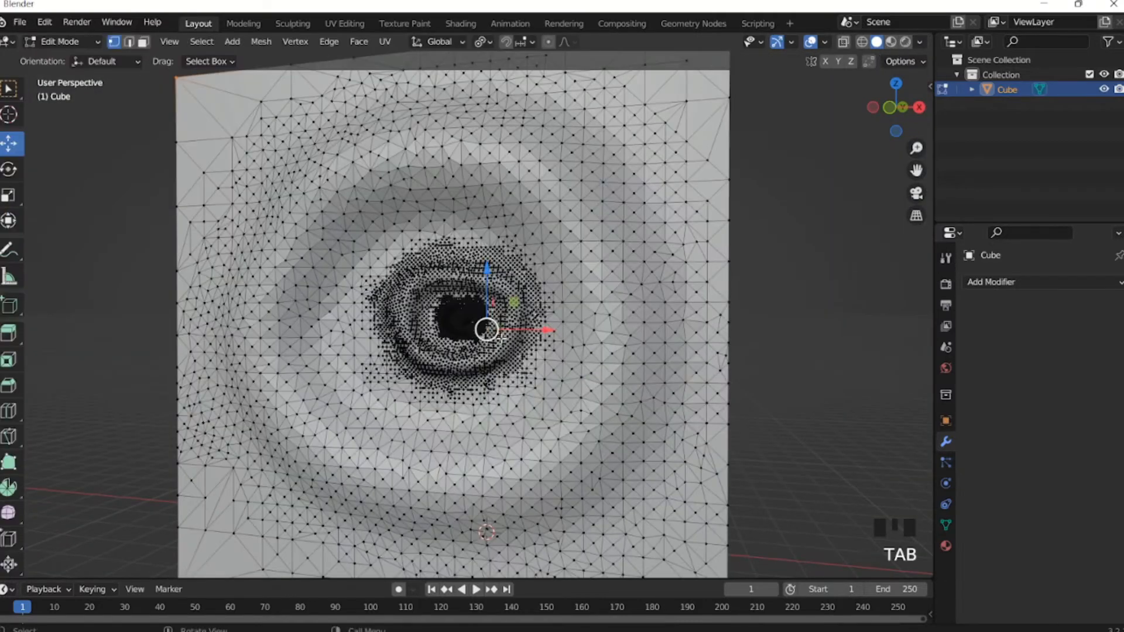
pyautogui.scroll(5, 479, 301)
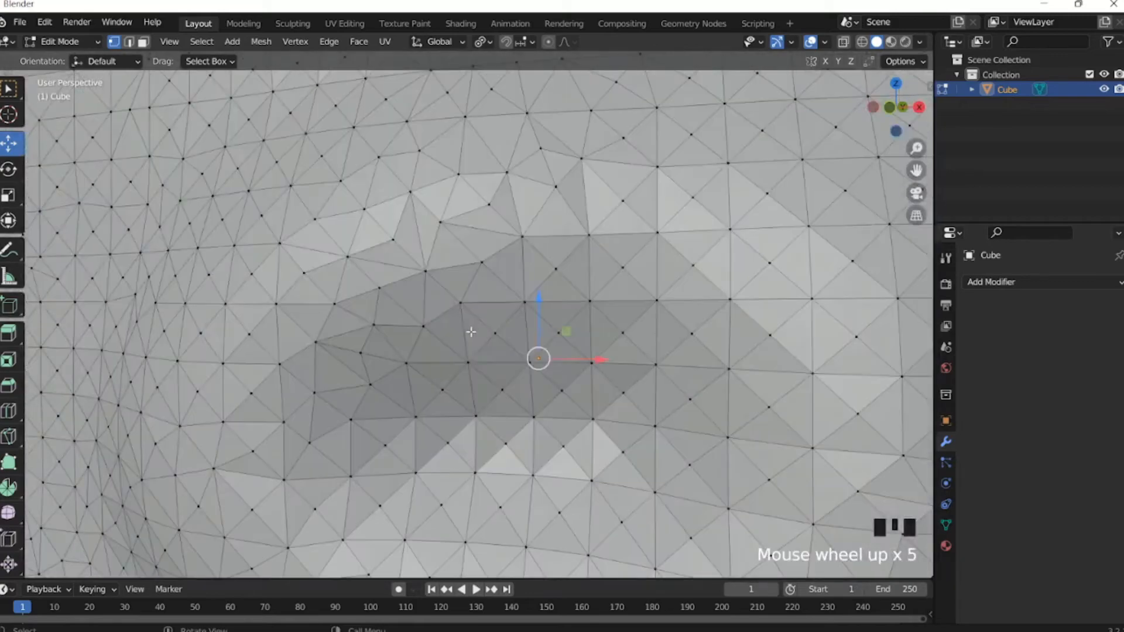
pyautogui.scroll(-1, 496, 305)
pyautogui.scroll(-6, 491, 314)
pyautogui.press('Tab')
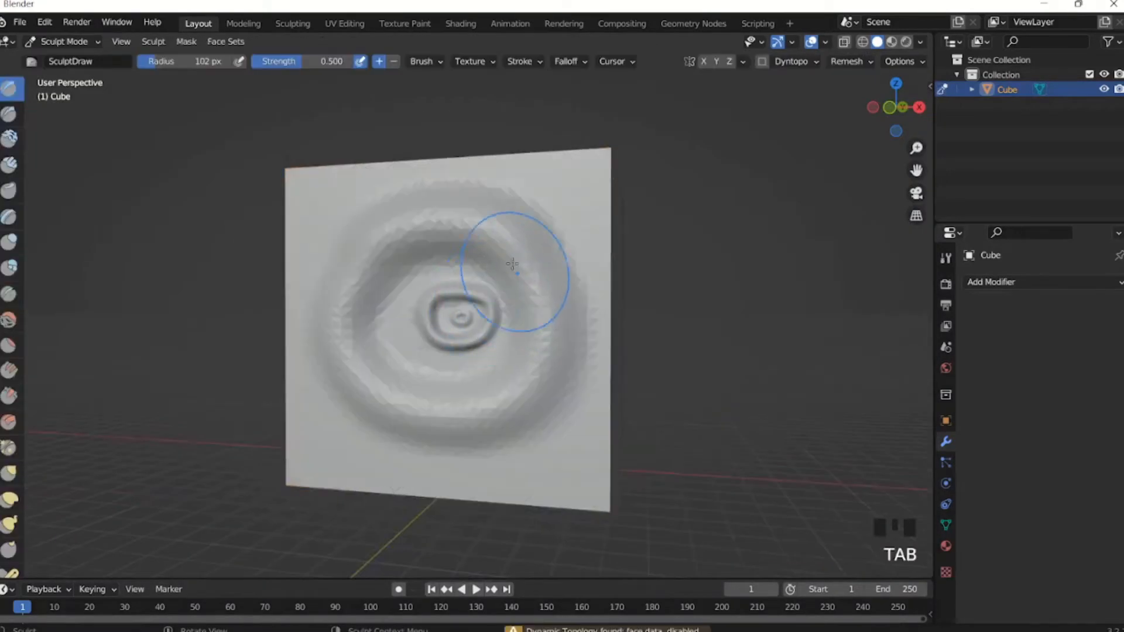
pyautogui.moveTo(509, 252)
pyautogui.mouseDown(button='middle')
pyautogui.moveTo(490, 251)
pyautogui.moveTo(415, 294)
pyautogui.moveTo(408, 328)
pyautogui.moveTo(481, 340)
pyautogui.moveTo(445, 304)
pyautogui.moveTo(490, 275)
pyautogui.moveTo(382, 319)
pyautogui.moveTo(416, 319)
pyautogui.mouseUp(button='middle')
pyautogui.scroll(-2, 382, 320)
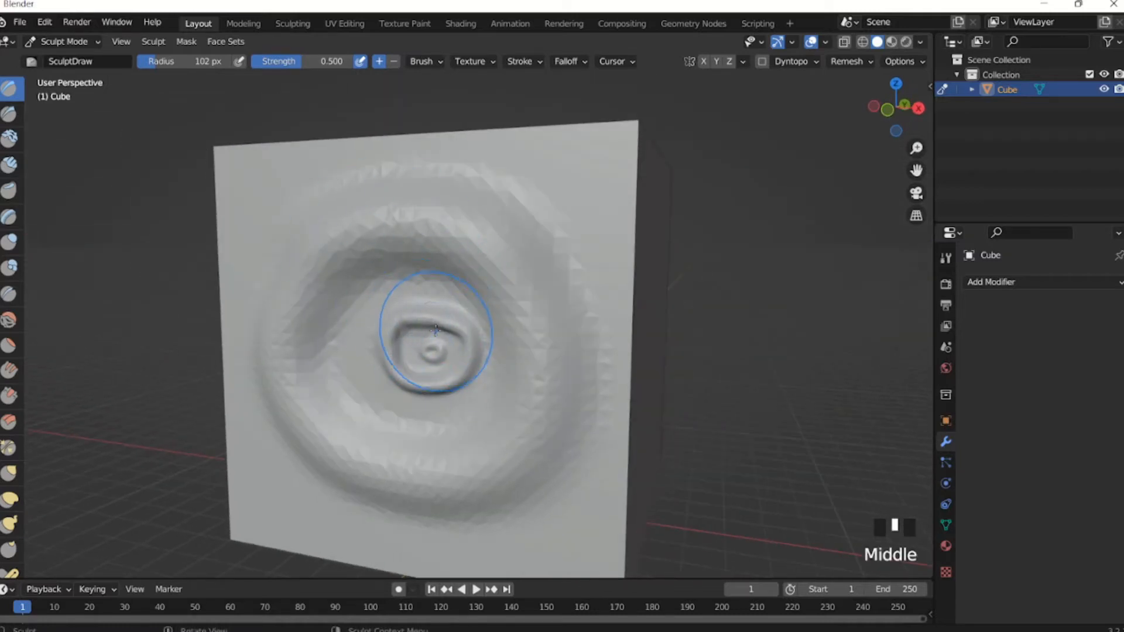
# Undo all the sculpting strokes and mode changes, back to the plain cube in Object Mode.
pyautogui.hotkey('ctrl', 'z')
pyautogui.hotkey('ctrl', 'z')
pyautogui.hotkey('ctrl', 'z')
pyautogui.hotkey('ctrl', 'z')
pyautogui.hotkey('ctrl', 'z')
pyautogui.hotkey('ctrl', 'z')
pyautogui.hotkey('ctrl', 'z')
pyautogui.hotkey('ctrl', 'z')
pyautogui.hotkey('ctrl', 'z')
pyautogui.hotkey('ctrl', 'z')
pyautogui.hotkey('ctrl', 'z')
pyautogui.hotkey('ctrl', 'z')
pyautogui.hotkey('ctrl', 'z')
pyautogui.hotkey('ctrl', 'z')
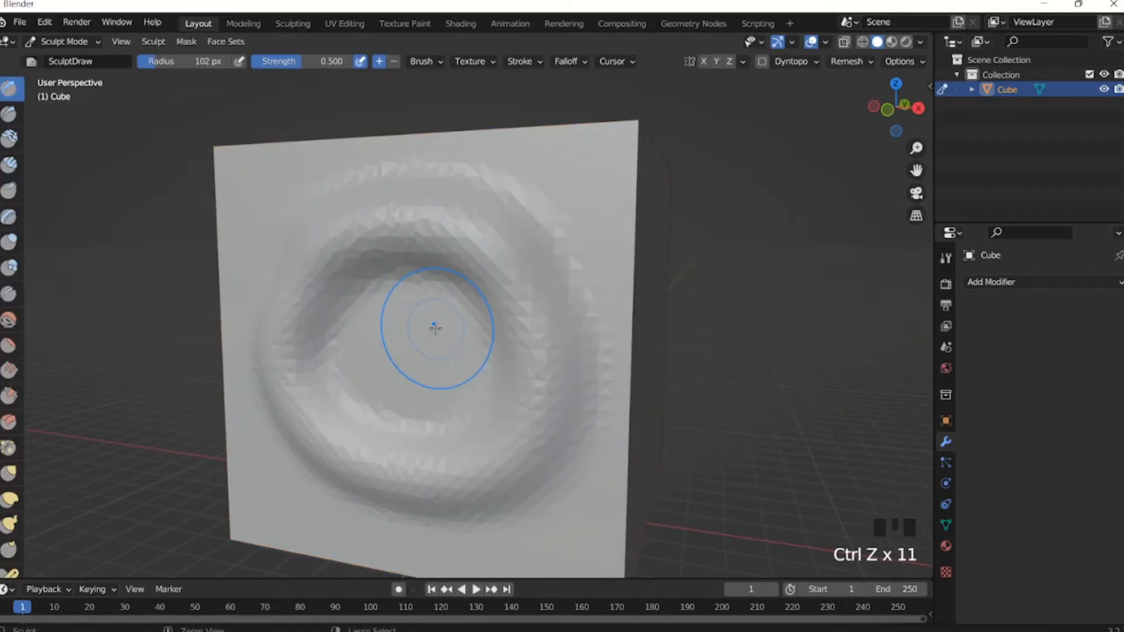
pyautogui.hotkey('ctrl', 'z')
pyautogui.hotkey('ctrl', 'z')
pyautogui.moveTo(436, 333)
pyautogui.mouseDown(button='middle')
pyautogui.moveTo(402, 289)
pyautogui.moveTo(384, 310)
pyautogui.moveTo(630, 306)
pyautogui.moveTo(562, 308)
pyautogui.moveTo(591, 282)
pyautogui.moveTo(635, 308)
pyautogui.moveTo(618, 324)
pyautogui.mouseUp(button='middle')
pyautogui.hotkey('ctrl', 'z')
# Add a Subdivision Surface modifier to the cube and set its viewport levels to 3.
pyautogui.click(996, 283)
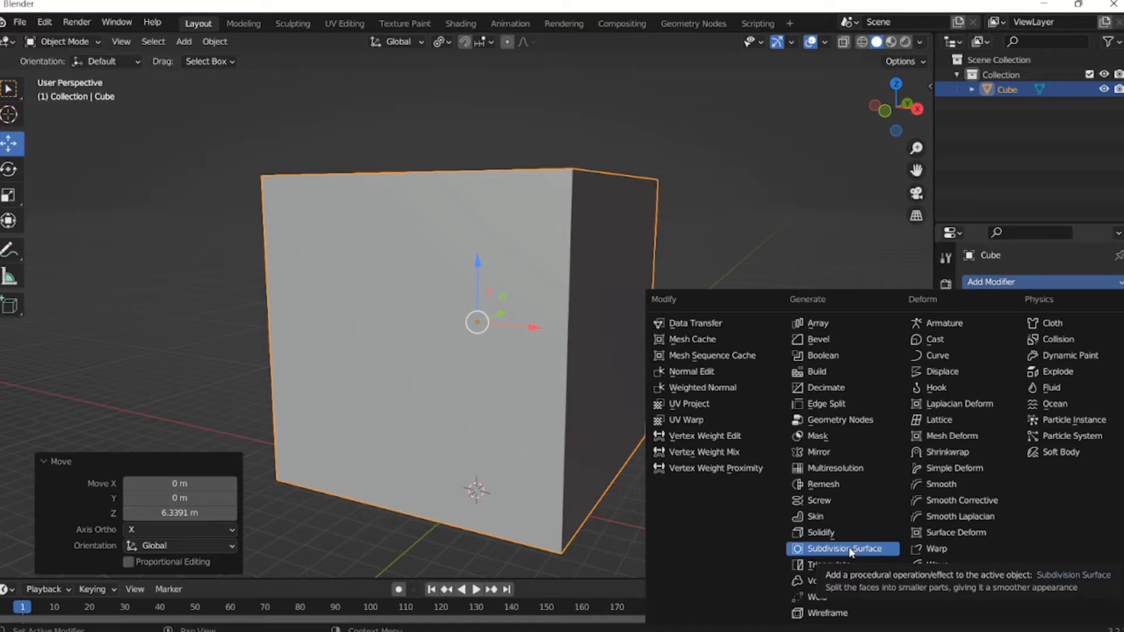
pyautogui.click(850, 551)
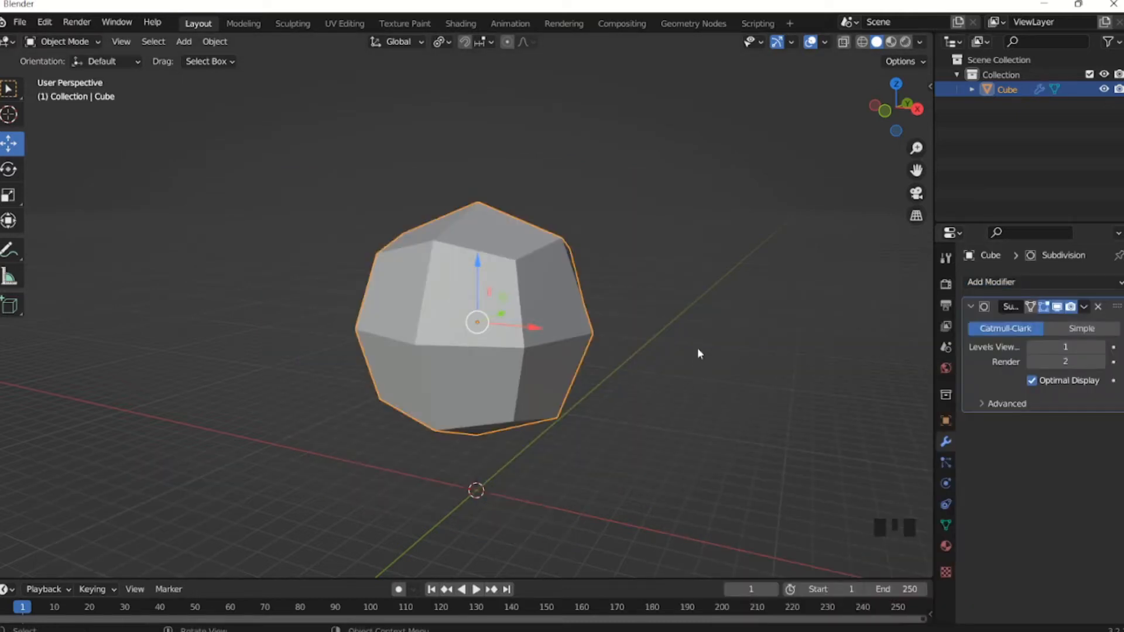
pyautogui.moveTo(697, 353); pyautogui.dragTo(745, 370, button='middle')
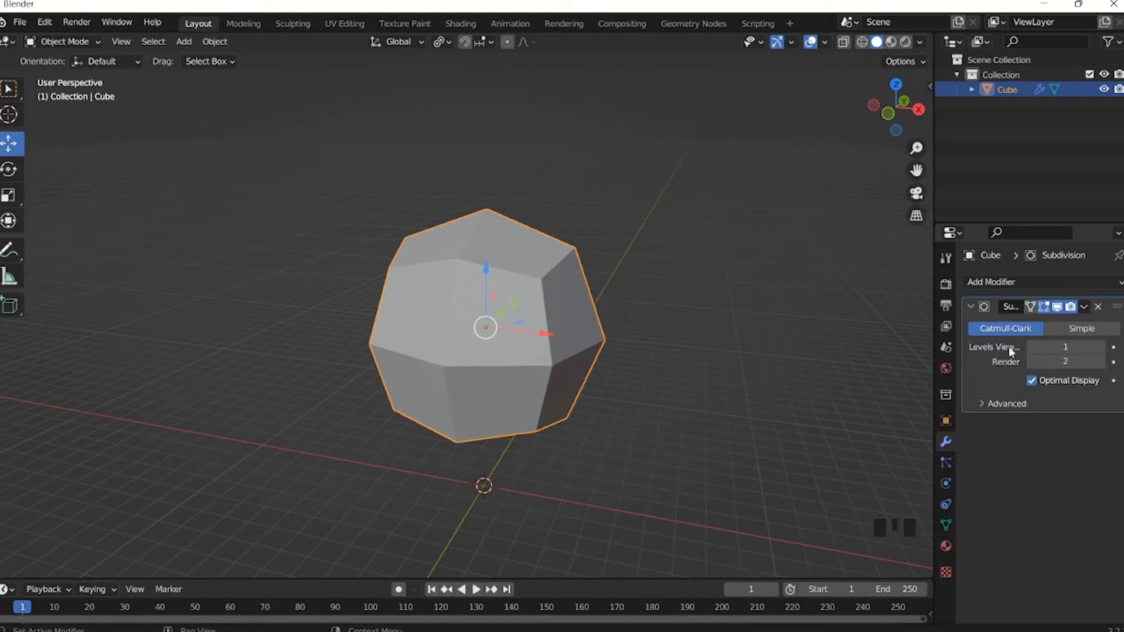
pyautogui.click(1100, 348)
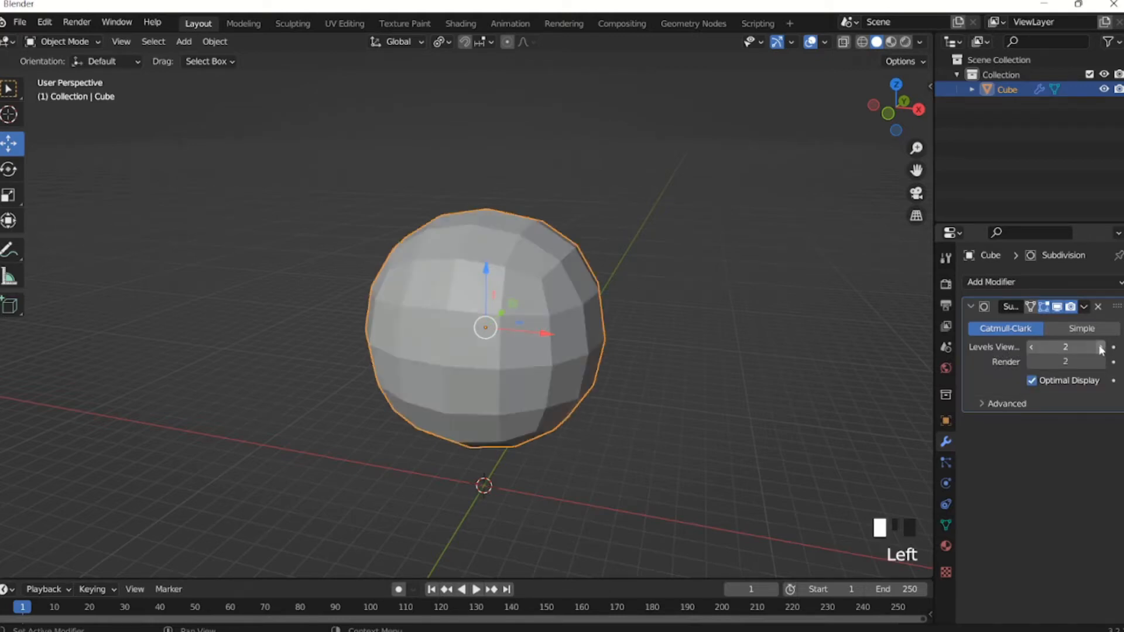
pyautogui.click(1101, 348)
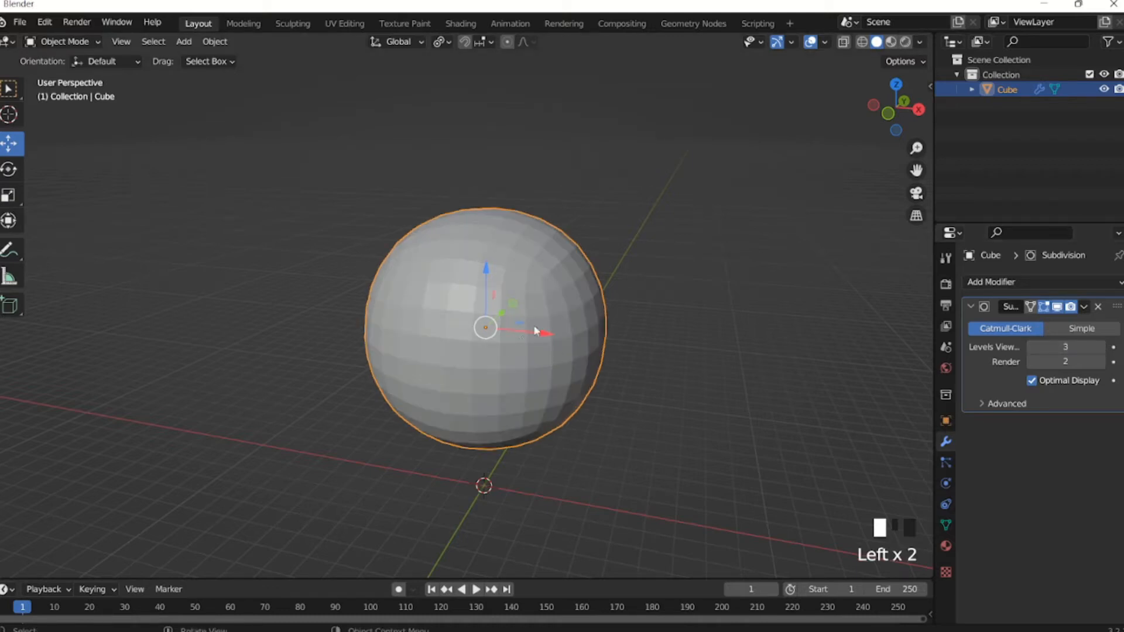
pyautogui.moveTo(506, 328); pyautogui.dragTo(580, 278, button='middle')
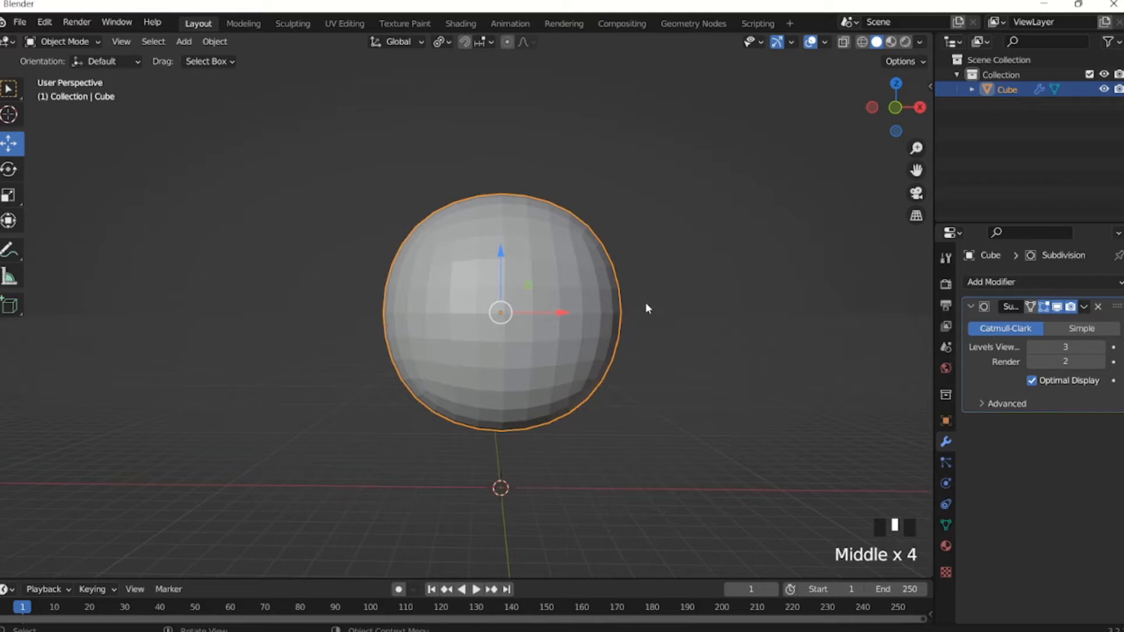
pyautogui.moveTo(646, 308); pyautogui.dragTo(556, 309, button='middle')
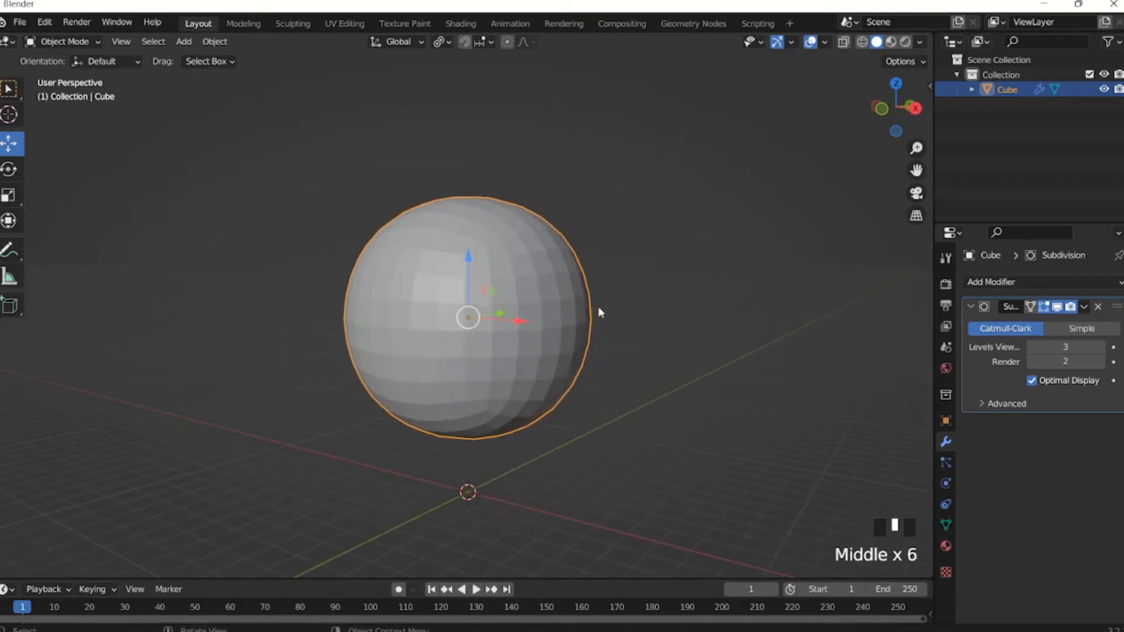
pyautogui.moveTo(644, 319); pyautogui.dragTo(547, 296, button='middle')
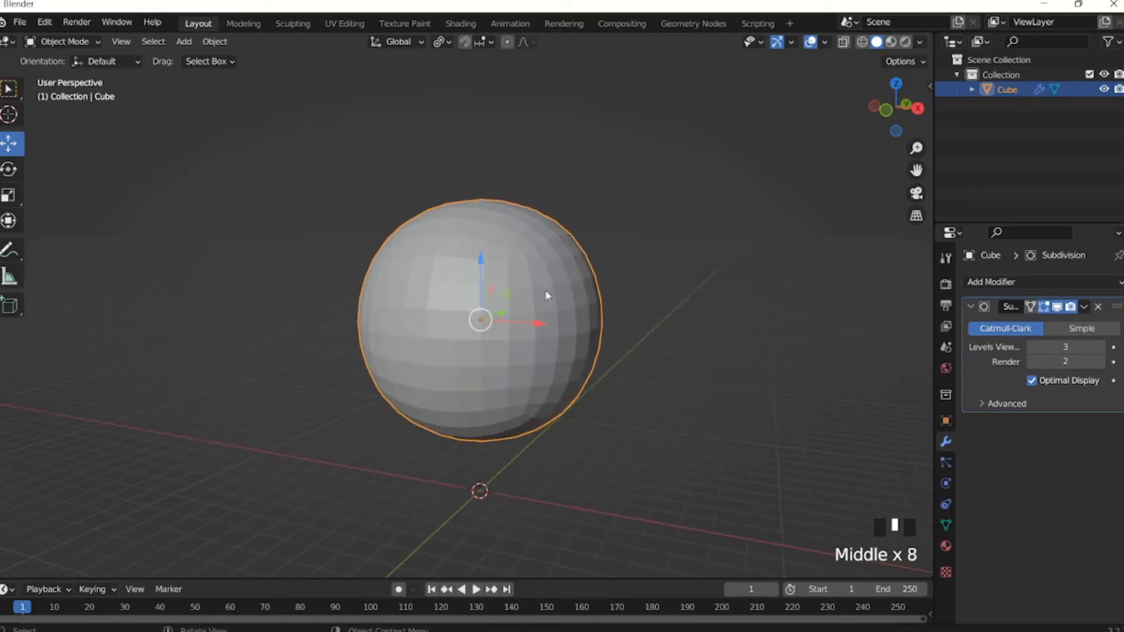
# Enter Edit Mode on the cube and examine its original cage around the subdivided shape.
pyautogui.moveTo(304, 202); pyautogui.dragTo(346, 209, button='middle')
pyautogui.press('Tab')
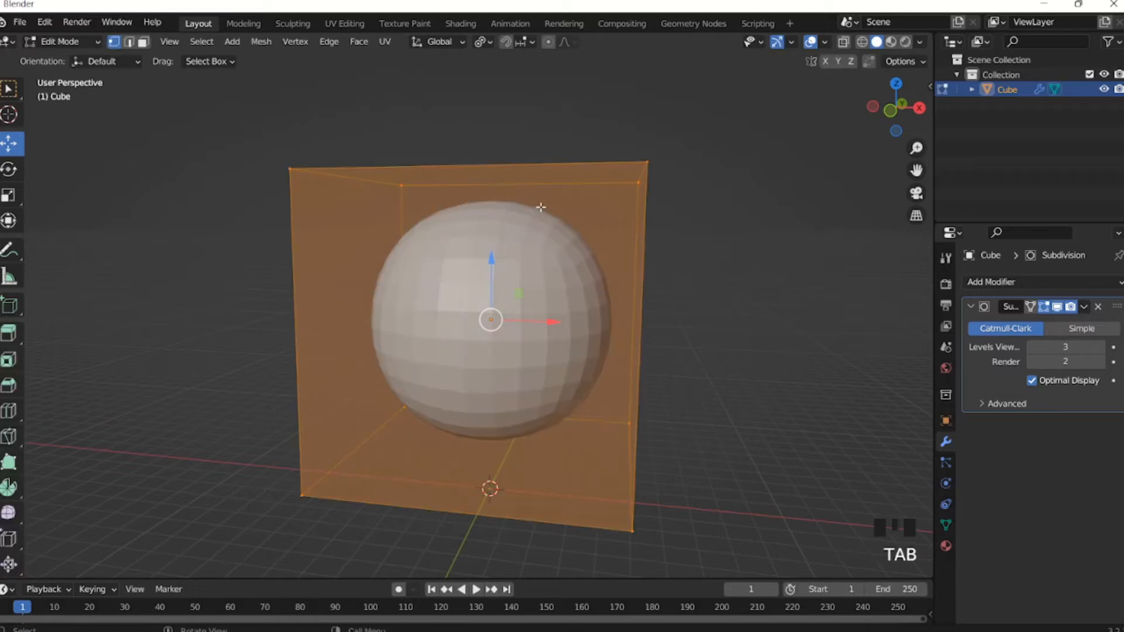
pyautogui.moveTo(541, 208); pyautogui.dragTo(507, 227, button='middle')
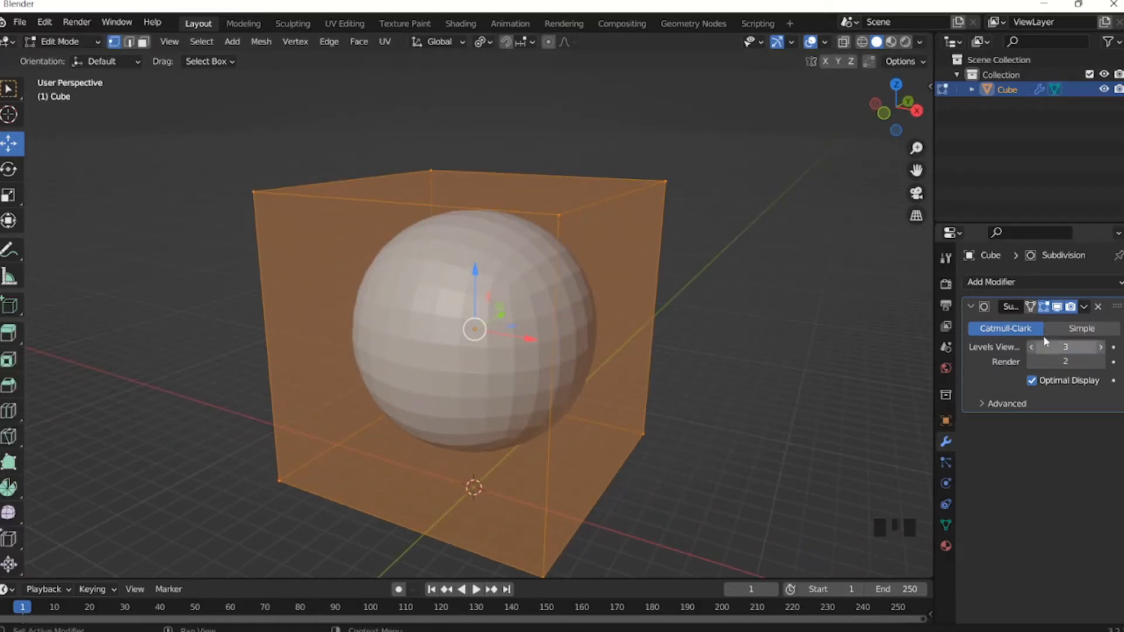
pyautogui.click(1084, 308)
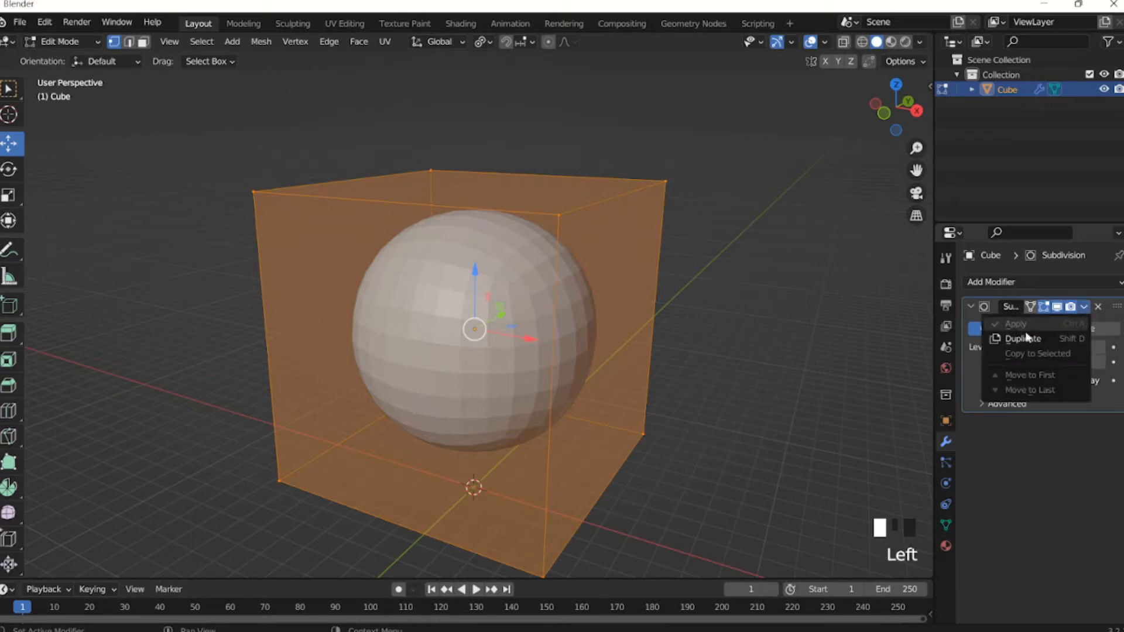
pyautogui.middleClick(630, 318)
pyautogui.moveTo(631, 319); pyautogui.dragTo(589, 312, button='middle')
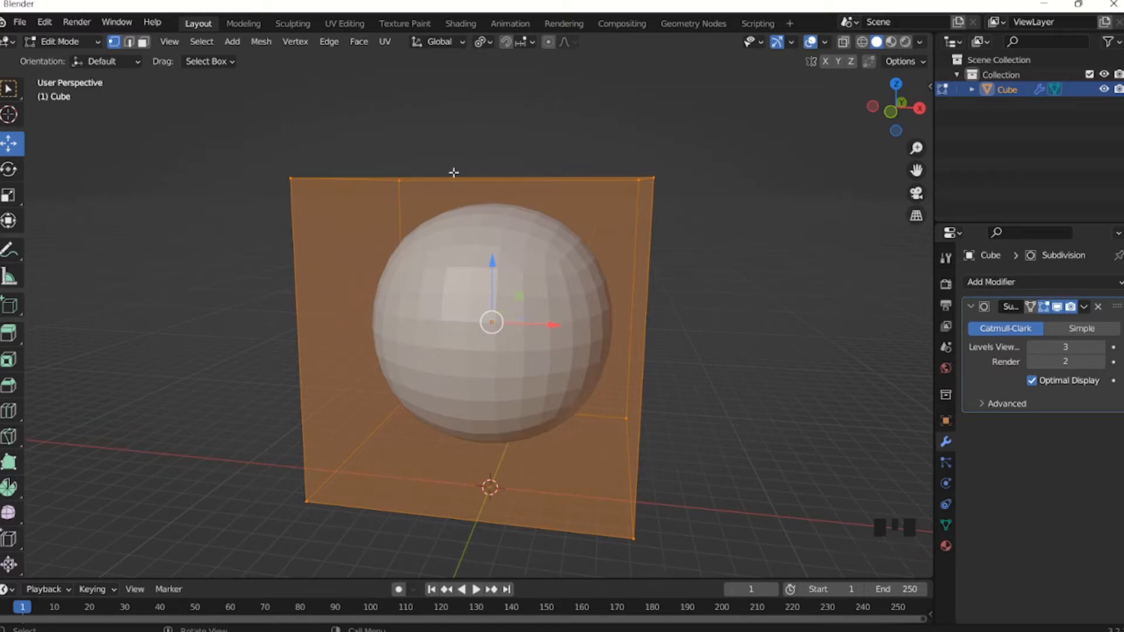
pyautogui.moveTo(454, 173); pyautogui.dragTo(470, 225, button='middle')
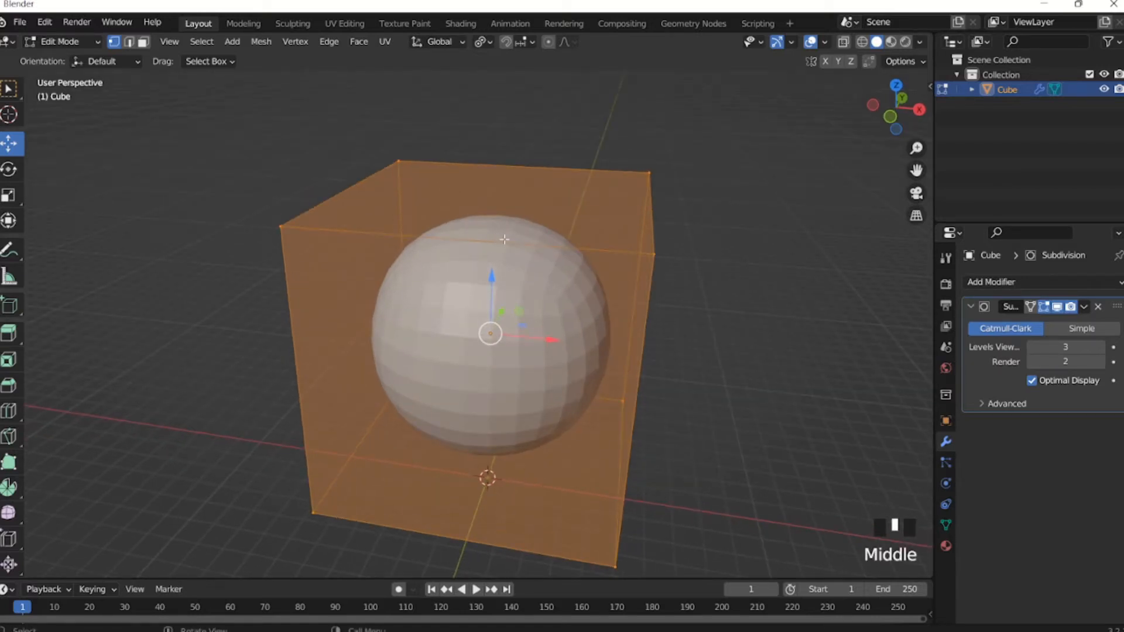
pyautogui.moveTo(464, 249); pyautogui.dragTo(445, 245, button='middle')
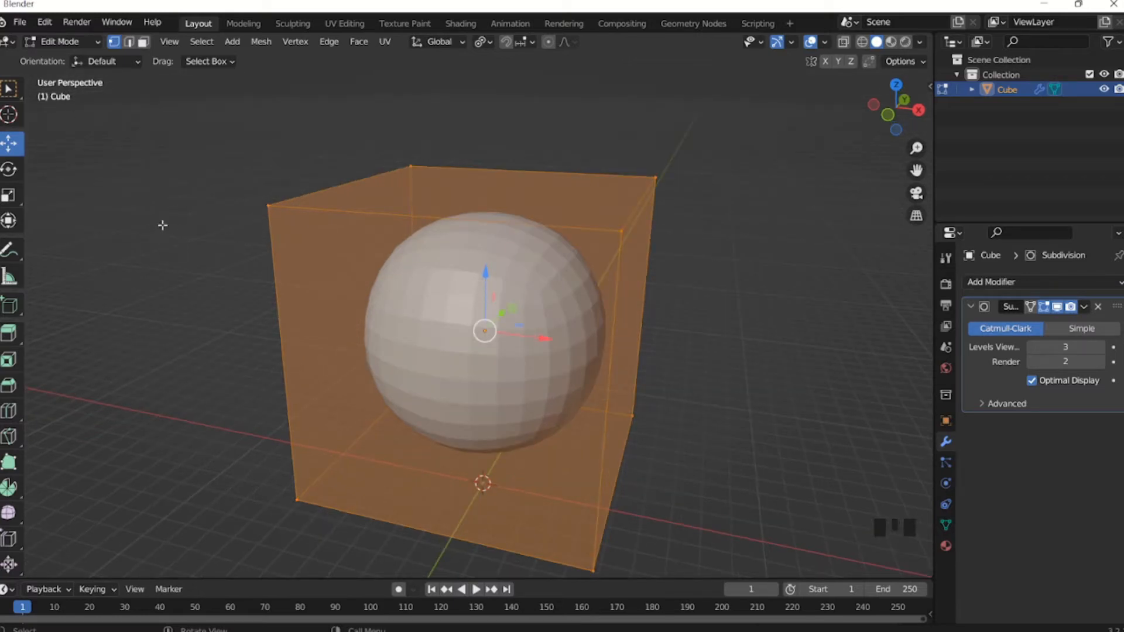
# Add two vertical loop cuts to the cube, slid close to its opposite X sides with factors of about -0.911 and 0.907.
pyautogui.hotkey('ctrl', 'r')
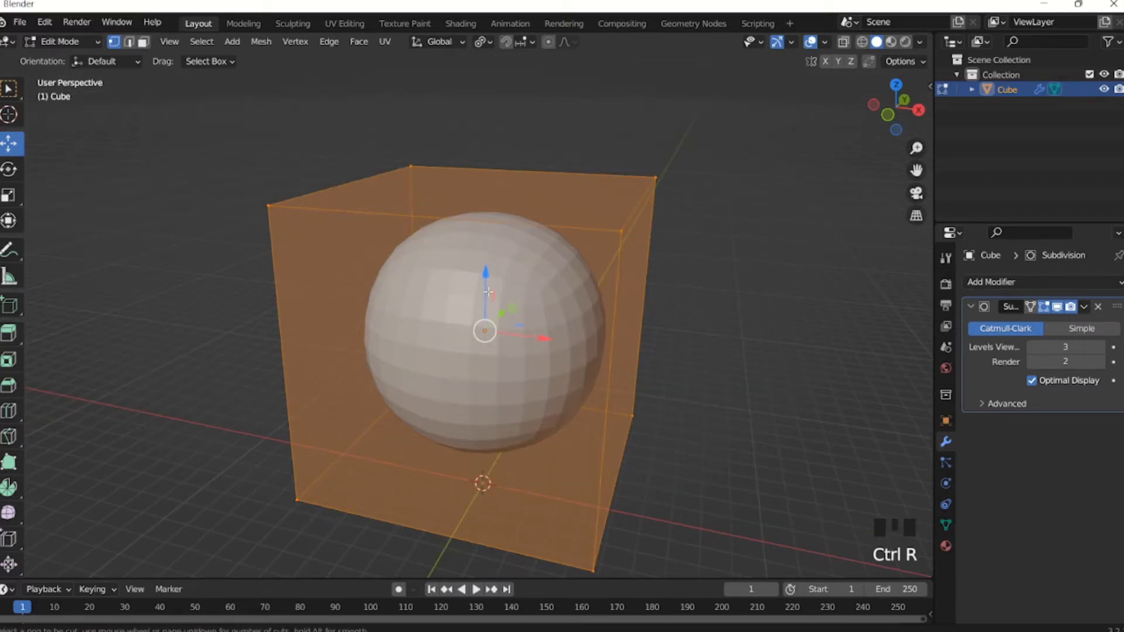
pyautogui.click(462, 227)
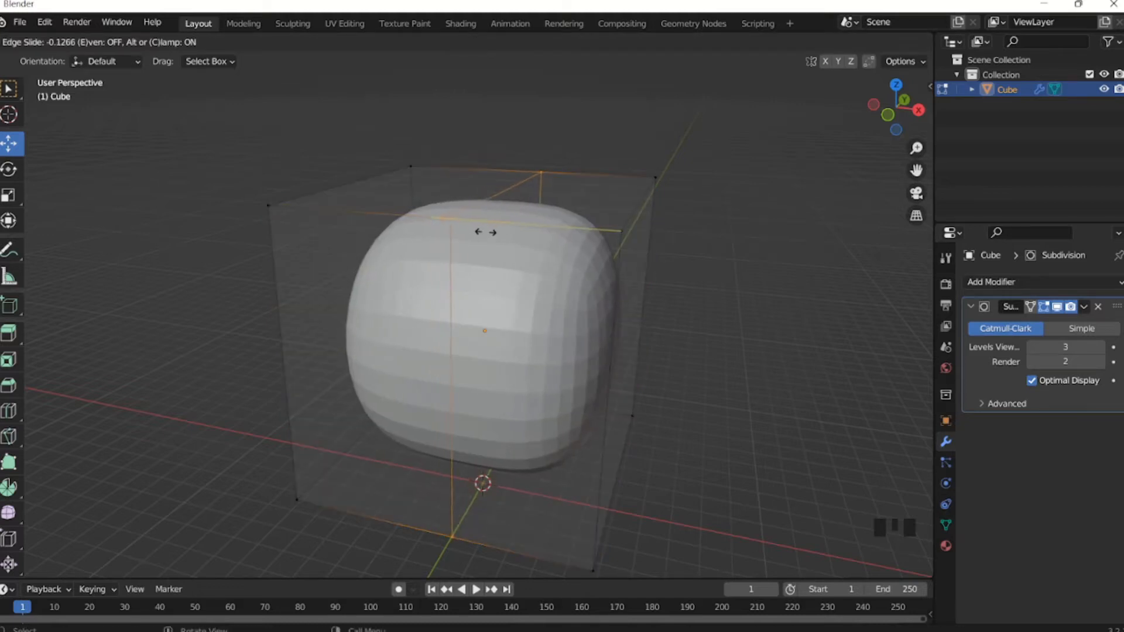
pyautogui.click(622, 235)
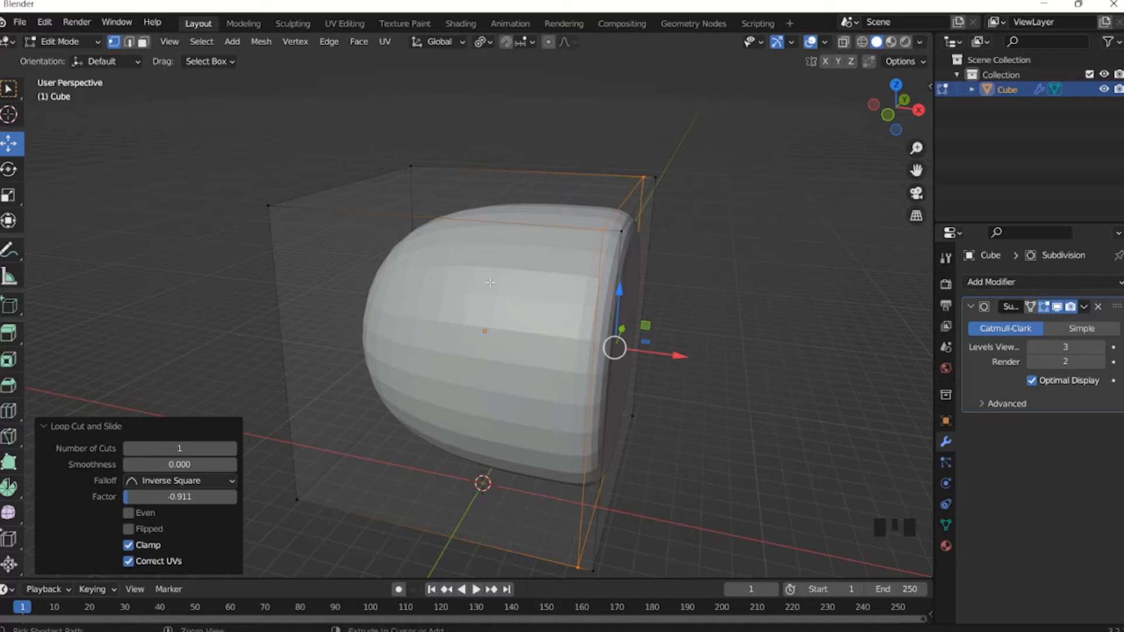
pyautogui.hotkey('ctrl', 'r')
pyautogui.click(466, 241)
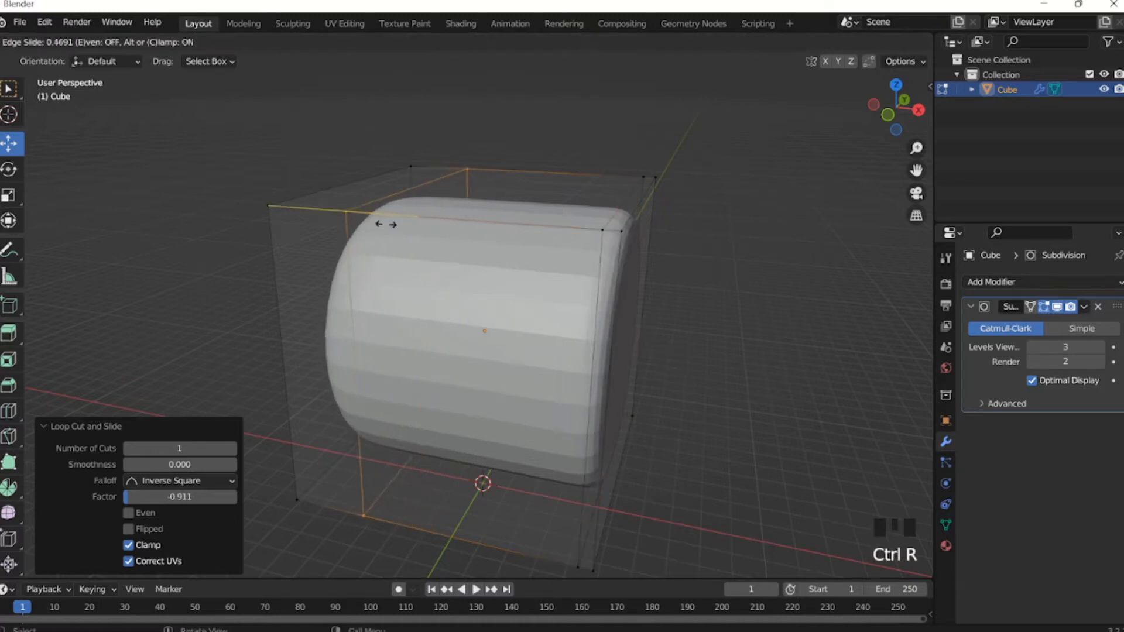
pyautogui.click(311, 222)
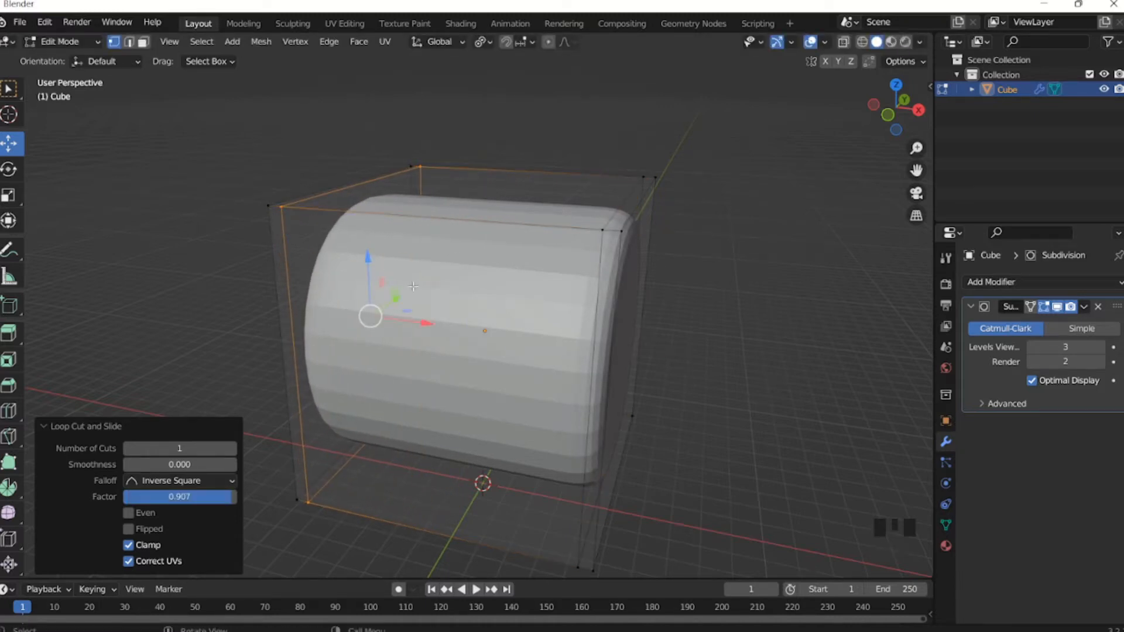
# Add two horizontal loop cuts near the cube's upper and lower edges, with slide factors of about -0.934 and 0.774.
pyautogui.moveTo(414, 286); pyautogui.dragTo(477, 306, button='middle')
pyautogui.moveTo(388, 326); pyautogui.dragTo(499, 325, button='middle')
pyautogui.hotkey('ctrl', 'r')
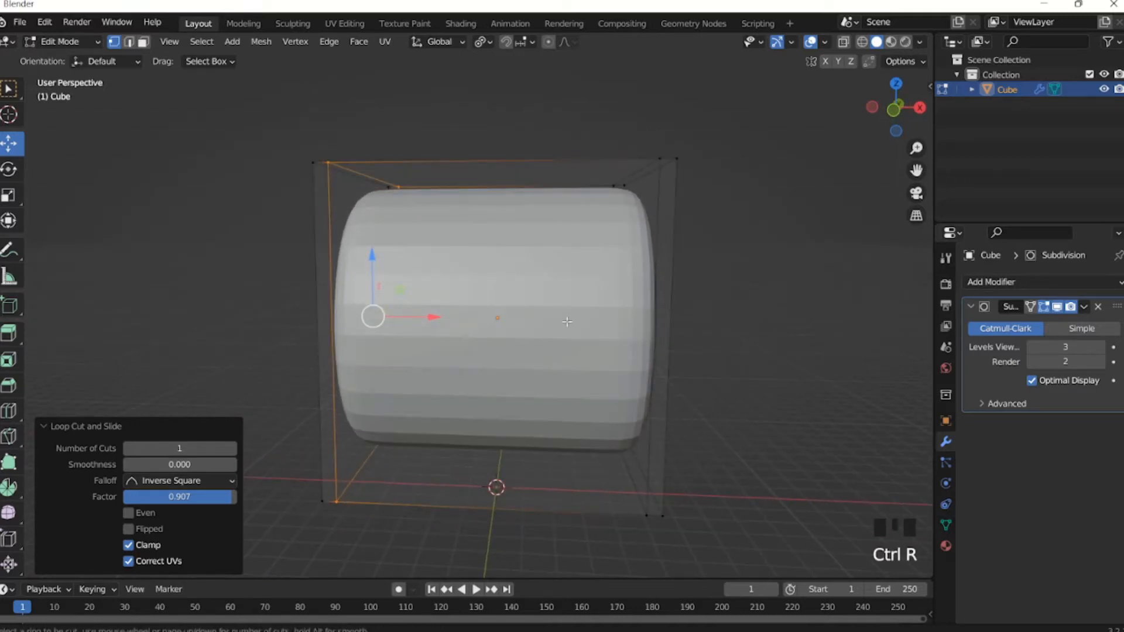
pyautogui.click(625, 340)
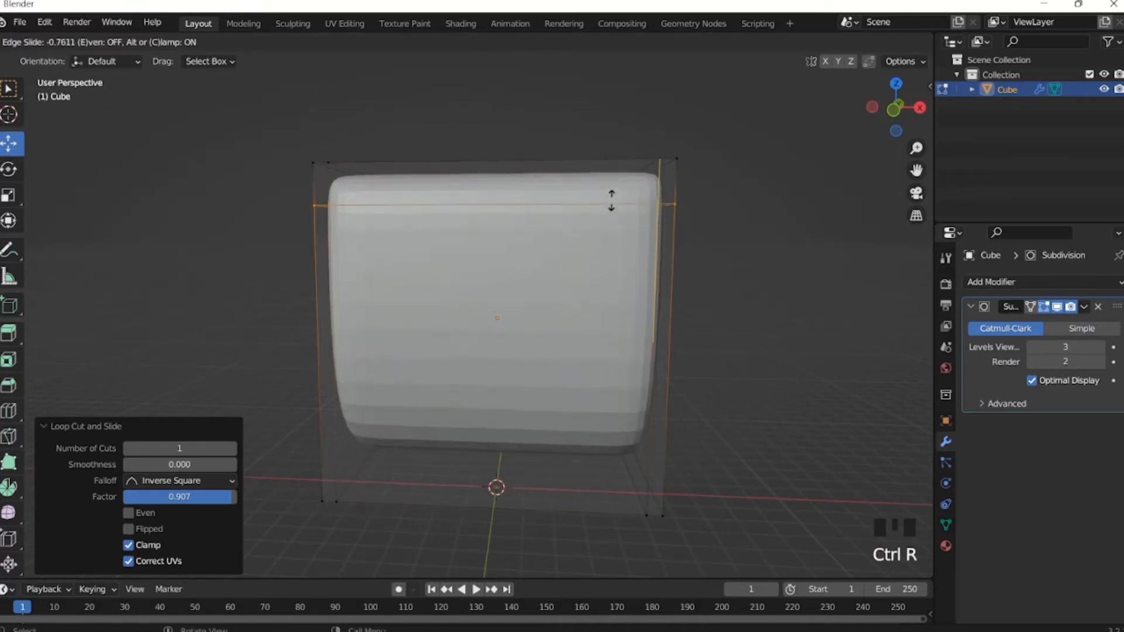
pyautogui.click(623, 172)
pyautogui.hotkey('ctrl', 'r')
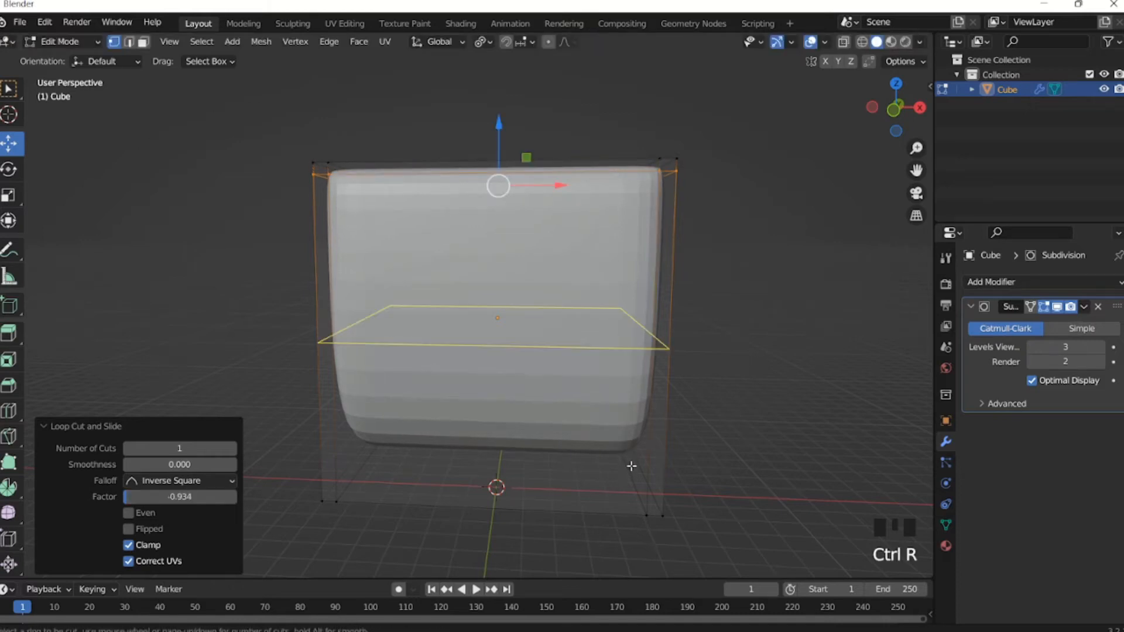
pyautogui.click(643, 358)
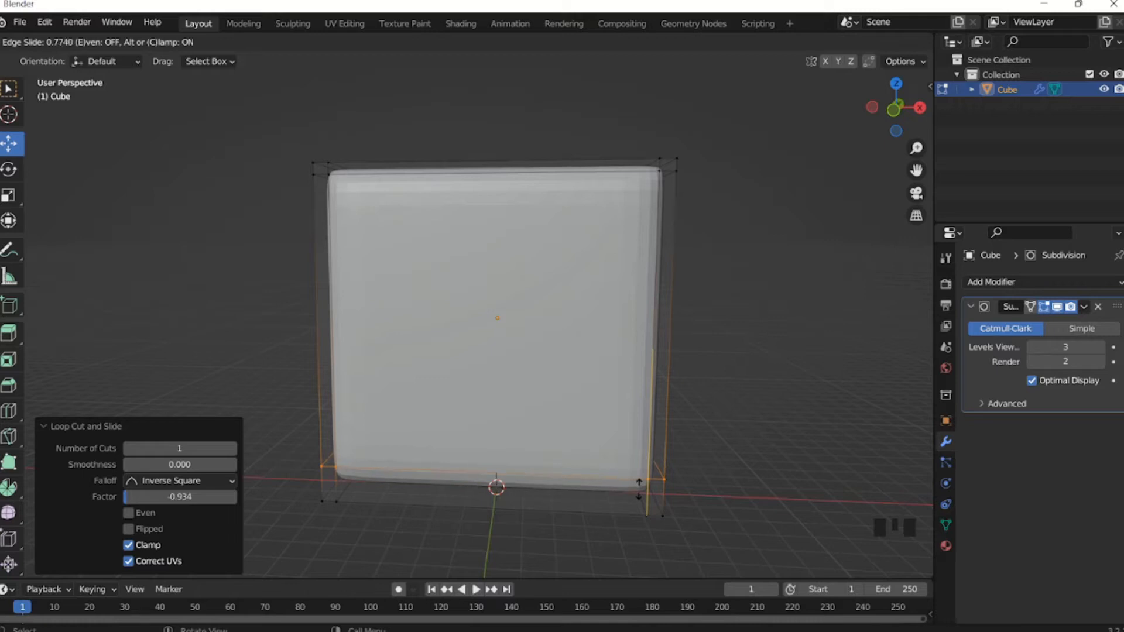
pyautogui.click(639, 489)
# Add two vertical loop cuts close to the cube's opposite Y sides, with slide factors of about -0.828 and -0.8.
pyautogui.moveTo(498, 380); pyautogui.dragTo(405, 275, button='middle')
pyautogui.hotkey('ctrl', 'r')
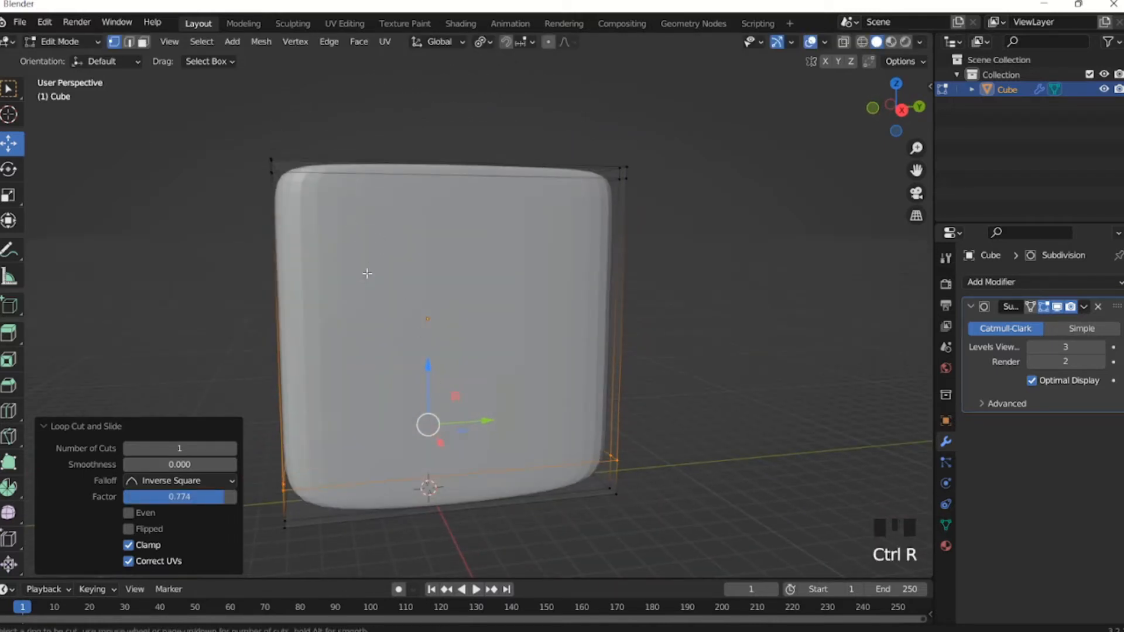
pyautogui.click(442, 205)
pyautogui.click(325, 211)
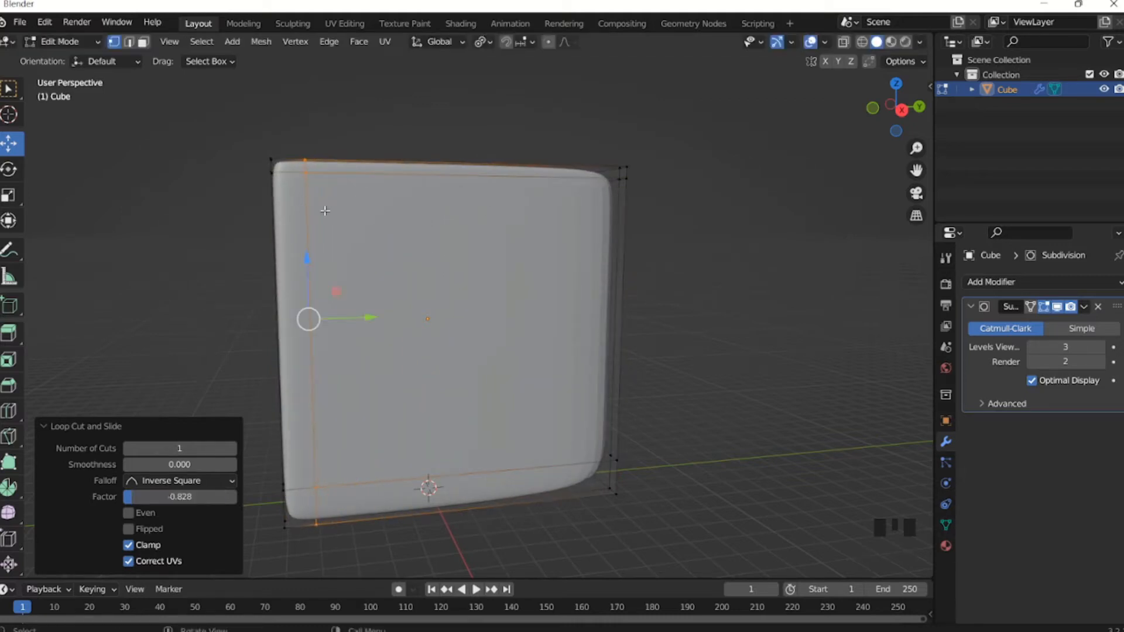
pyautogui.hotkey('ctrl', 'r')
pyautogui.click(455, 184)
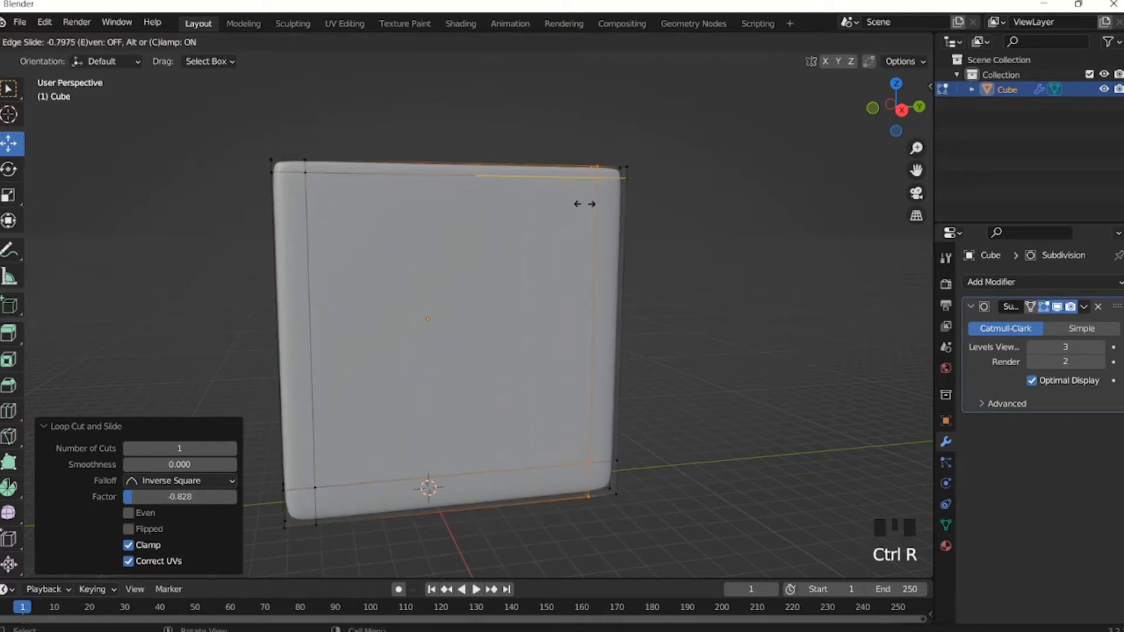
pyautogui.click(584, 203)
# Return the sharpened cube to Object Mode and apply its Subdivision modifier.
pyautogui.moveTo(469, 267); pyautogui.dragTo(670, 308, button='middle')
pyautogui.press('Tab')
pyautogui.press('Tab')
pyautogui.moveTo(626, 313); pyautogui.dragTo(741, 315, button='middle')
pyautogui.click(61, 41)
pyautogui.click(69, 59)
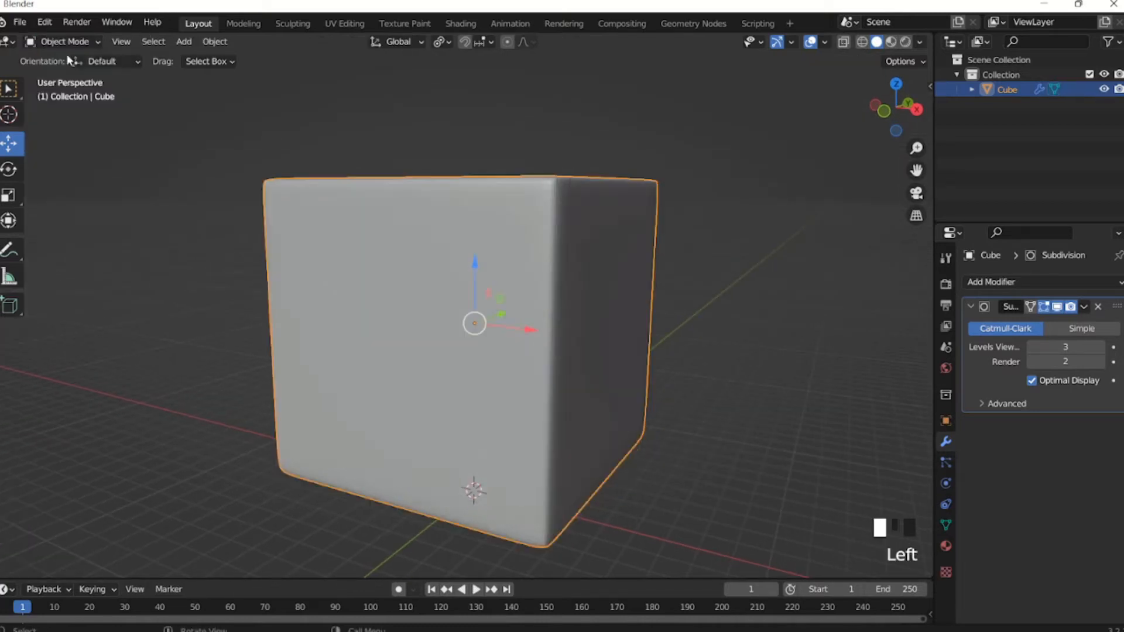
pyautogui.moveTo(462, 234); pyautogui.dragTo(513, 263, button='middle')
pyautogui.scroll(1, 454, 273)
pyautogui.scroll(1, 454, 269)
pyautogui.scroll(-1, 498, 280)
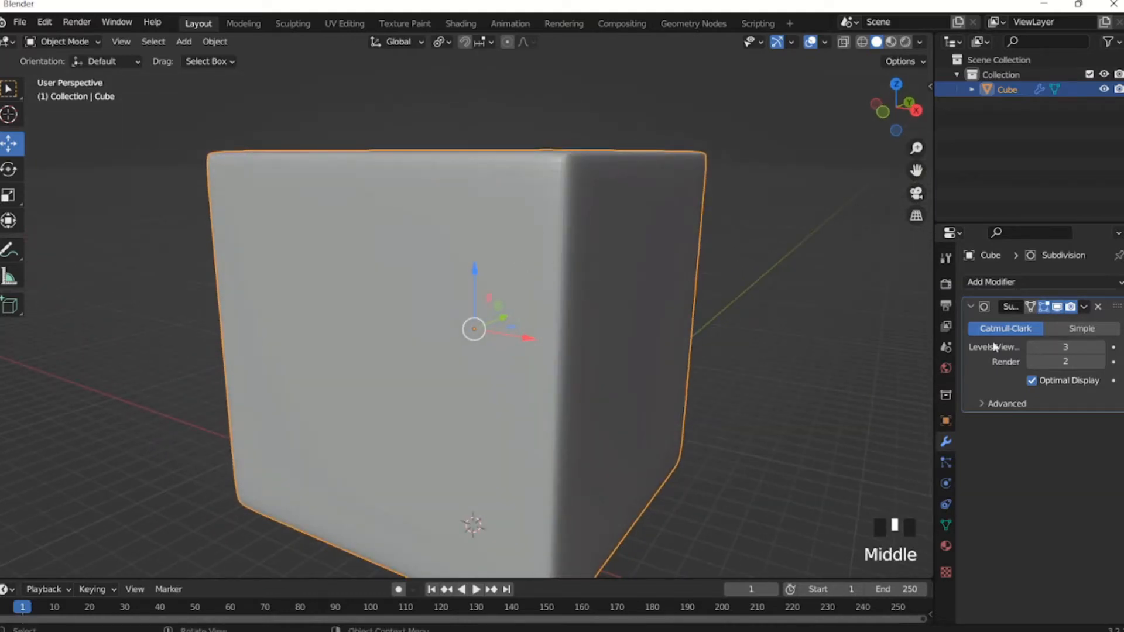
pyautogui.click(1084, 307)
pyautogui.click(1004, 322)
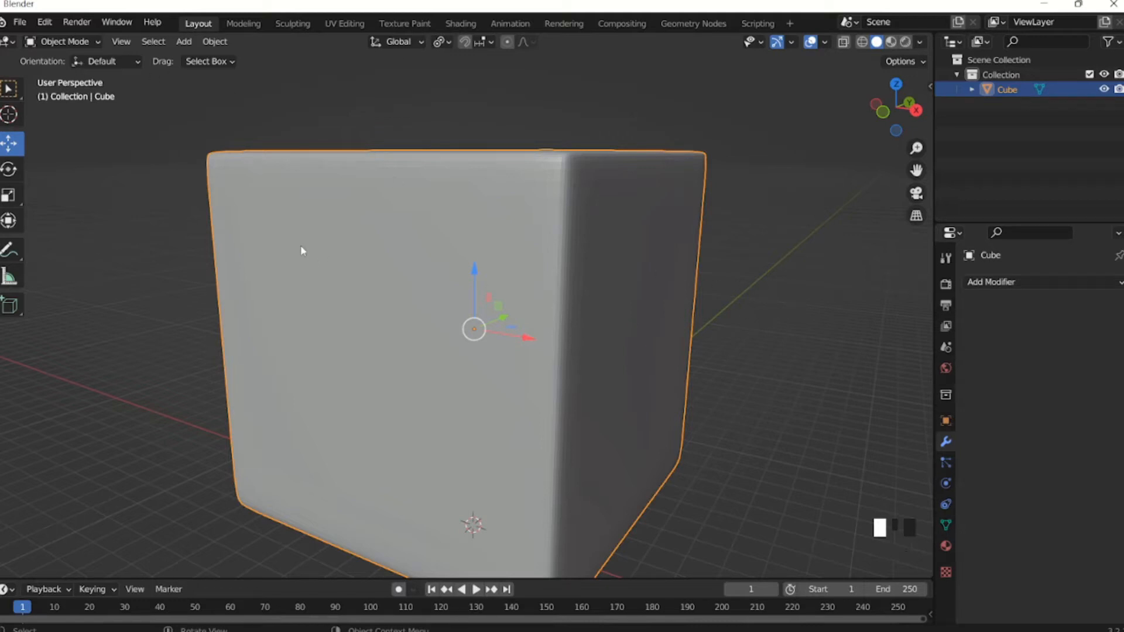
# Examine the vertex distribution of the subdivided cube in Edit Mode, including its corners and edges up close.
pyautogui.press('Tab')
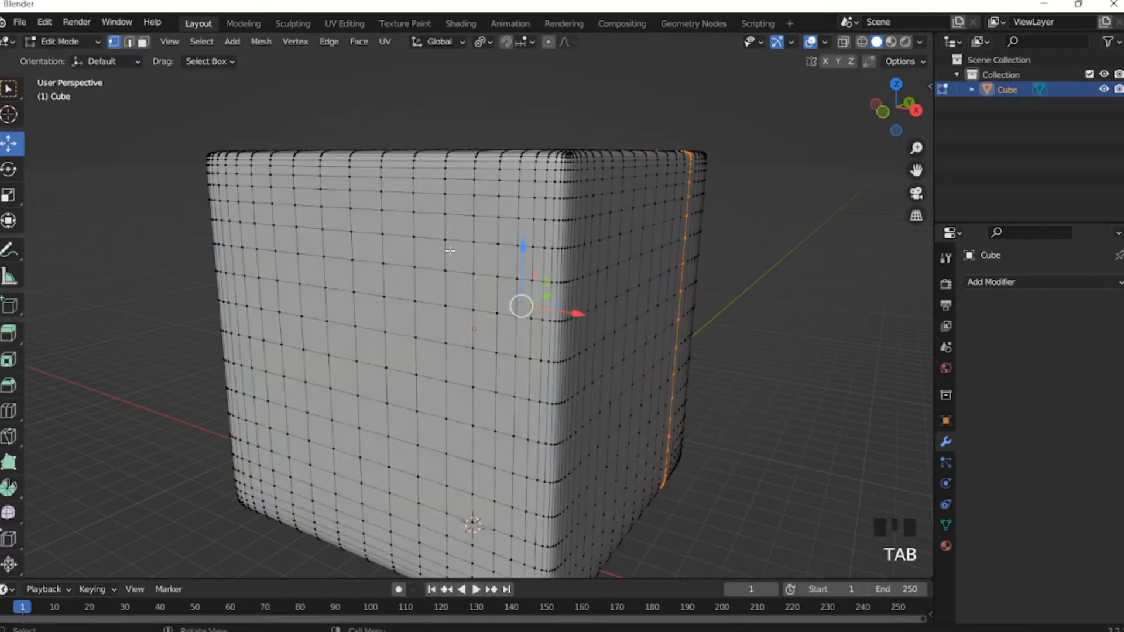
pyautogui.scroll(-1, 450, 250)
pyautogui.moveTo(450, 251); pyautogui.dragTo(511, 339, button='middle')
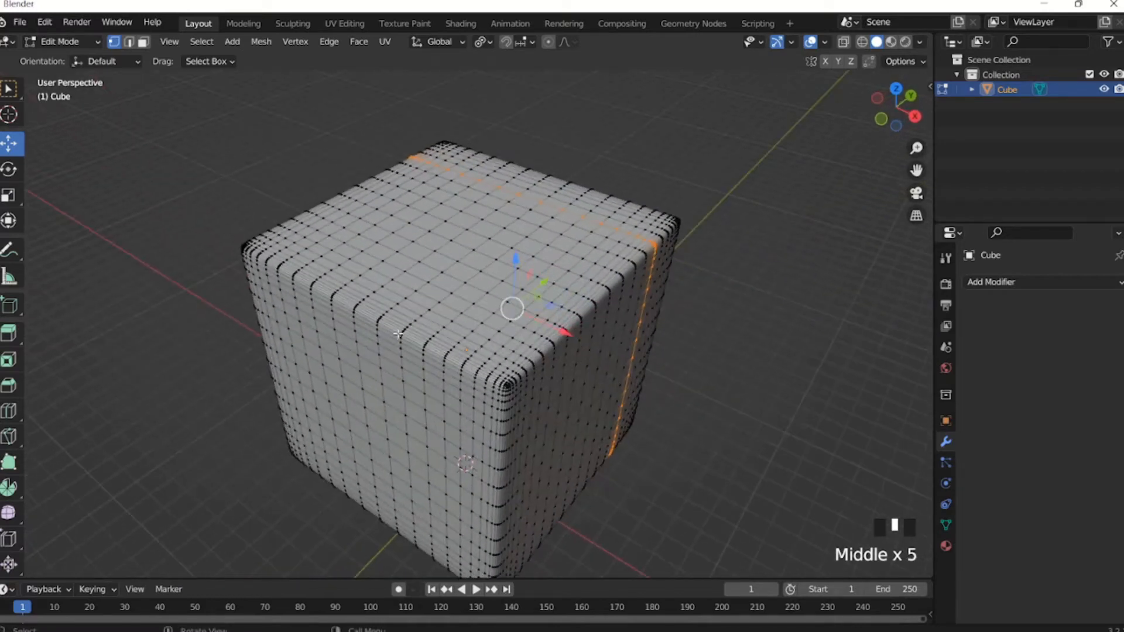
pyautogui.moveTo(398, 335); pyautogui.dragTo(461, 258, button='middle')
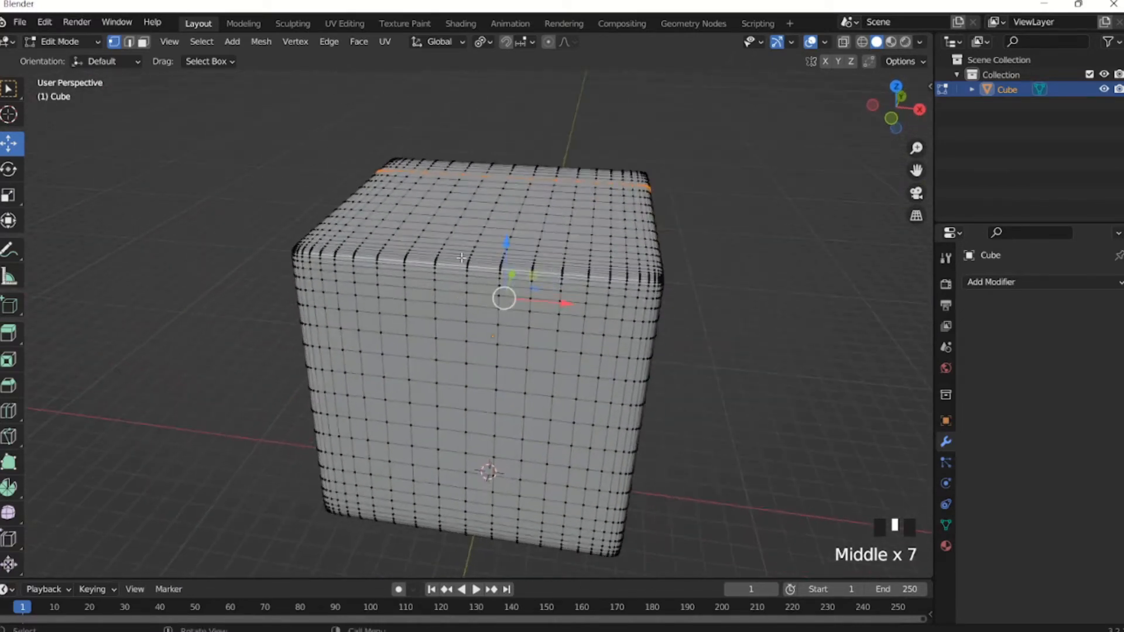
pyautogui.moveTo(536, 353); pyautogui.dragTo(530, 331, button='middle')
pyautogui.moveTo(548, 269); pyautogui.dragTo(520, 308, button='middle')
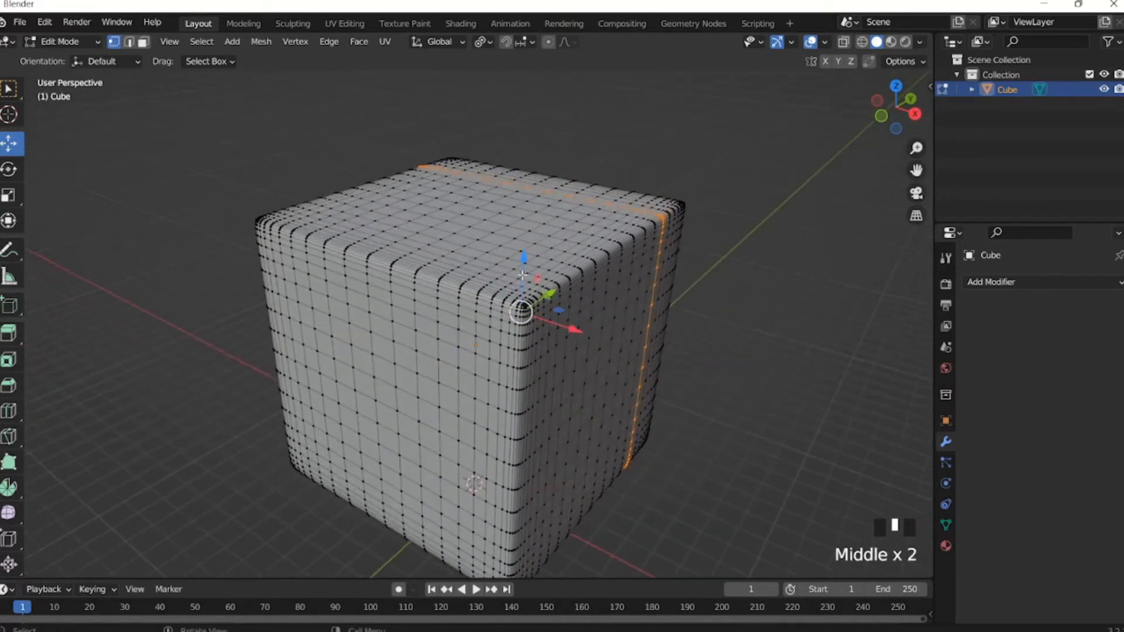
pyautogui.scroll(2, 516, 308)
pyautogui.scroll(2, 545, 318)
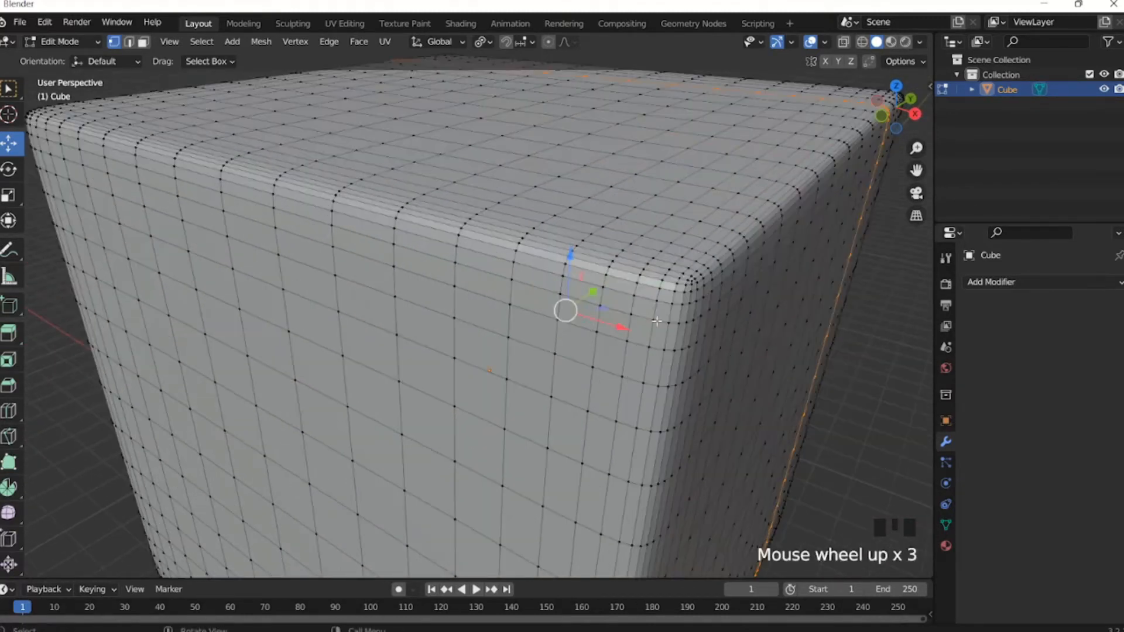
pyautogui.scroll(2, 657, 320)
pyautogui.scroll(-4, 748, 311)
pyautogui.scroll(-1, 522, 311)
pyautogui.moveTo(512, 338); pyautogui.dragTo(521, 319, button='middle')
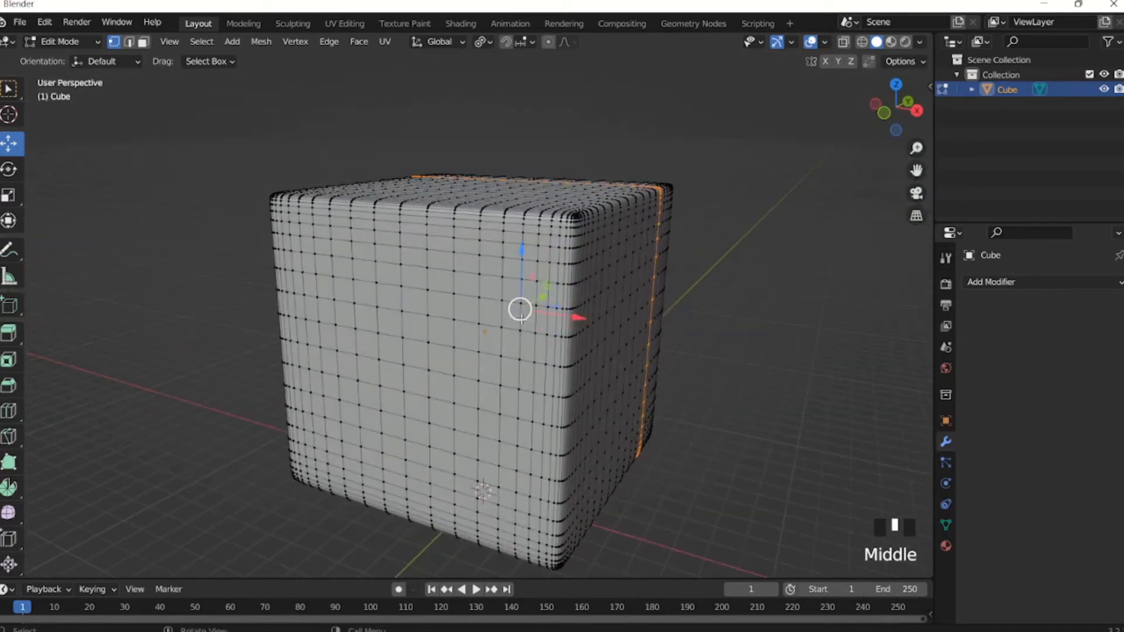
pyautogui.keyDown('shift'); pyautogui.moveTo(466, 347); pyautogui.dragTo(497, 319, button='middle'); pyautogui.keyUp('shift')
# Switch to Sculpt Mode and sculpt a ring-shaped ridge on the cube's front face with the Draw brush, without Dyntopo.
pyautogui.click(82, 42)
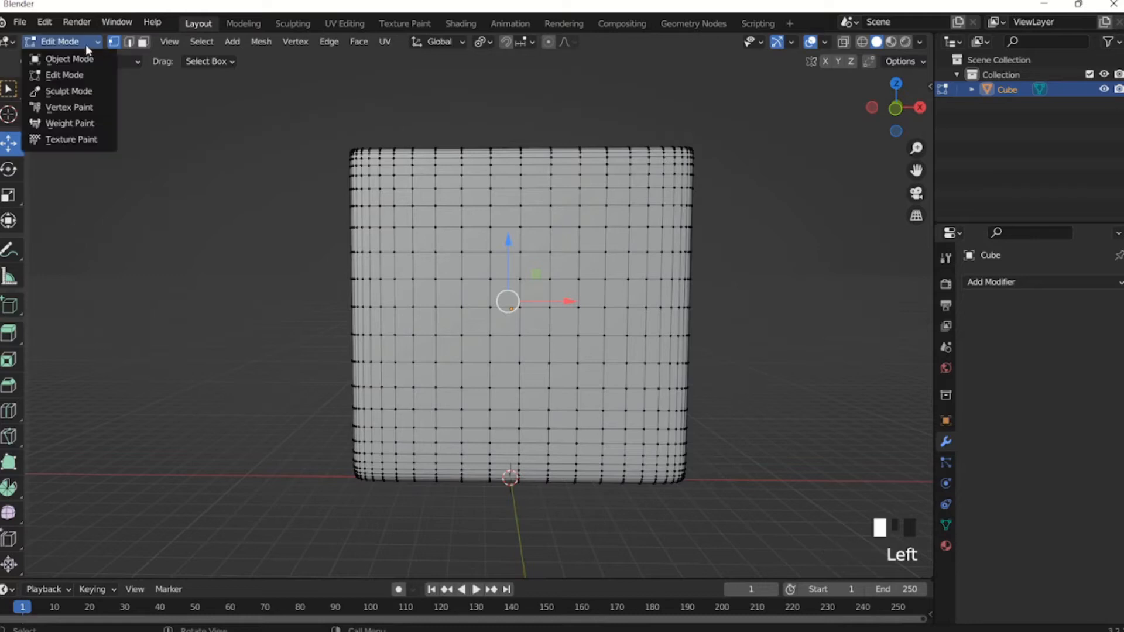
pyautogui.click(70, 90)
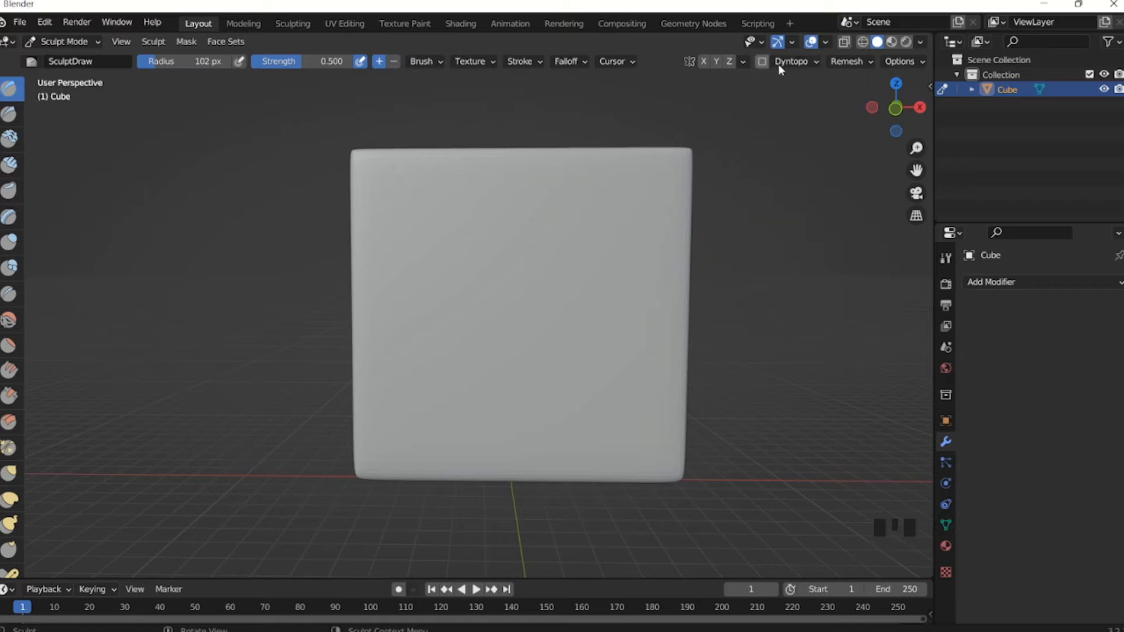
pyautogui.moveTo(597, 213); pyautogui.dragTo(463, 262, button='middle')
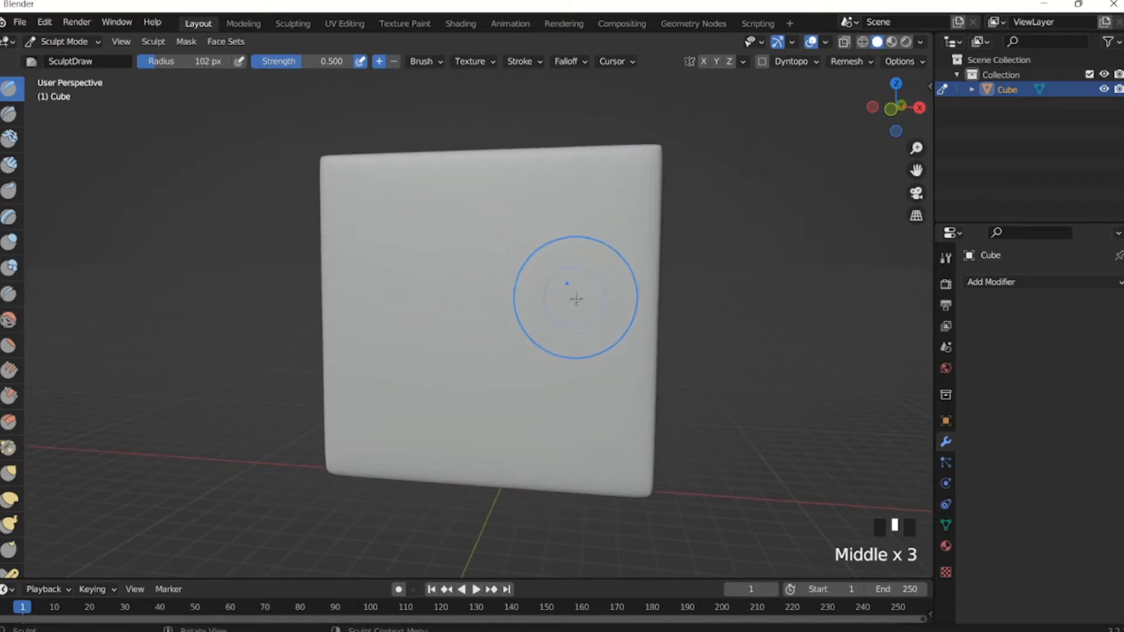
pyautogui.moveTo(532, 296)
pyautogui.mouseDown(button='middle')
pyautogui.moveTo(561, 297)
pyautogui.moveTo(547, 280)
pyautogui.mouseUp(button='middle')
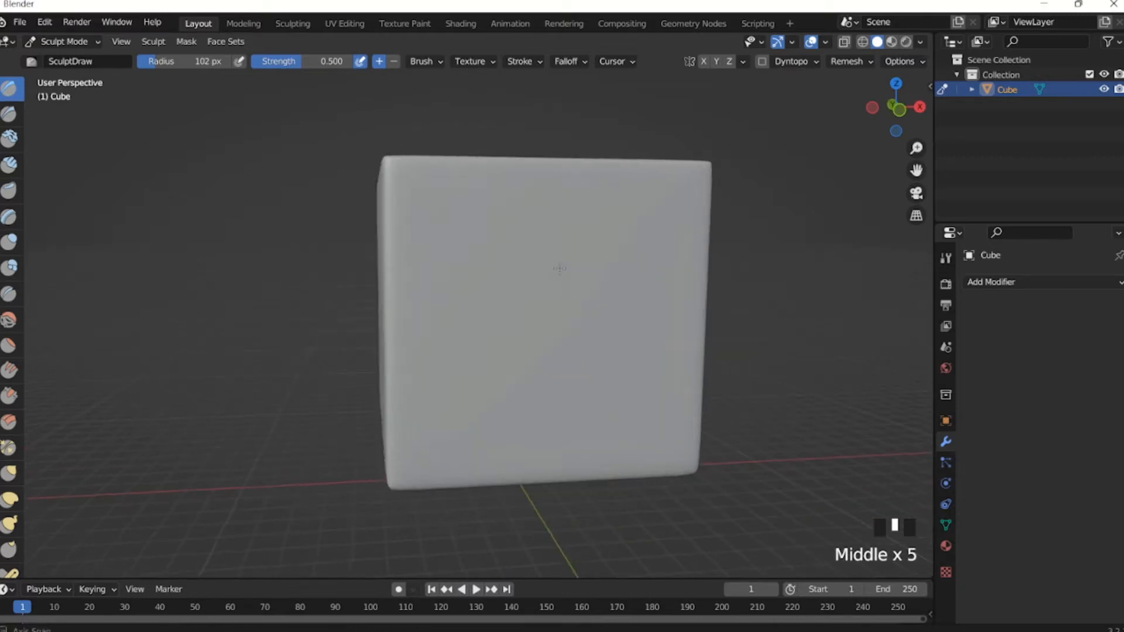
pyautogui.scroll(2, 546, 266)
pyautogui.moveTo(469, 187)
pyautogui.mouseDown()
pyautogui.moveTo(732, 196)
pyautogui.moveTo(742, 334)
pyautogui.moveTo(779, 404)
pyautogui.mouseUp()
pyautogui.moveTo(779, 405)
pyautogui.mouseDown(button='middle')
pyautogui.moveTo(745, 271)
pyautogui.moveTo(764, 272)
pyautogui.mouseUp(button='middle')
pyautogui.moveTo(532, 199)
pyautogui.mouseDown()
pyautogui.moveTo(790, 196)
pyautogui.moveTo(755, 351)
pyautogui.moveTo(644, 492)
pyautogui.moveTo(527, 426)
pyautogui.mouseUp()
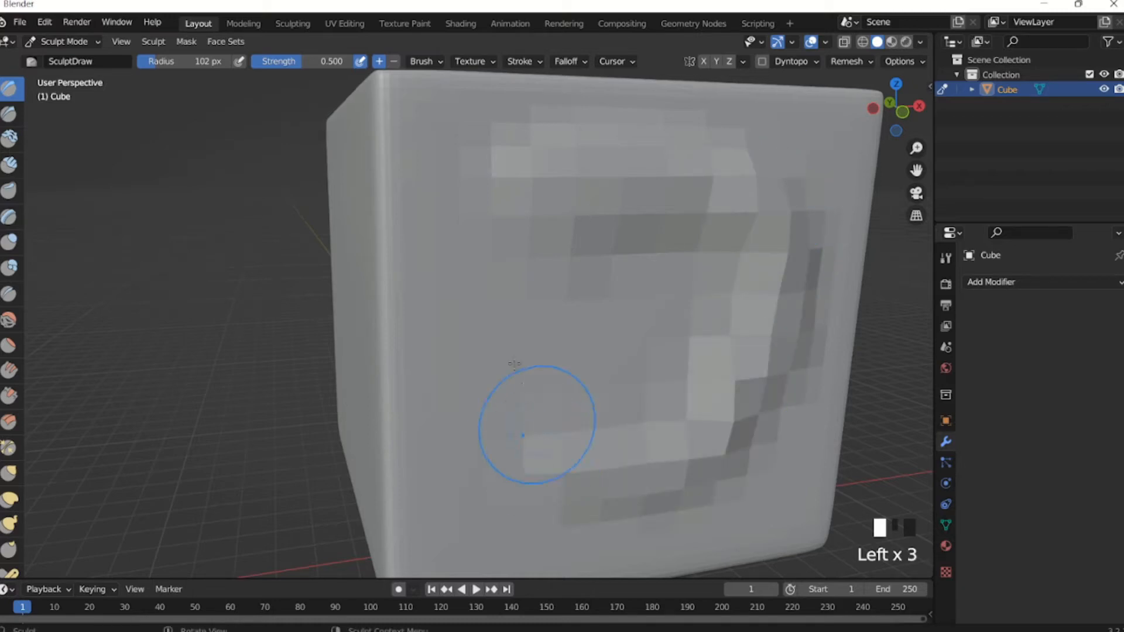
pyautogui.moveTo(492, 251); pyautogui.dragTo(519, 399)
pyautogui.moveTo(658, 333); pyautogui.dragTo(658, 263, button='middle')
pyautogui.scroll(-2, 590, 276)
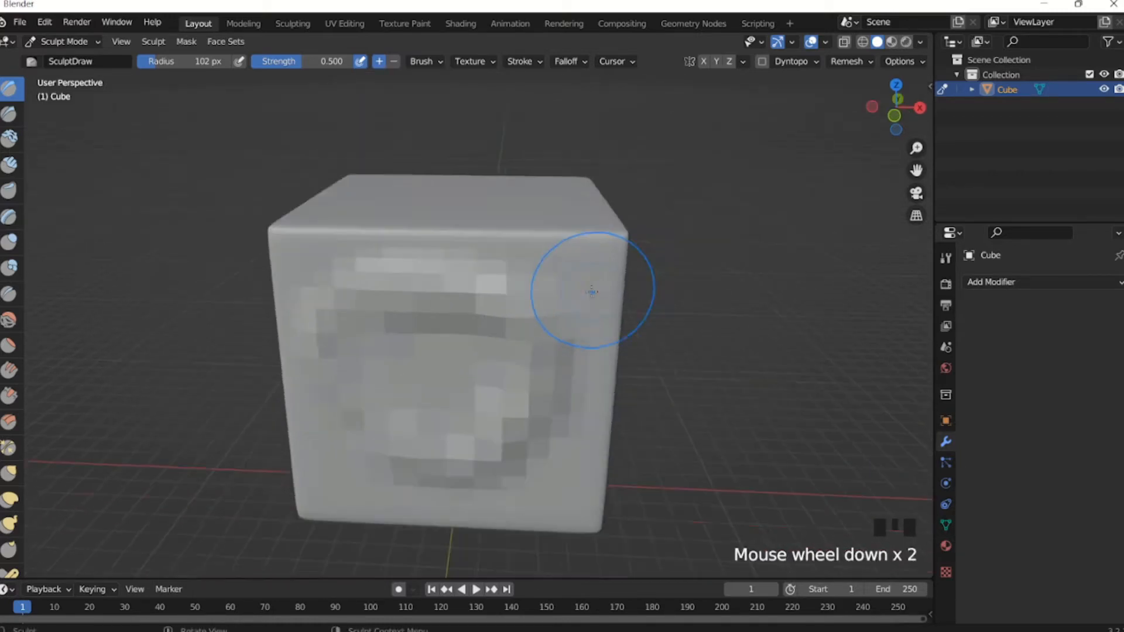
# Sculpt test strokes with the Draw brush across the cube's upper edge and adjacent side face.
pyautogui.moveTo(590, 276); pyautogui.dragTo(557, 264, button='middle')
pyautogui.moveTo(495, 284); pyautogui.dragTo(447, 283, button='middle')
pyautogui.scroll(-2, 469, 290)
pyautogui.moveTo(448, 281)
pyautogui.mouseDown()
pyautogui.moveTo(515, 305)
pyautogui.moveTo(529, 329)
pyautogui.mouseUp()
pyautogui.scroll(3, 464, 326)
pyautogui.moveTo(464, 326); pyautogui.dragTo(451, 352, button='middle')
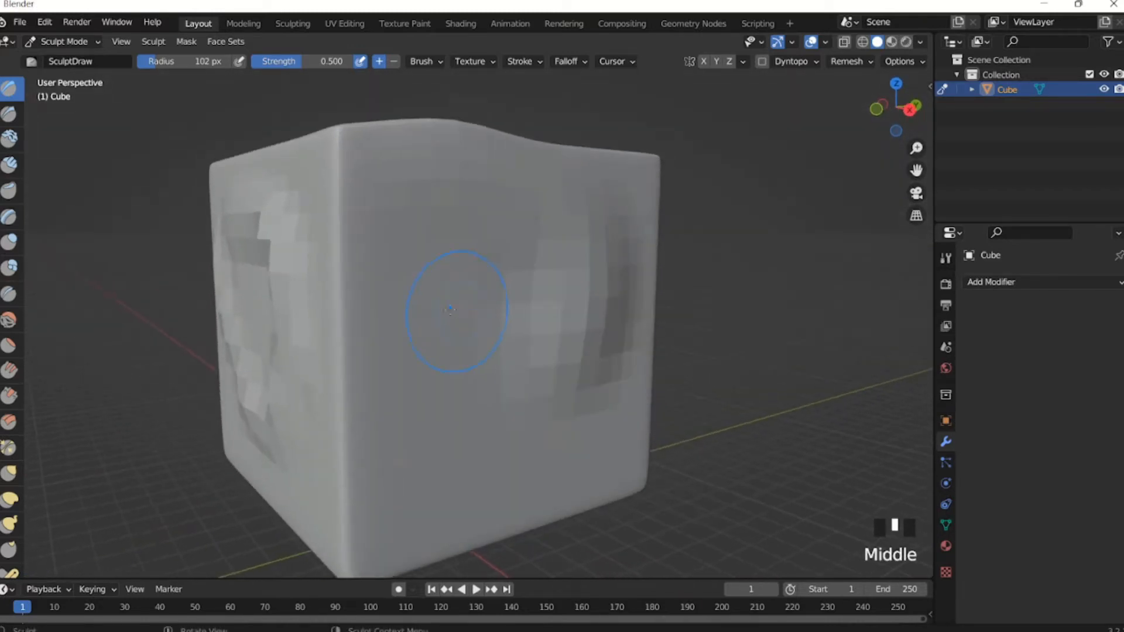
pyautogui.moveTo(451, 352); pyautogui.dragTo(419, 350)
pyautogui.moveTo(521, 422); pyautogui.dragTo(490, 402, button='middle')
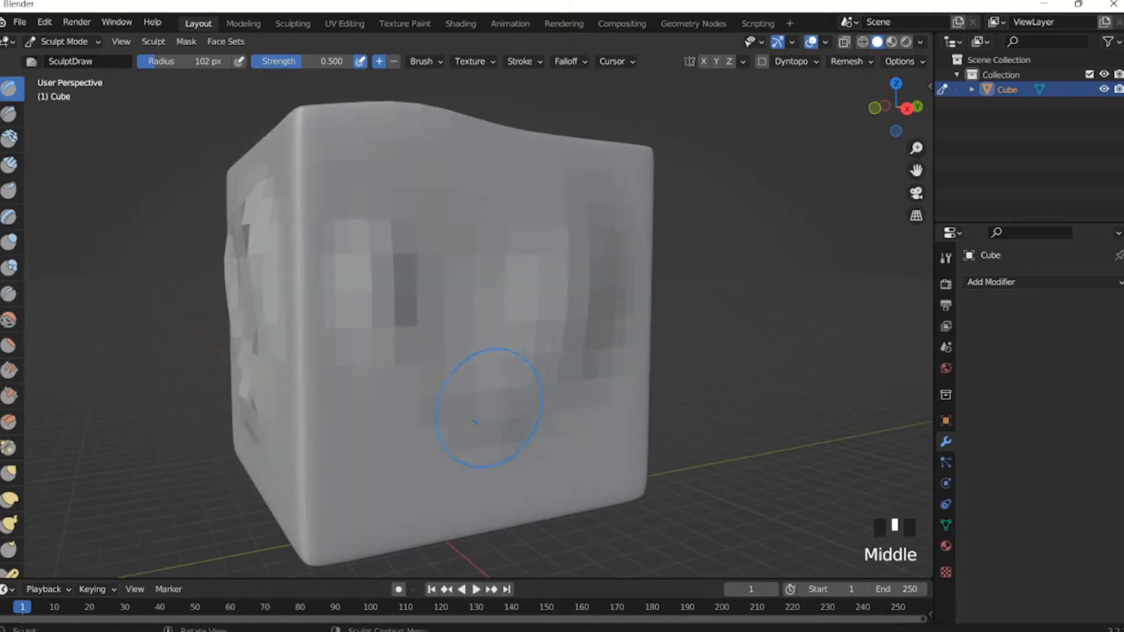
# Pull the cube's upper front edge and both upper corners outward with the Grab brush.
pyautogui.moveTo(489, 402)
pyautogui.mouseDown()
pyautogui.moveTo(428, 423)
pyautogui.moveTo(554, 419)
pyautogui.mouseUp()
pyautogui.moveTo(468, 430)
pyautogui.mouseDown()
pyautogui.moveTo(524, 430)
pyautogui.moveTo(566, 264)
pyautogui.moveTo(435, 209)
pyautogui.mouseUp()
pyautogui.moveTo(397, 195); pyautogui.dragTo(492, 273, button='middle')
pyautogui.press('g')
pyautogui.moveTo(532, 221); pyautogui.dragTo(557, 226, button='middle')
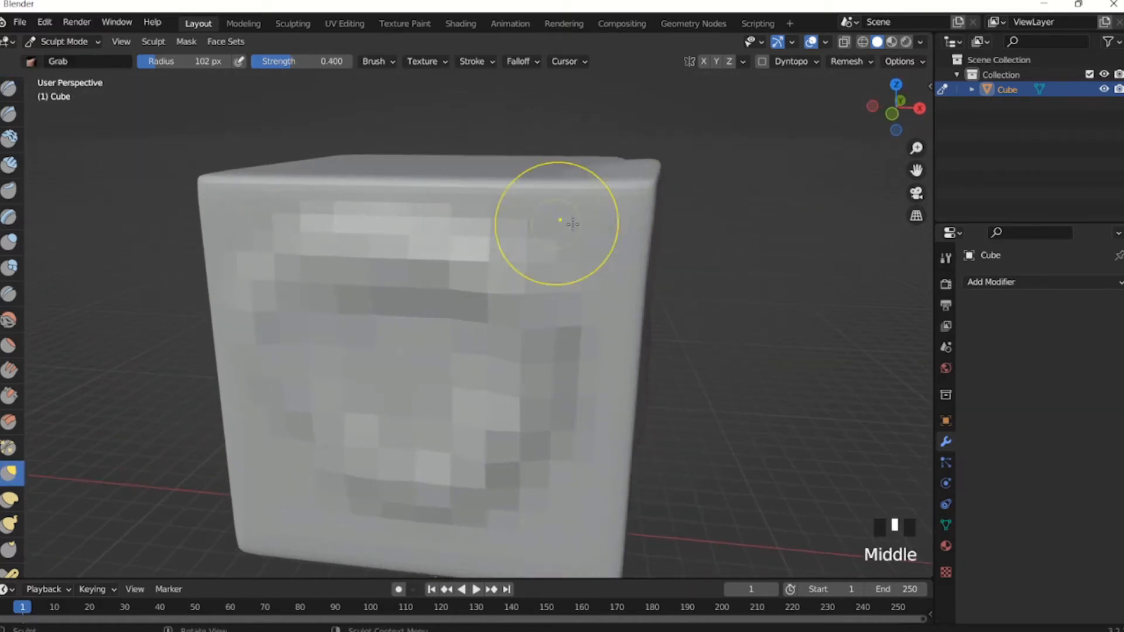
pyautogui.moveTo(563, 223); pyautogui.dragTo(733, 149)
pyautogui.moveTo(484, 193); pyautogui.dragTo(464, 125)
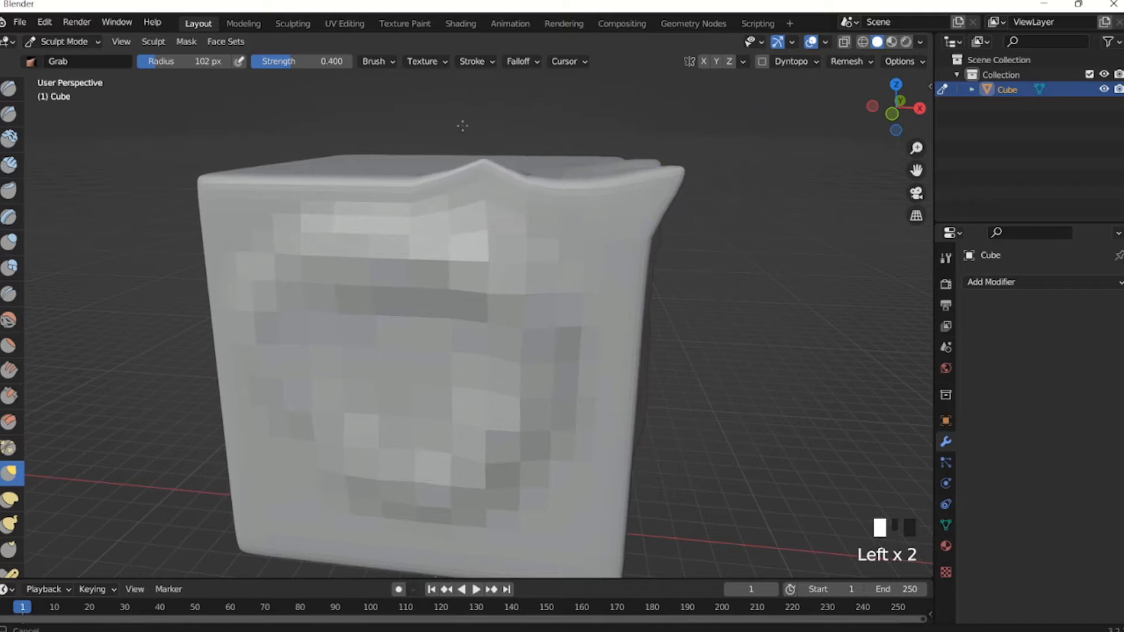
pyautogui.moveTo(301, 188)
pyautogui.mouseDown()
pyautogui.moveTo(233, 146)
pyautogui.moveTo(188, 183)
pyautogui.mouseUp()
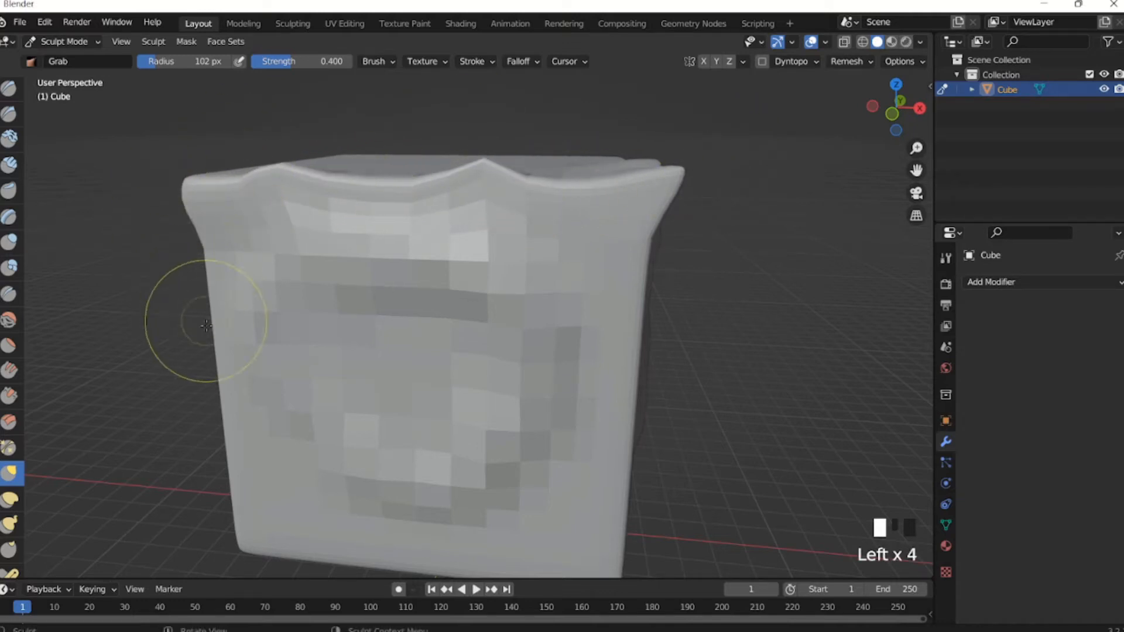
# Grab and pull several spots along the cube's two side edges outward from the front face.
pyautogui.click(176, 414)
pyautogui.click(155, 468)
pyautogui.moveTo(245, 442); pyautogui.dragTo(141, 510)
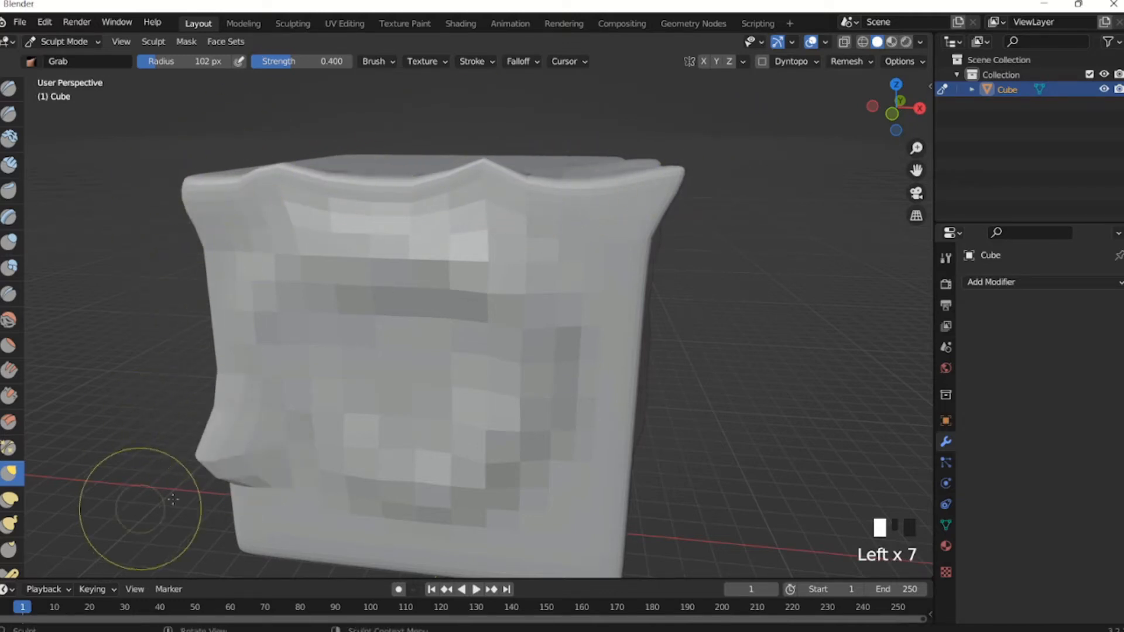
pyautogui.moveTo(452, 486); pyautogui.dragTo(452, 477, button='middle')
pyautogui.moveTo(609, 489); pyautogui.dragTo(661, 475)
pyautogui.moveTo(546, 337); pyautogui.dragTo(705, 268)
pyautogui.moveTo(678, 226); pyautogui.dragTo(679, 264, button='middle')
pyautogui.moveTo(569, 378); pyautogui.dragTo(557, 419)
pyautogui.moveTo(557, 419)
pyautogui.mouseDown(button='middle')
pyautogui.moveTo(585, 397)
pyautogui.moveTo(405, 337)
pyautogui.moveTo(352, 364)
pyautogui.moveTo(419, 359)
pyautogui.mouseUp(button='middle')
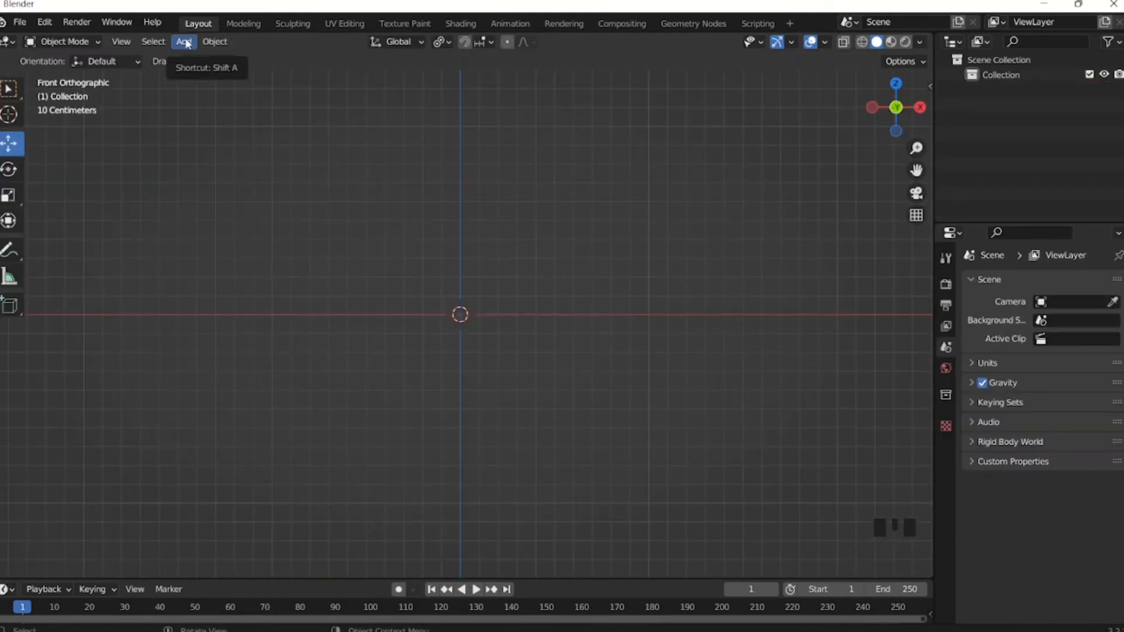
# Add a new mesh cube, enlarge it and raise it about 4.56 m along Z.
pyautogui.click(184, 41)
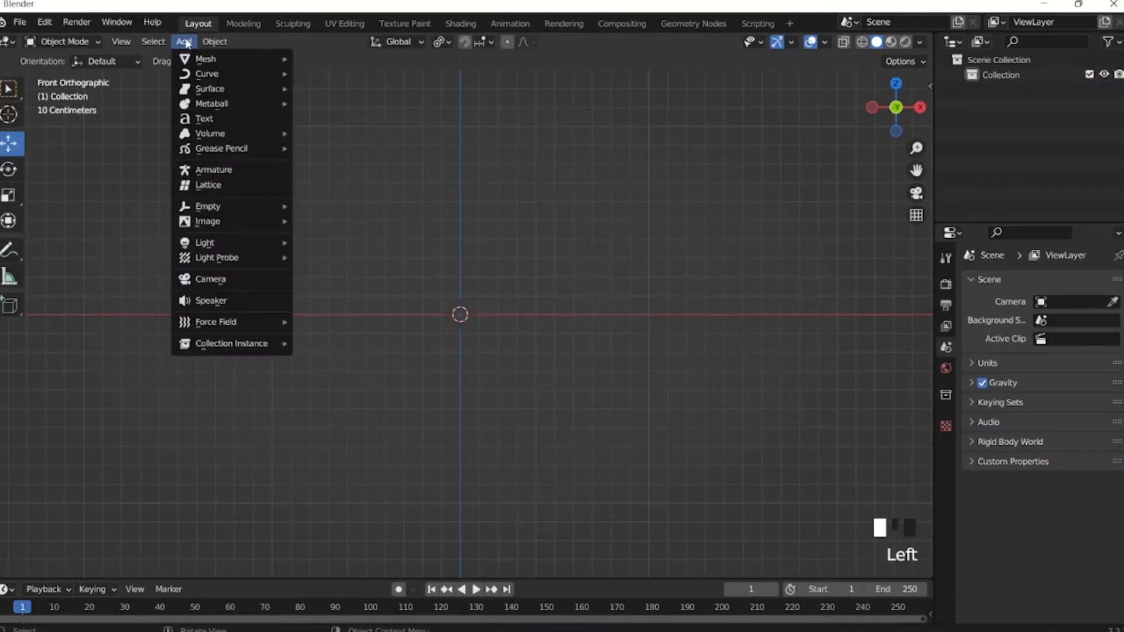
pyautogui.moveTo(187, 58)
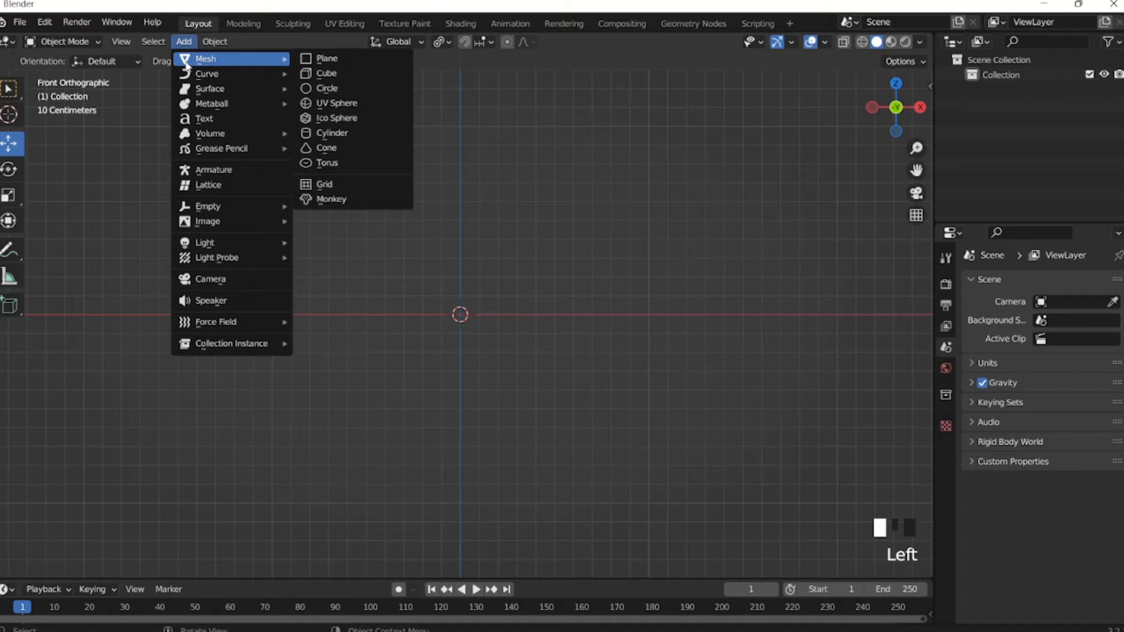
pyautogui.click(335, 76)
pyautogui.scroll(-3, 532, 180)
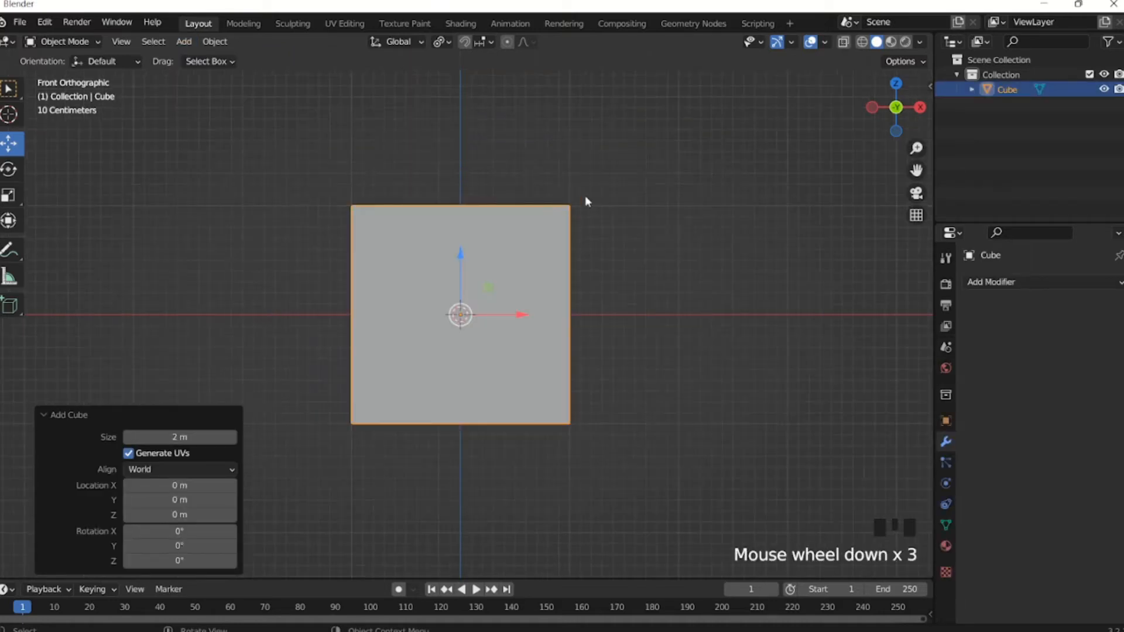
pyautogui.moveTo(597, 132); pyautogui.dragTo(474, 259, button='middle')
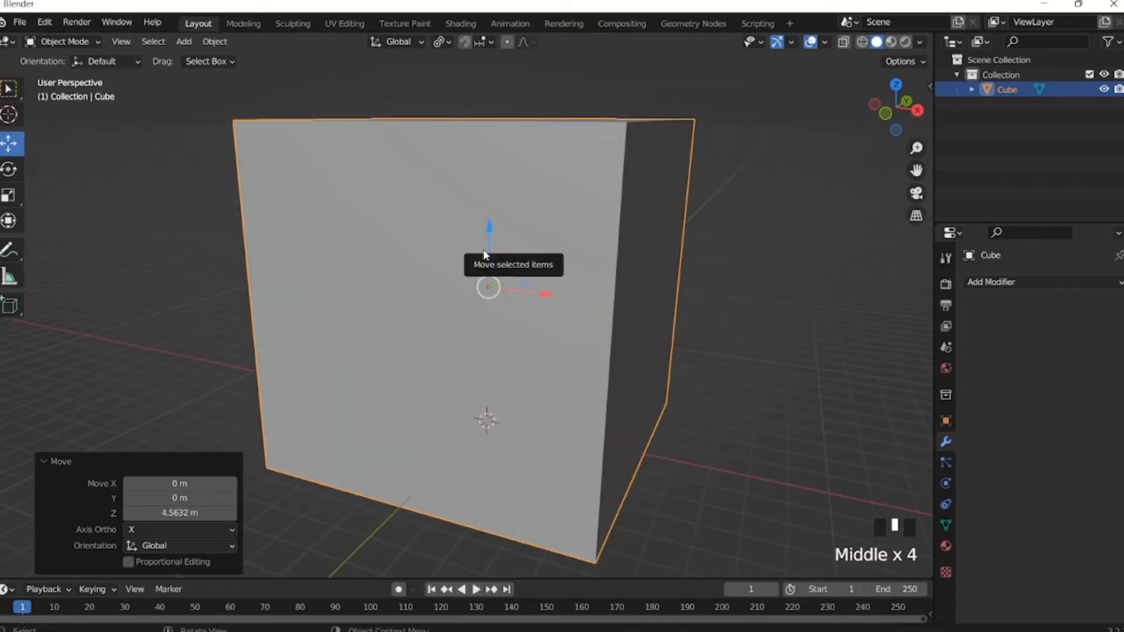
# Switch the new cube to Sculpt Mode and check its geometry briefly in Edit Mode.
pyautogui.click(100, 41)
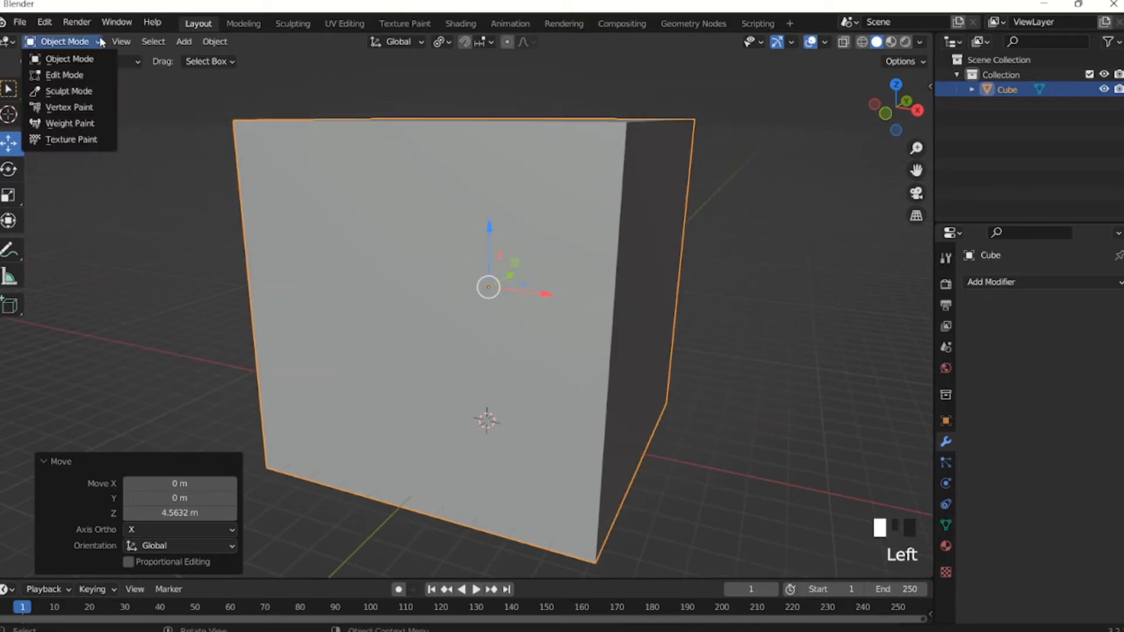
pyautogui.click(71, 94)
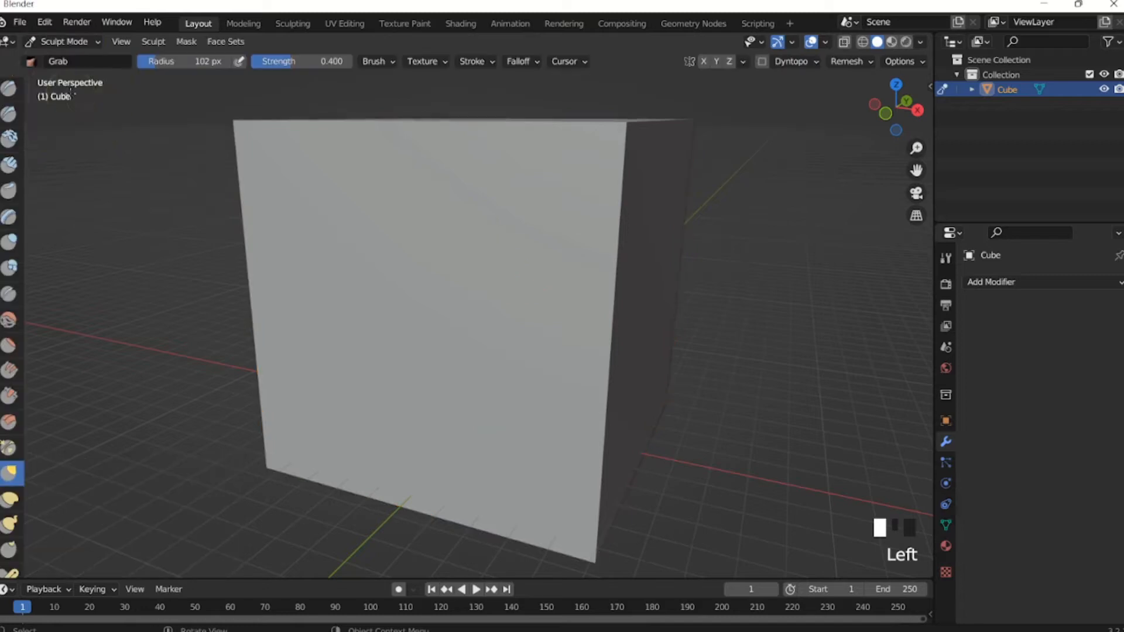
pyautogui.moveTo(382, 174); pyautogui.dragTo(353, 194, button='middle')
pyautogui.press('Tab')
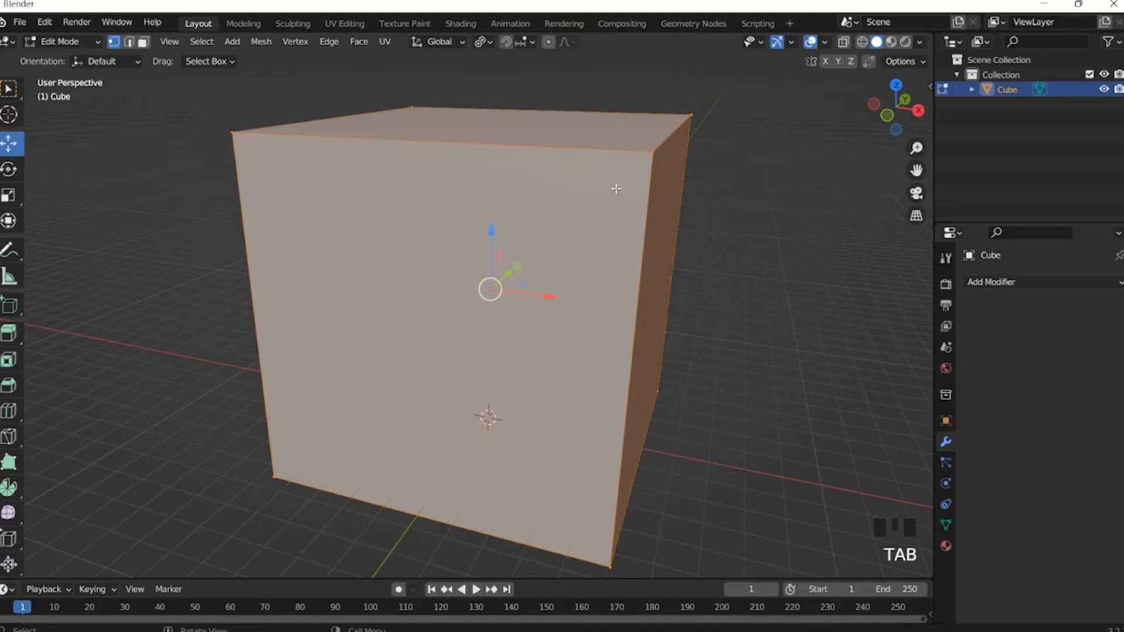
pyautogui.press('Tab')
pyautogui.moveTo(514, 158)
pyautogui.mouseDown(button='middle')
pyautogui.moveTo(522, 170)
pyautogui.moveTo(664, 133)
pyautogui.mouseUp(button='middle')
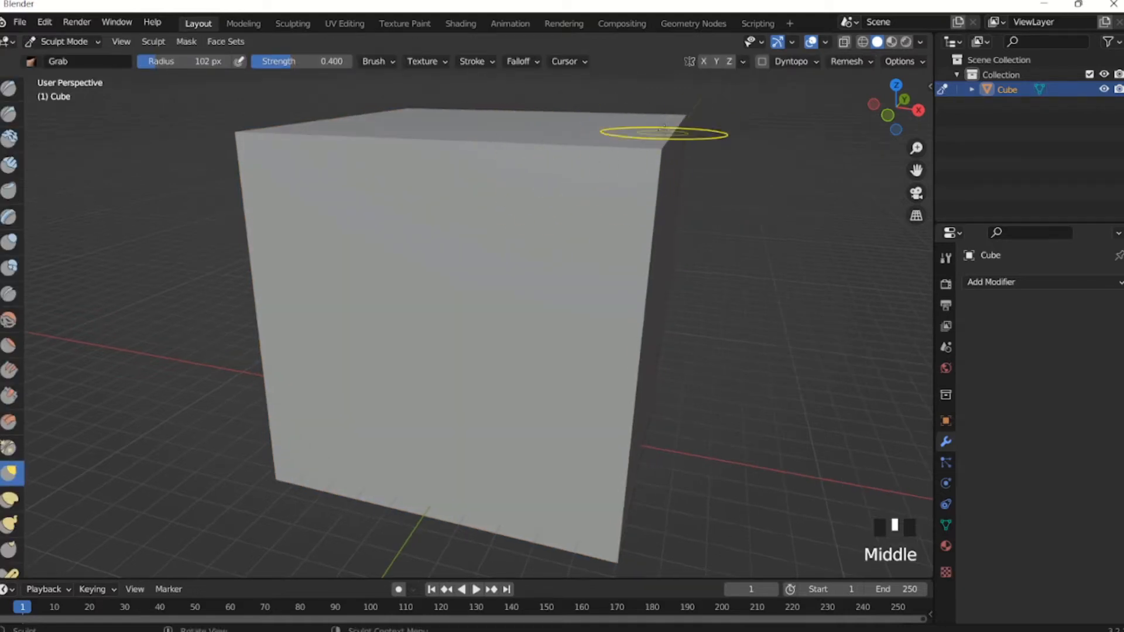
# Preview the voxel grid on the cube's front face and remesh the cube with a voxel size of 0.1 m.
pyautogui.click(861, 62)
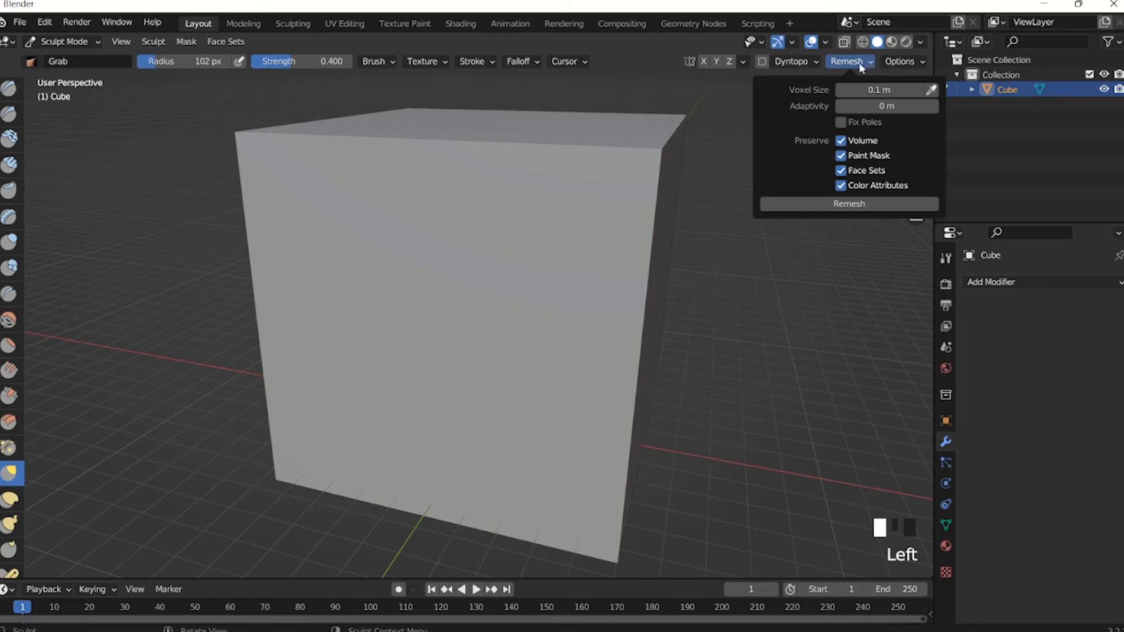
pyautogui.click(883, 94)
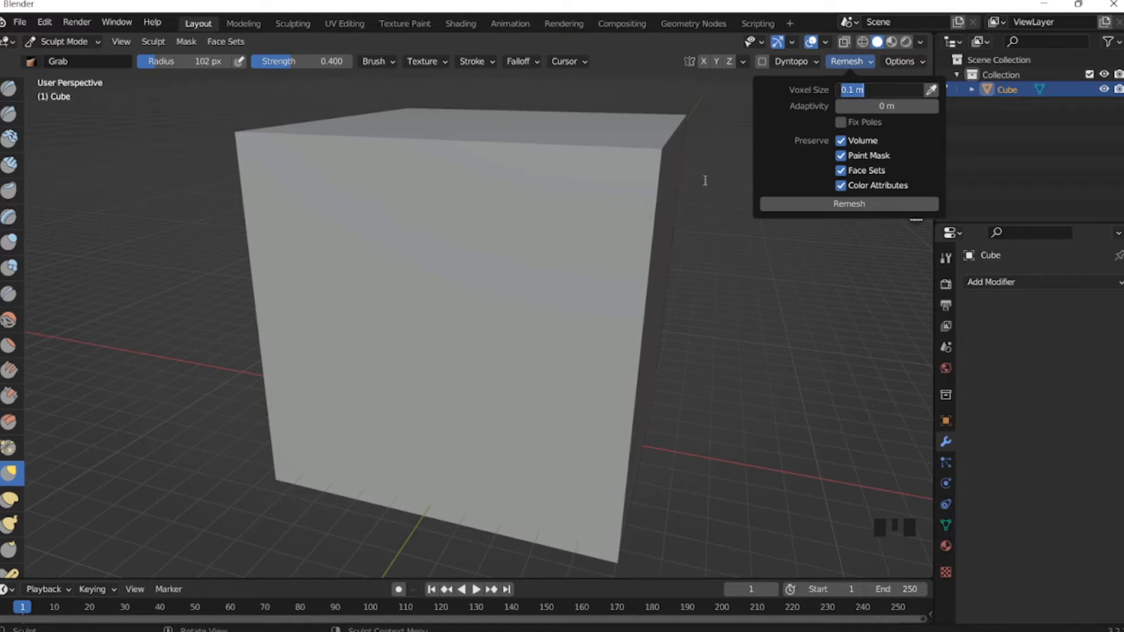
pyautogui.press('Return')
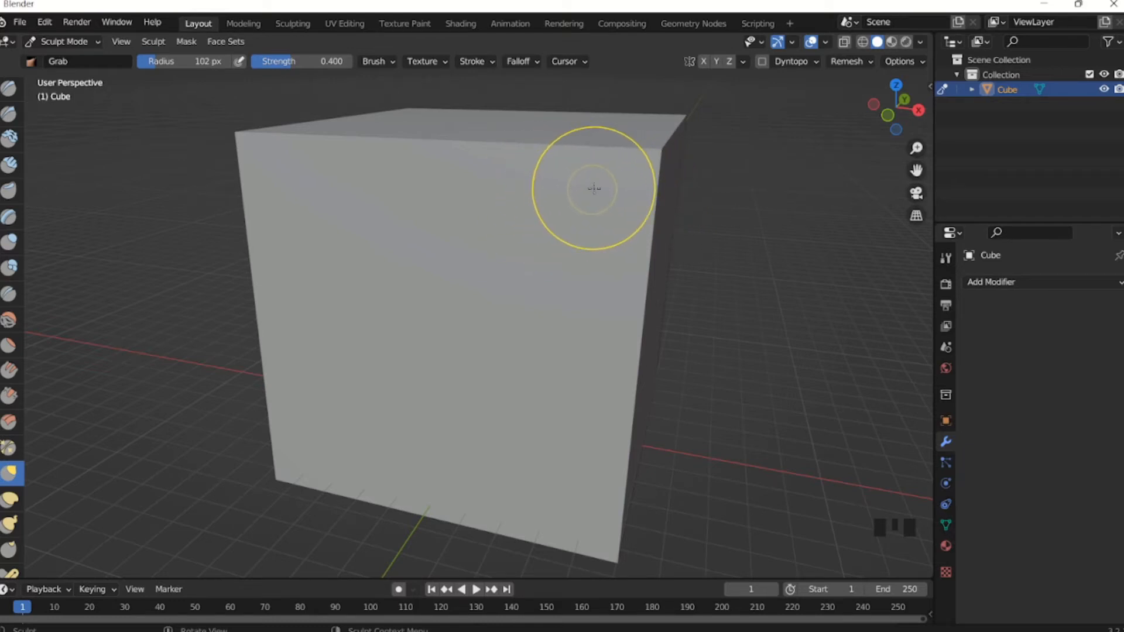
pyautogui.hotkey('shift', 'r')
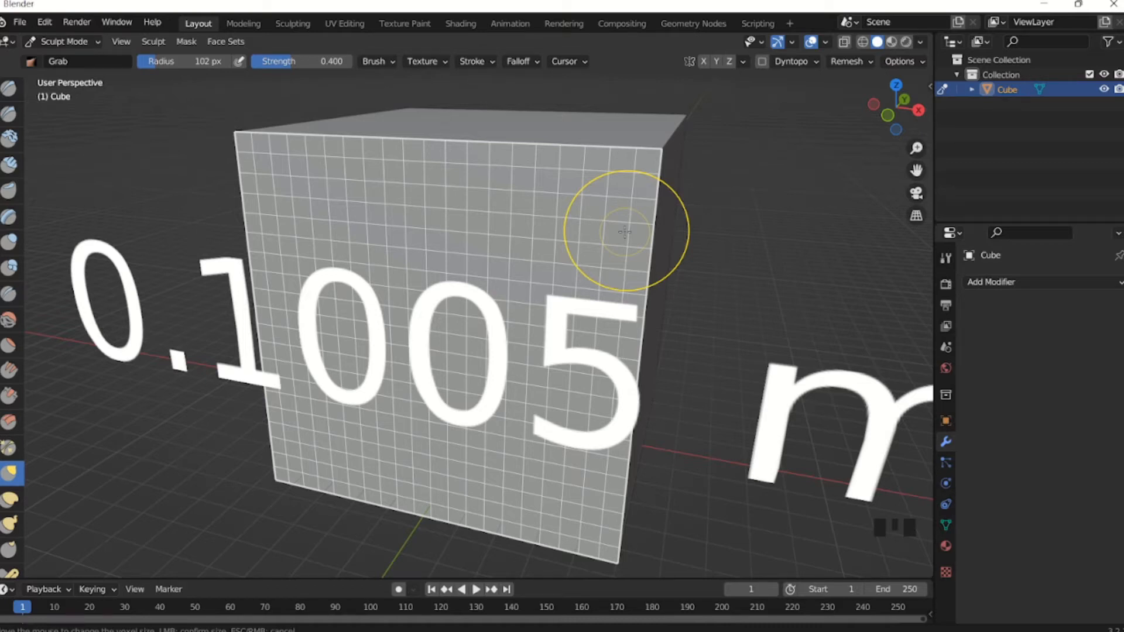
pyautogui.click(623, 228)
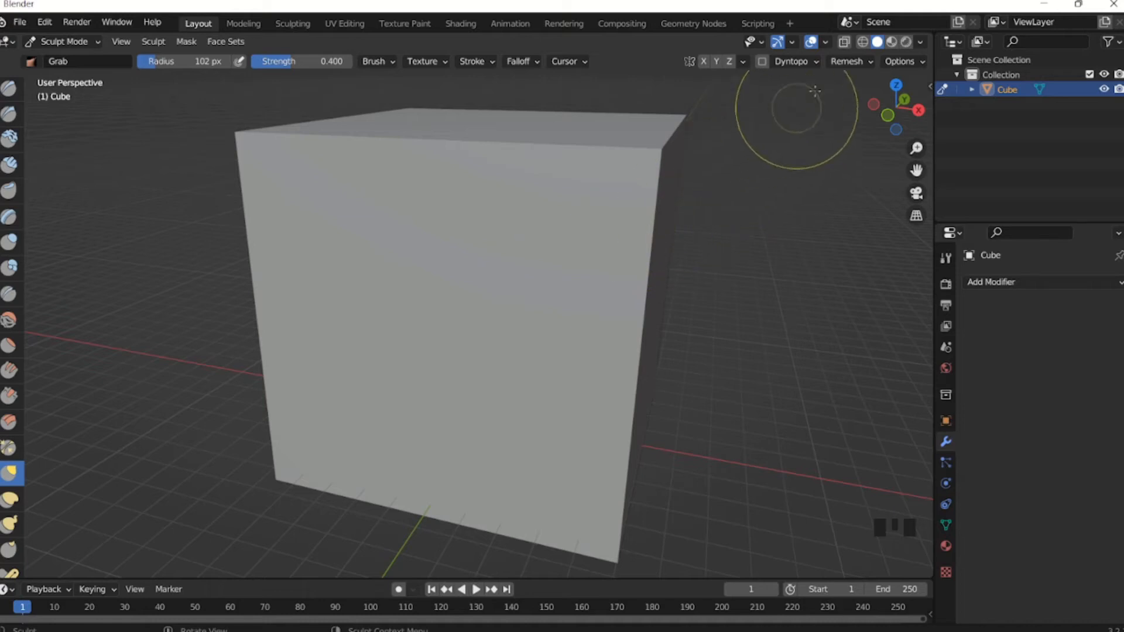
pyautogui.click(849, 60)
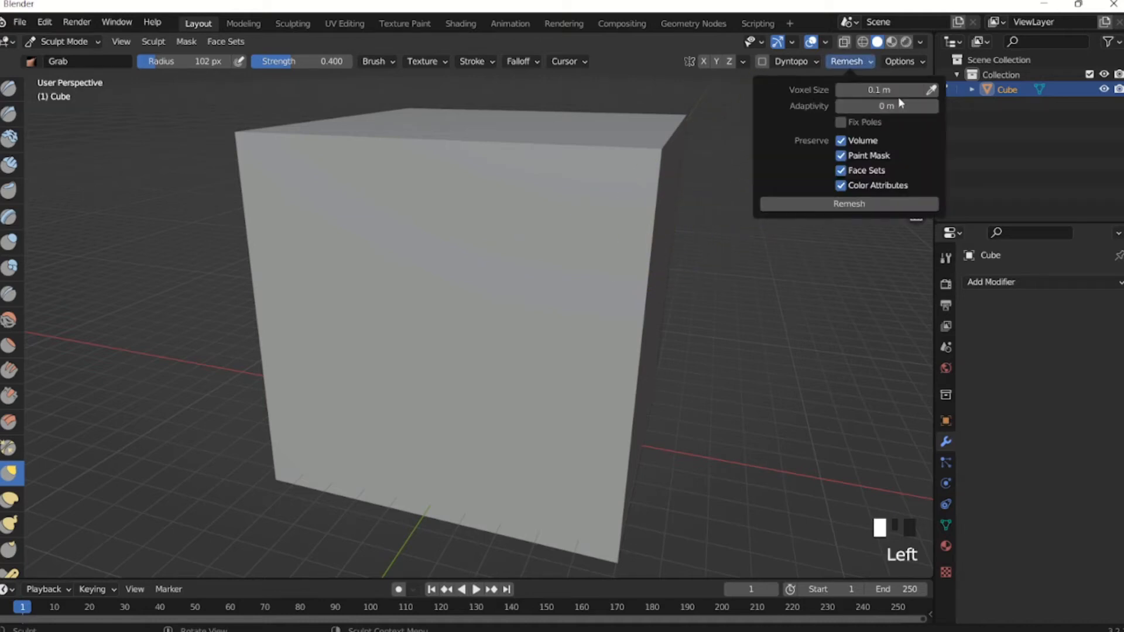
pyautogui.click(848, 207)
# Examine the remeshed cube's vertex distribution in Edit Mode across its front, top, side faces and edges.
pyautogui.press('Tab')
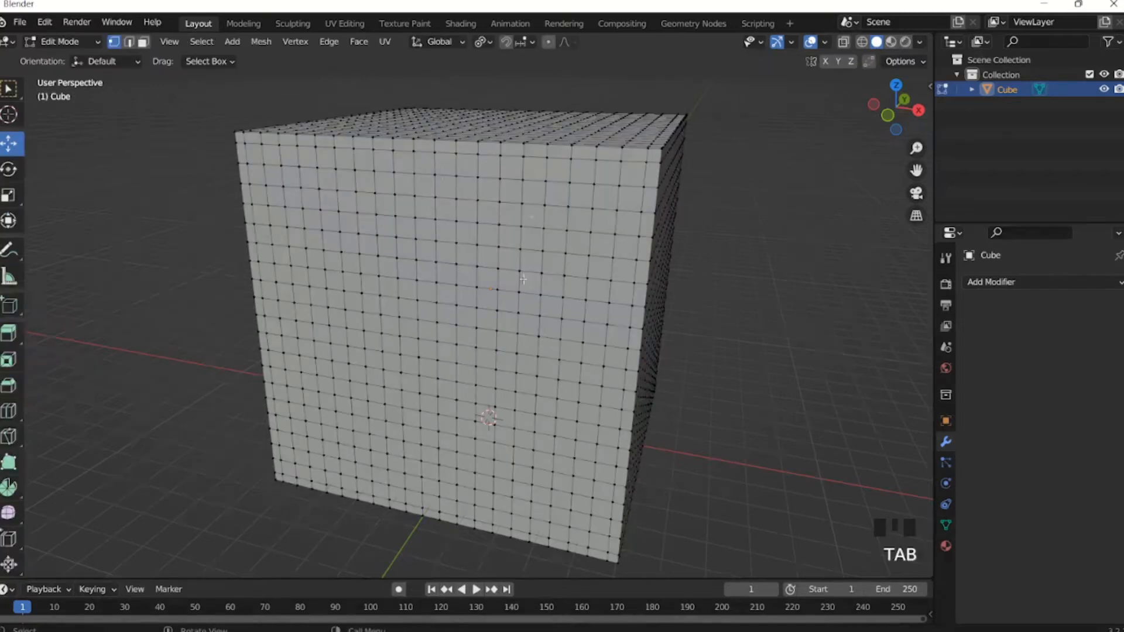
pyautogui.moveTo(523, 279); pyautogui.dragTo(486, 244, button='middle')
pyautogui.middleClick(490, 235)
pyautogui.middleClick(445, 262)
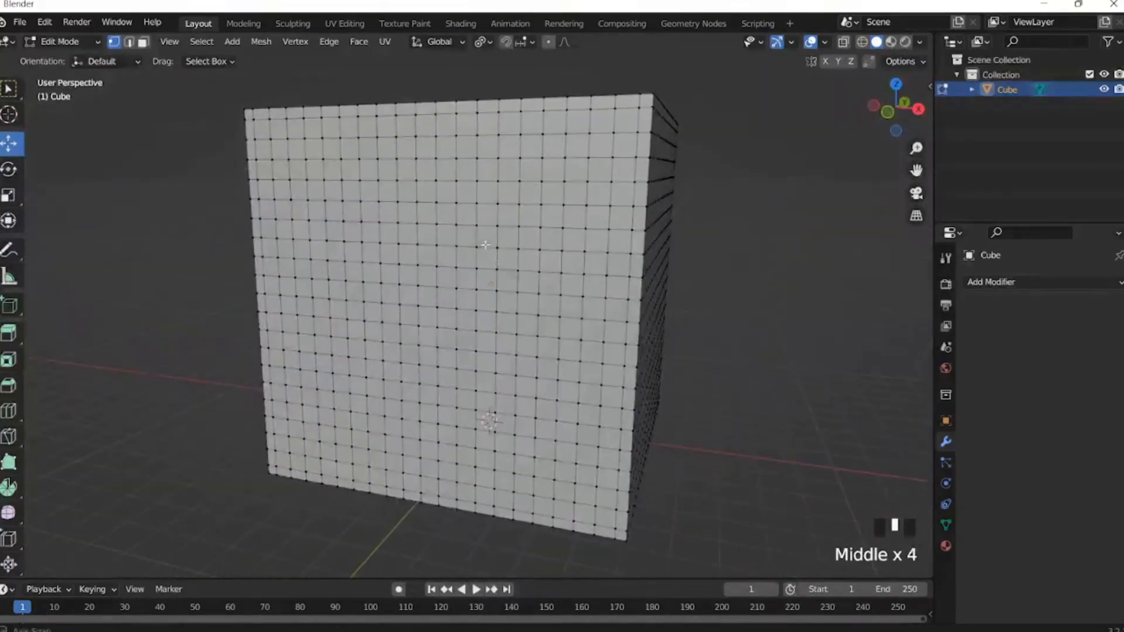
pyautogui.moveTo(583, 246); pyautogui.dragTo(570, 302, button='middle')
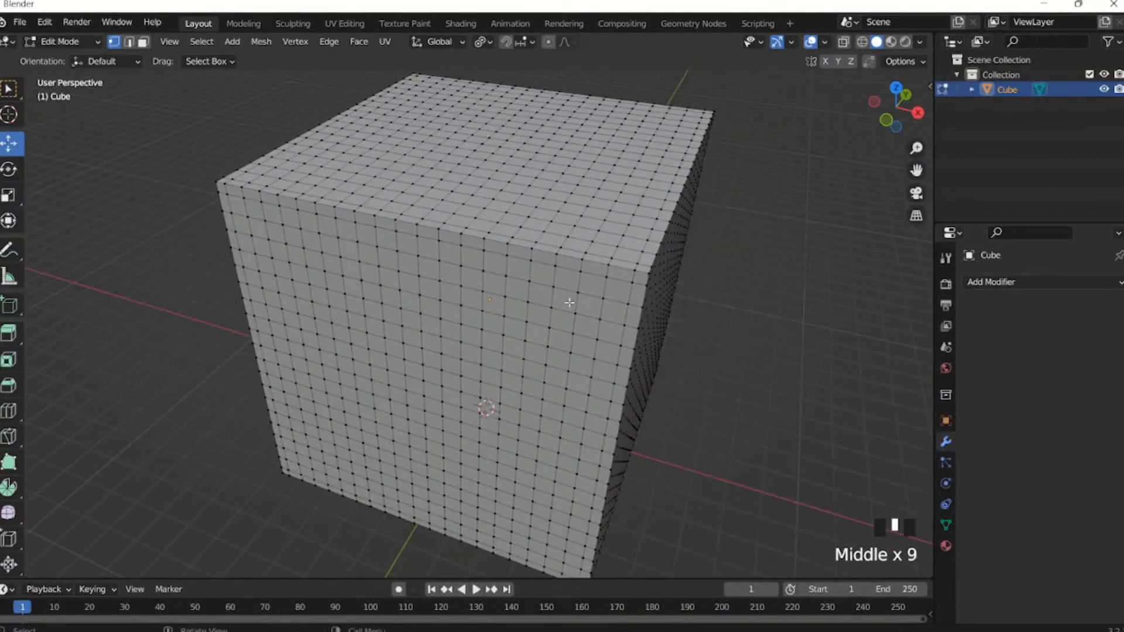
pyautogui.moveTo(656, 298); pyautogui.dragTo(524, 275, button='middle')
pyautogui.moveTo(552, 316); pyautogui.dragTo(508, 309, button='middle')
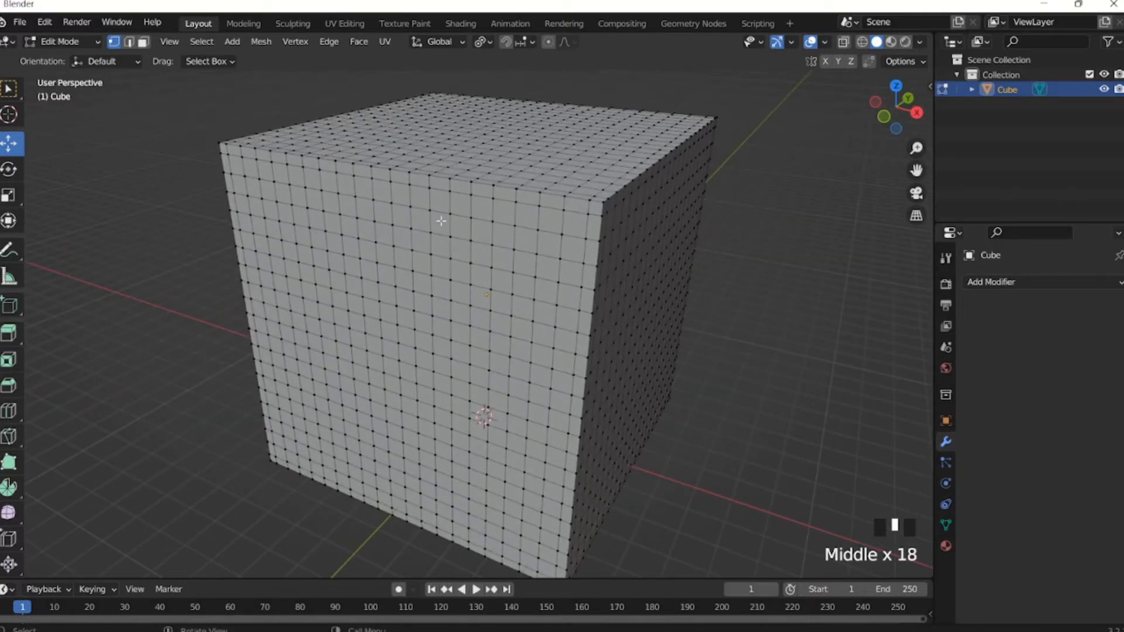
pyautogui.moveTo(441, 221); pyautogui.dragTo(468, 242, button='middle')
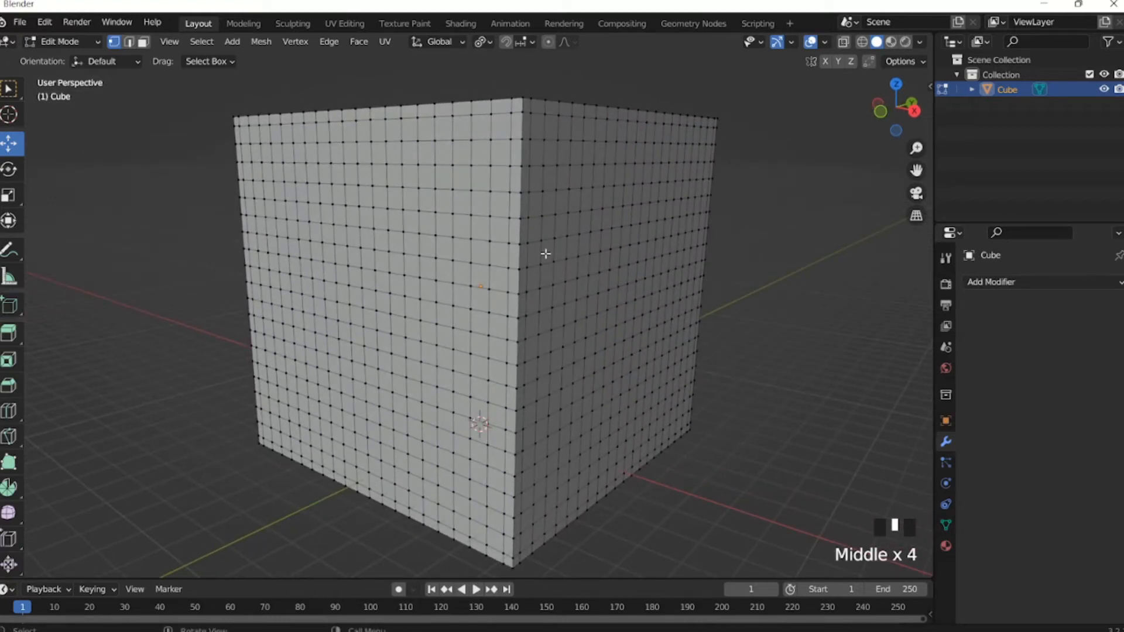
pyautogui.moveTo(574, 377); pyautogui.dragTo(501, 341, button='middle')
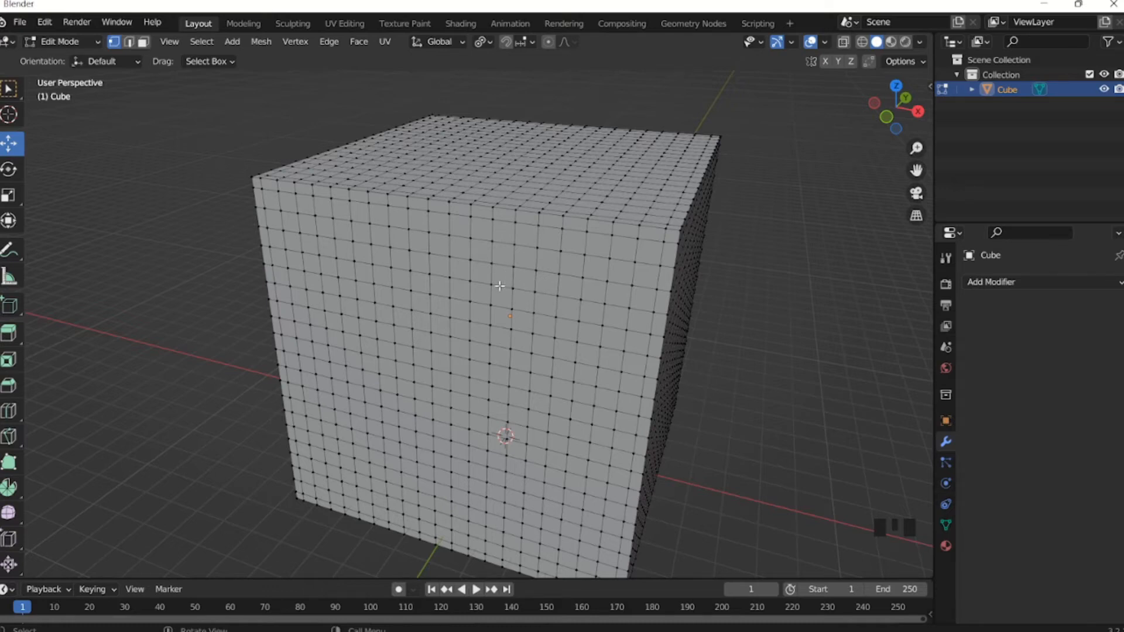
pyautogui.scroll(-2, 515, 309)
pyautogui.moveTo(508, 304)
pyautogui.mouseDown(button='middle')
pyautogui.moveTo(493, 280)
pyautogui.moveTo(509, 320)
pyautogui.moveTo(491, 310)
pyautogui.mouseUp(button='middle')
pyautogui.moveTo(523, 343)
pyautogui.mouseDown(button='middle')
pyautogui.moveTo(497, 327)
pyautogui.moveTo(512, 327)
pyautogui.mouseUp(button='middle')
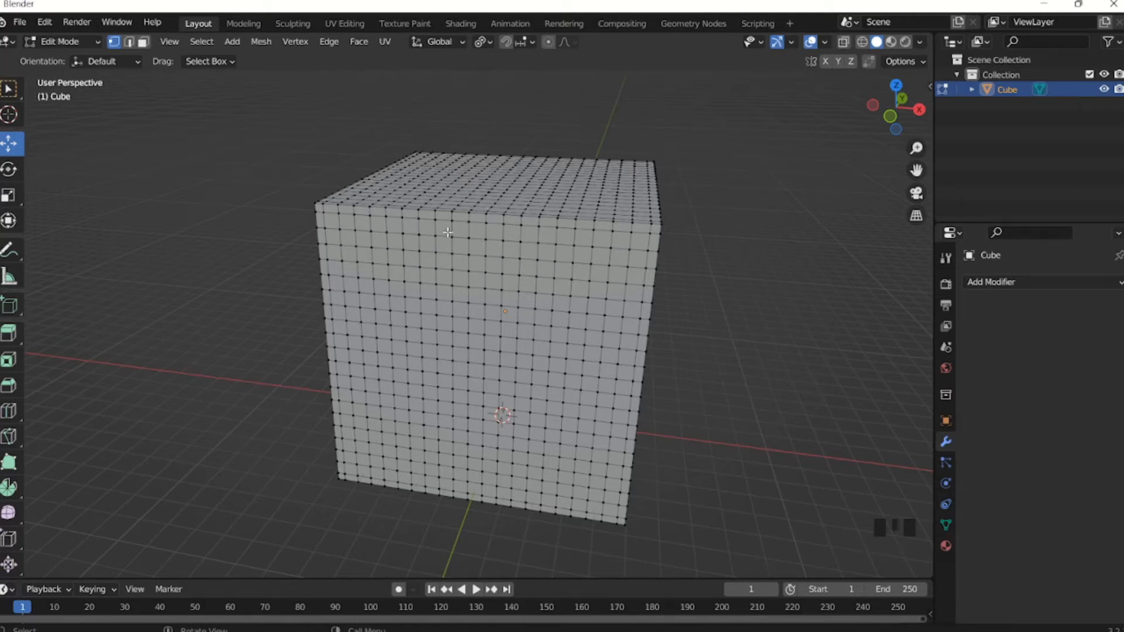
pyautogui.moveTo(507, 245); pyautogui.dragTo(482, 268, button='middle')
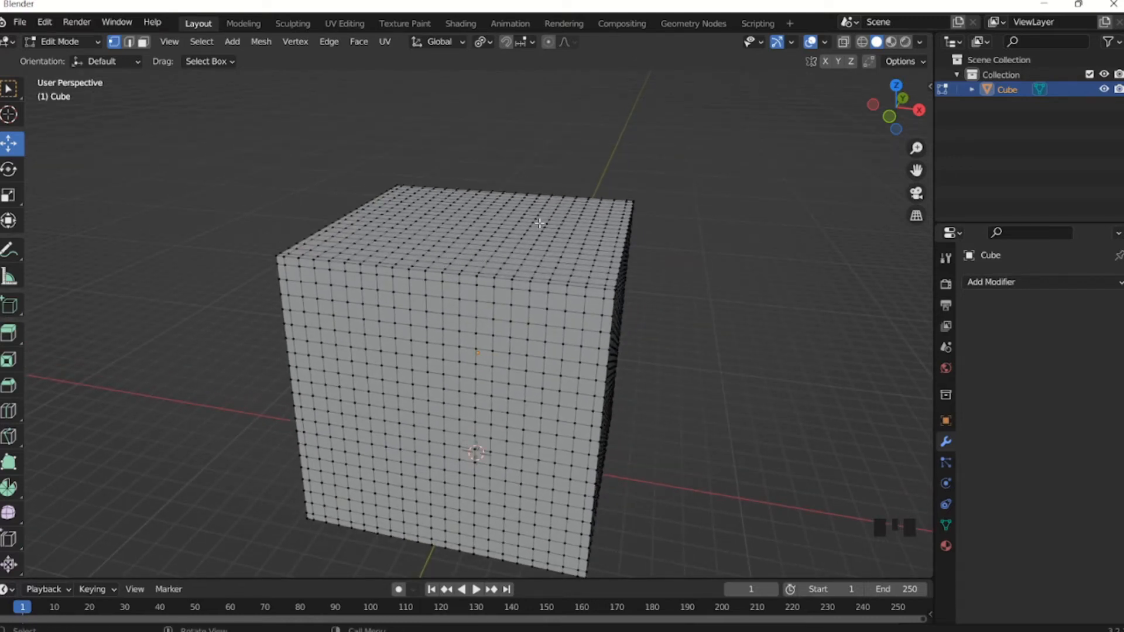
# Undo the remesh and return the plain cube to Object Mode.
pyautogui.hotkey('ctrl', 'z')
pyautogui.hotkey('ctrl', 'z')
pyautogui.hotkey('ctrl', 'z')
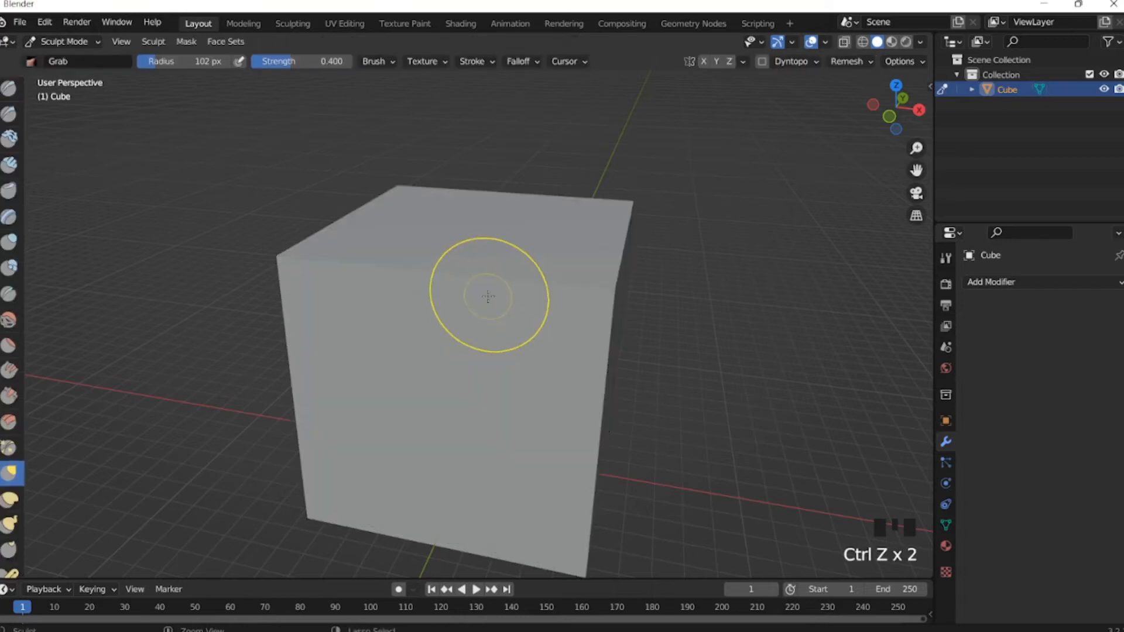
pyautogui.hotkey('ctrl', 'z')
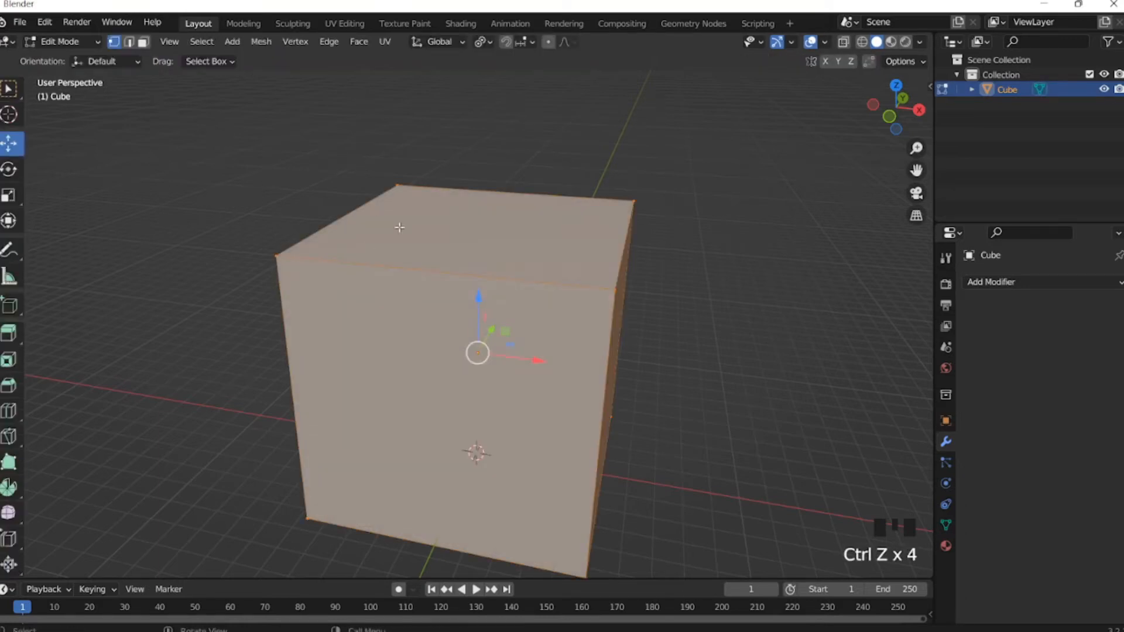
pyautogui.click(62, 41)
pyautogui.click(59, 48)
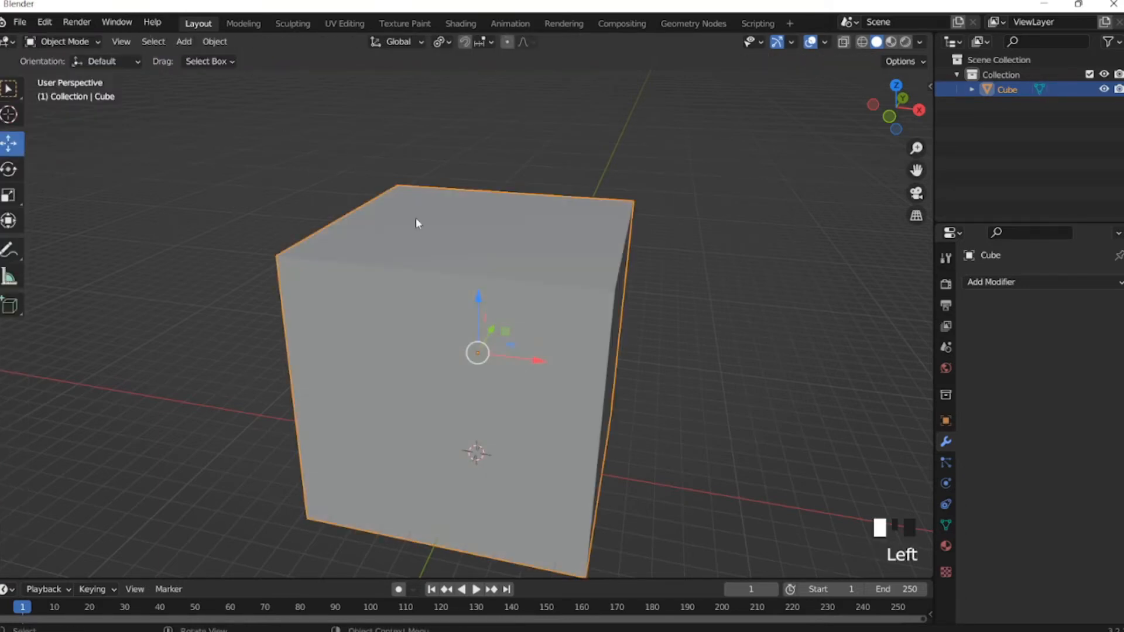
# Stretch the cube into a tall column by scaling it along Z by 3.766 and again by 1.329.
pyautogui.scroll(-2, 433, 220)
pyautogui.keyDown('shift'); pyautogui.moveTo(436, 223); pyautogui.dragTo(470, 237, button='middle'); pyautogui.keyUp('shift')
pyautogui.scroll(-5, 367, 254)
pyautogui.press('s')
pyautogui.press('z')
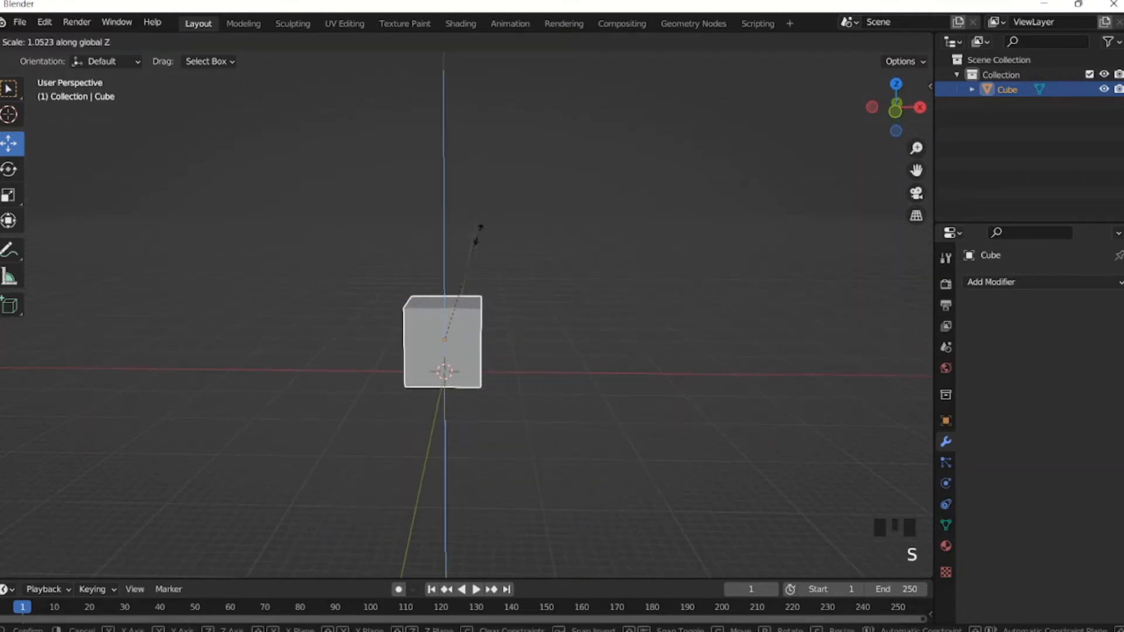
pyautogui.click(761, 122)
pyautogui.moveTo(657, 209); pyautogui.dragTo(528, 226, button='middle')
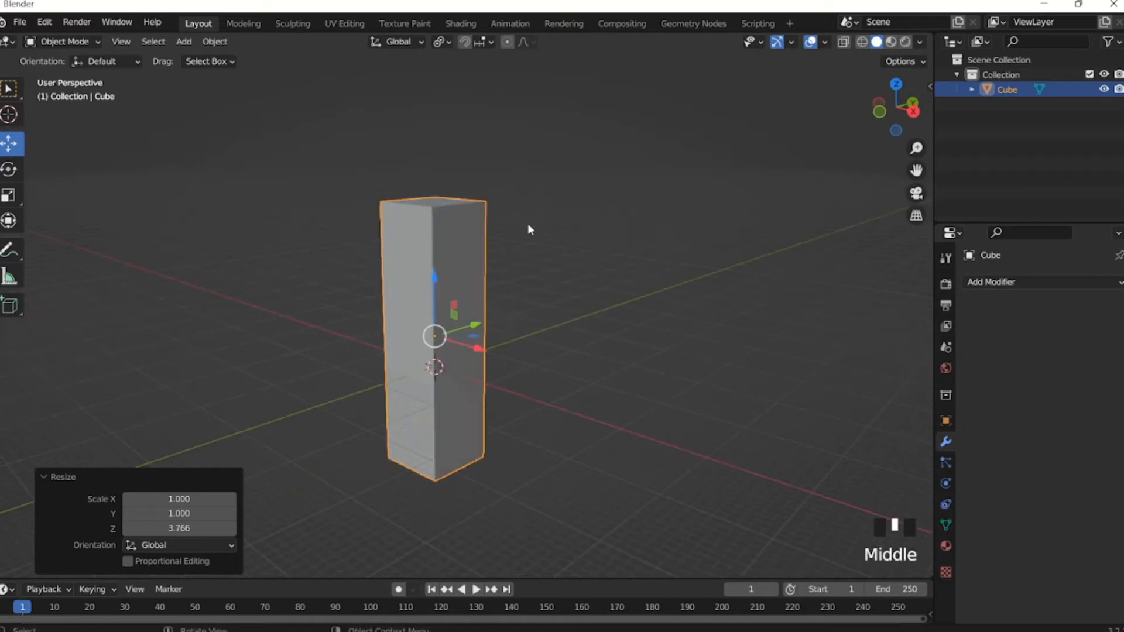
pyautogui.press('s')
pyautogui.press('z')
pyautogui.click(548, 184)
pyautogui.moveTo(548, 184); pyautogui.dragTo(477, 240, button='middle')
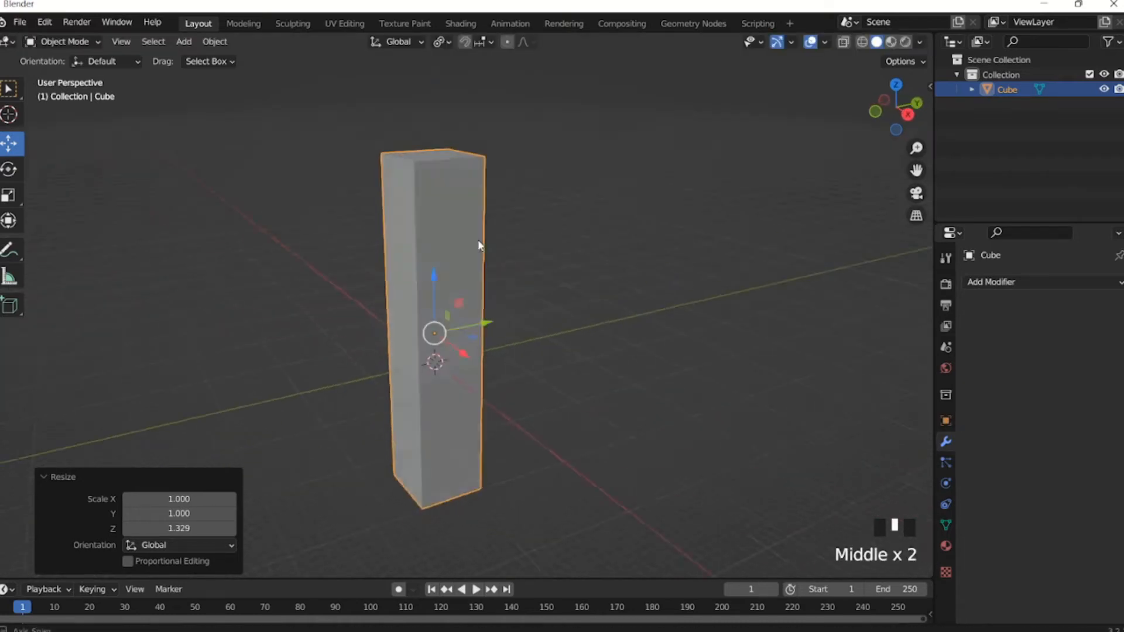
# Flatten the column into a thin slab by scaling it along Y by 0.291.
pyautogui.press('s')
pyautogui.press('y')
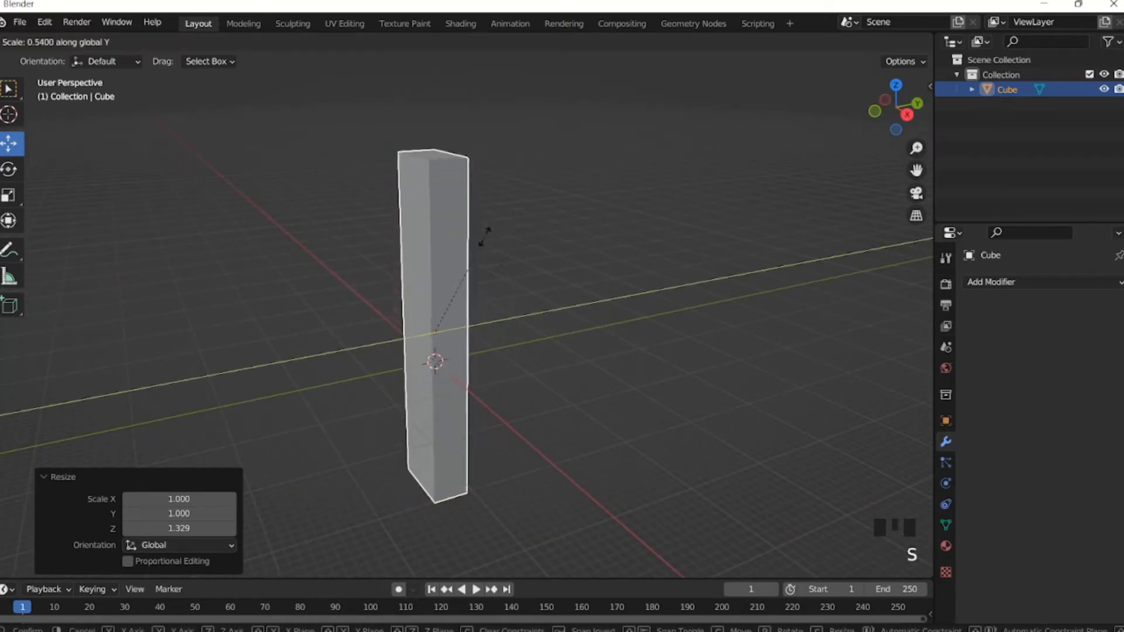
pyautogui.click(465, 282)
pyautogui.moveTo(465, 283); pyautogui.dragTo(477, 343, button='middle')
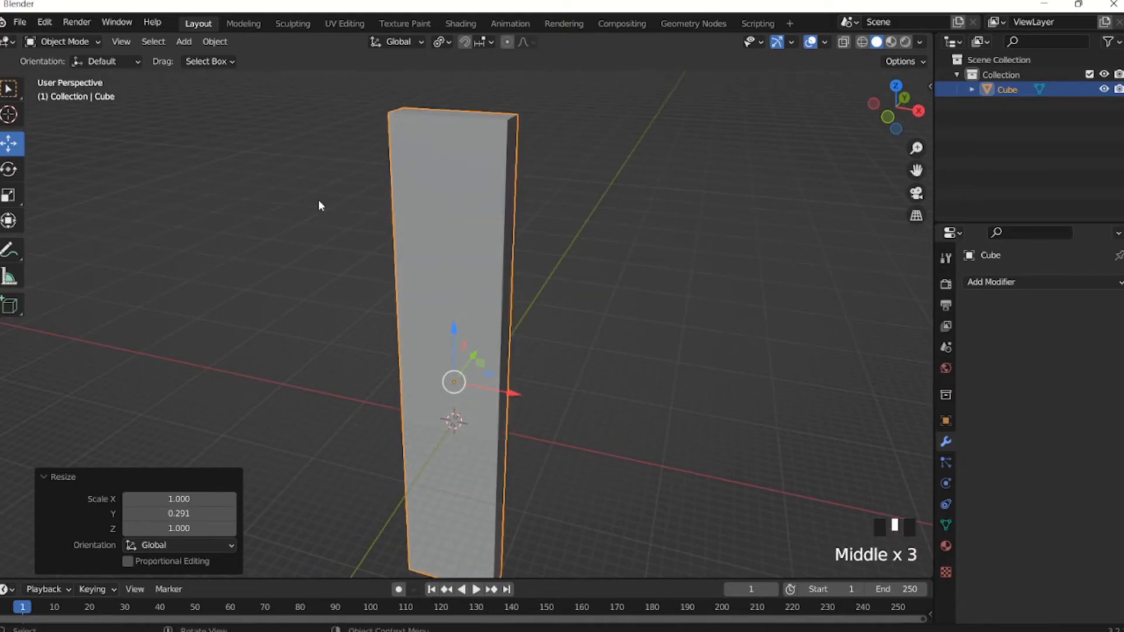
# Switch the thin slab to Sculpt Mode and remesh it with a 0.1 m voxel size.
pyautogui.moveTo(319, 200); pyautogui.dragTo(354, 233, button='middle')
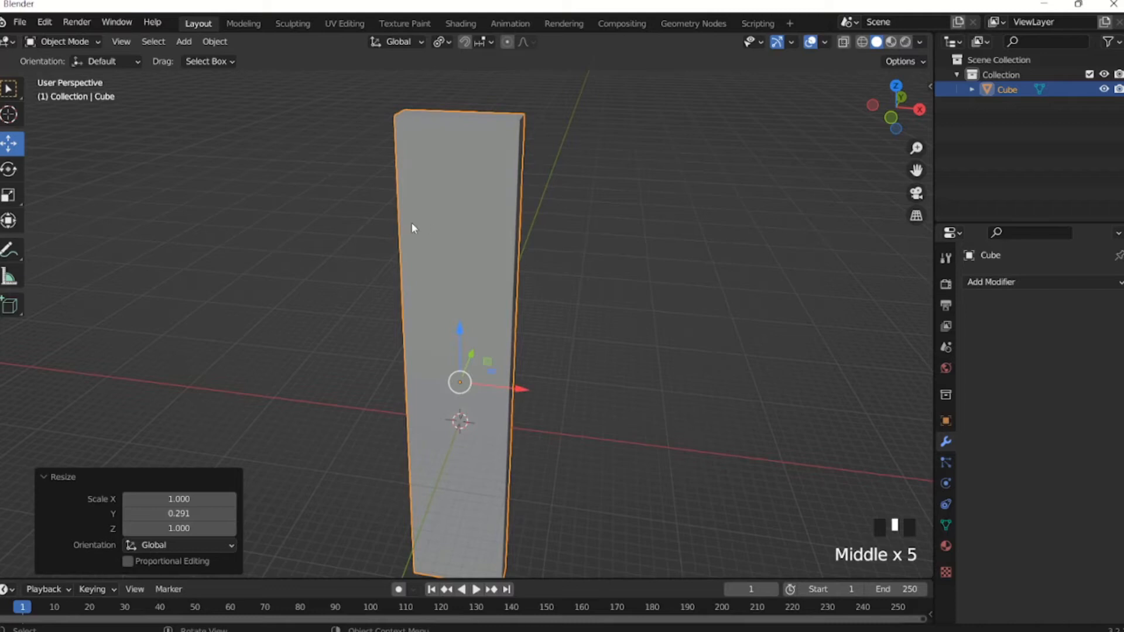
pyautogui.press('Tab')
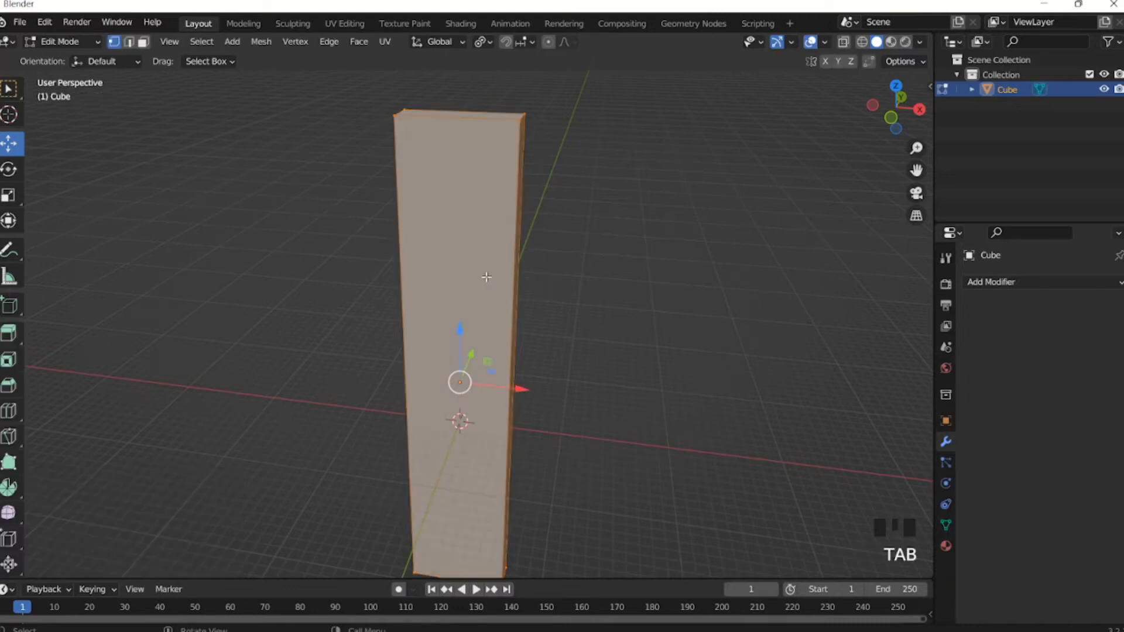
pyautogui.press('Tab')
pyautogui.click(94, 41)
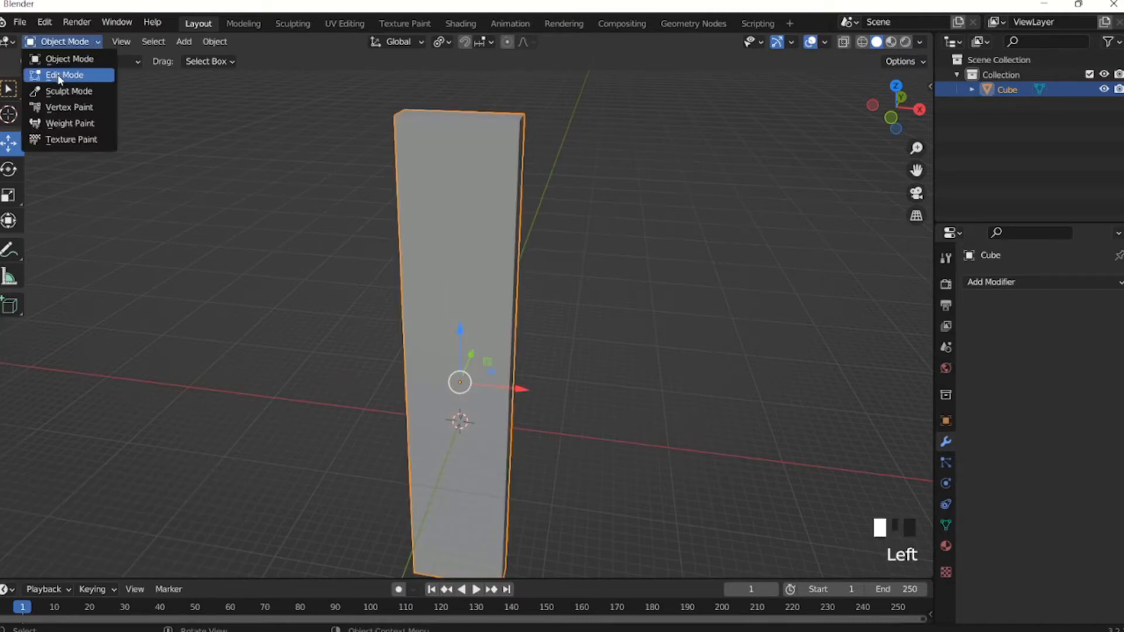
pyautogui.click(58, 90)
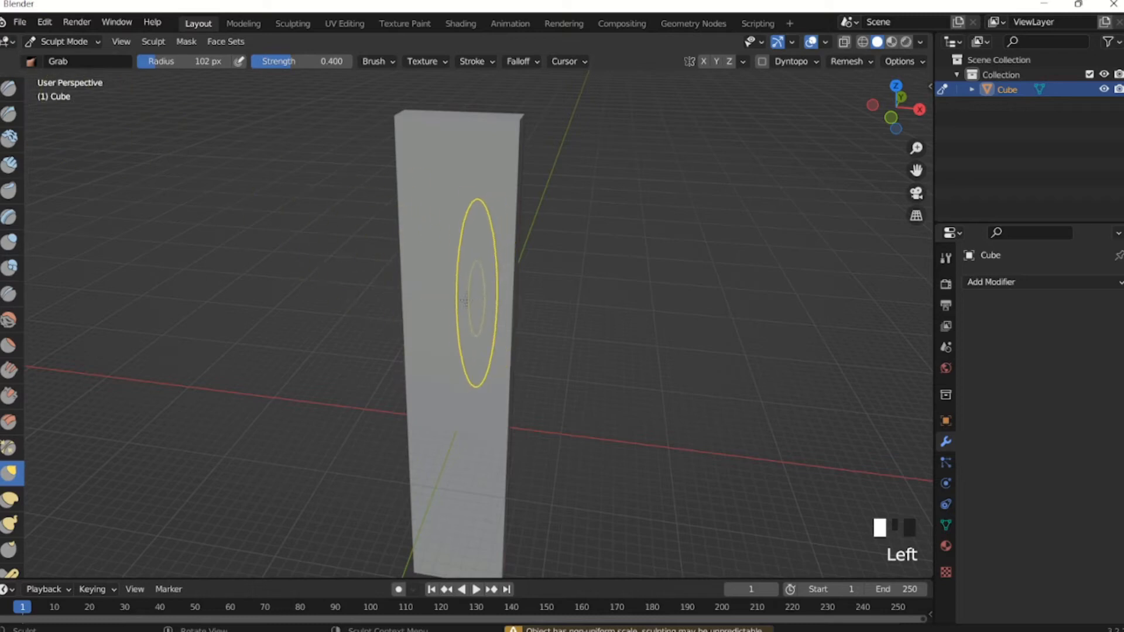
pyautogui.moveTo(477, 287); pyautogui.dragTo(437, 389, button='middle')
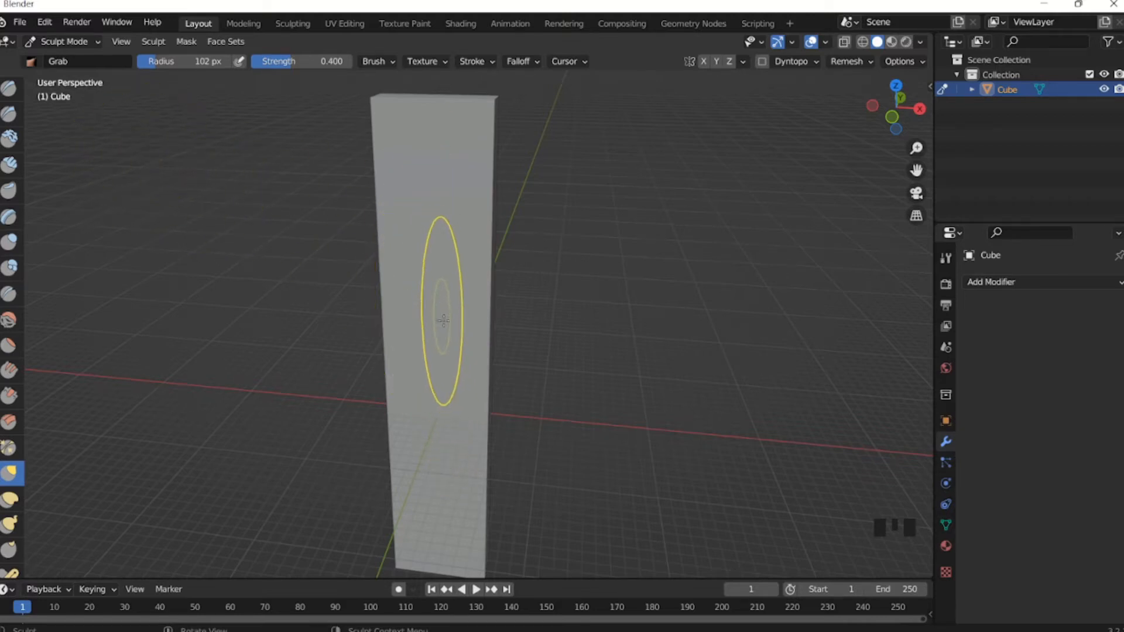
pyautogui.click(86, 43)
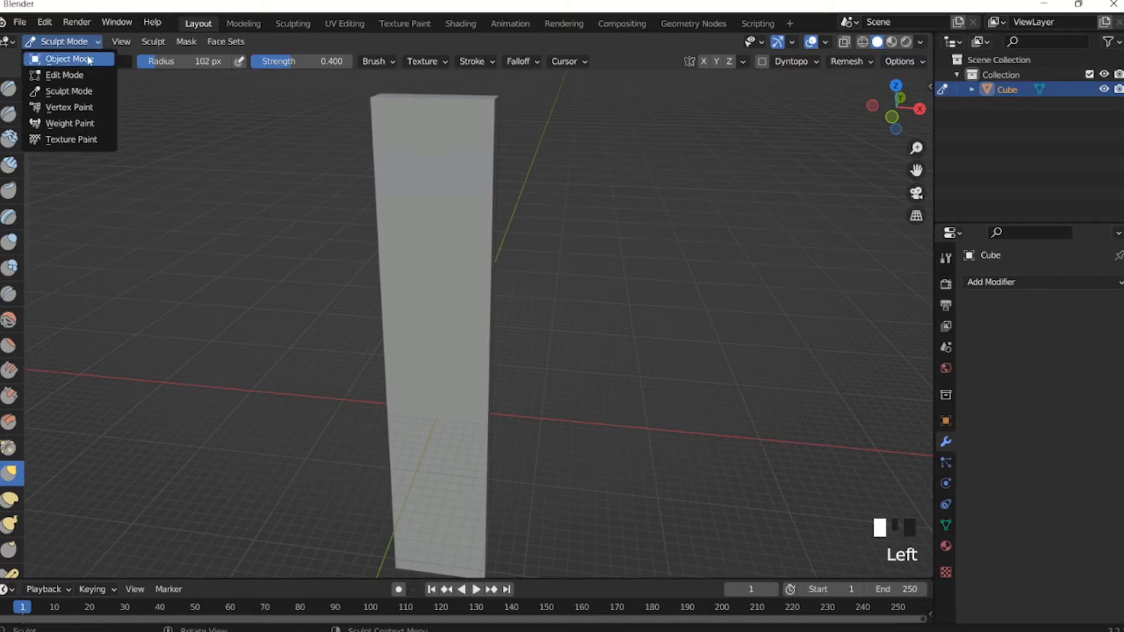
pyautogui.click(96, 44)
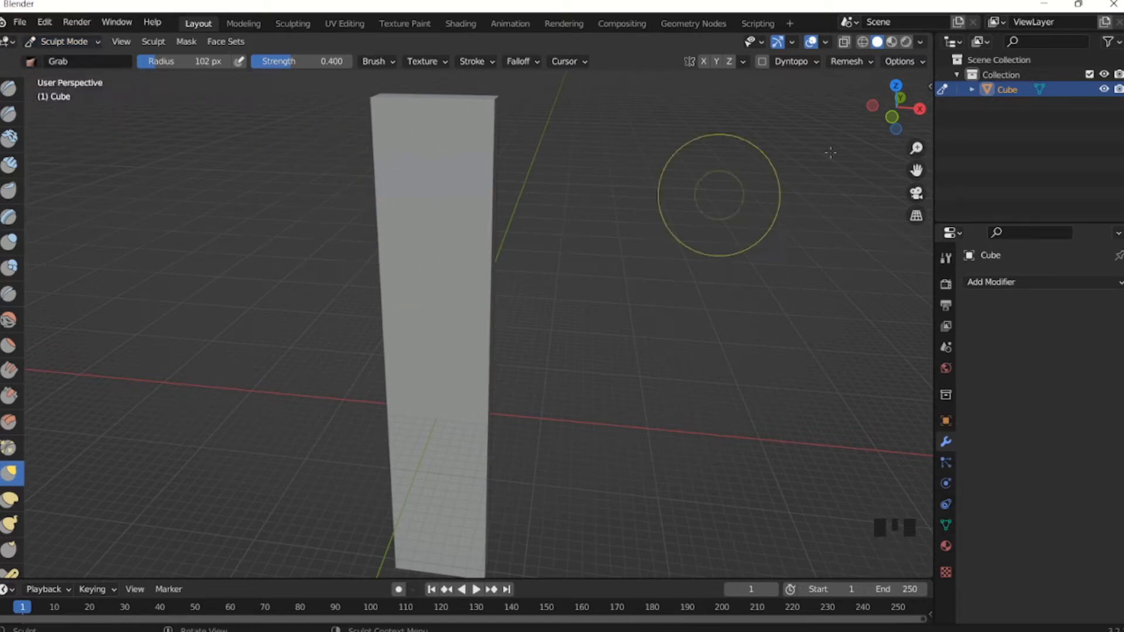
pyautogui.click(871, 62)
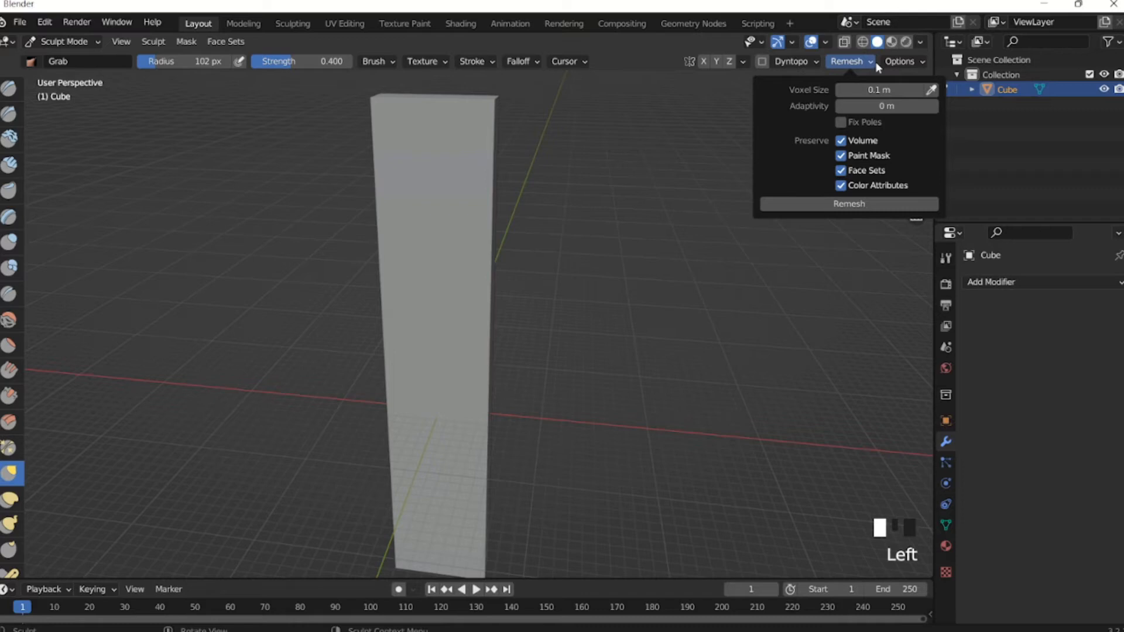
pyautogui.click(866, 205)
# Examine the remeshed slab's vertex distribution in Edit Mode on its front, side and top faces.
pyautogui.press('Tab')
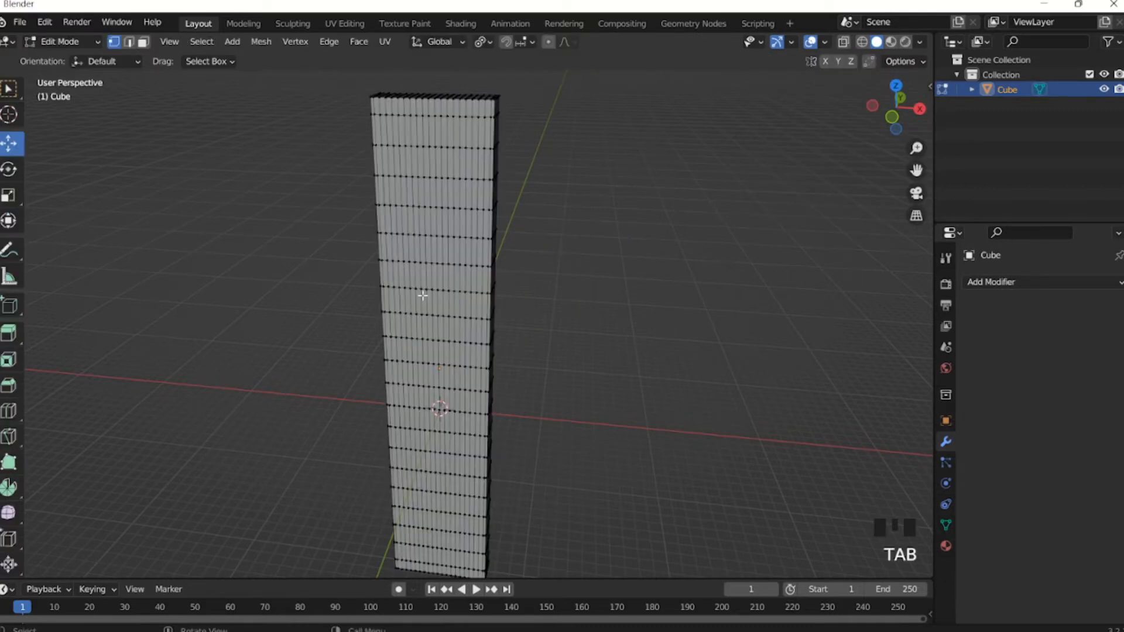
pyautogui.moveTo(465, 145); pyautogui.dragTo(479, 114, button='middle')
pyautogui.press('Tab')
pyautogui.press('Tab')
pyautogui.moveTo(476, 226)
pyautogui.mouseDown(button='middle')
pyautogui.moveTo(431, 199)
pyautogui.moveTo(433, 221)
pyautogui.moveTo(477, 223)
pyautogui.moveTo(442, 306)
pyautogui.mouseUp(button='middle')
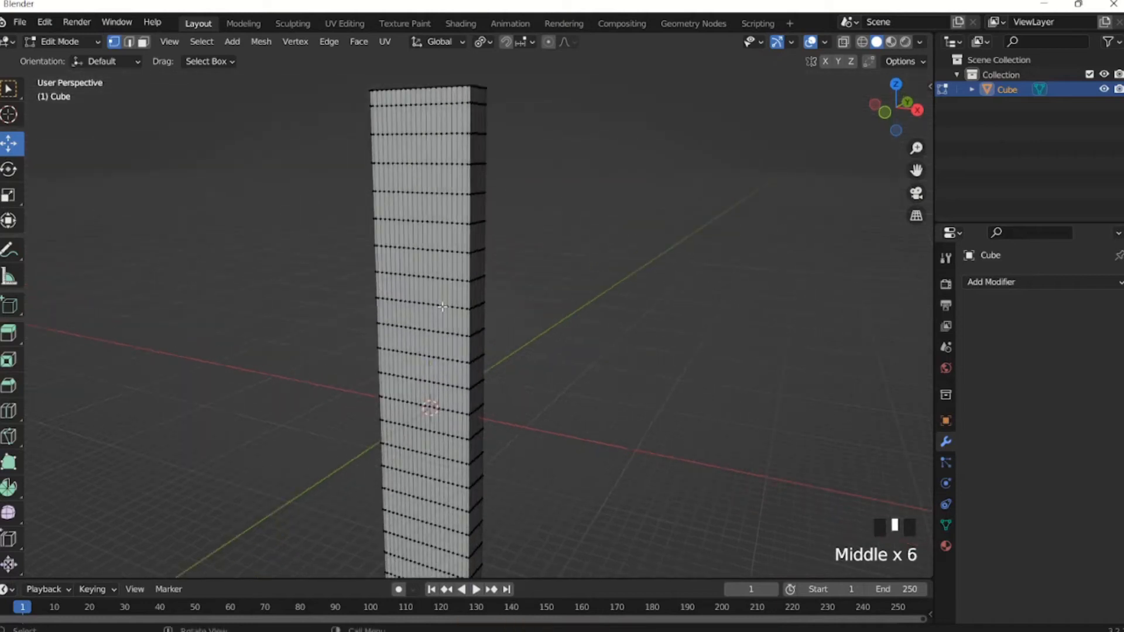
pyautogui.moveTo(450, 225)
pyautogui.mouseDown(button='middle')
pyautogui.moveTo(438, 309)
pyautogui.moveTo(442, 235)
pyautogui.mouseUp(button='middle')
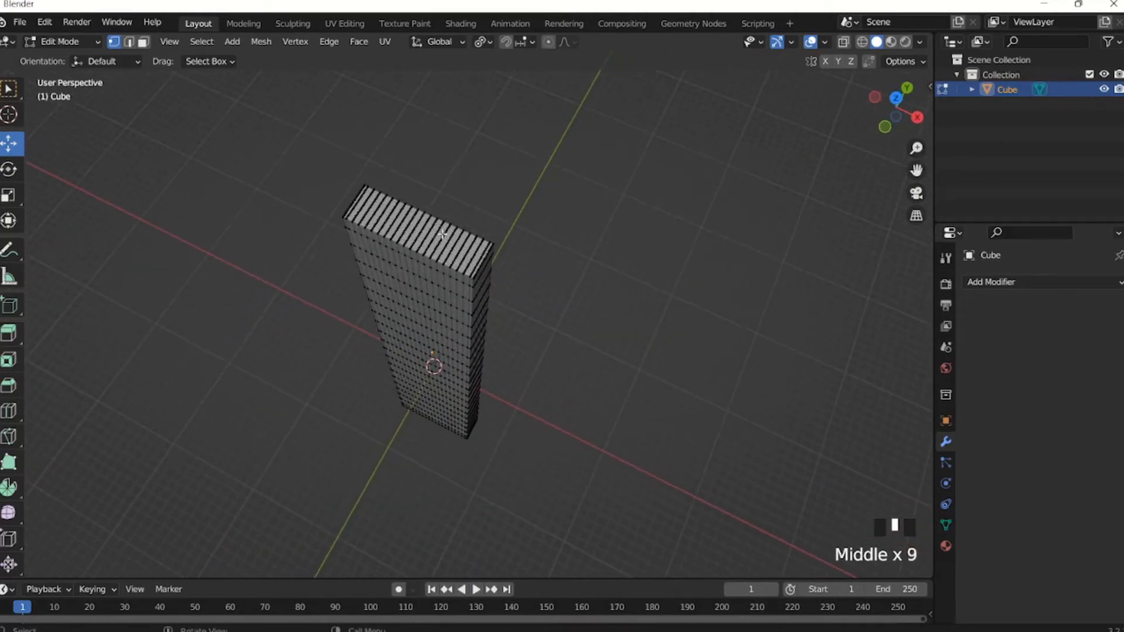
pyautogui.moveTo(411, 277)
pyautogui.mouseDown(button='middle')
pyautogui.moveTo(463, 331)
pyautogui.moveTo(473, 318)
pyautogui.mouseUp(button='middle')
# Return to Sculpt Mode, try a Draw brush stroke down the slab's front face, and undo the stroke.
pyautogui.press('Tab')
pyautogui.scroll(2, 473, 318)
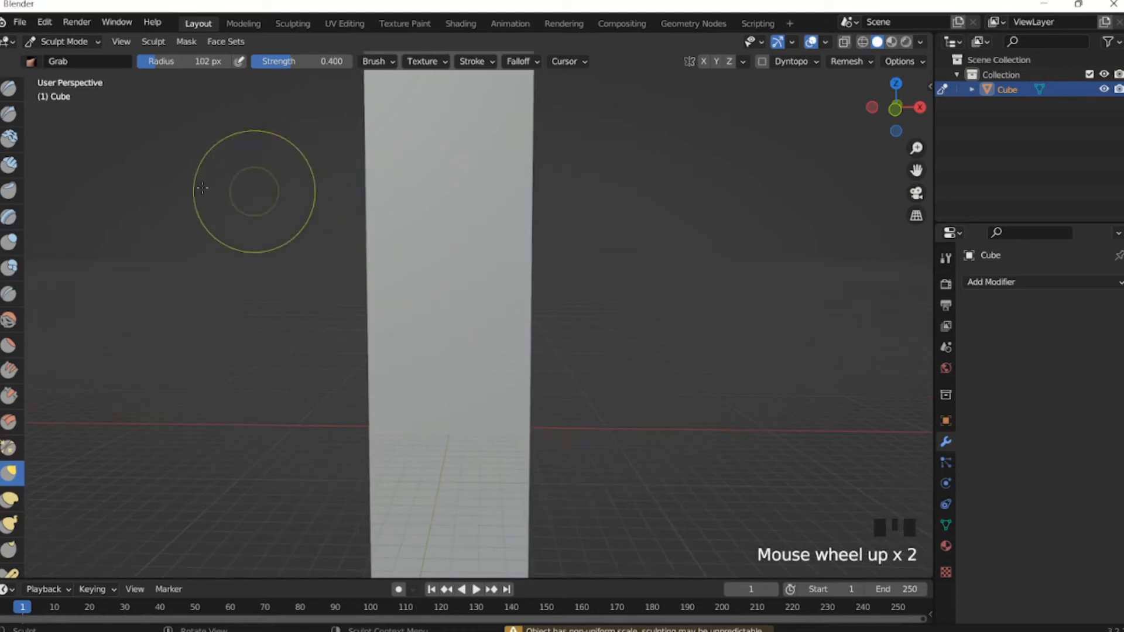
pyautogui.click(9, 88)
pyautogui.moveTo(489, 141)
pyautogui.mouseDown()
pyautogui.moveTo(502, 251)
pyautogui.moveTo(475, 233)
pyautogui.moveTo(463, 269)
pyautogui.moveTo(466, 445)
pyautogui.moveTo(492, 410)
pyautogui.moveTo(514, 326)
pyautogui.moveTo(432, 206)
pyautogui.moveTo(416, 336)
pyautogui.mouseUp()
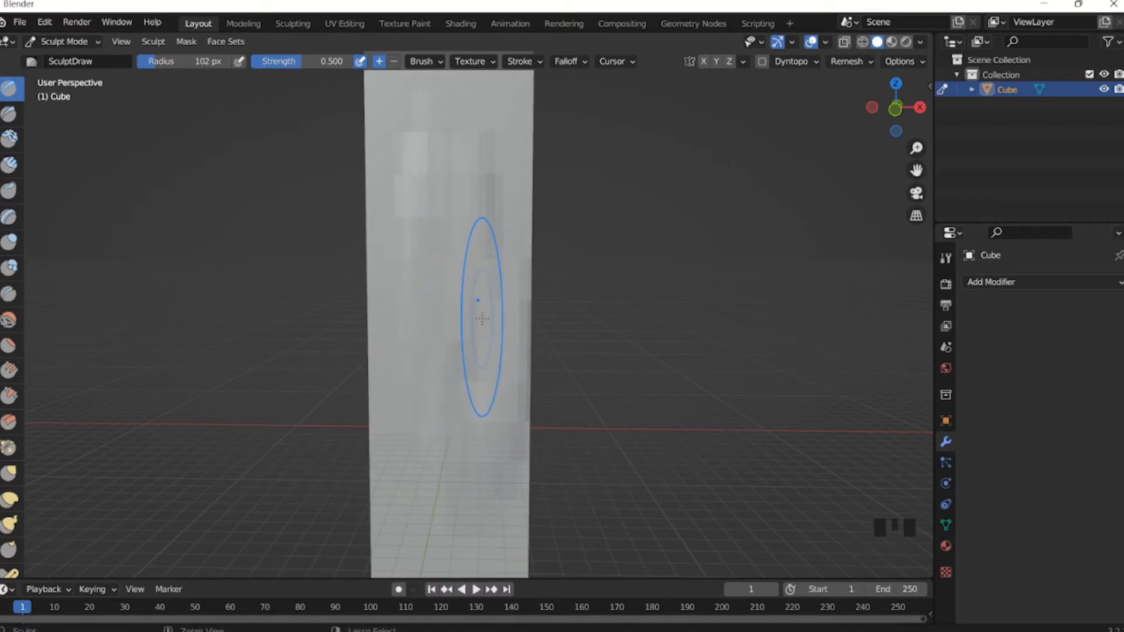
pyautogui.hotkey('ctrl', 'z')
# Undo the sculpting and the voxel remesh to restore the plain slab in Object Mode.
pyautogui.scroll(-2, 486, 293)
pyautogui.moveTo(462, 213); pyautogui.dragTo(166, 121, button='middle')
pyautogui.click(95, 40)
pyautogui.click(86, 56)
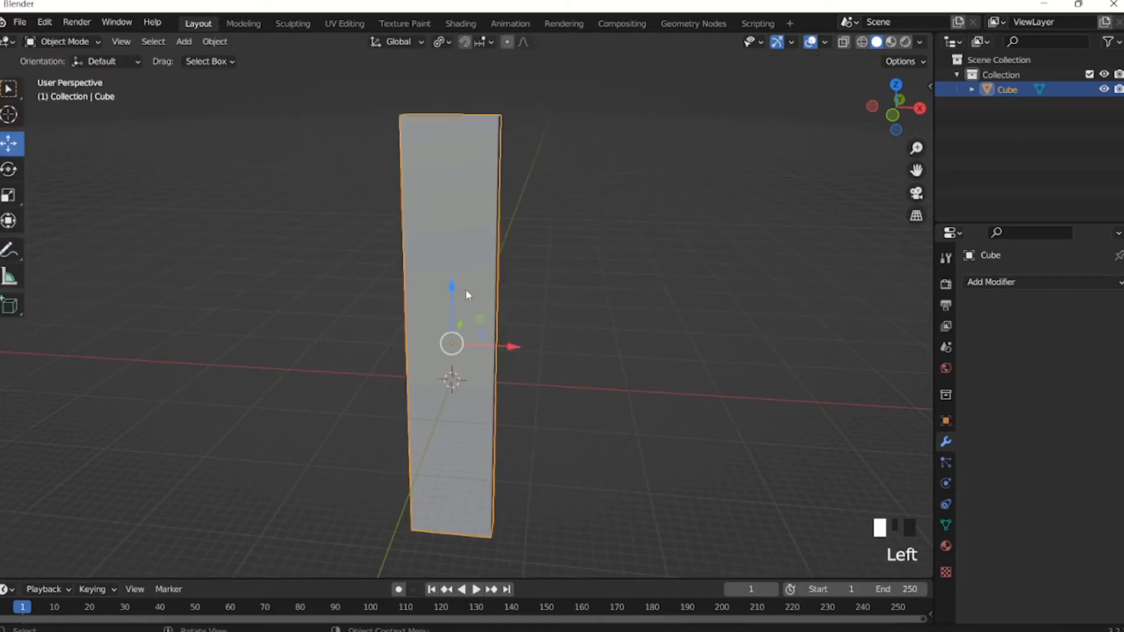
pyautogui.hotkey('ctrl', 'z')
pyautogui.hotkey('ctrl', 'z')
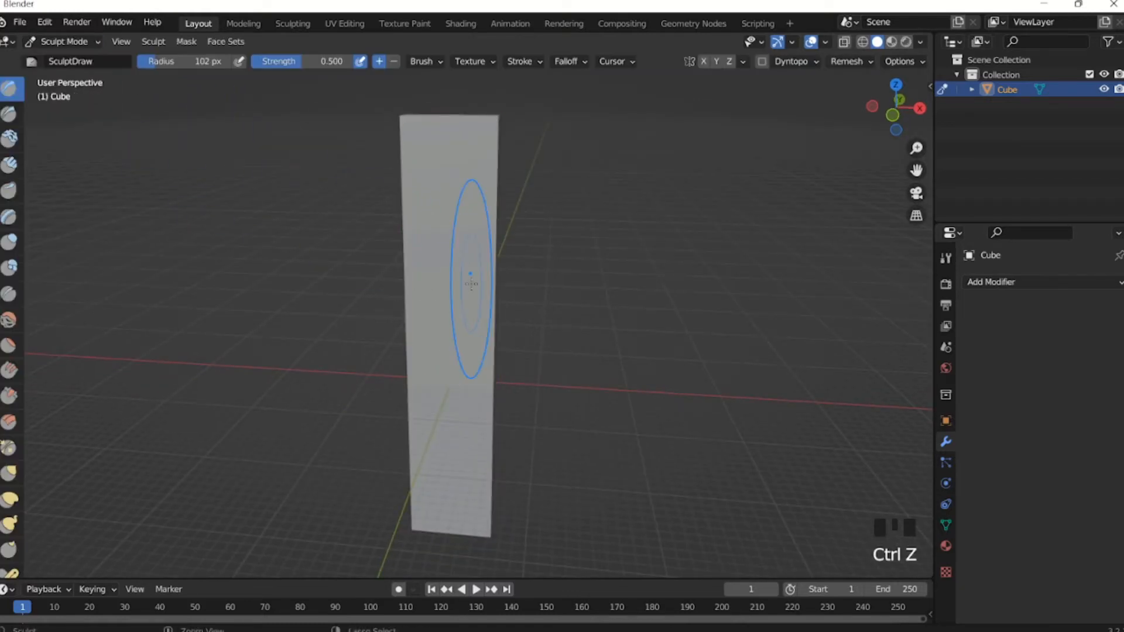
pyautogui.hotkey('ctrl', 'z')
pyautogui.hotkey('ctrl', 'z')
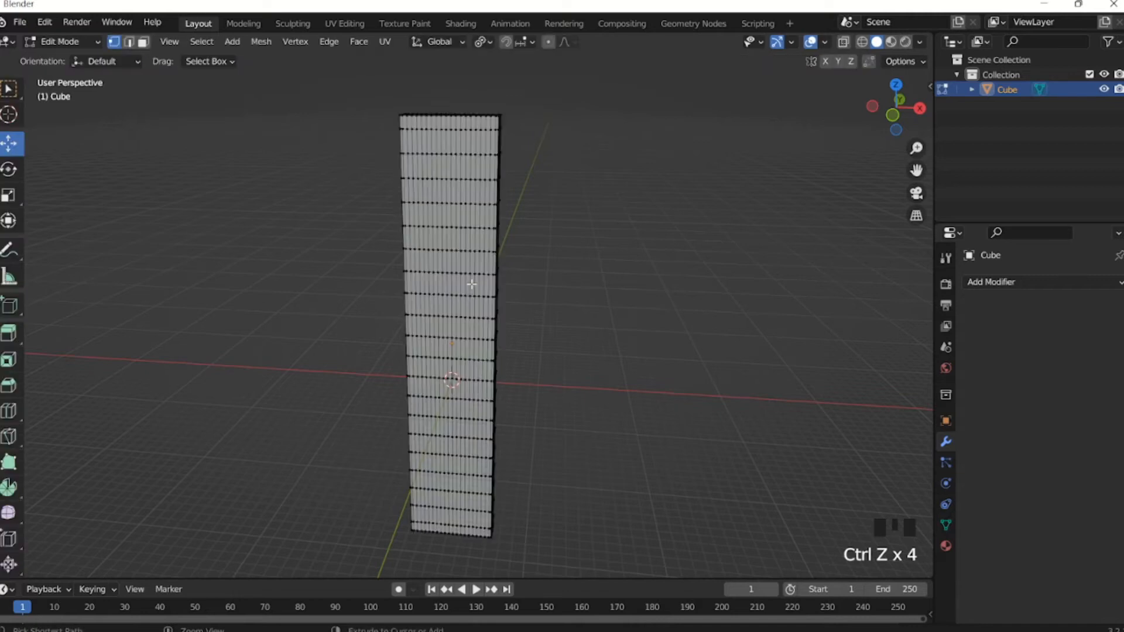
pyautogui.hotkey('ctrl', 'z')
pyautogui.hotkey('ctrl', 'z')
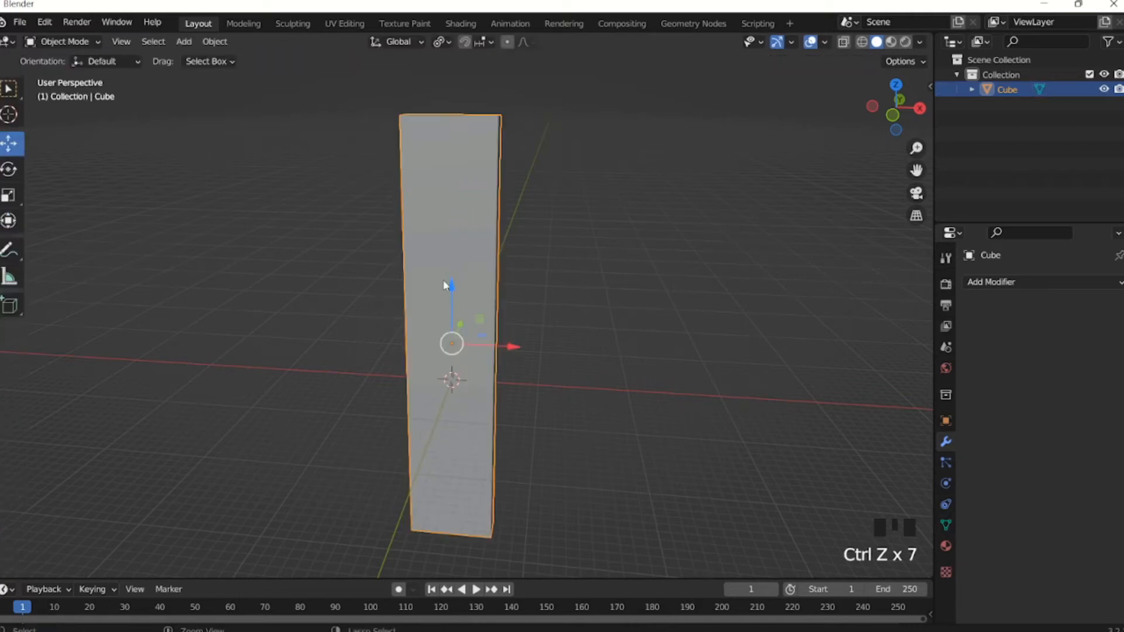
# Check the plain slab in Edit Mode, return to Object Mode and apply all of its transforms.
pyautogui.press('Tab')
pyautogui.press('Tab')
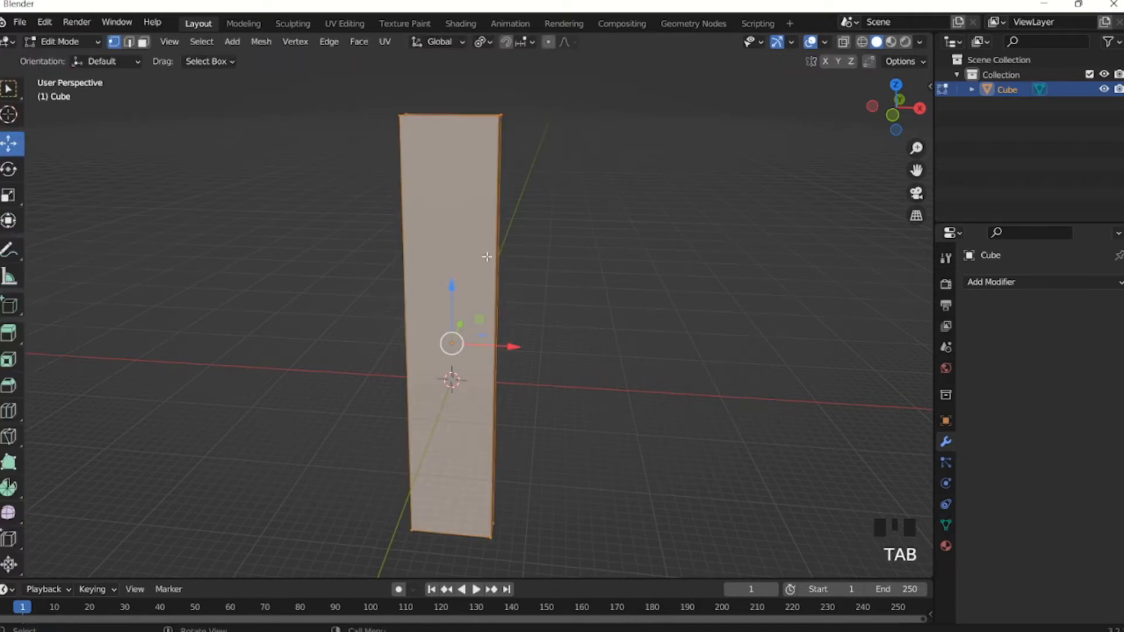
pyautogui.click(88, 42)
pyautogui.click(69, 58)
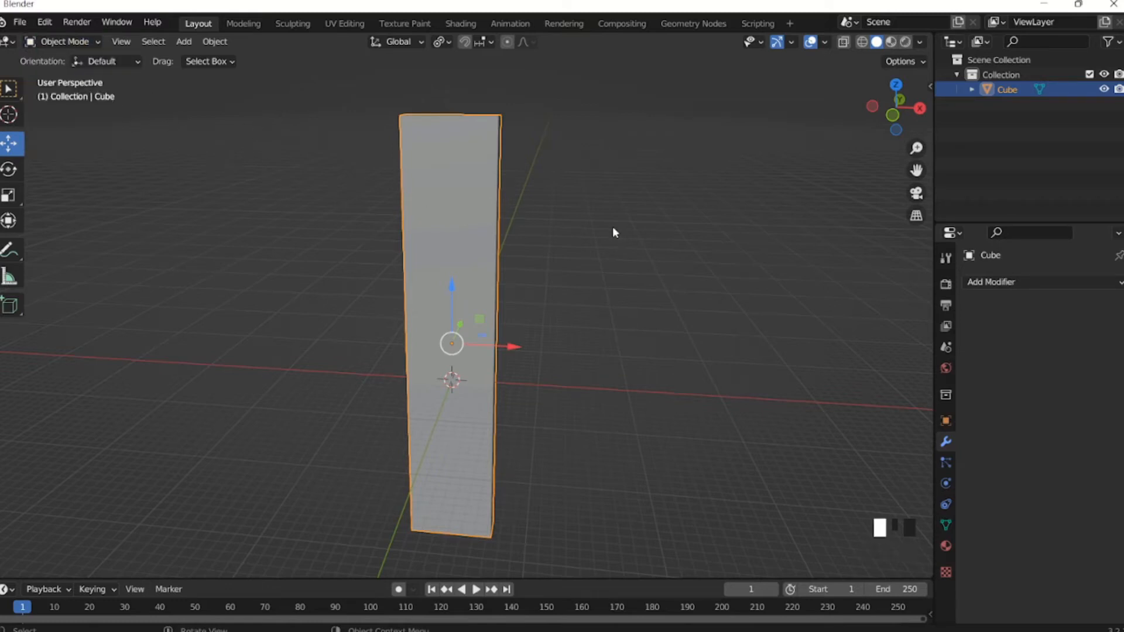
pyautogui.hotkey('ctrl', 'a')
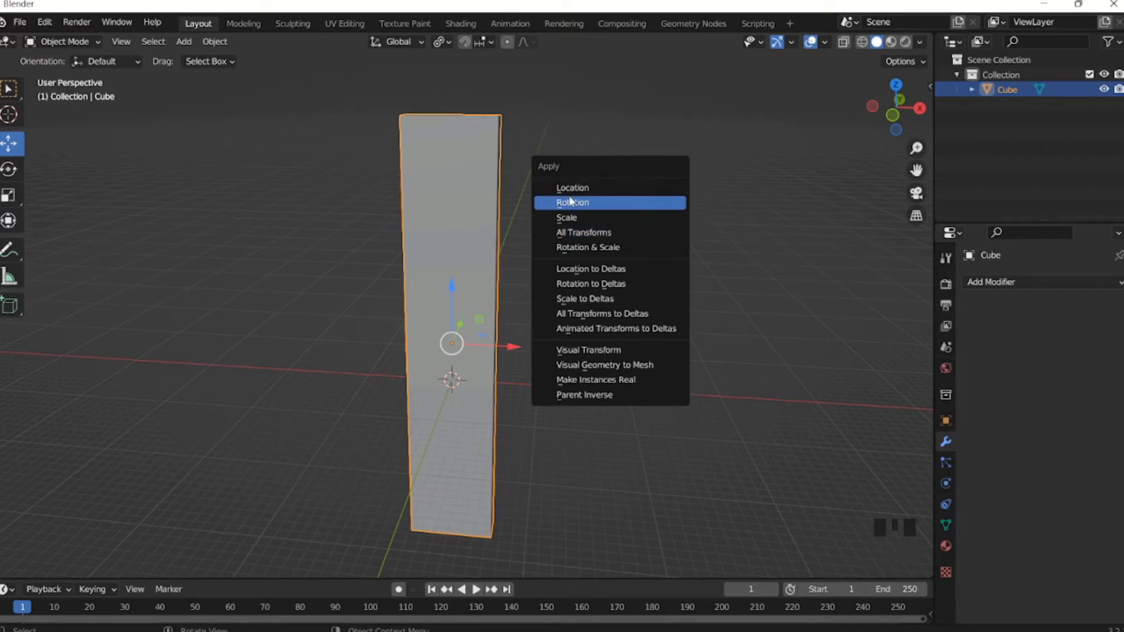
pyautogui.click(569, 217)
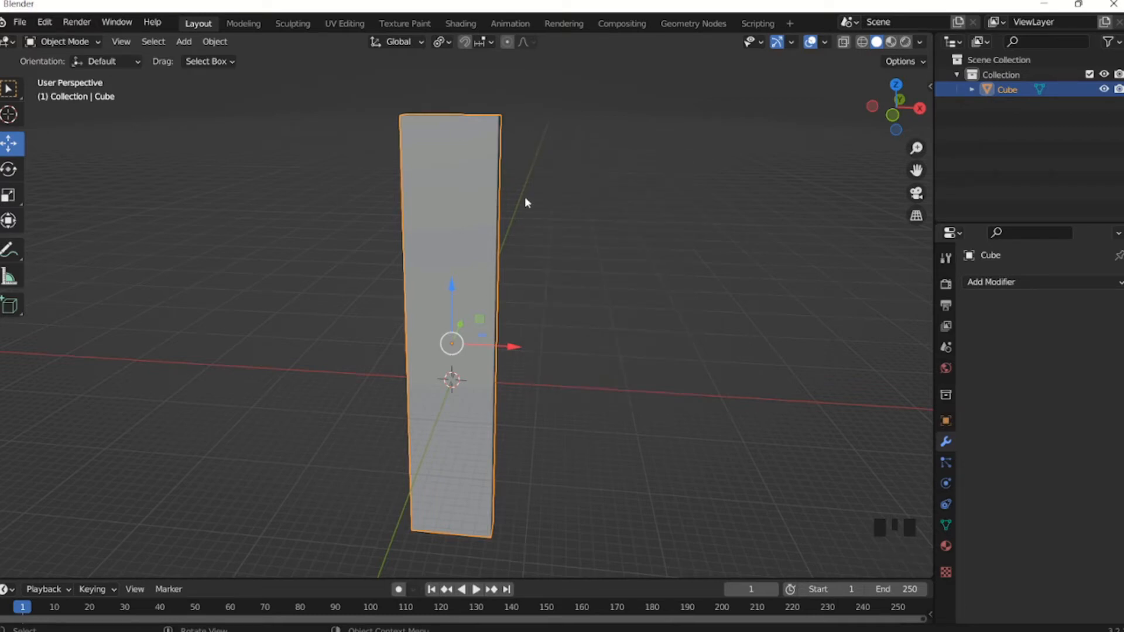
pyautogui.hotkey('ctrl', 'a')
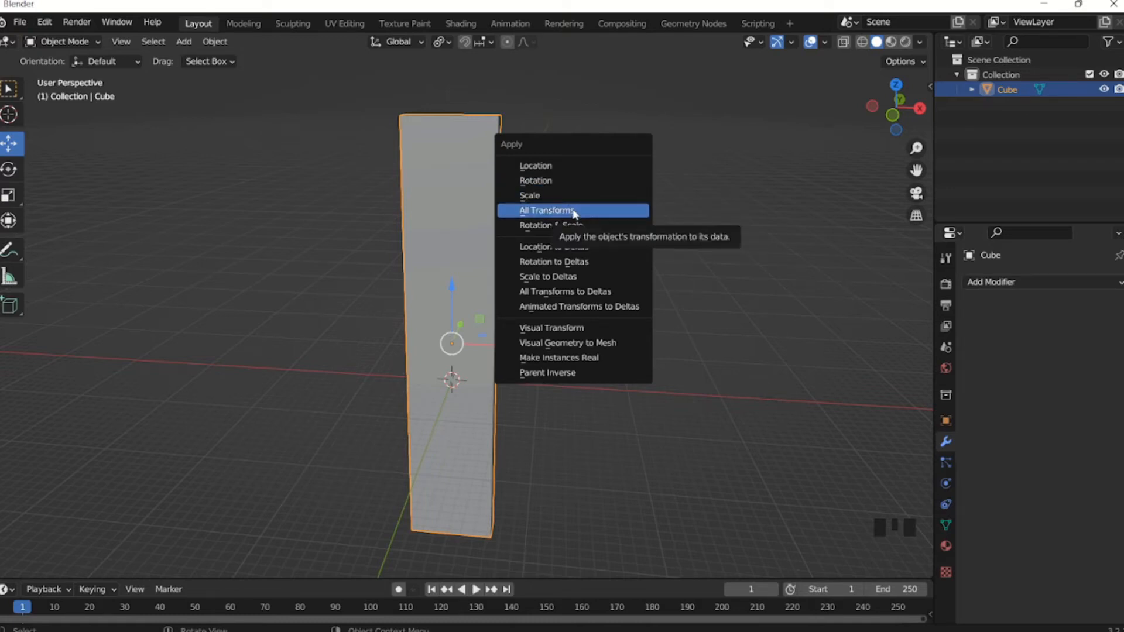
pyautogui.click(573, 215)
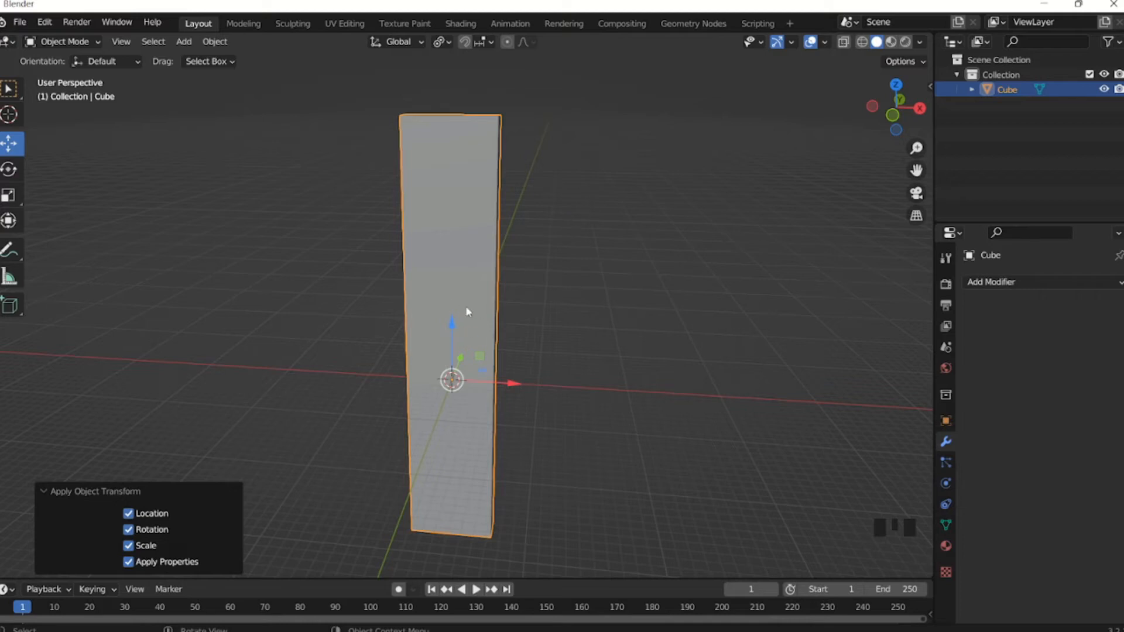
# Enter Sculpt Mode and remesh the slab with its transforms applied, using a 0.1 m voxel size.
pyautogui.moveTo(468, 311)
pyautogui.mouseDown(button='middle')
pyautogui.moveTo(490, 261)
pyautogui.moveTo(459, 329)
pyautogui.mouseUp(button='middle')
pyautogui.moveTo(459, 329); pyautogui.dragTo(477, 269)
pyautogui.moveTo(506, 215); pyautogui.dragTo(357, 181, button='middle')
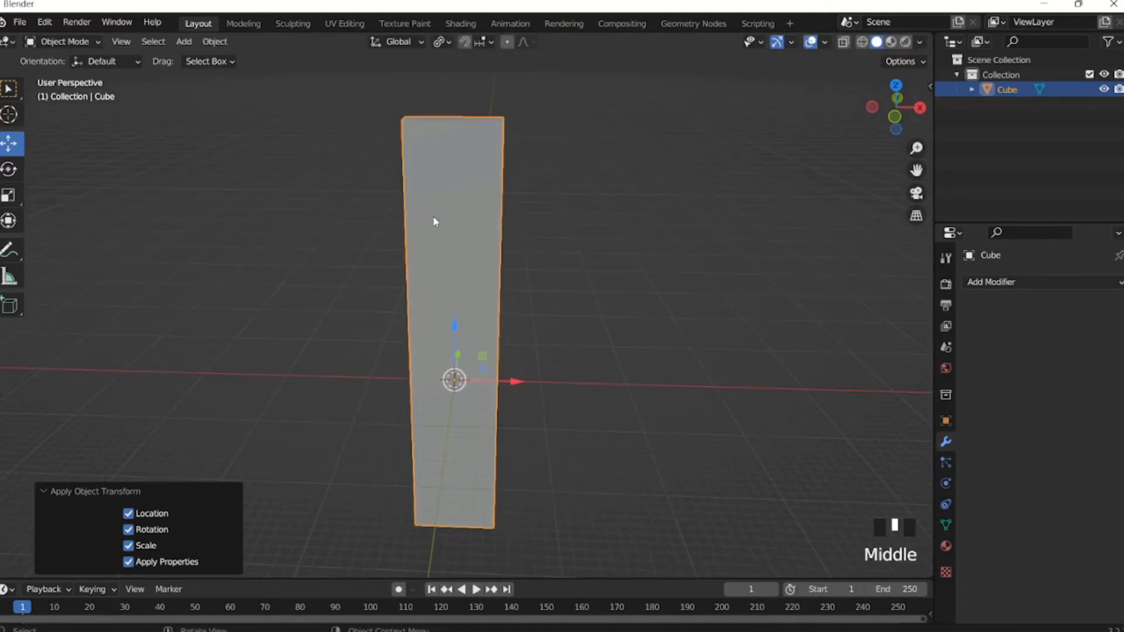
pyautogui.press('Tab')
pyautogui.click(70, 42)
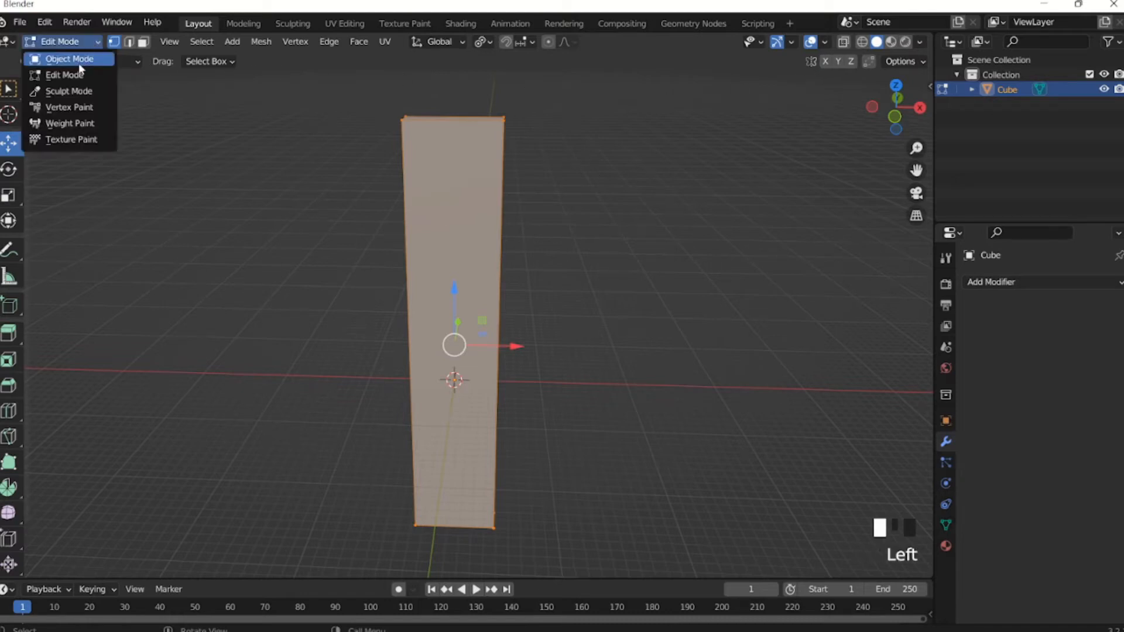
pyautogui.click(69, 90)
pyautogui.click(855, 61)
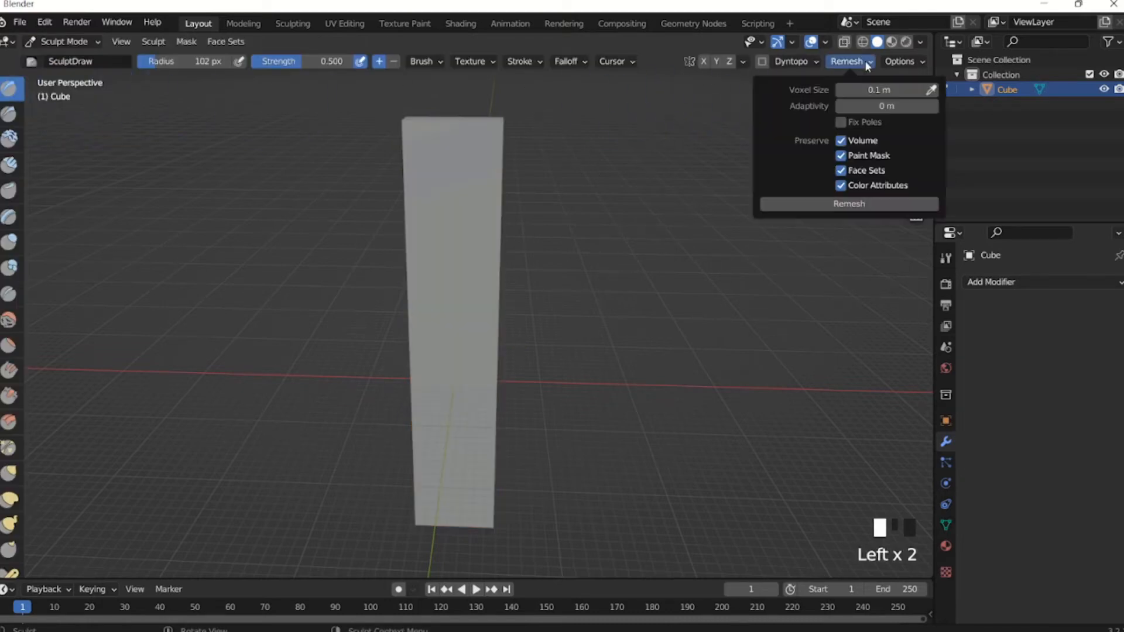
pyautogui.click(820, 204)
# Examine the new remesh's vertex density in Edit Mode across the slab's top and front faces.
pyautogui.moveTo(516, 175); pyautogui.dragTo(464, 231, button='middle')
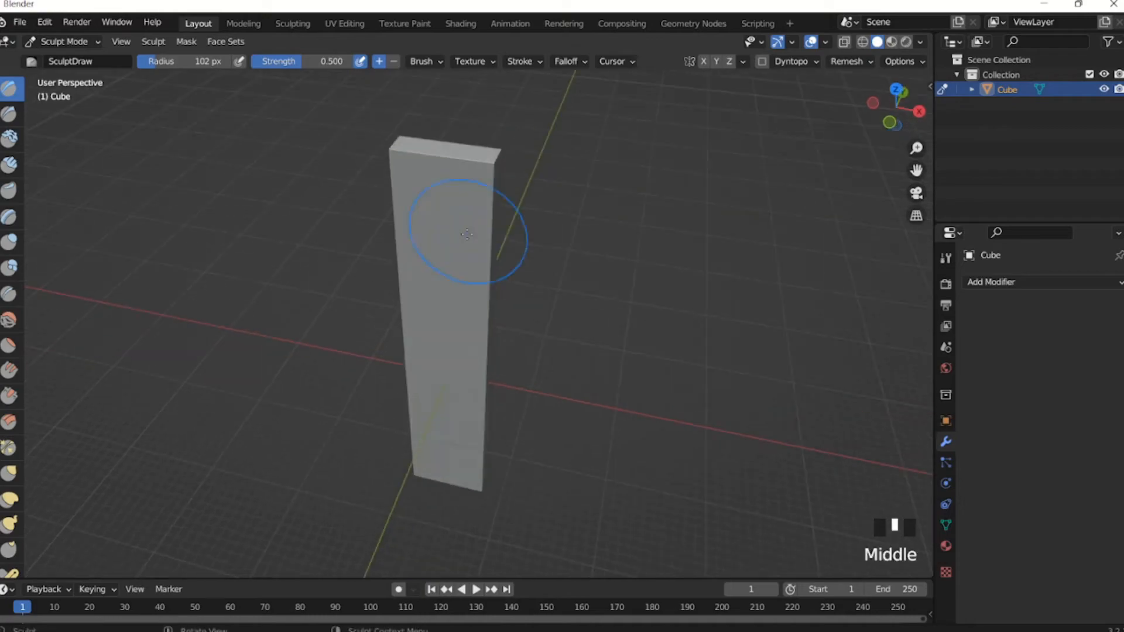
pyautogui.press('Tab')
pyautogui.keyDown('shift'); pyautogui.moveTo(535, 226); pyautogui.dragTo(348, 292, button='middle'); pyautogui.keyUp('shift')
pyautogui.scroll(5, 483, 259)
pyautogui.scroll(-3, 469, 272)
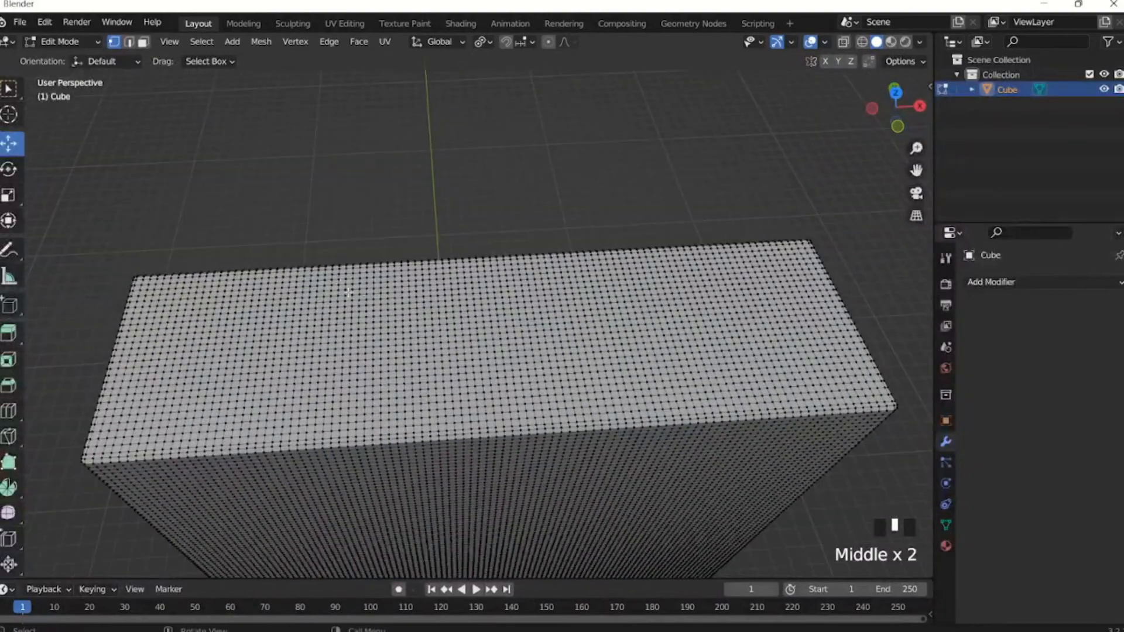
pyautogui.moveTo(433, 426); pyautogui.dragTo(439, 332, button='middle')
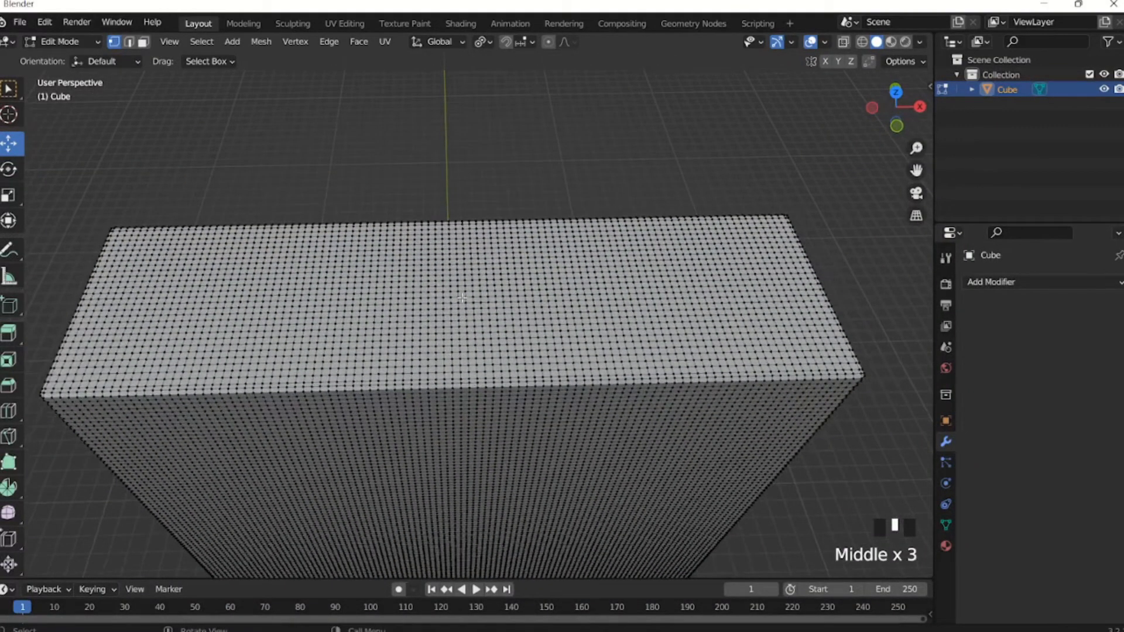
pyautogui.moveTo(470, 388); pyautogui.dragTo(492, 319, button='middle')
pyautogui.scroll(-2, 431, 359)
pyautogui.scroll(2, 443, 358)
pyautogui.scroll(-2, 443, 358)
pyautogui.scroll(7, 454, 336)
pyautogui.scroll(-1, 459, 354)
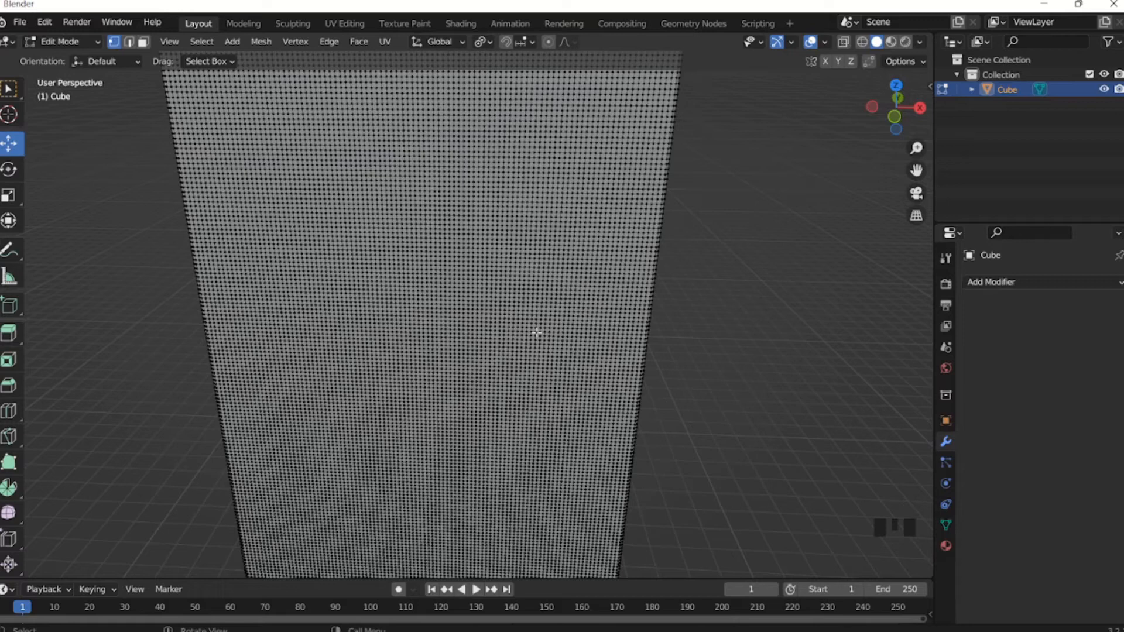
pyautogui.scroll(-2, 527, 314)
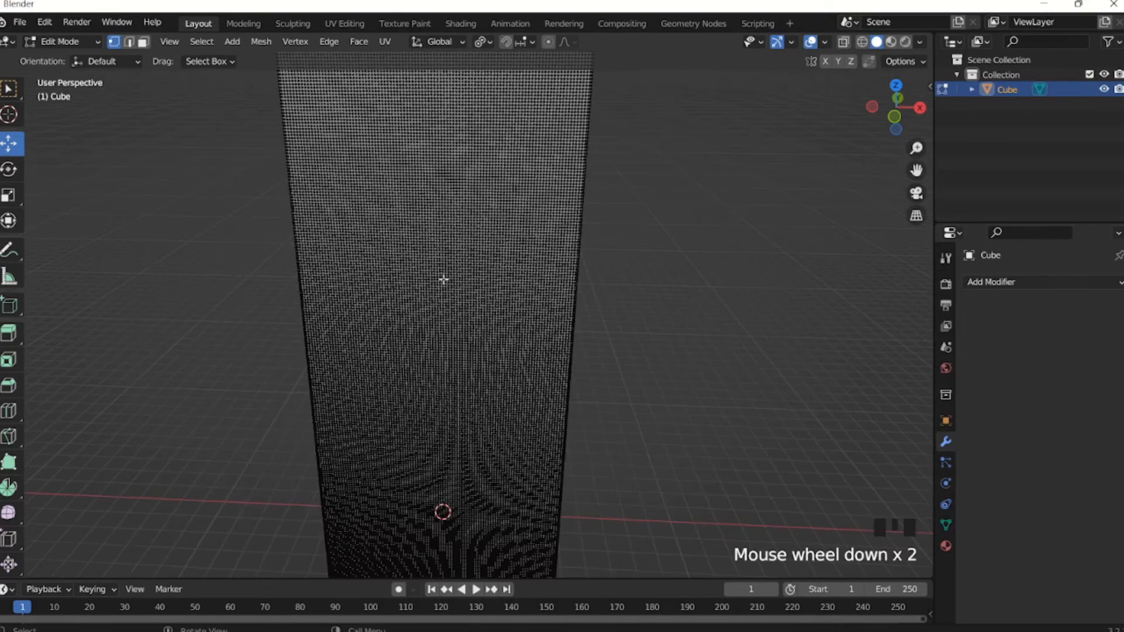
# Switch the remeshed slab to Object Mode and Sculpt Mode, and return it to Edit Mode.
pyautogui.click(63, 41)
pyautogui.click(77, 58)
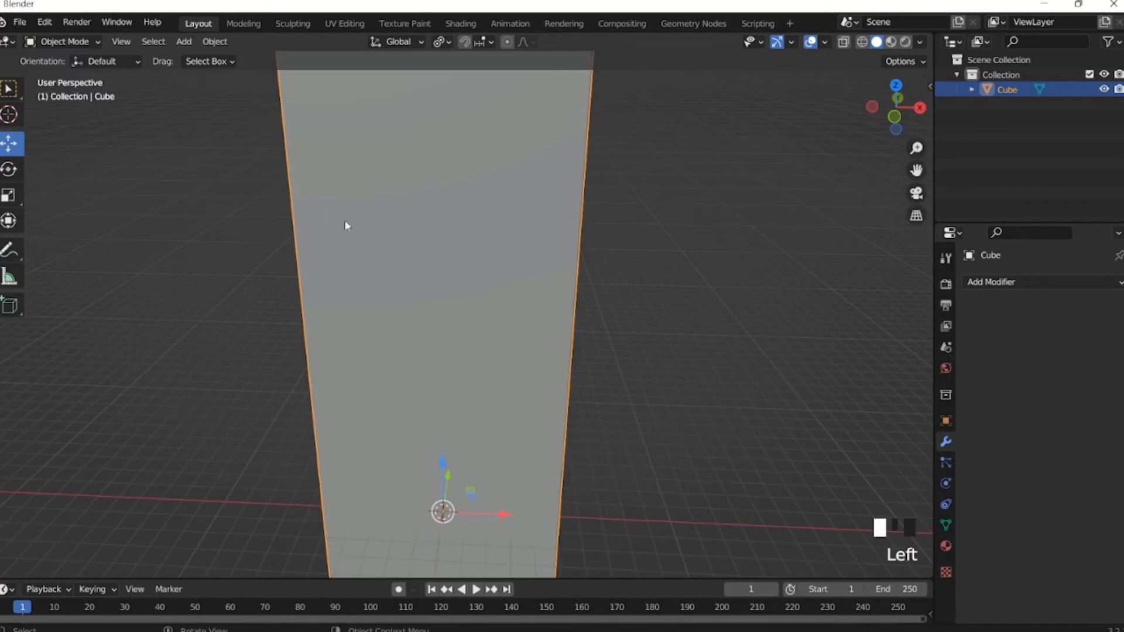
pyautogui.click(88, 44)
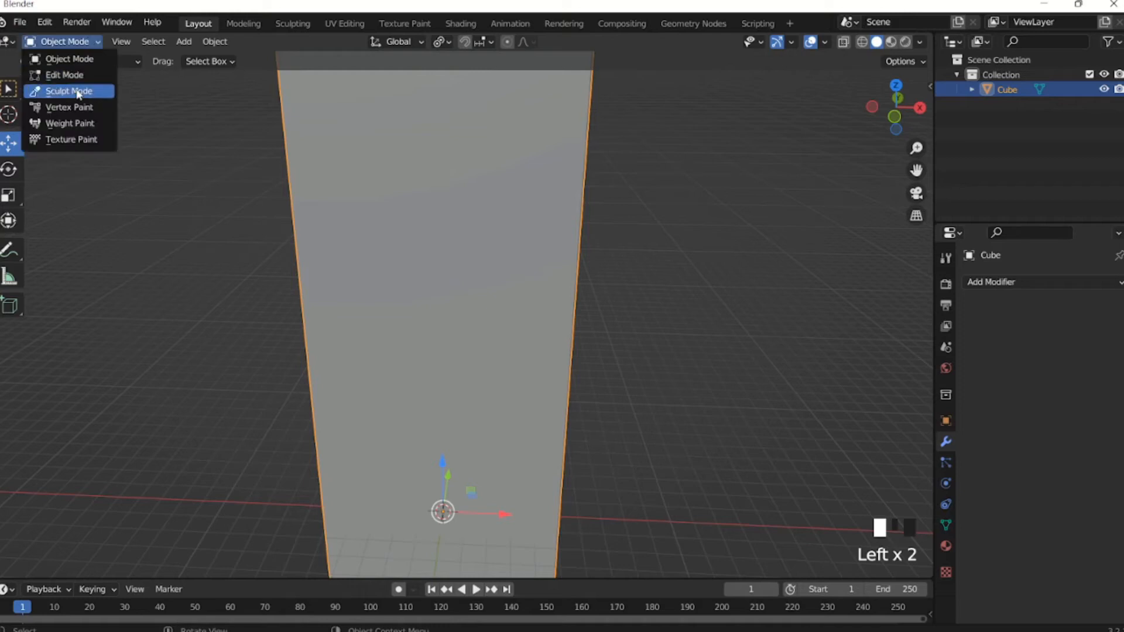
pyautogui.click(76, 91)
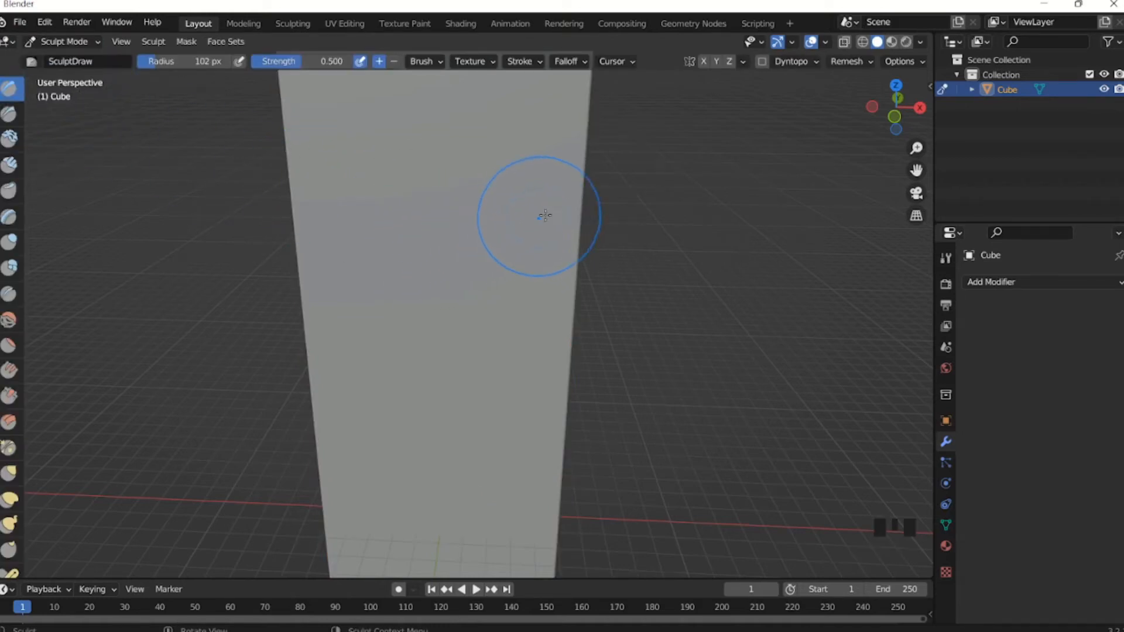
pyautogui.click(82, 44)
pyautogui.press('Tab')
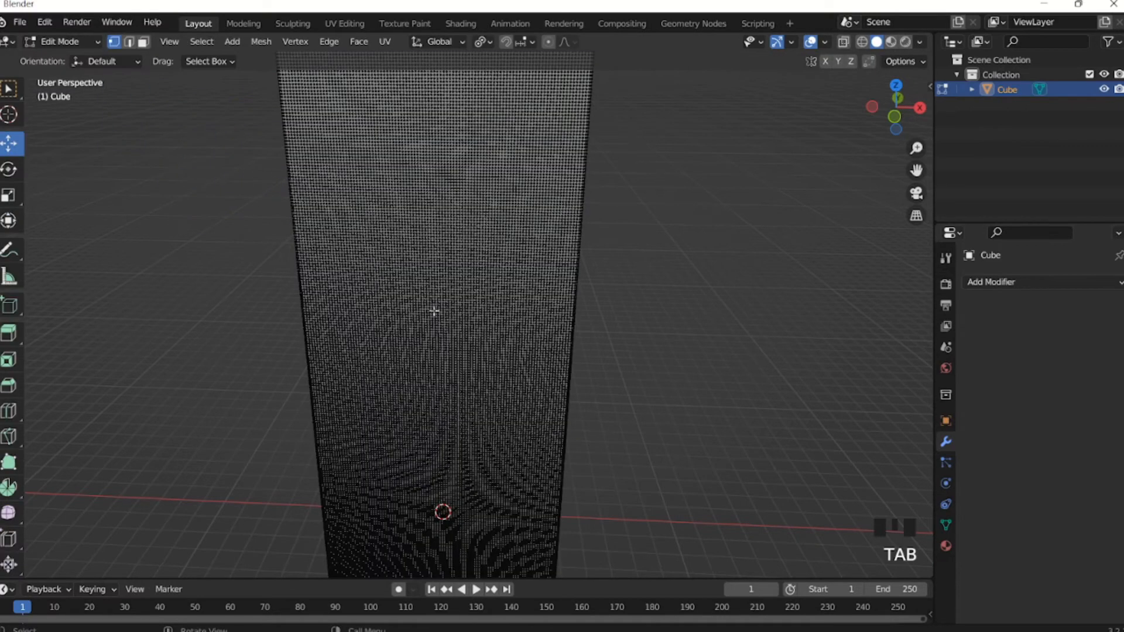
# Inspect the remeshed slab's vertex grid on the front face and switch the slab from Edit Mode to Sculpt Mode.
pyautogui.scroll(3, 464, 311)
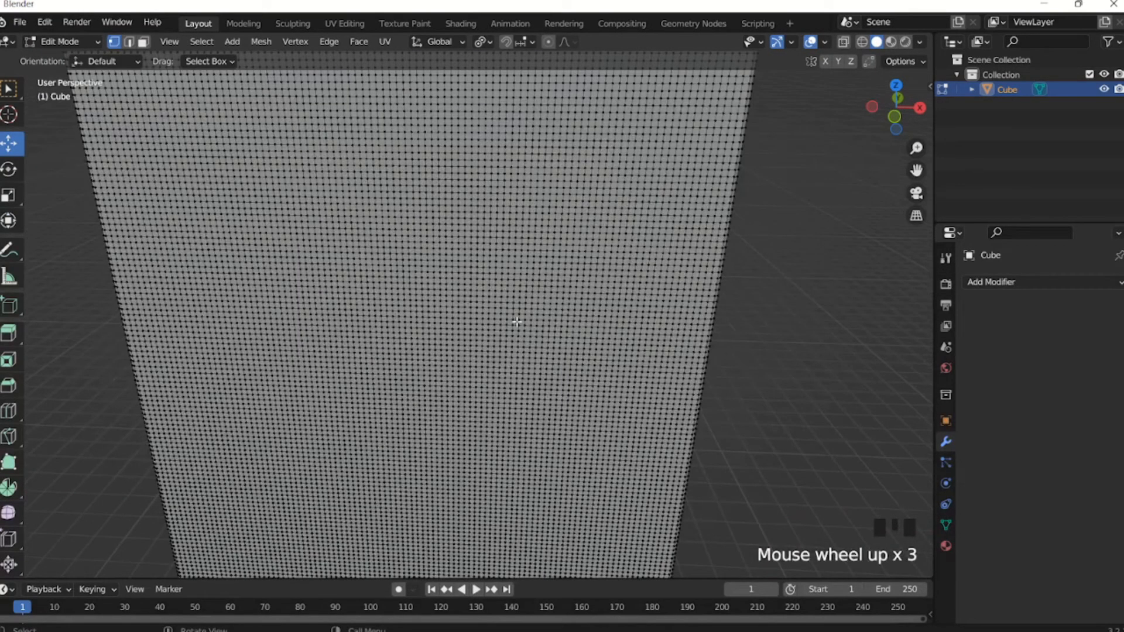
pyautogui.moveTo(578, 355); pyautogui.dragTo(134, 169, button='middle')
pyautogui.scroll(-2, 548, 337)
pyautogui.scroll(3, 389, 311)
pyautogui.scroll(-2, 396, 317)
pyautogui.scroll(-1, 395, 316)
pyautogui.click(58, 41)
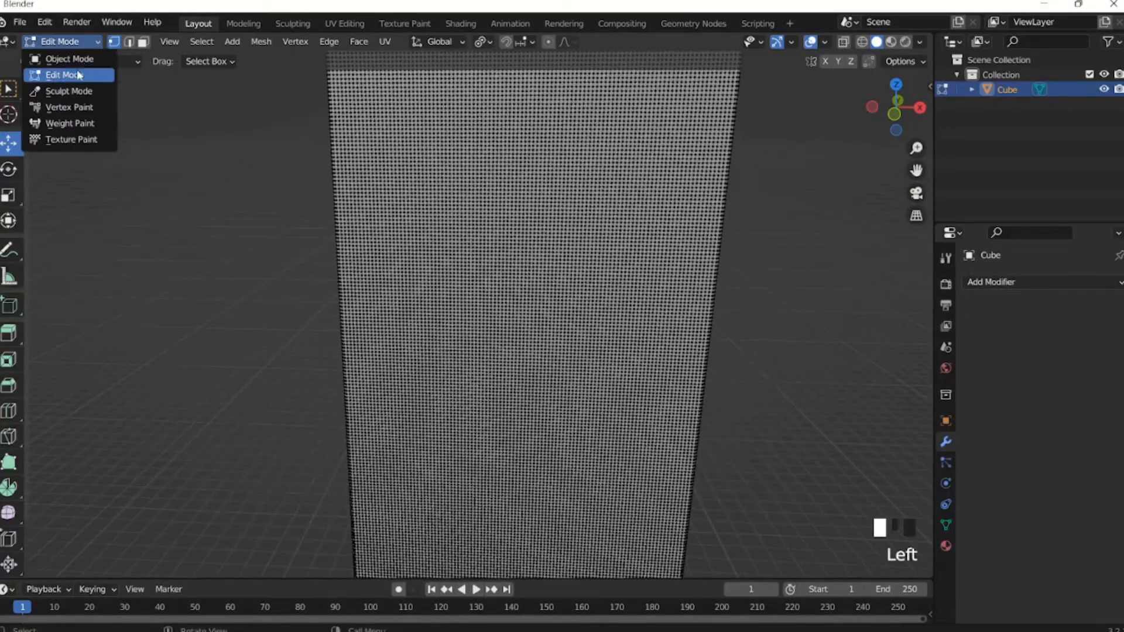
pyautogui.click(67, 91)
pyautogui.moveTo(453, 246)
pyautogui.keyDown('shift'); pyautogui.mouseDown(button='middle')
pyautogui.moveTo(457, 226)
pyautogui.moveTo(417, 315)
pyautogui.moveTo(409, 246)
pyautogui.moveTo(417, 269)
pyautogui.mouseUp(button='middle'); pyautogui.keyUp('shift')
pyautogui.scroll(-2, 460, 217)
pyautogui.scroll(2, 416, 264)
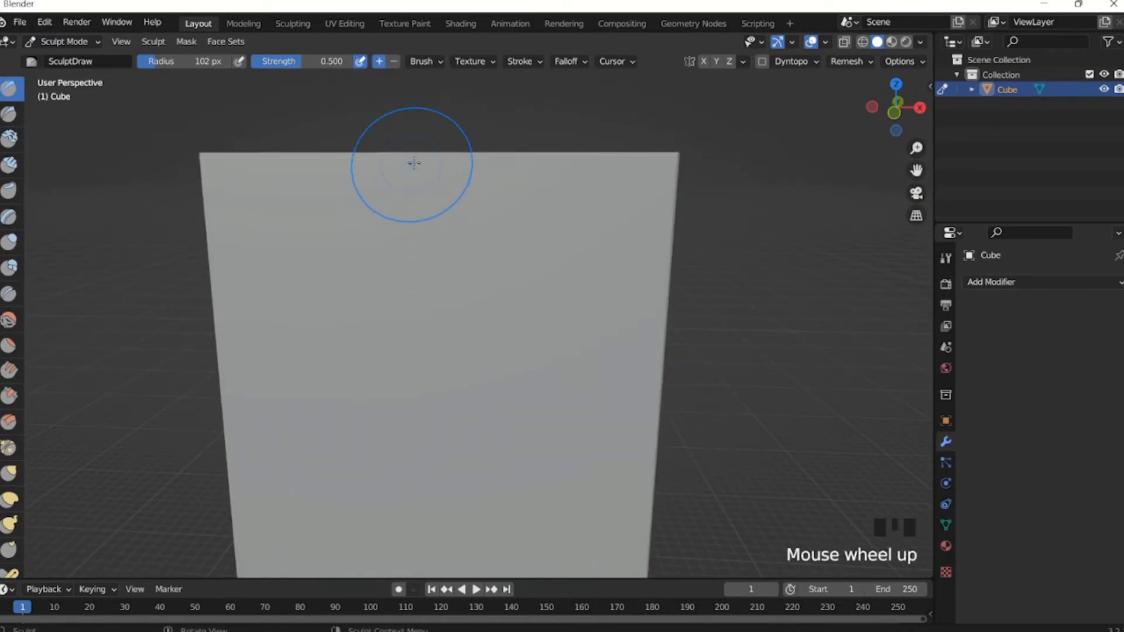
# Set the Draw brush's direction to subtract and reduce its radius to 34 px.
pyautogui.click(395, 61)
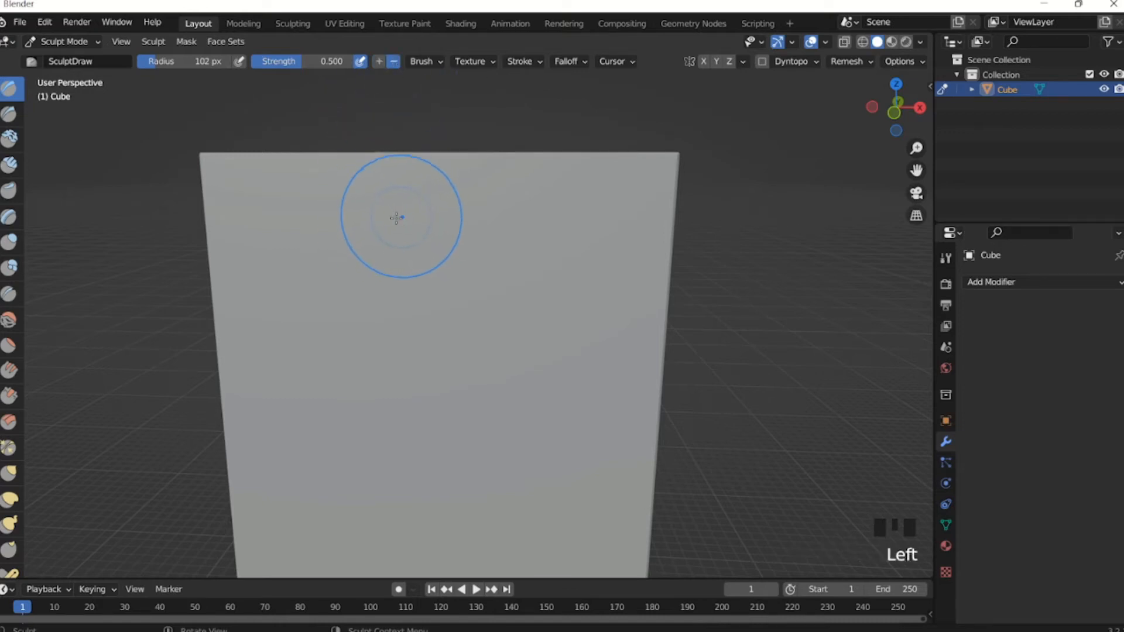
pyautogui.click(376, 63)
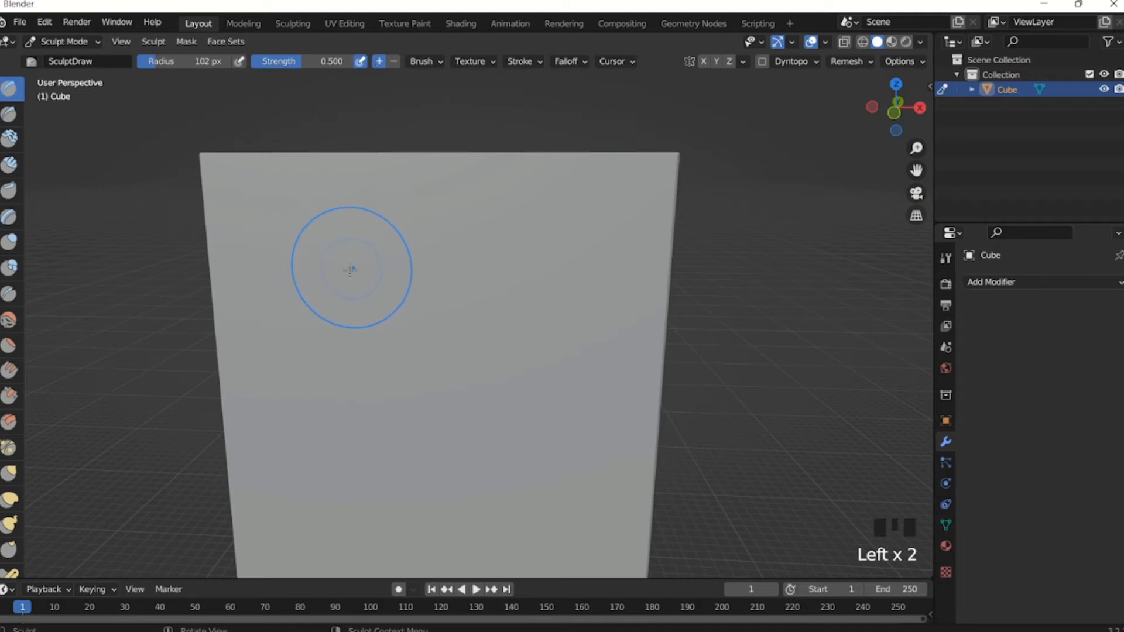
pyautogui.click(394, 62)
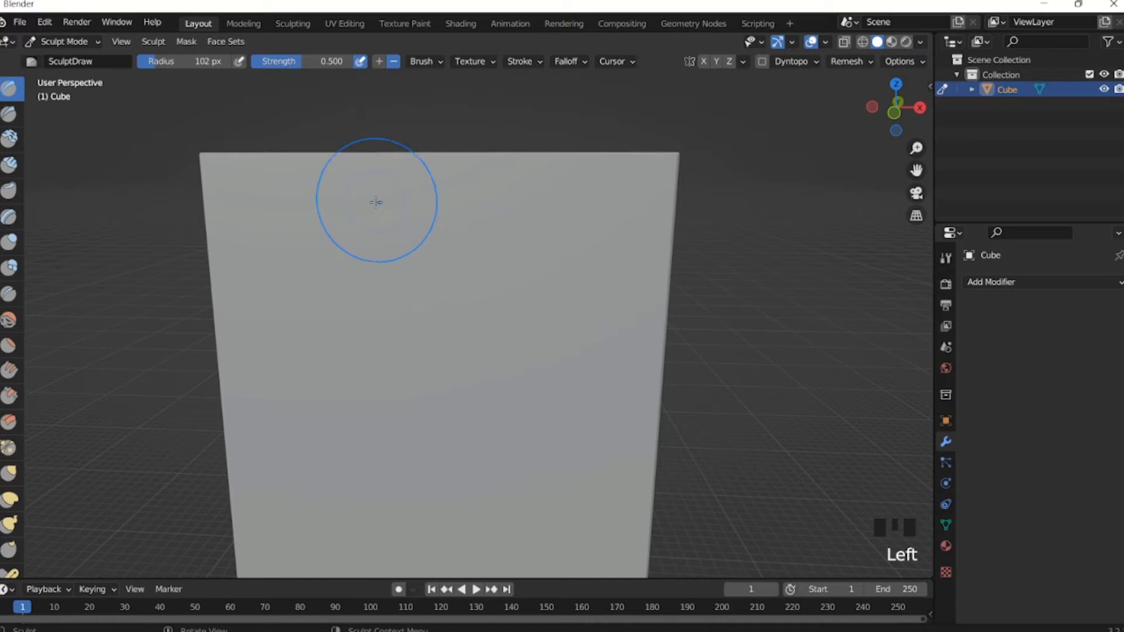
pyautogui.moveTo(403, 283)
pyautogui.mouseDown(button='middle')
pyautogui.moveTo(381, 283)
pyautogui.moveTo(385, 269)
pyautogui.moveTo(394, 268)
pyautogui.moveTo(390, 297)
pyautogui.mouseUp(button='middle')
pyautogui.press('f')
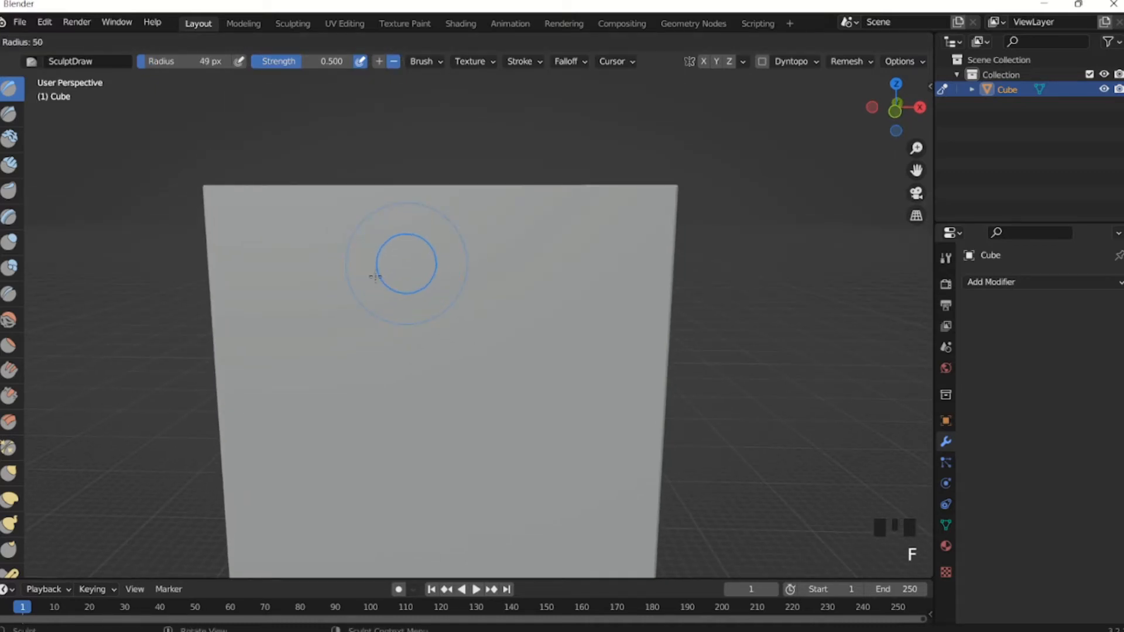
pyautogui.rightClick(446, 248)
pyautogui.press('f')
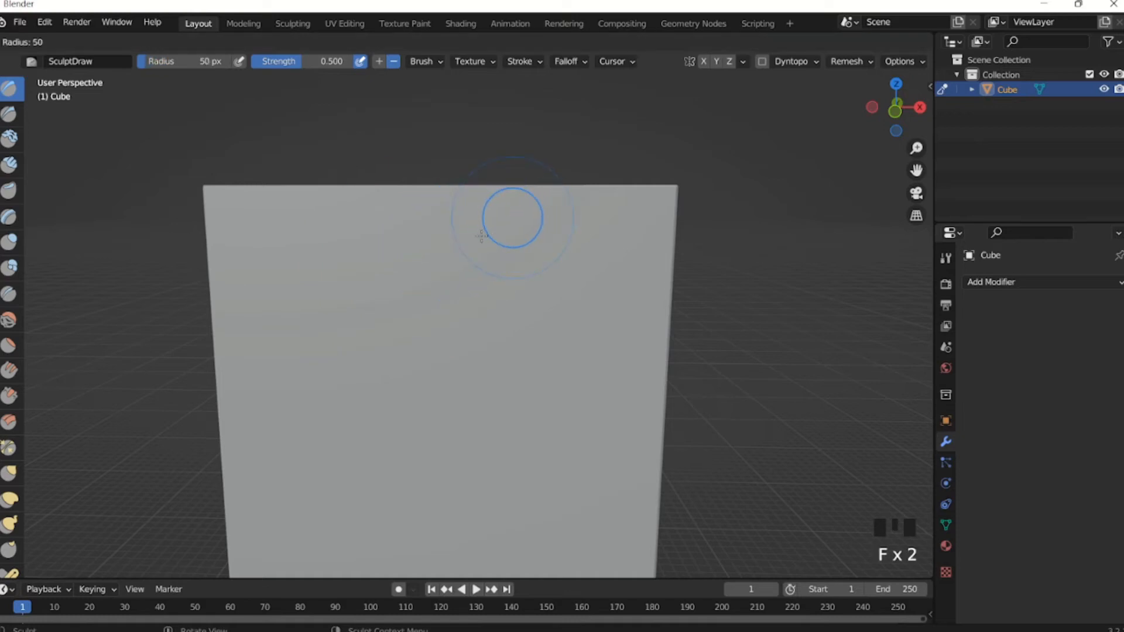
pyautogui.click(472, 244)
# Carve an S-shaped groove down the slab's front face from the middle of its top edge, using repeated strokes.
pyautogui.moveTo(432, 264)
pyautogui.mouseDown(button='middle')
pyautogui.moveTo(454, 231)
pyautogui.moveTo(422, 209)
pyautogui.moveTo(436, 217)
pyautogui.mouseUp(button='middle')
pyautogui.moveTo(420, 143); pyautogui.dragTo(433, 284)
pyautogui.moveTo(480, 358); pyautogui.dragTo(495, 403)
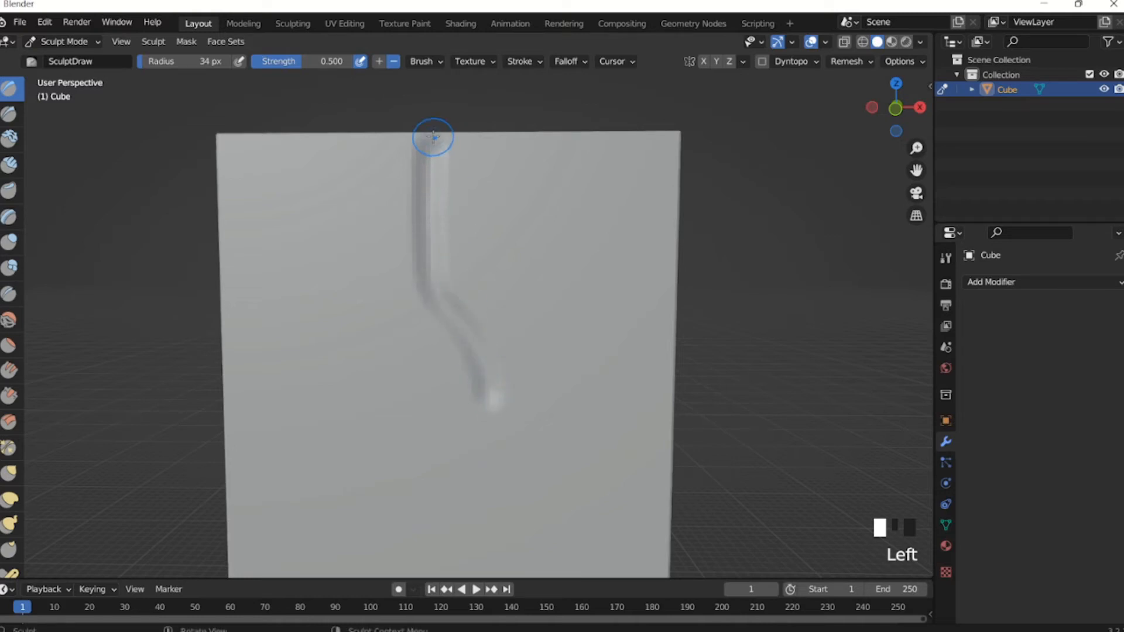
pyautogui.moveTo(433, 137); pyautogui.dragTo(438, 275)
pyautogui.moveTo(492, 381); pyautogui.dragTo(495, 429)
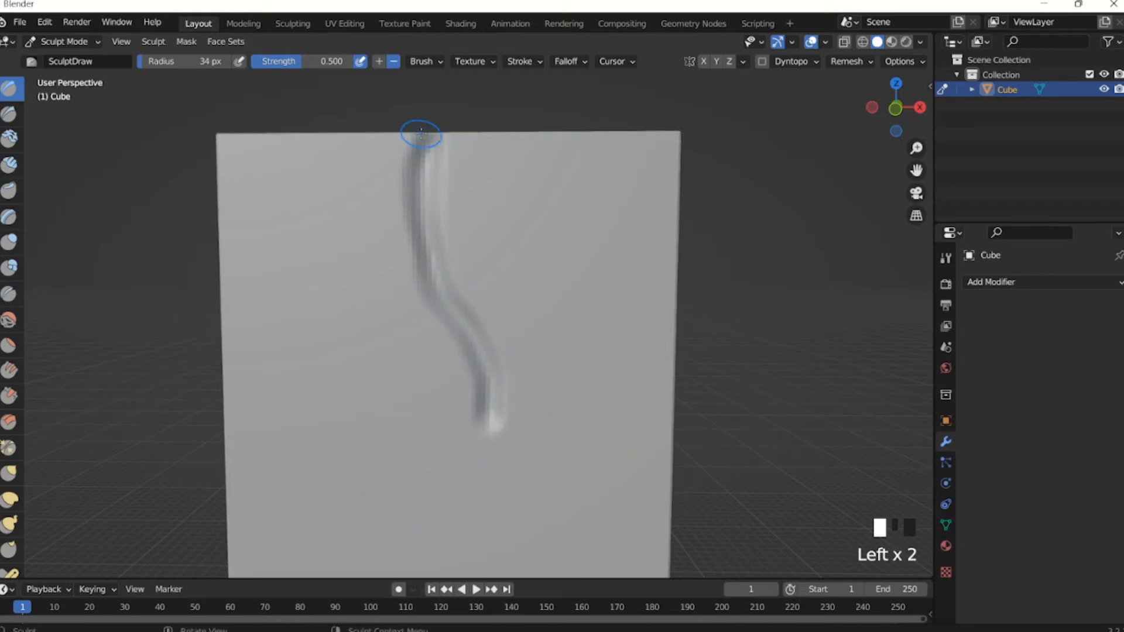
pyautogui.moveTo(421, 134)
pyautogui.mouseDown()
pyautogui.moveTo(437, 287)
pyautogui.moveTo(489, 393)
pyautogui.mouseUp()
pyautogui.moveTo(486, 447); pyautogui.dragTo(481, 469)
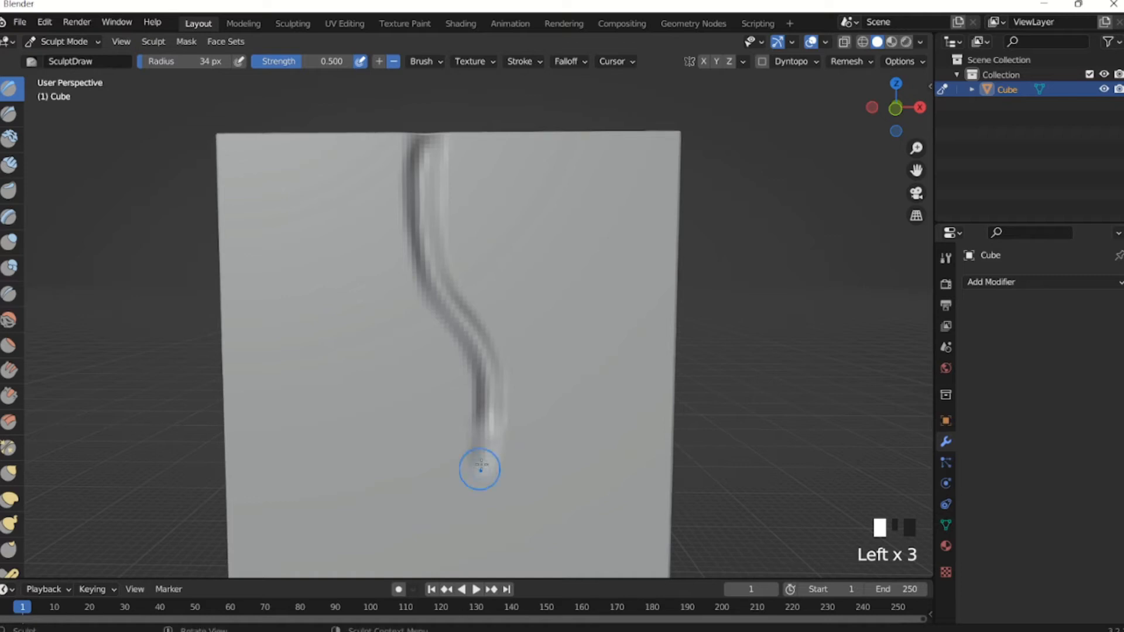
pyautogui.moveTo(493, 408); pyautogui.dragTo(475, 461)
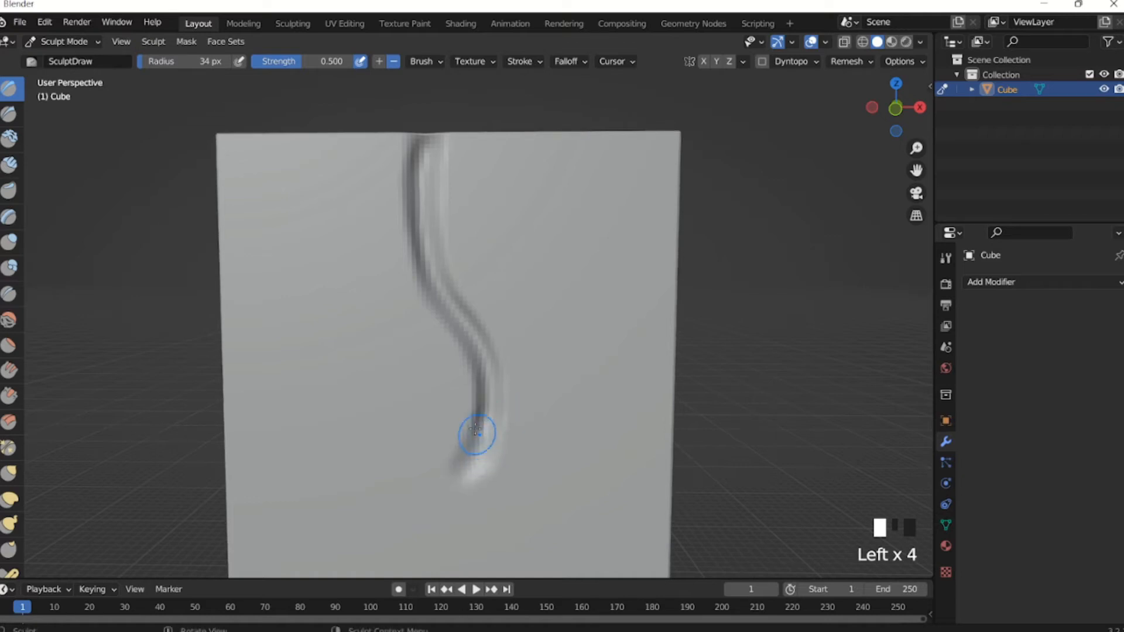
# Deepen the S-shaped groove with further subtracting strokes from the slab's top edge along its curve.
pyautogui.scroll(-7, 487, 366)
pyautogui.moveTo(485, 369); pyautogui.dragTo(461, 359, button='middle')
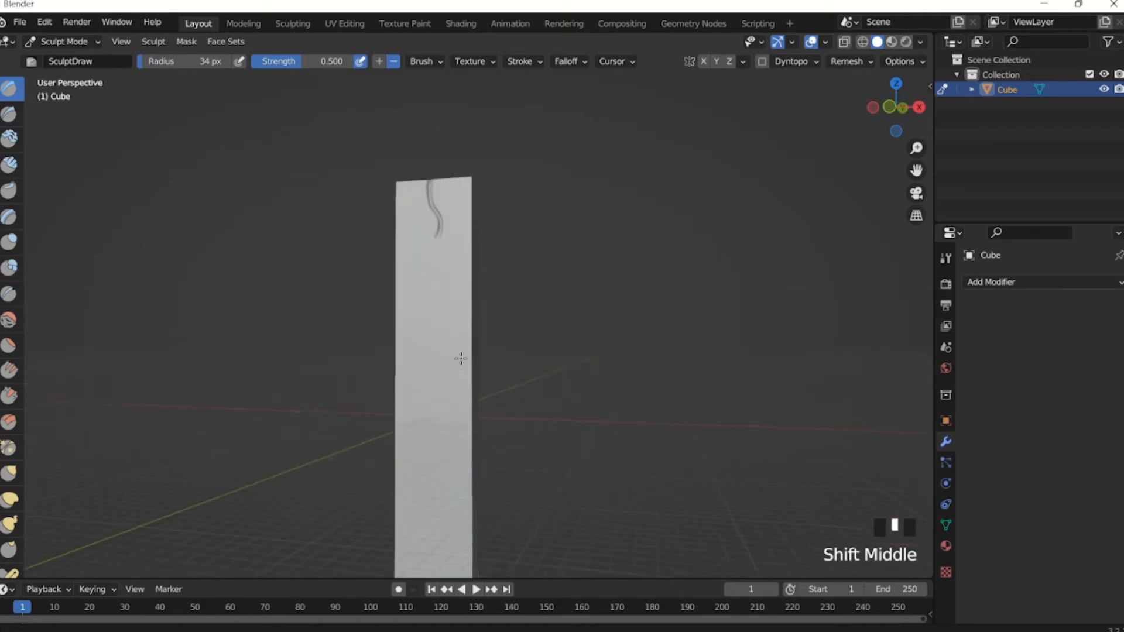
pyautogui.moveTo(457, 314); pyautogui.dragTo(449, 365, button='middle')
pyautogui.scroll(6, 419, 307)
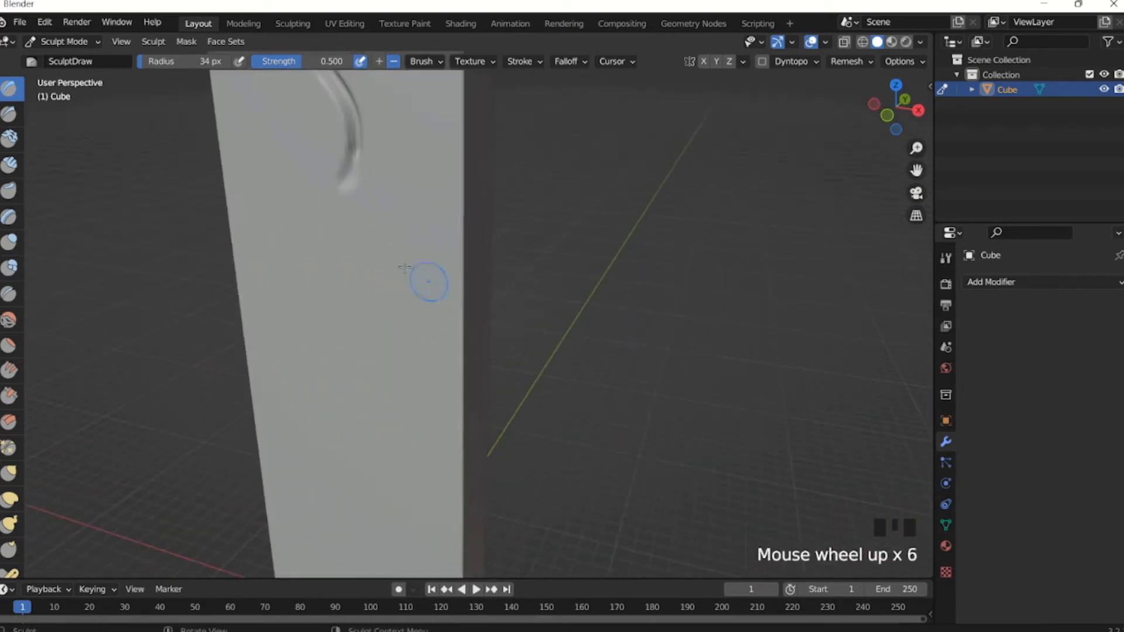
pyautogui.keyDown('shift'); pyautogui.moveTo(427, 283); pyautogui.dragTo(452, 395, button='middle'); pyautogui.keyUp('shift')
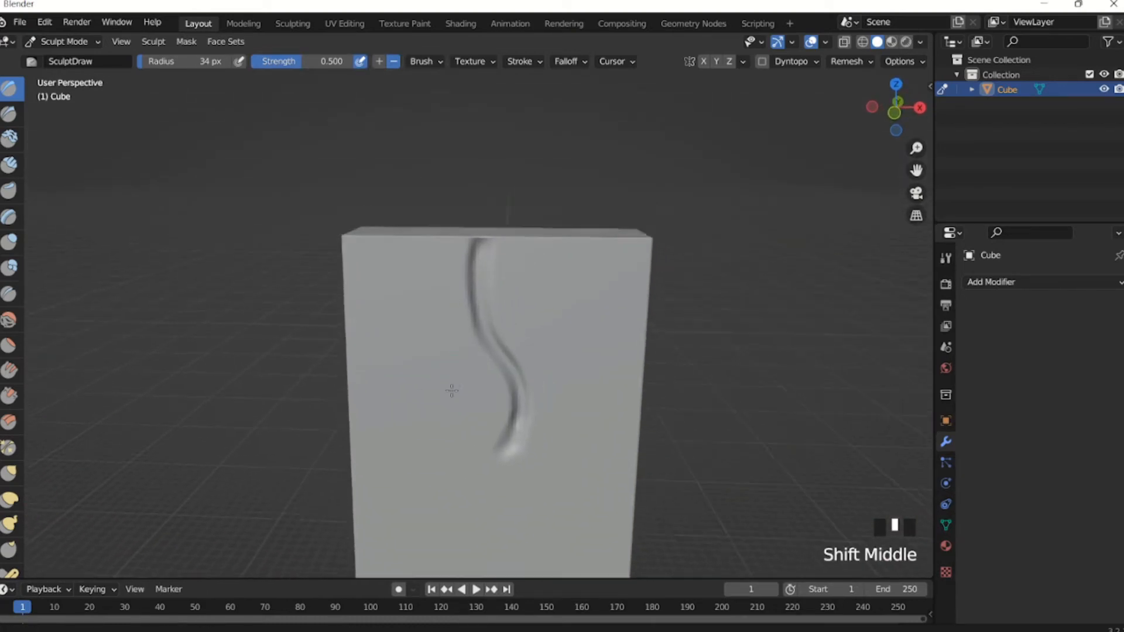
pyautogui.scroll(2, 452, 382)
pyautogui.moveTo(487, 226); pyautogui.dragTo(525, 398)
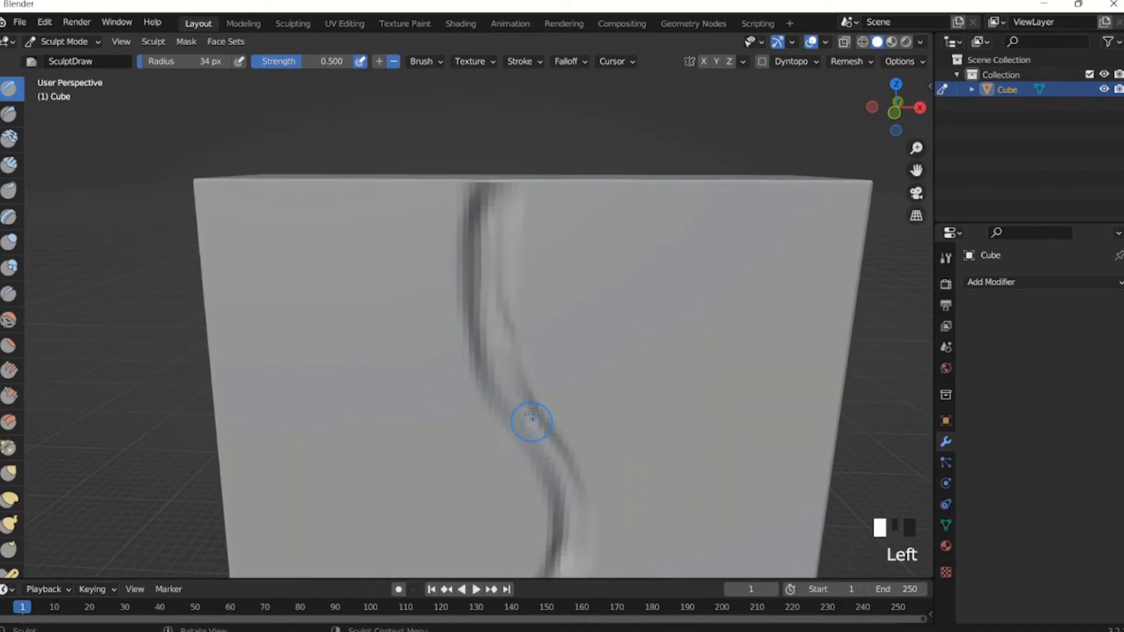
pyautogui.moveTo(491, 252); pyautogui.dragTo(493, 344)
pyautogui.moveTo(565, 471); pyautogui.dragTo(585, 469)
# Carve a second, shorter groove from the slab's top edge to the right of the S-shaped one.
pyautogui.moveTo(585, 469)
pyautogui.keyDown('shift'); pyautogui.mouseDown(button='middle')
pyautogui.moveTo(523, 369)
pyautogui.moveTo(499, 359)
pyautogui.moveTo(494, 311)
pyautogui.mouseUp(button='middle'); pyautogui.keyUp('shift')
pyautogui.moveTo(502, 181); pyautogui.dragTo(547, 376)
pyautogui.moveTo(505, 311)
pyautogui.mouseDown()
pyautogui.moveTo(482, 175)
pyautogui.moveTo(533, 393)
pyautogui.moveTo(483, 181)
pyautogui.moveTo(530, 339)
pyautogui.mouseUp()
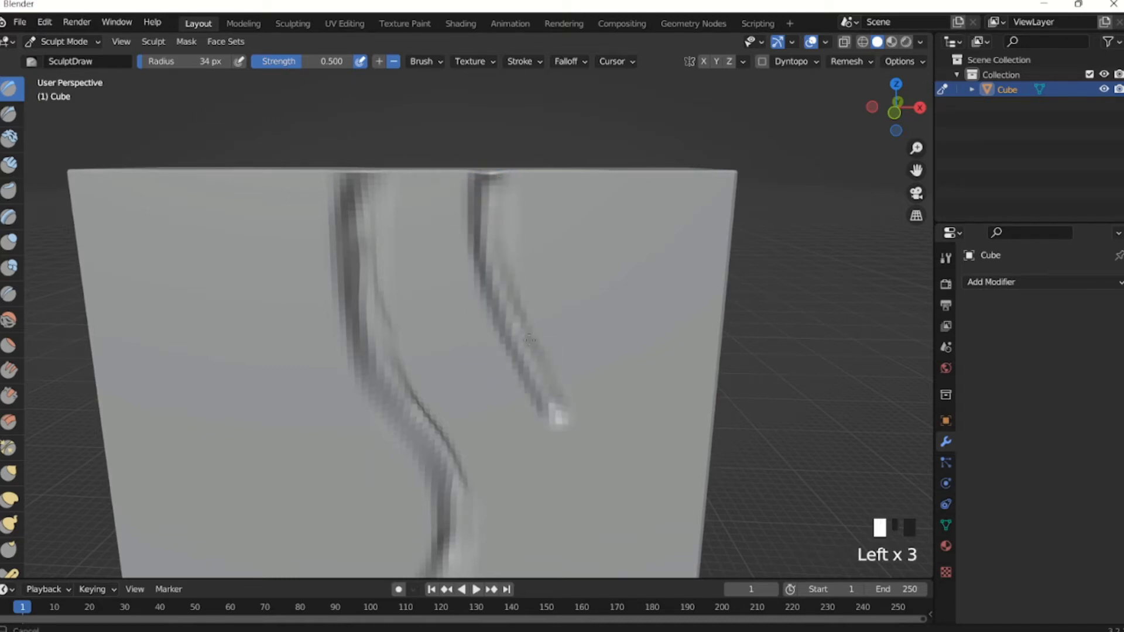
pyautogui.moveTo(484, 208); pyautogui.dragTo(572, 468)
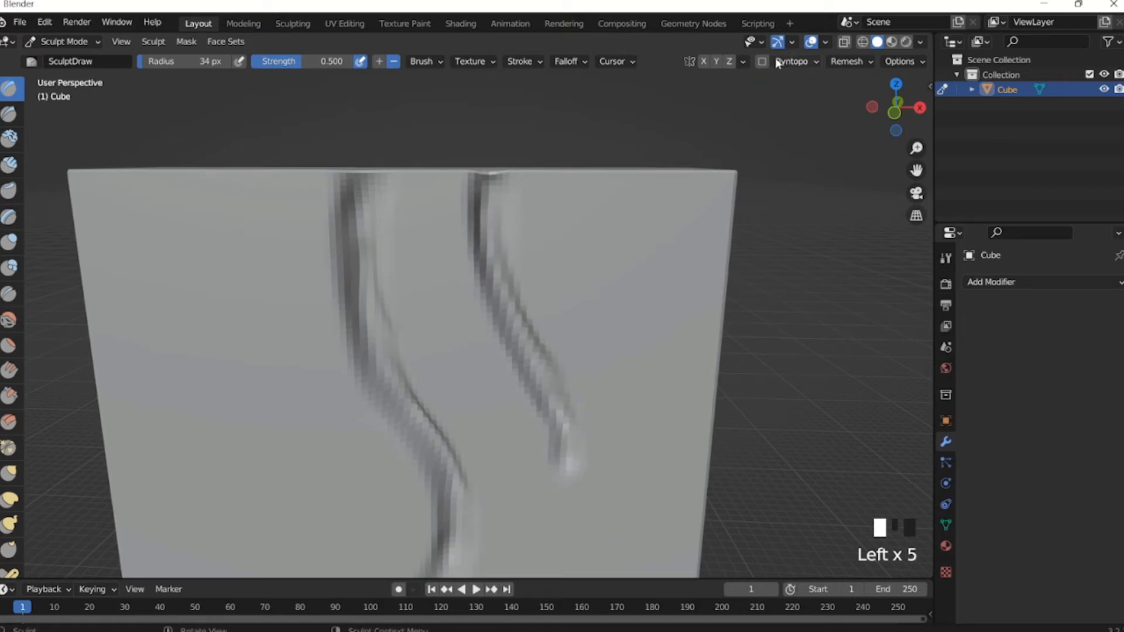
# Check the vertices around the two carved grooves in Edit Mode and return to Sculpt Mode.
pyautogui.keyDown('shift'); pyautogui.moveTo(627, 294); pyautogui.dragTo(596, 321, button='middle'); pyautogui.keyUp('shift')
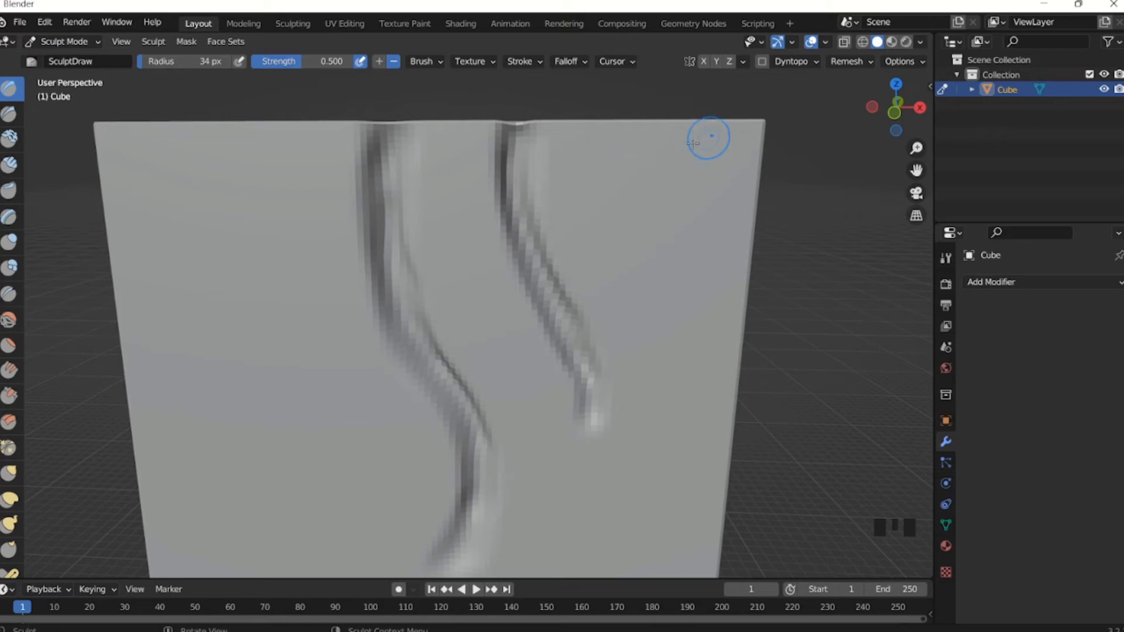
pyautogui.press('Tab')
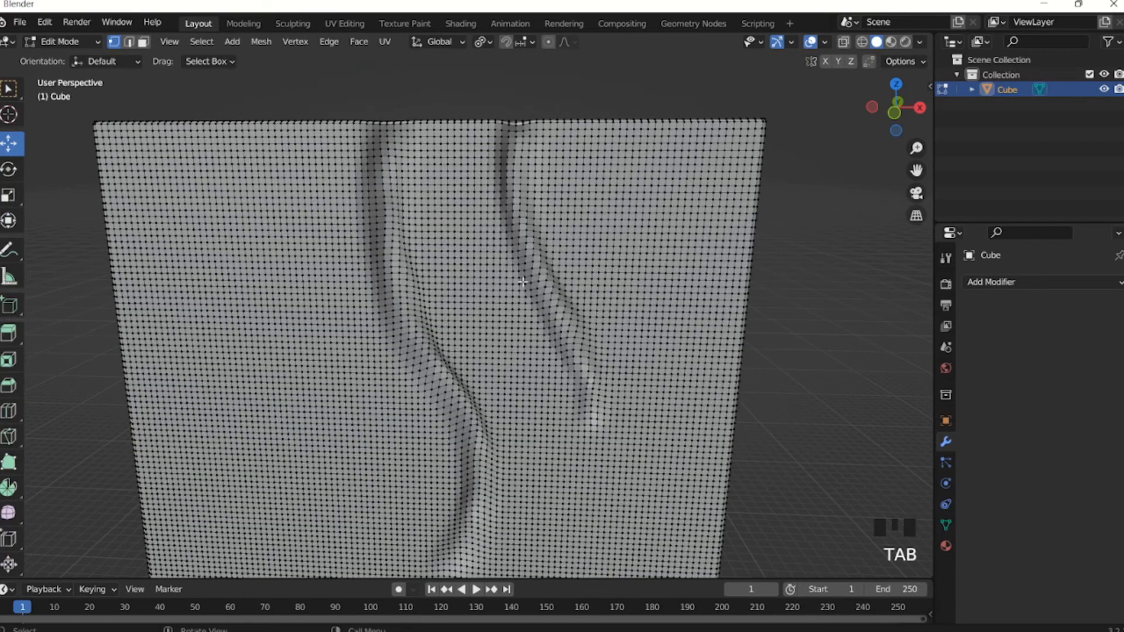
pyautogui.moveTo(522, 282)
pyautogui.mouseDown(button='middle')
pyautogui.moveTo(497, 329)
pyautogui.moveTo(452, 284)
pyautogui.moveTo(468, 314)
pyautogui.moveTo(487, 241)
pyautogui.mouseUp(button='middle')
pyautogui.press('Tab')
pyautogui.press('Tab')
pyautogui.press('Tab')
# Carve a third curved groove left of the S-shaped one, and curl the S-shaped groove's lower end into an upward hook.
pyautogui.moveTo(500, 183)
pyautogui.mouseDown()
pyautogui.moveTo(557, 410)
pyautogui.moveTo(504, 213)
pyautogui.moveTo(548, 394)
pyautogui.mouseUp()
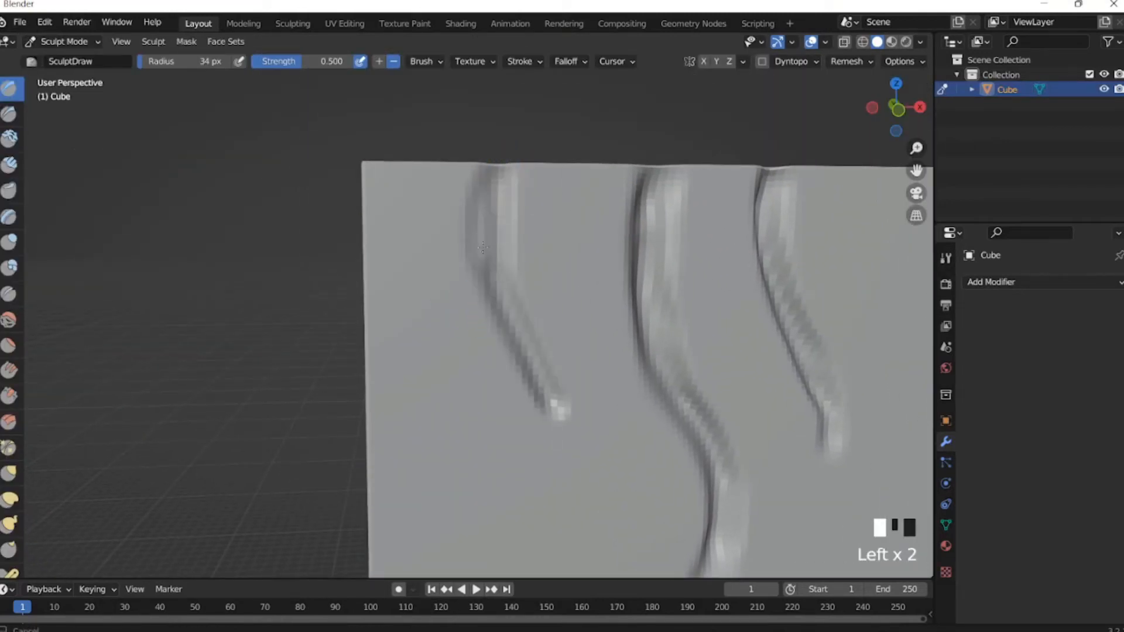
pyautogui.moveTo(485, 168); pyautogui.dragTo(527, 366)
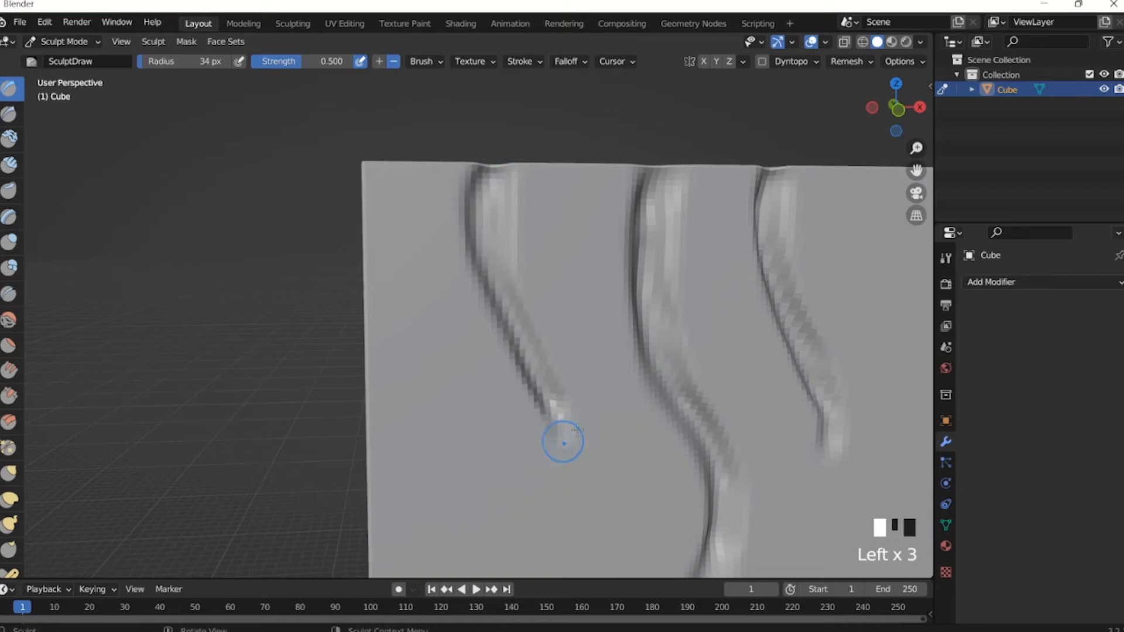
pyautogui.moveTo(564, 443)
pyautogui.keyDown('shift'); pyautogui.mouseDown(button='middle')
pyautogui.moveTo(557, 359)
pyautogui.moveTo(533, 281)
pyautogui.mouseUp(button='middle'); pyautogui.keyUp('shift')
pyautogui.keyDown('shift'); pyautogui.moveTo(478, 179); pyautogui.dragTo(481, 213, button='middle'); pyautogui.keyUp('shift')
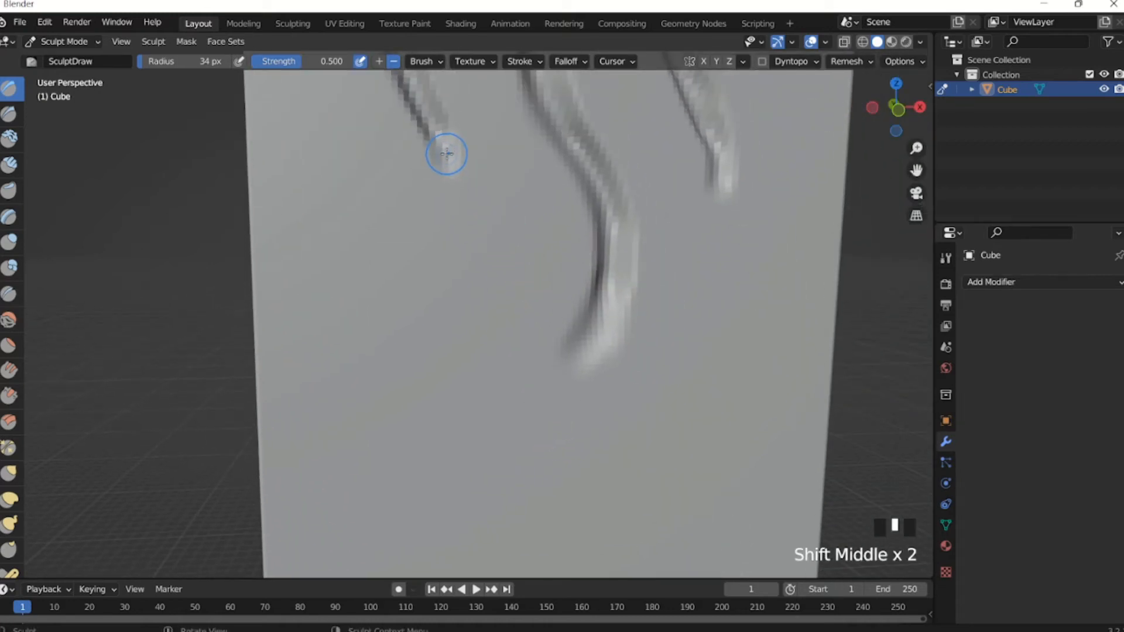
pyautogui.moveTo(447, 153); pyautogui.dragTo(430, 269)
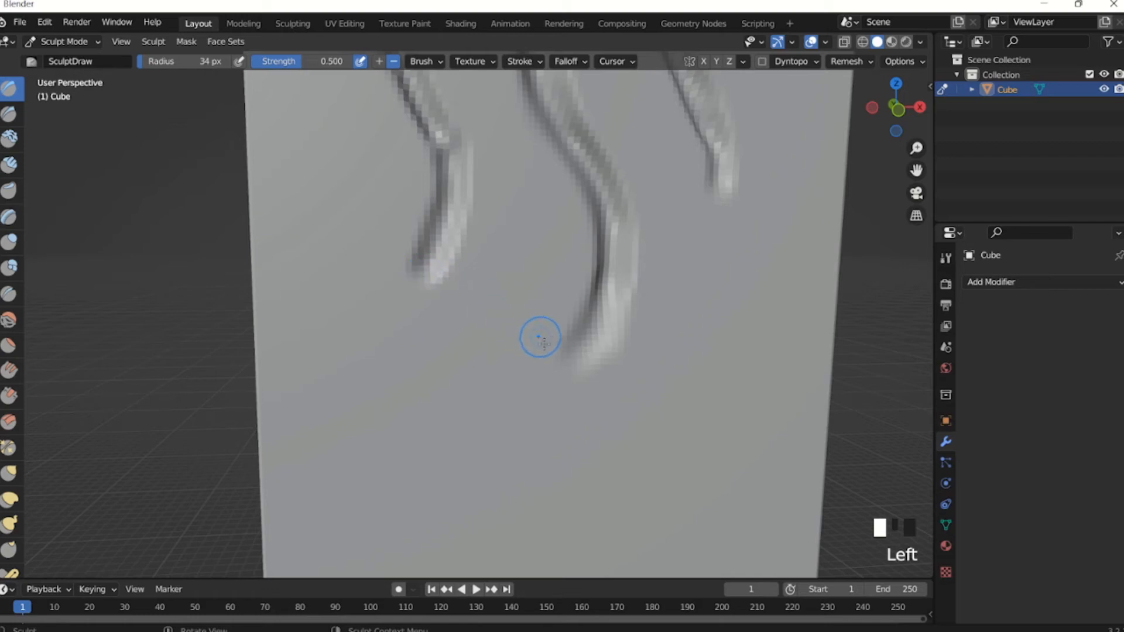
pyautogui.moveTo(590, 353)
pyautogui.mouseDown()
pyautogui.moveTo(575, 361)
pyautogui.moveTo(509, 253)
pyautogui.moveTo(527, 236)
pyautogui.mouseUp()
pyautogui.moveTo(530, 234)
pyautogui.mouseDown()
pyautogui.moveTo(540, 362)
pyautogui.moveTo(593, 313)
pyautogui.moveTo(505, 314)
pyautogui.moveTo(527, 248)
pyautogui.mouseUp()
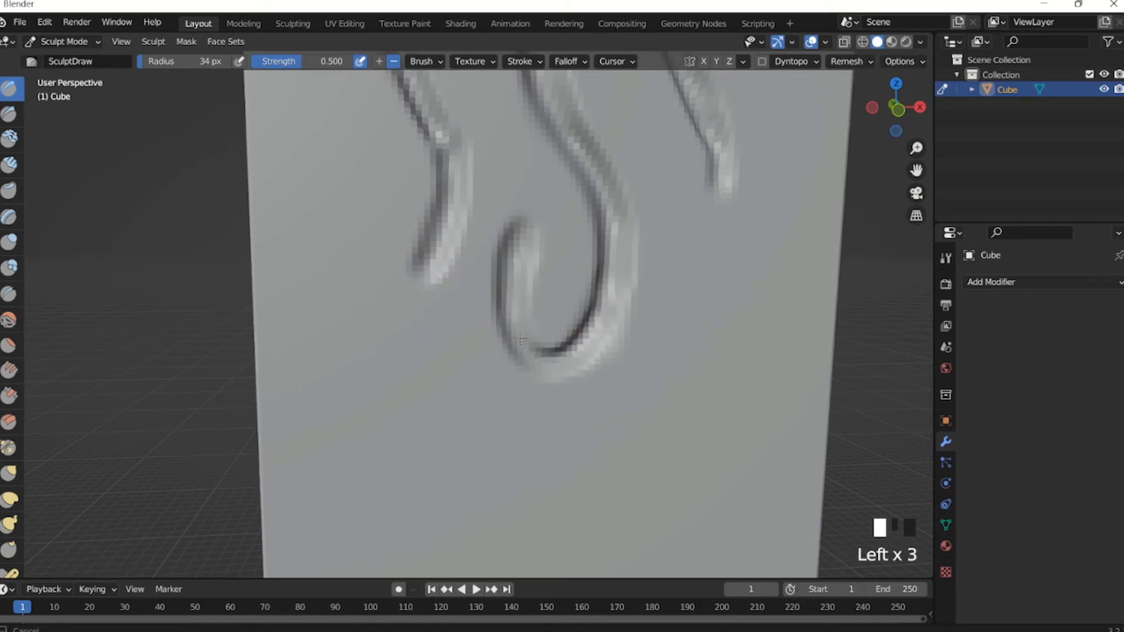
# Carve a bent groove below the short right-hand groove, slanting down toward the slab's right edge.
pyautogui.scroll(-3, 588, 316)
pyautogui.keyDown('shift'); pyautogui.moveTo(593, 289); pyautogui.dragTo(550, 285, button='middle'); pyautogui.keyUp('shift')
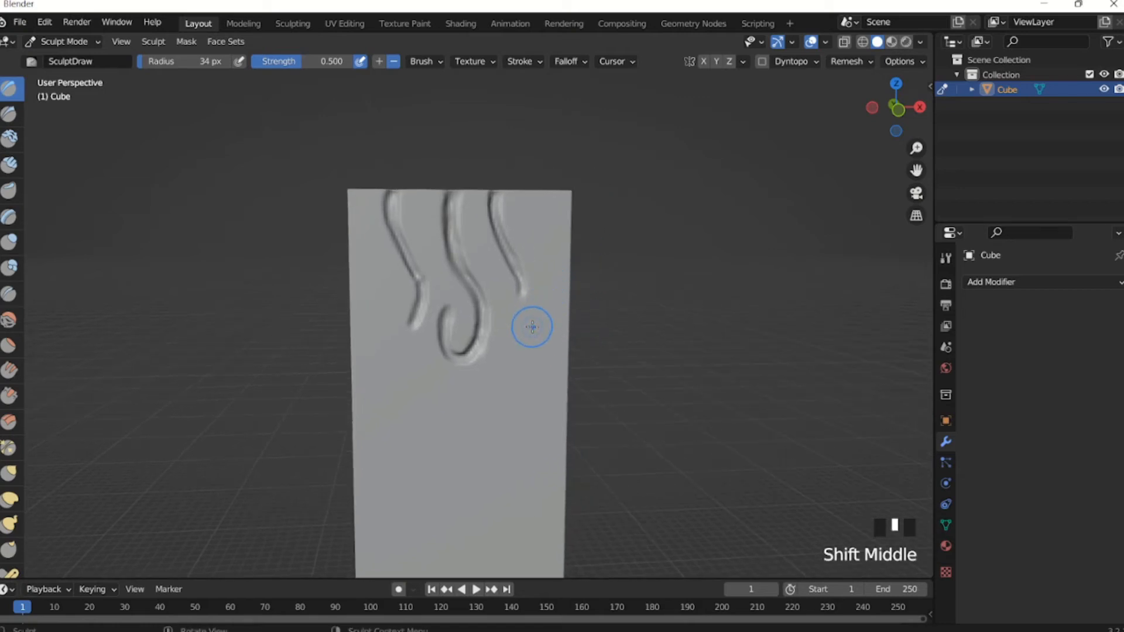
pyautogui.scroll(3, 532, 326)
pyautogui.keyDown('shift'); pyautogui.moveTo(574, 331); pyautogui.dragTo(527, 269, button='middle'); pyautogui.keyUp('shift')
pyautogui.moveTo(520, 173); pyautogui.dragTo(529, 351)
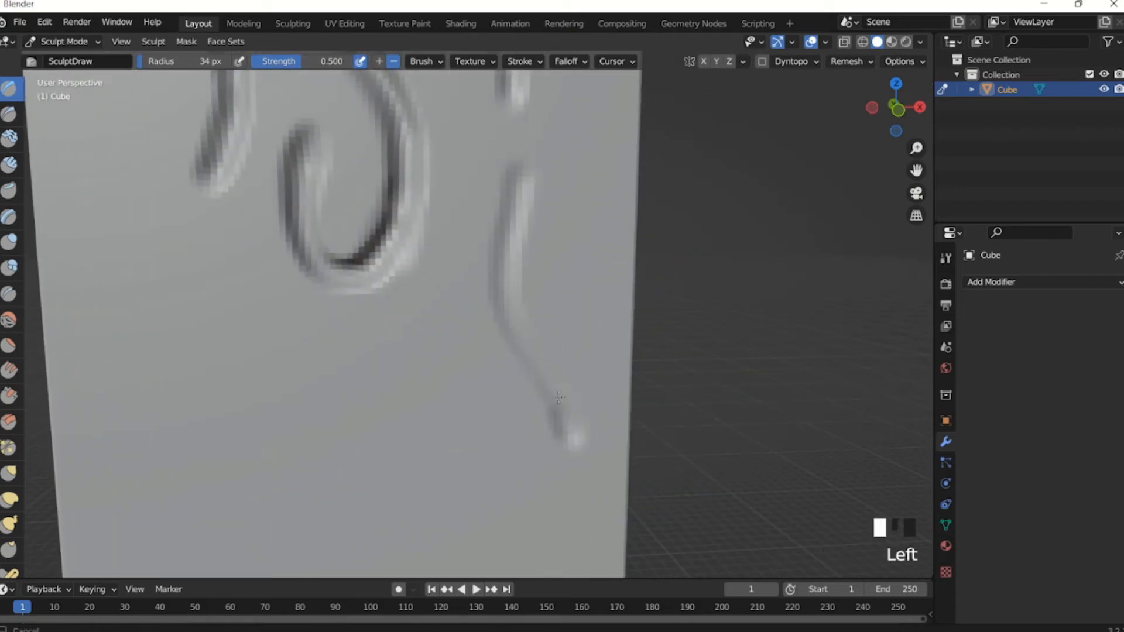
pyautogui.moveTo(521, 171); pyautogui.dragTo(569, 428)
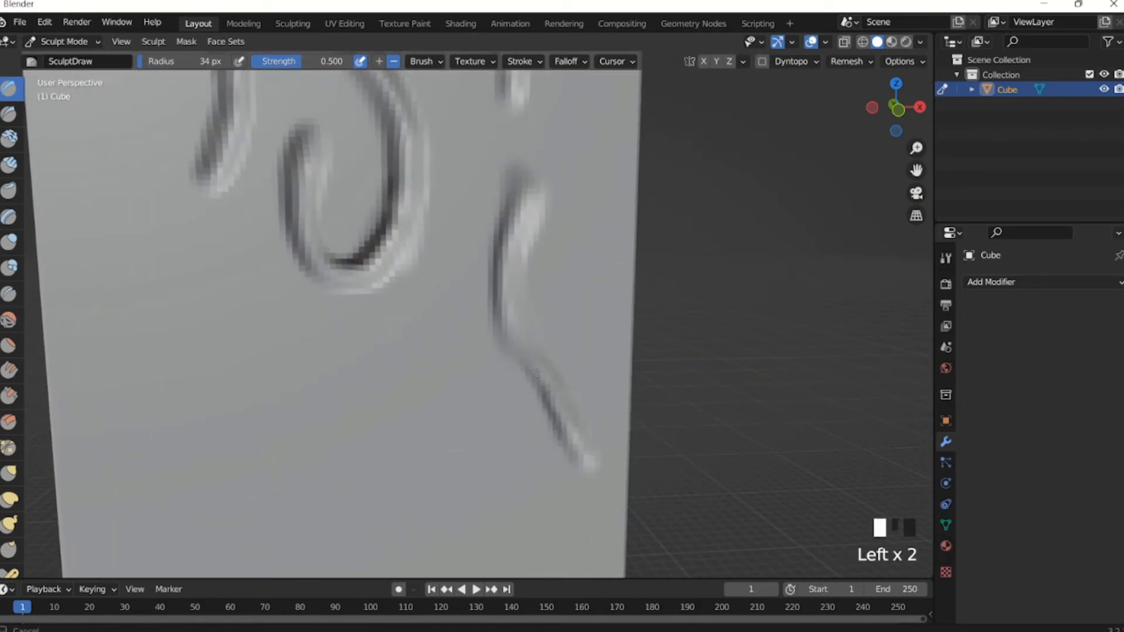
# Carve two long wavy grooves on the front face, one below the hooked groove and another to its left.
pyautogui.keyDown('shift'); pyautogui.moveTo(486, 416); pyautogui.dragTo(572, 283, button='middle'); pyautogui.keyUp('shift')
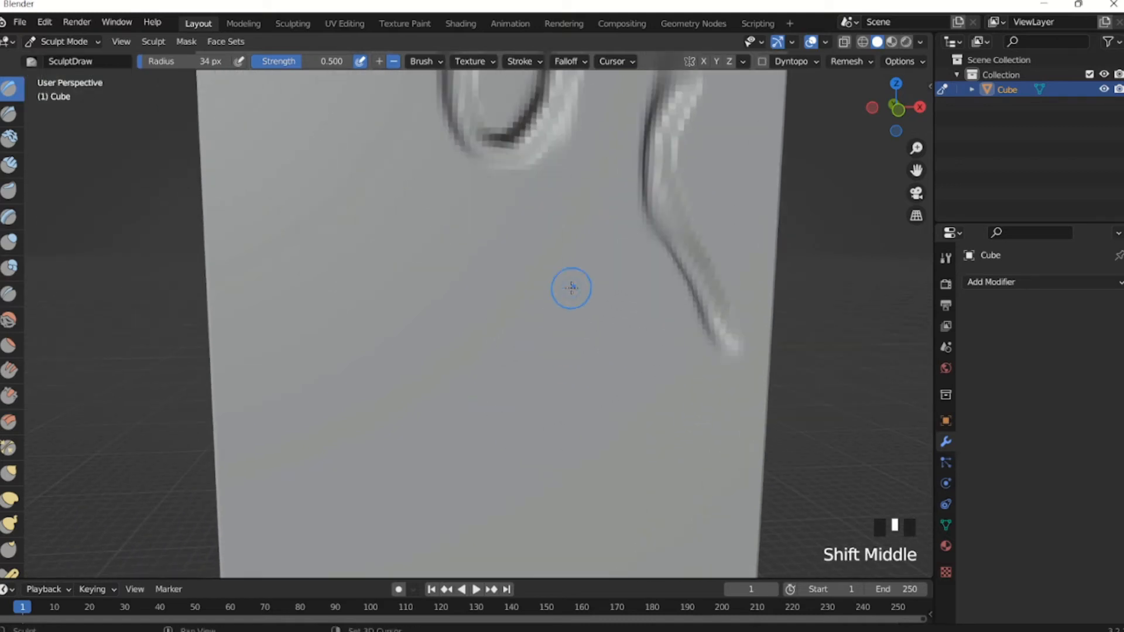
pyautogui.keyDown('shift'); pyautogui.moveTo(455, 271); pyautogui.dragTo(492, 220, button='middle'); pyautogui.keyUp('shift')
pyautogui.moveTo(545, 169)
pyautogui.mouseDown()
pyautogui.moveTo(582, 511)
pyautogui.moveTo(544, 181)
pyautogui.moveTo(530, 310)
pyautogui.moveTo(568, 512)
pyautogui.mouseUp()
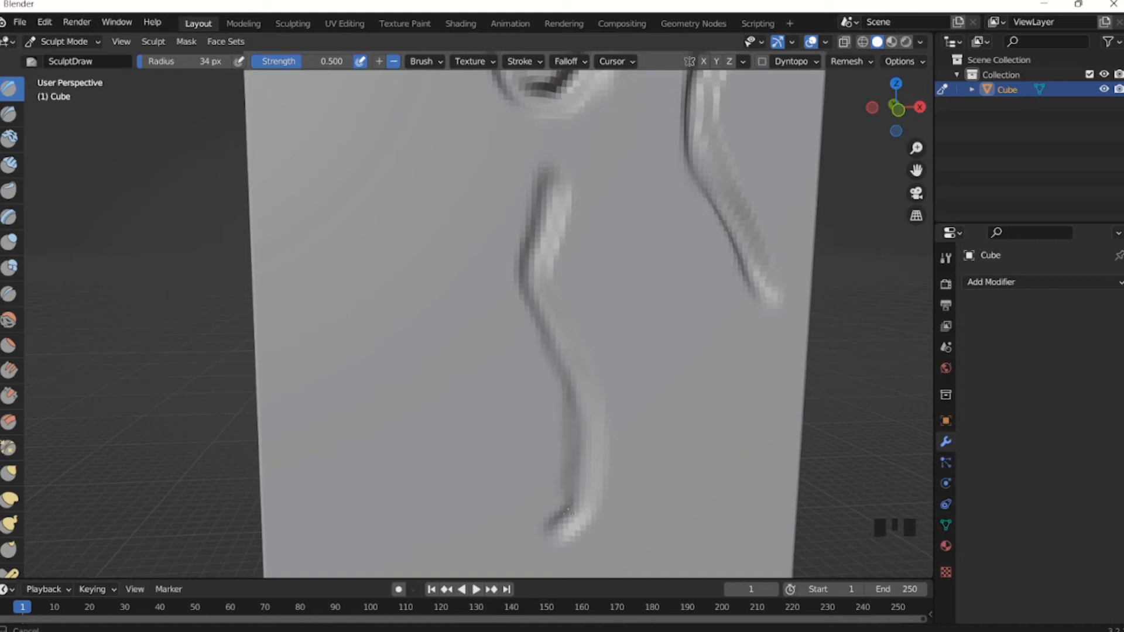
pyautogui.keyDown('shift'); pyautogui.moveTo(474, 321); pyautogui.dragTo(545, 219, button='middle'); pyautogui.keyUp('shift')
pyautogui.moveTo(470, 123)
pyautogui.mouseDown()
pyautogui.moveTo(530, 477)
pyautogui.moveTo(479, 281)
pyautogui.moveTo(478, 131)
pyautogui.moveTo(463, 144)
pyautogui.moveTo(521, 472)
pyautogui.moveTo(476, 253)
pyautogui.moveTo(478, 142)
pyautogui.moveTo(516, 343)
pyautogui.mouseUp()
pyautogui.moveTo(523, 467)
pyautogui.mouseDown()
pyautogui.moveTo(471, 234)
pyautogui.moveTo(469, 132)
pyautogui.moveTo(521, 342)
pyautogui.mouseUp()
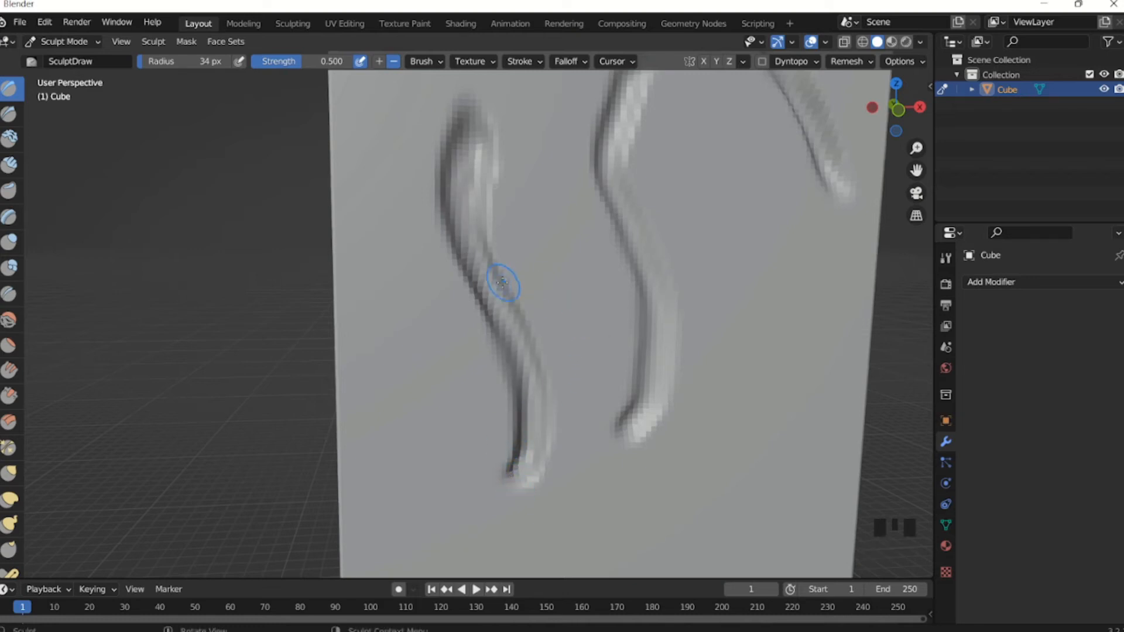
# Set the Draw brush's radius to 40 px and its strength to 1.000.
pyautogui.rightClick(510, 272)
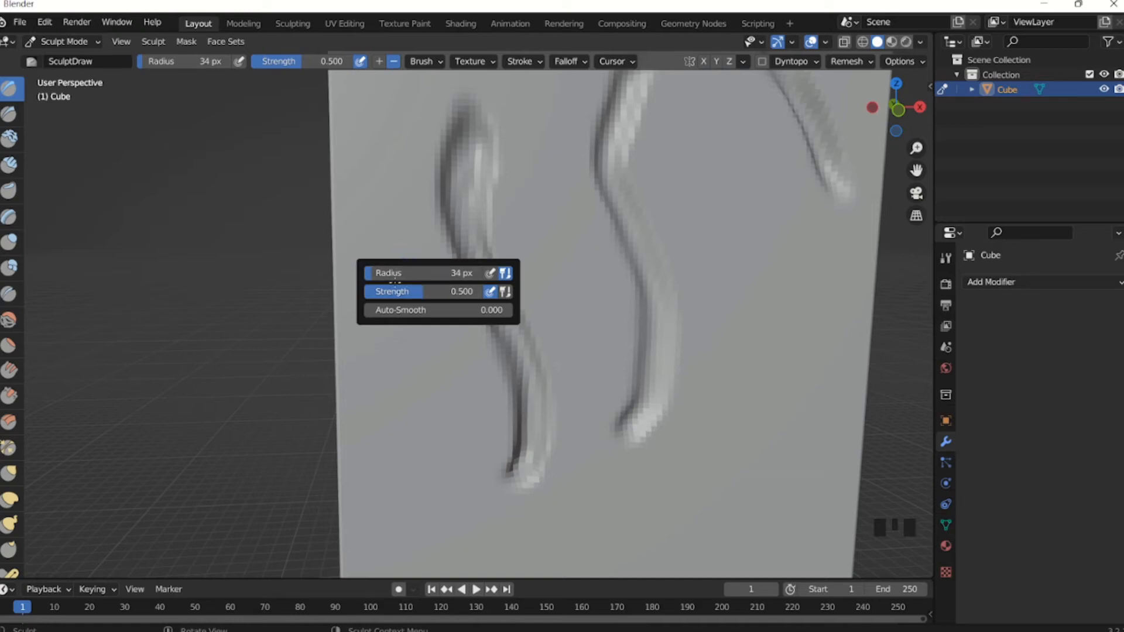
pyautogui.press('f')
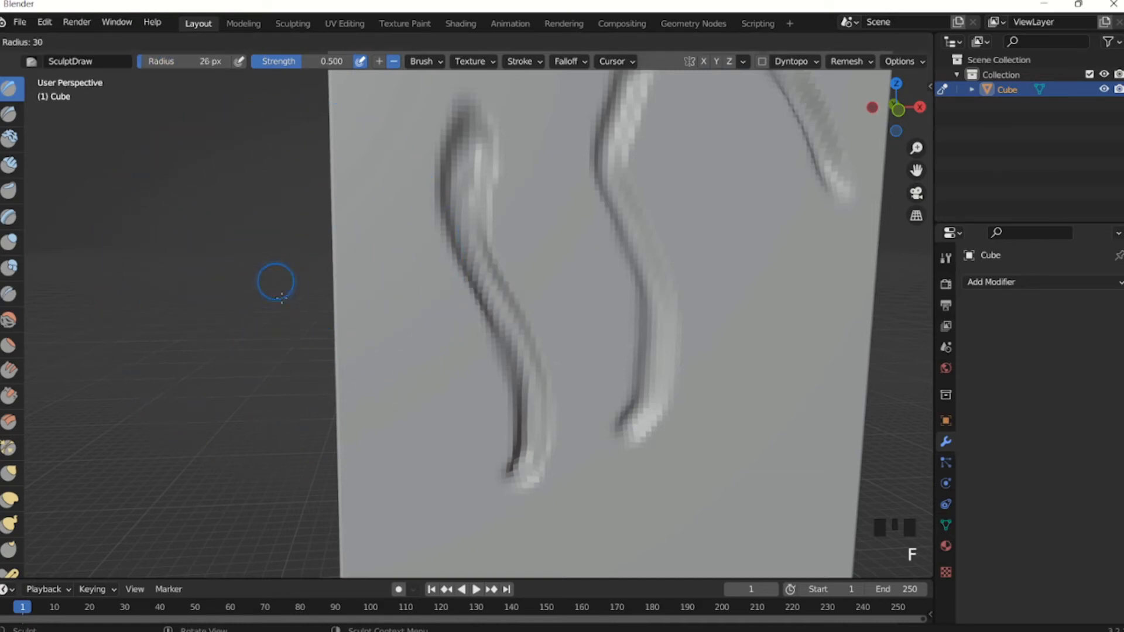
pyautogui.click(279, 300)
pyautogui.rightClick(391, 296)
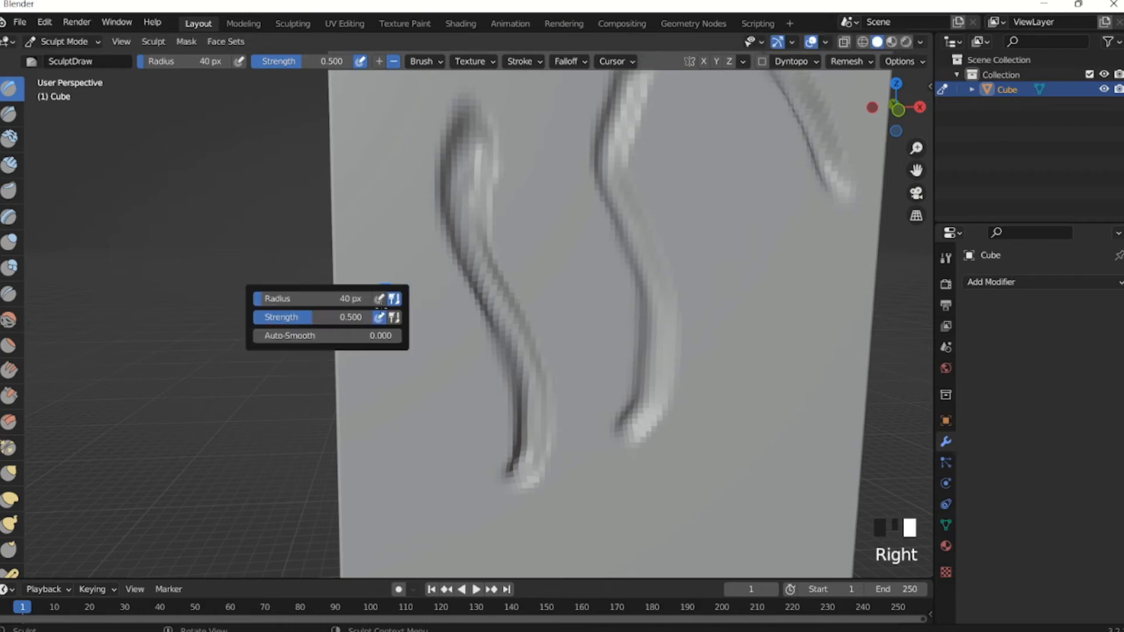
pyautogui.moveTo(343, 325); pyautogui.dragTo(439, 326)
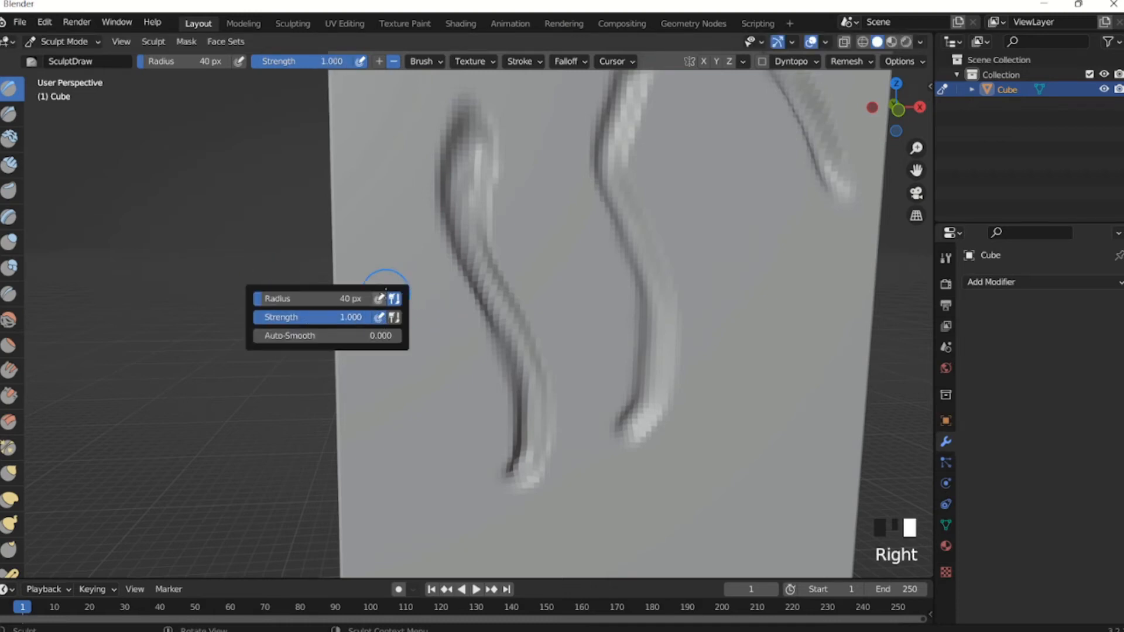
# Carve a long curved groove near the slab's right edge and a wavy one below the central groove.
pyautogui.keyDown('shift'); pyautogui.moveTo(718, 349); pyautogui.dragTo(512, 209, button='middle'); pyautogui.keyUp('shift')
pyautogui.moveTo(541, 115)
pyautogui.mouseDown()
pyautogui.moveTo(602, 263)
pyautogui.moveTo(565, 434)
pyautogui.moveTo(516, 477)
pyautogui.mouseUp()
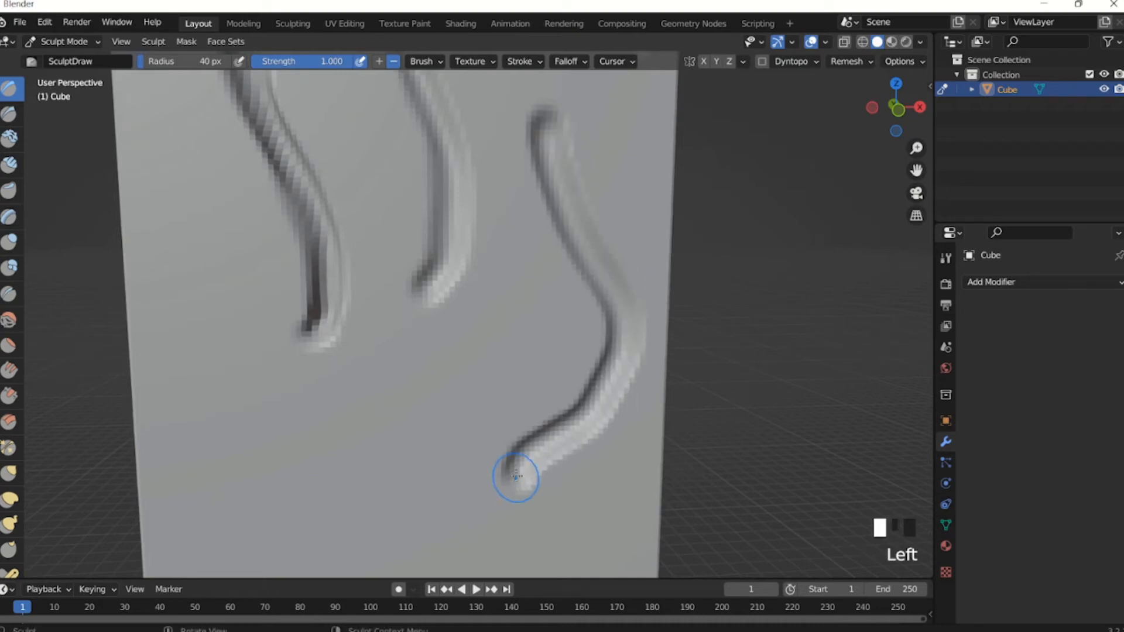
pyautogui.keyDown('shift'); pyautogui.moveTo(500, 438); pyautogui.dragTo(580, 329, button='middle'); pyautogui.keyUp('shift')
pyautogui.moveTo(579, 159); pyautogui.dragTo(644, 510)
# Carve two more wavy grooves in sequence further down the middle of the front face.
pyautogui.keyDown('shift'); pyautogui.moveTo(644, 509); pyautogui.dragTo(673, 351, button='middle'); pyautogui.keyUp('shift')
pyautogui.moveTo(527, 190)
pyautogui.mouseDown()
pyautogui.moveTo(587, 376)
pyautogui.moveTo(618, 535)
pyautogui.mouseUp()
pyautogui.moveTo(618, 536)
pyautogui.keyDown('shift'); pyautogui.mouseDown(button='middle')
pyautogui.moveTo(678, 326)
pyautogui.moveTo(673, 241)
pyautogui.mouseUp(button='middle'); pyautogui.keyUp('shift')
pyautogui.moveTo(598, 196)
pyautogui.mouseDown()
pyautogui.moveTo(545, 398)
pyautogui.moveTo(564, 498)
pyautogui.mouseUp()
pyautogui.keyDown('shift'); pyautogui.moveTo(563, 499); pyautogui.dragTo(557, 367, button='middle'); pyautogui.keyUp('shift')
pyautogui.scroll(-8, 532, 334)
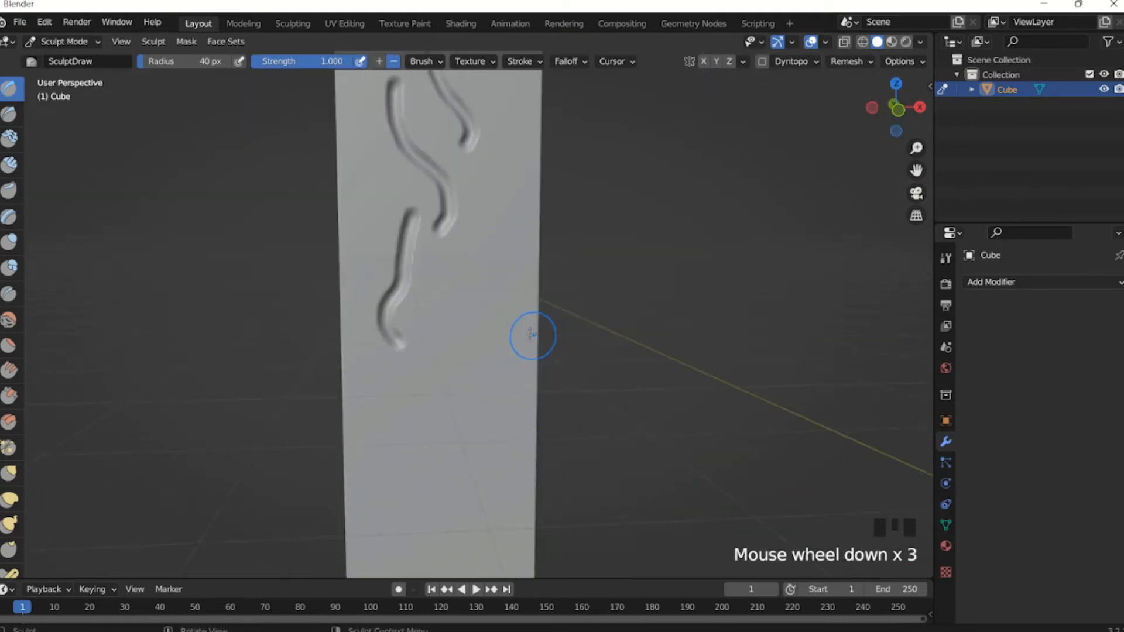
# Carve a chain of long curved grooves down the right half of the front face toward its lower end.
pyautogui.keyDown('shift'); pyautogui.moveTo(493, 288); pyautogui.dragTo(516, 344, button='middle'); pyautogui.keyUp('shift')
pyautogui.scroll(9, 515, 344)
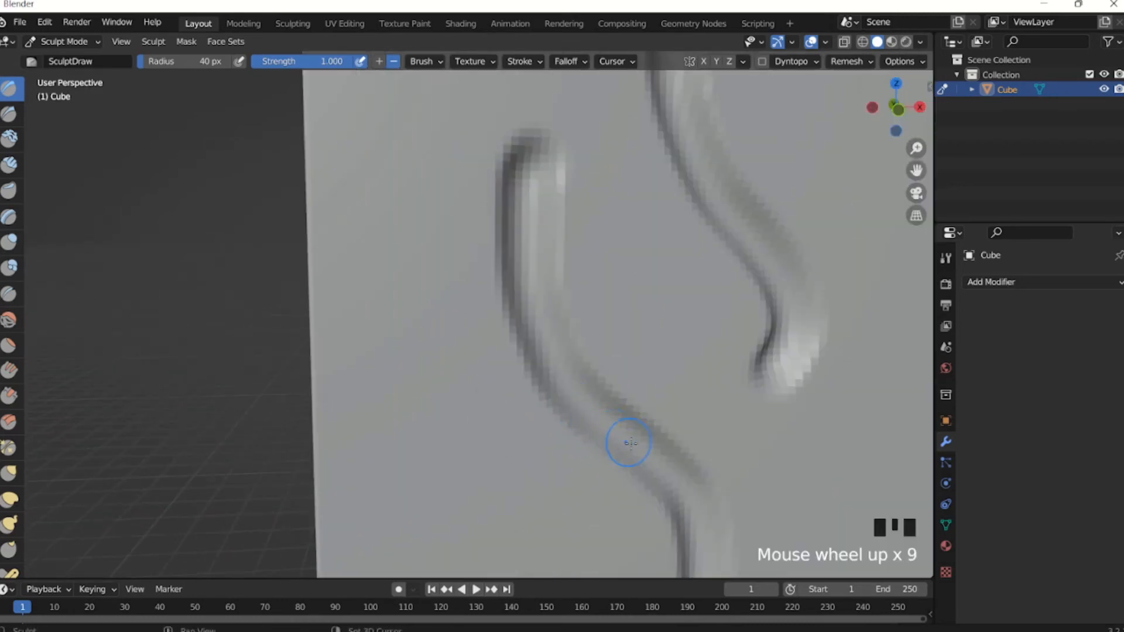
pyautogui.keyDown('shift'); pyautogui.moveTo(627, 447); pyautogui.dragTo(432, 388, button='middle'); pyautogui.keyUp('shift')
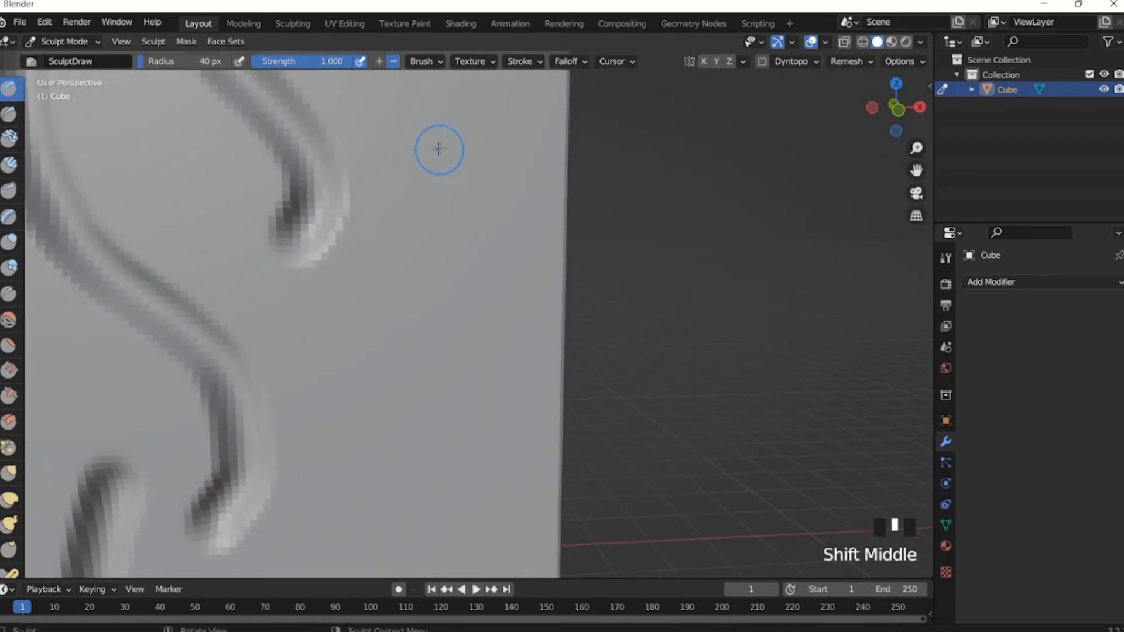
pyautogui.moveTo(439, 149)
pyautogui.mouseDown()
pyautogui.moveTo(389, 445)
pyautogui.moveTo(394, 547)
pyautogui.mouseUp()
pyautogui.moveTo(394, 547)
pyautogui.keyDown('shift'); pyautogui.mouseDown(button='middle')
pyautogui.moveTo(454, 314)
pyautogui.moveTo(519, 140)
pyautogui.moveTo(521, 209)
pyautogui.mouseUp(button='middle'); pyautogui.keyUp('shift')
pyautogui.scroll(-2, 494, 261)
pyautogui.moveTo(494, 262)
pyautogui.mouseDown()
pyautogui.moveTo(496, 442)
pyautogui.moveTo(484, 452)
pyautogui.mouseUp()
pyautogui.keyDown('shift'); pyautogui.moveTo(484, 452); pyautogui.dragTo(557, 263, button='middle'); pyautogui.keyUp('shift')
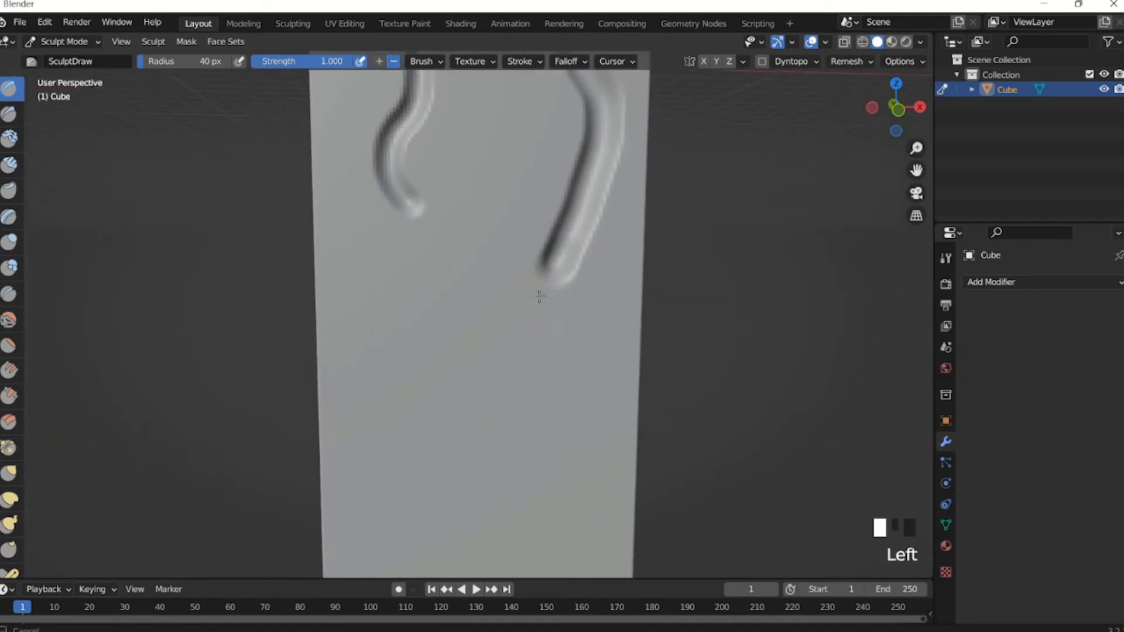
pyautogui.moveTo(540, 296)
pyautogui.mouseDown()
pyautogui.moveTo(570, 445)
pyautogui.moveTo(562, 515)
pyautogui.mouseUp()
pyautogui.keyDown('shift'); pyautogui.moveTo(562, 516); pyautogui.dragTo(594, 391, button='middle'); pyautogui.keyUp('shift')
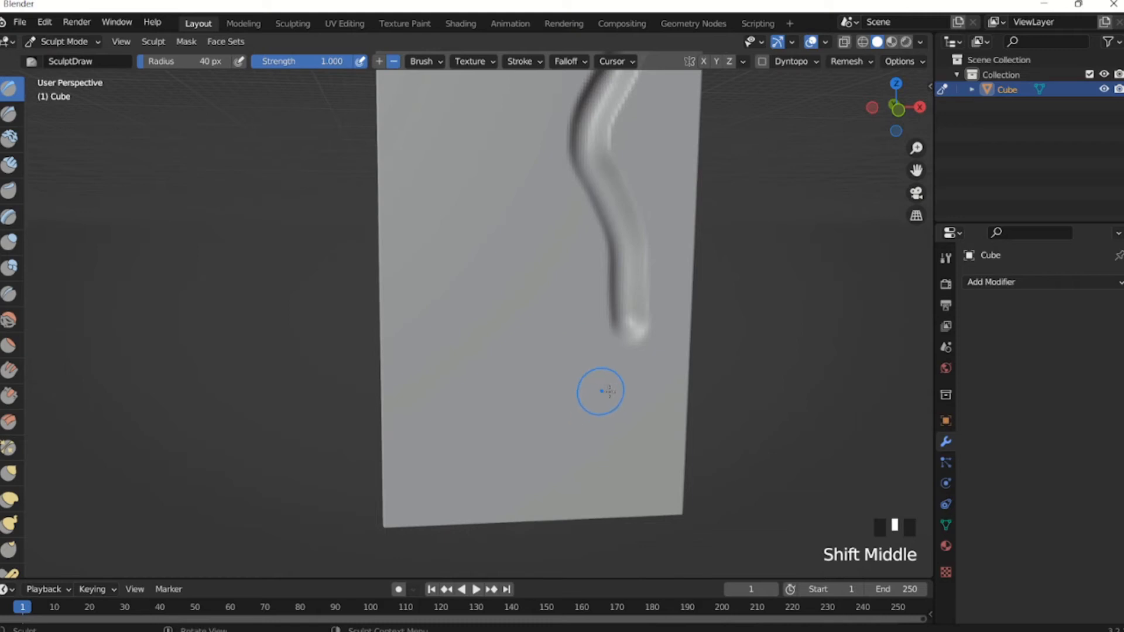
# Carve two short upright grooves at the slab's bottom edge and a long wavy groove up its left side.
pyautogui.moveTo(609, 391); pyautogui.dragTo(613, 564)
pyautogui.moveTo(515, 513)
pyautogui.mouseDown()
pyautogui.moveTo(531, 485)
pyautogui.moveTo(542, 381)
pyautogui.mouseUp()
pyautogui.moveTo(449, 528)
pyautogui.mouseDown()
pyautogui.moveTo(478, 281)
pyautogui.moveTo(465, 138)
pyautogui.mouseUp()
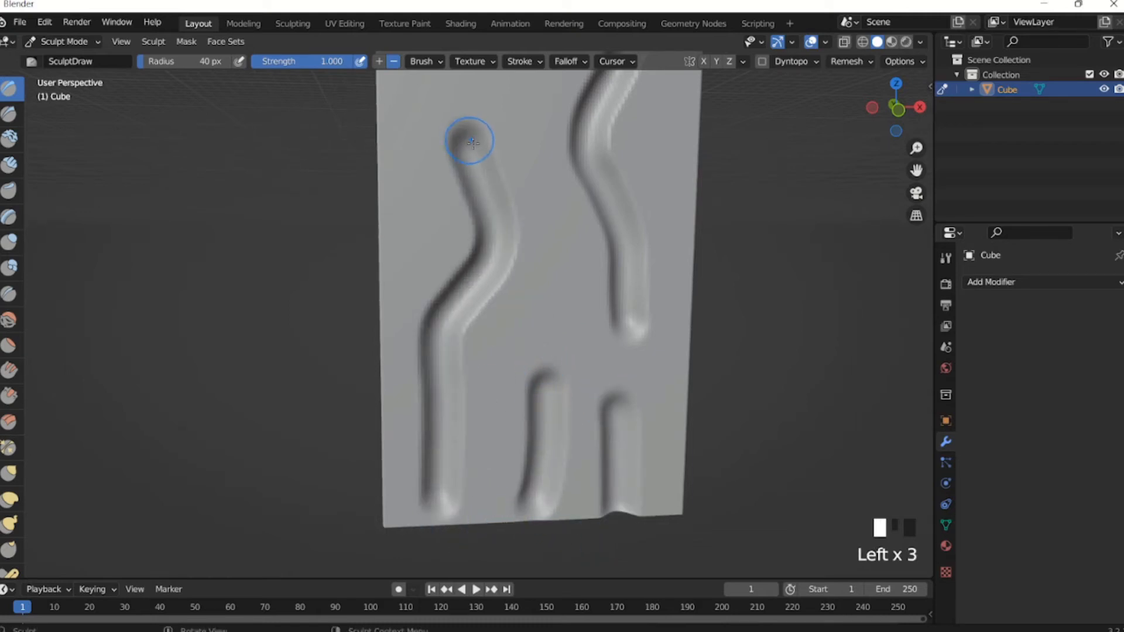
# Carve a slanting groove between the two long lower ones and a short vertical groove above it.
pyautogui.keyDown('shift'); pyautogui.moveTo(464, 138); pyautogui.dragTo(460, 285, button='middle'); pyautogui.keyUp('shift')
pyautogui.moveTo(506, 236); pyautogui.dragTo(557, 471)
pyautogui.keyDown('shift'); pyautogui.moveTo(509, 193); pyautogui.dragTo(509, 390, button='middle'); pyautogui.keyUp('shift')
pyautogui.moveTo(509, 389)
pyautogui.mouseDown()
pyautogui.moveTo(552, 246)
pyautogui.moveTo(513, 479)
pyautogui.mouseUp()
# Examine the carved grooves over the whole slab from several angles and distances.
pyautogui.moveTo(526, 394)
pyautogui.mouseDown(button='middle')
pyautogui.moveTo(673, 379)
pyautogui.moveTo(535, 381)
pyautogui.moveTo(554, 371)
pyautogui.moveTo(486, 346)
pyautogui.moveTo(486, 316)
pyautogui.moveTo(522, 293)
pyautogui.moveTo(476, 465)
pyautogui.mouseUp(button='middle')
pyautogui.scroll(2, 539, 388)
pyautogui.scroll(-2, 466, 334)
pyautogui.scroll(3, 510, 367)
pyautogui.keyDown('shift'); pyautogui.moveTo(509, 367); pyautogui.dragTo(514, 427, button='middle'); pyautogui.keyUp('shift')
pyautogui.scroll(2, 501, 414)
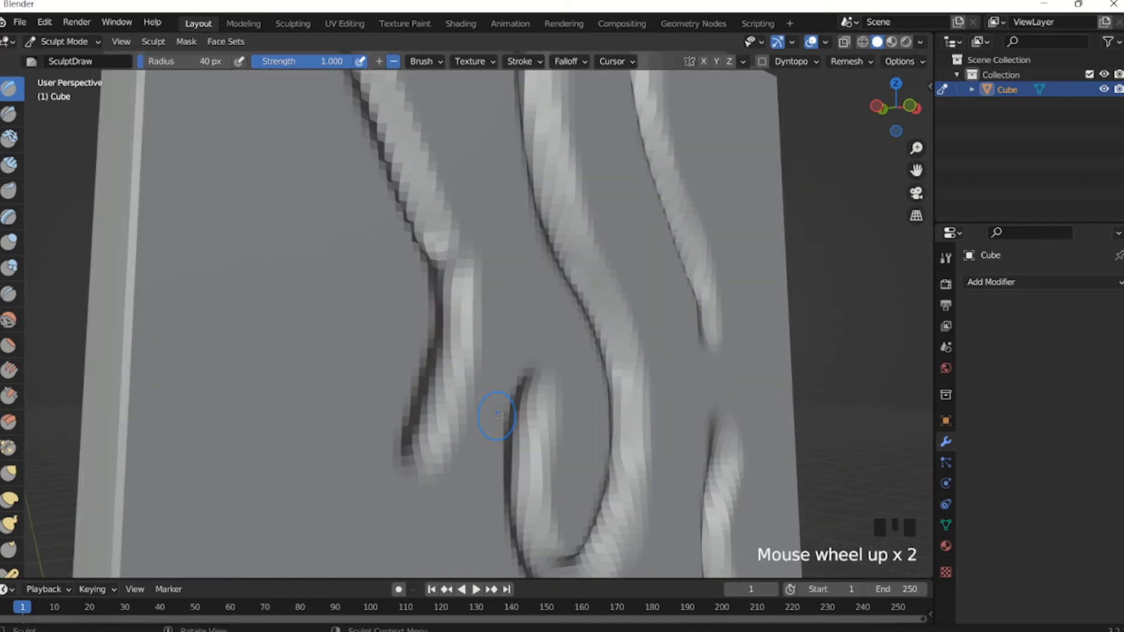
pyautogui.scroll(-3, 502, 377)
pyautogui.moveTo(501, 376)
pyautogui.mouseDown(button='middle')
pyautogui.moveTo(450, 464)
pyautogui.moveTo(480, 433)
pyautogui.moveTo(602, 402)
pyautogui.moveTo(561, 334)
pyautogui.moveTo(610, 459)
pyautogui.mouseUp(button='middle')
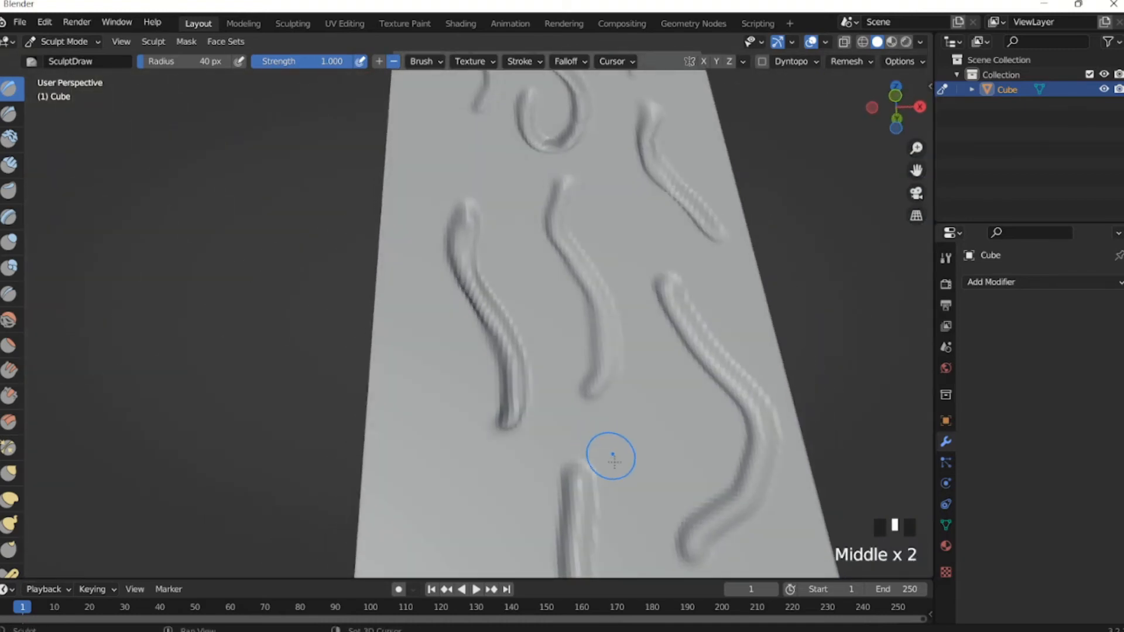
pyautogui.scroll(-3, 579, 351)
pyautogui.moveTo(580, 351)
pyautogui.mouseDown(button='middle')
pyautogui.moveTo(507, 379)
pyautogui.moveTo(440, 377)
pyautogui.moveTo(459, 388)
pyautogui.moveTo(492, 381)
pyautogui.moveTo(460, 359)
pyautogui.moveTo(489, 439)
pyautogui.moveTo(483, 423)
pyautogui.mouseUp(button='middle')
pyautogui.scroll(-6, 490, 382)
pyautogui.scroll(1, 492, 381)
pyautogui.scroll(4, 464, 359)
pyautogui.scroll(-4, 468, 425)
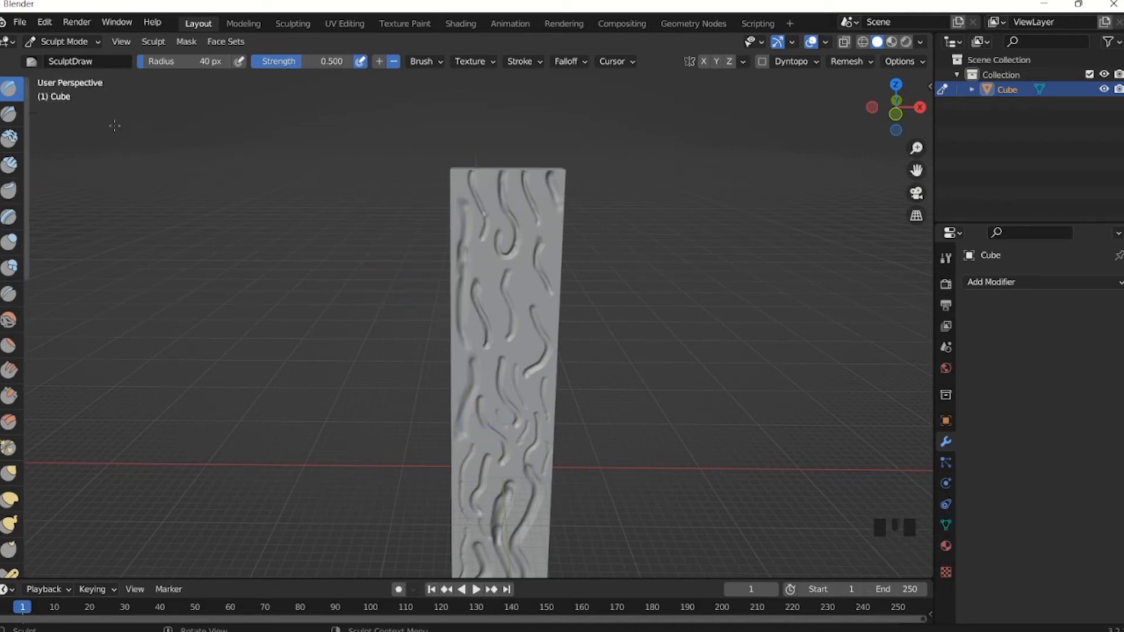
# Try the Draw brush's Add direction and set it back to Subtract.
pyautogui.keyDown('shift'); pyautogui.moveTo(515, 364); pyautogui.dragTo(437, 314, button='middle'); pyautogui.keyUp('shift')
pyautogui.click(378, 62)
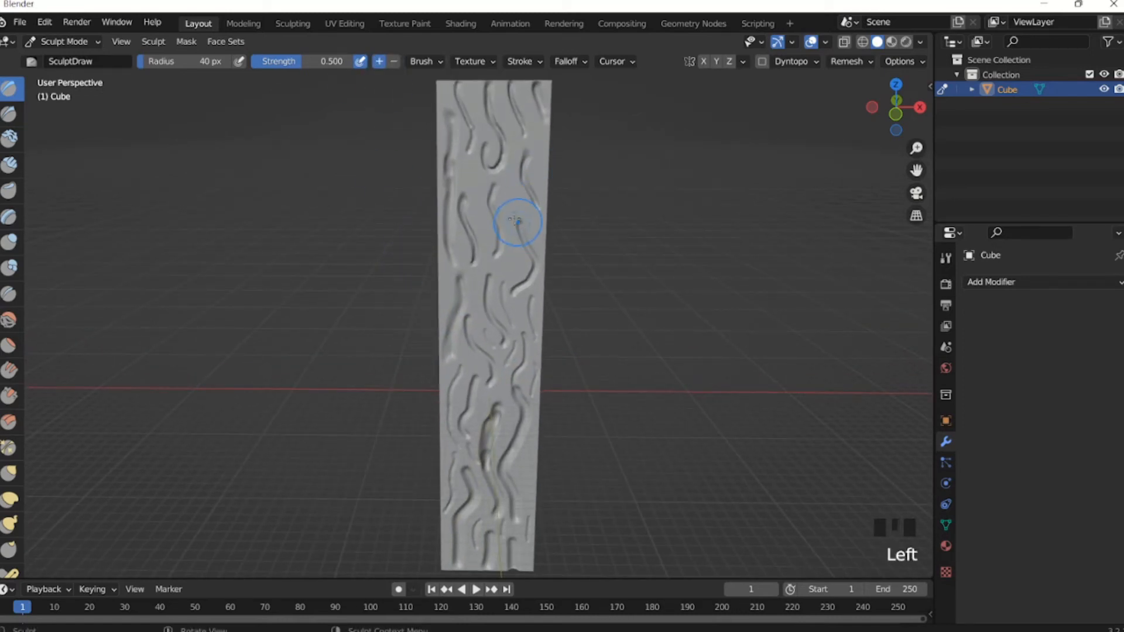
pyautogui.click(393, 62)
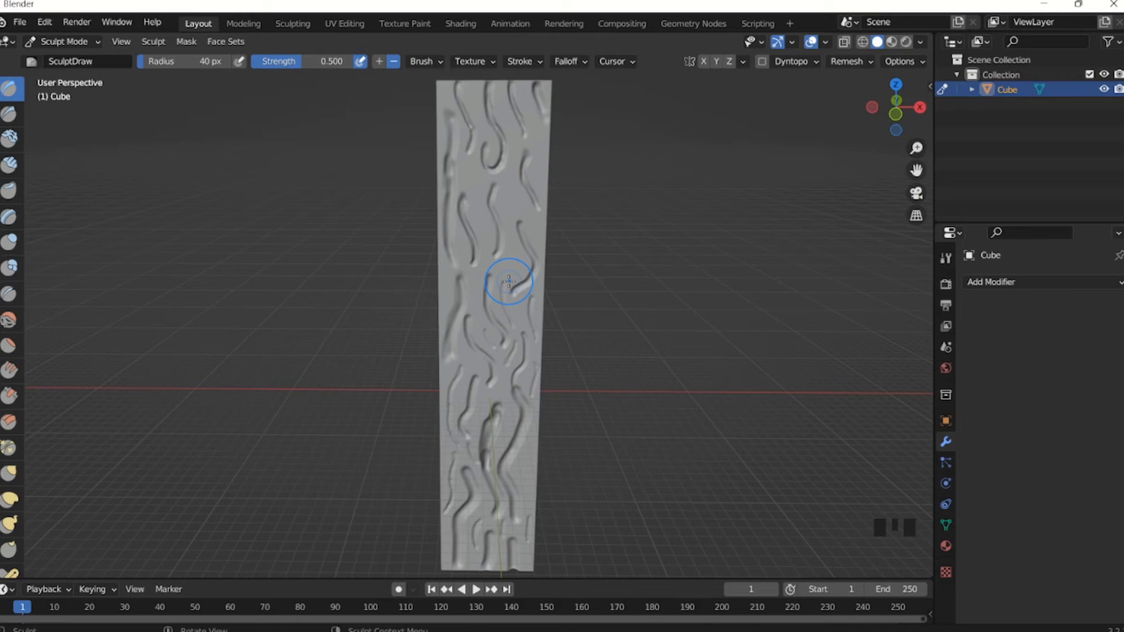
# Set the brush radius to 195 px and smooth the upper part of the wide central groove.
pyautogui.scroll(2, 477, 333)
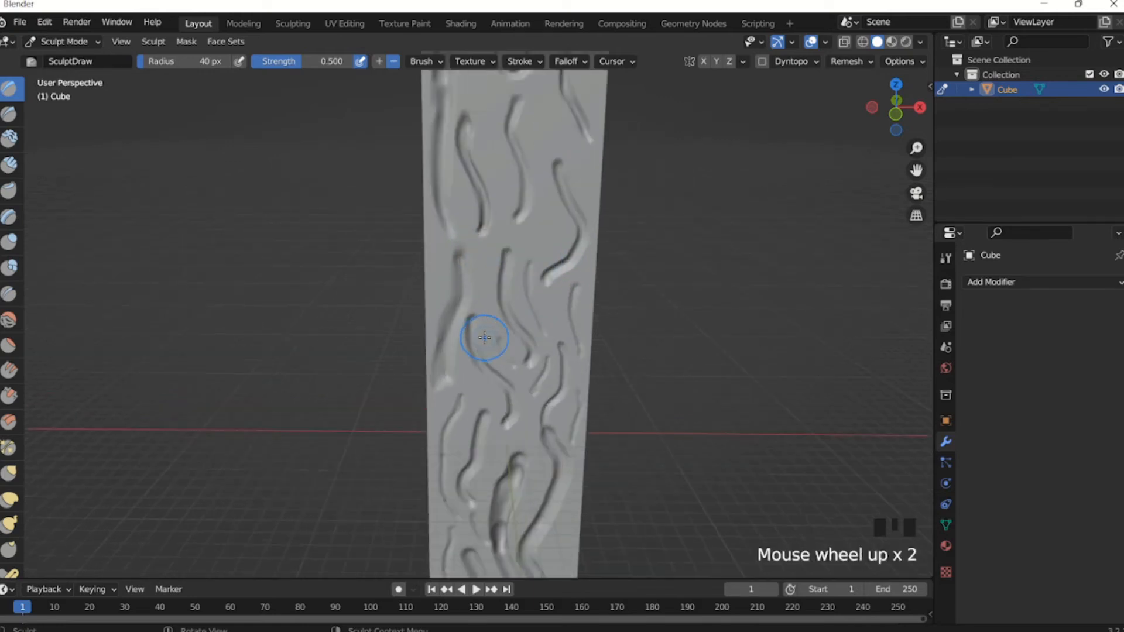
pyautogui.moveTo(486, 353)
pyautogui.keyDown('shift'); pyautogui.mouseDown(button='middle')
pyautogui.moveTo(519, 351)
pyautogui.moveTo(470, 345)
pyautogui.mouseUp(button='middle'); pyautogui.keyUp('shift')
pyautogui.keyDown('shift'); pyautogui.moveTo(470, 333); pyautogui.dragTo(452, 301, button='middle'); pyautogui.keyUp('shift')
pyautogui.scroll(1, 450, 299)
pyautogui.scroll(4, 448, 298)
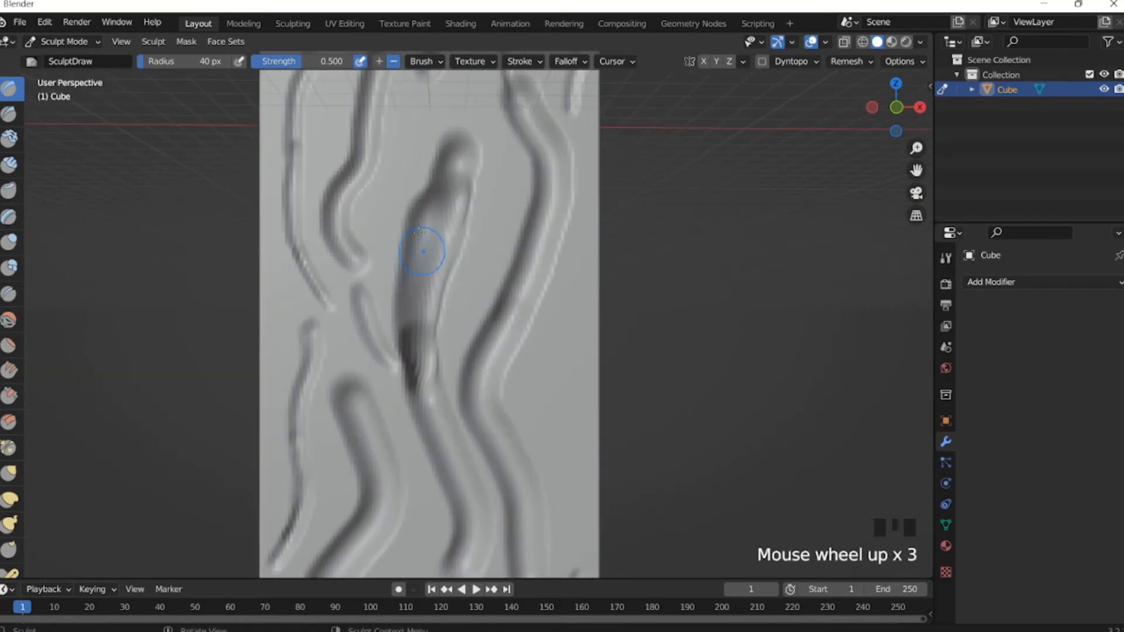
pyautogui.keyDown('shift'); pyautogui.moveTo(417, 221); pyautogui.dragTo(445, 283, button='middle'); pyautogui.keyUp('shift')
pyautogui.press('f')
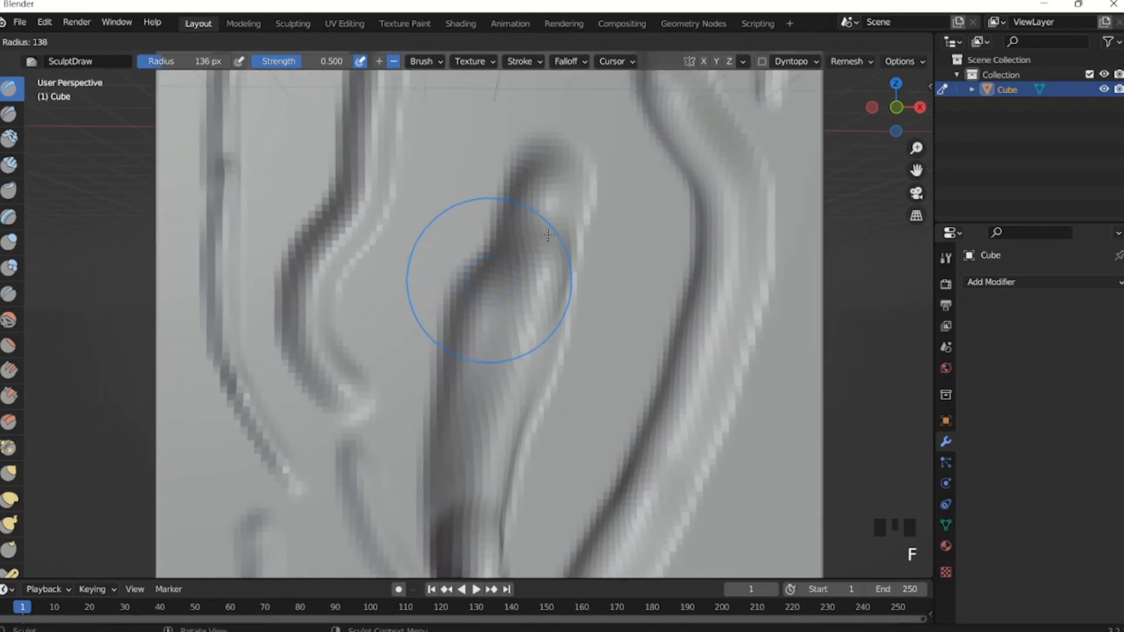
pyautogui.click(568, 281)
pyautogui.scroll(-2, 527, 238)
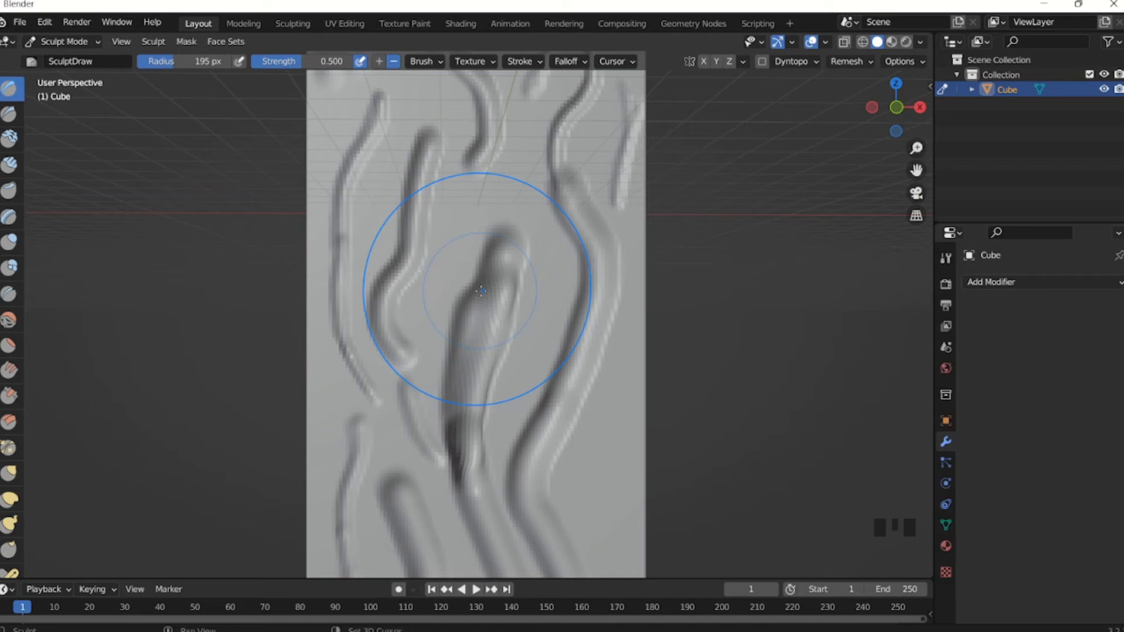
pyautogui.moveTo(496, 271)
pyautogui.keyDown('shift'); pyautogui.mouseDown()
pyautogui.moveTo(454, 452)
pyautogui.moveTo(494, 314)
pyautogui.mouseUp(); pyautogui.keyUp('shift')
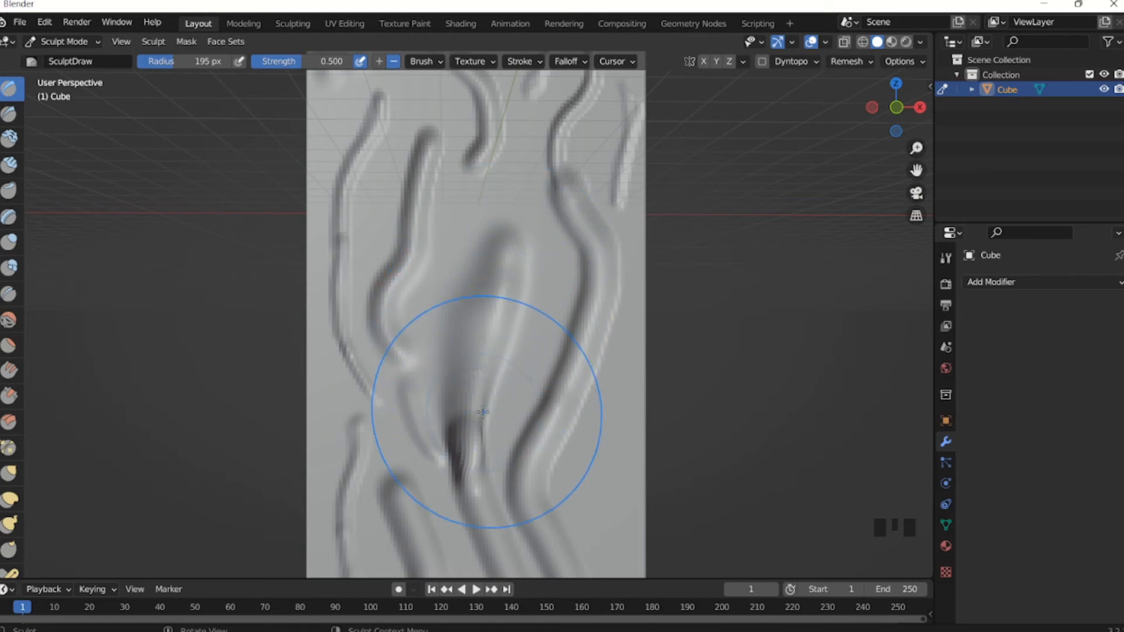
# Reduce the brush radius to 99 px and smooth the dark lower part of the central groove and its continuation.
pyautogui.press('f')
pyautogui.click(396, 467)
pyautogui.keyDown('shift'); pyautogui.moveTo(395, 467); pyautogui.dragTo(451, 326, button='middle'); pyautogui.keyUp('shift')
pyautogui.keyDown('shift'); pyautogui.moveTo(451, 327); pyautogui.dragTo(489, 426); pyautogui.keyUp('shift')
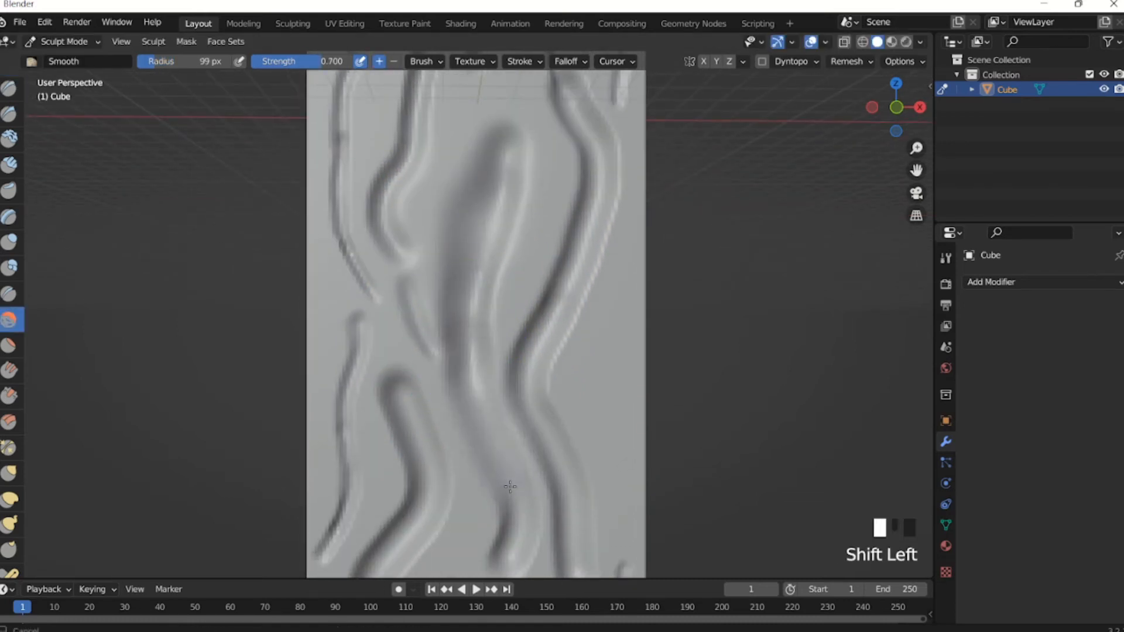
pyautogui.keyDown('shift'); pyautogui.moveTo(510, 487); pyautogui.dragTo(512, 480); pyautogui.keyUp('shift')
pyautogui.moveTo(512, 473)
pyautogui.keyDown('shift'); pyautogui.mouseDown(button='middle')
pyautogui.moveTo(521, 288)
pyautogui.moveTo(518, 394)
pyautogui.mouseUp(button='middle'); pyautogui.keyUp('shift')
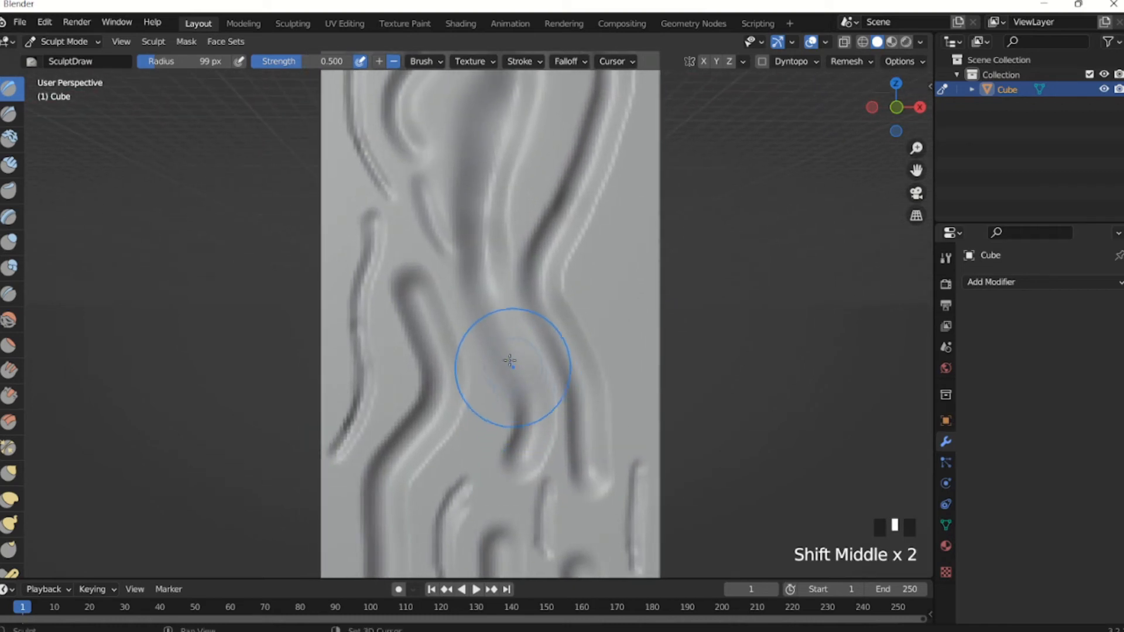
# Set the Draw brush's radius to 50 px and carve a narrower channel along the smoothed central groove.
pyautogui.press('x')
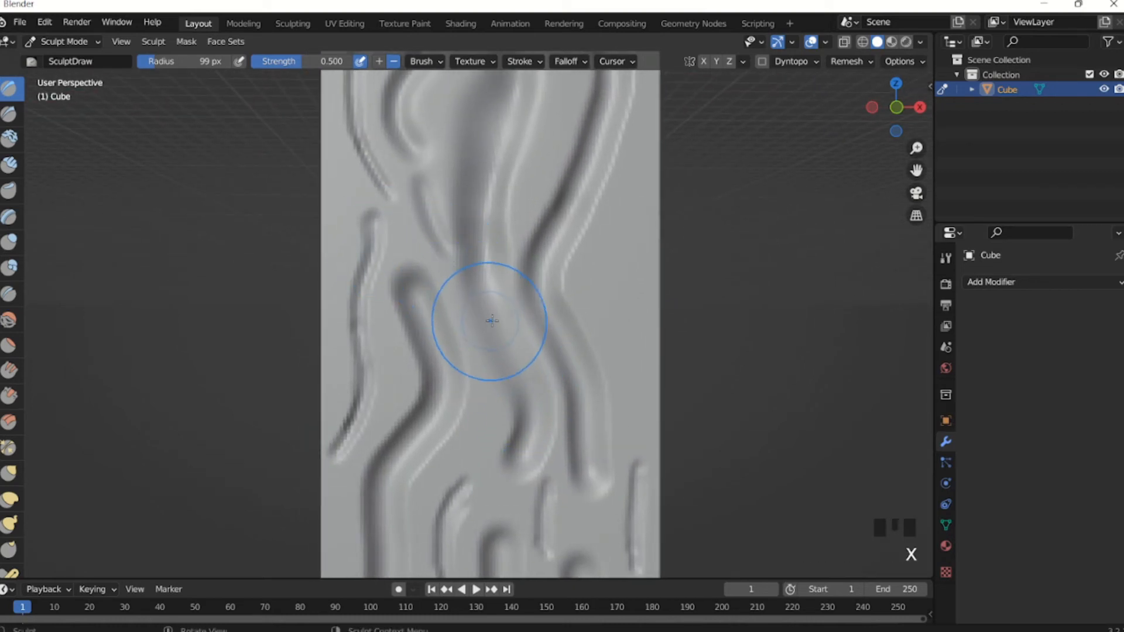
pyautogui.moveTo(492, 320)
pyautogui.mouseDown()
pyautogui.moveTo(481, 283)
pyautogui.moveTo(500, 294)
pyautogui.moveTo(501, 350)
pyautogui.mouseUp()
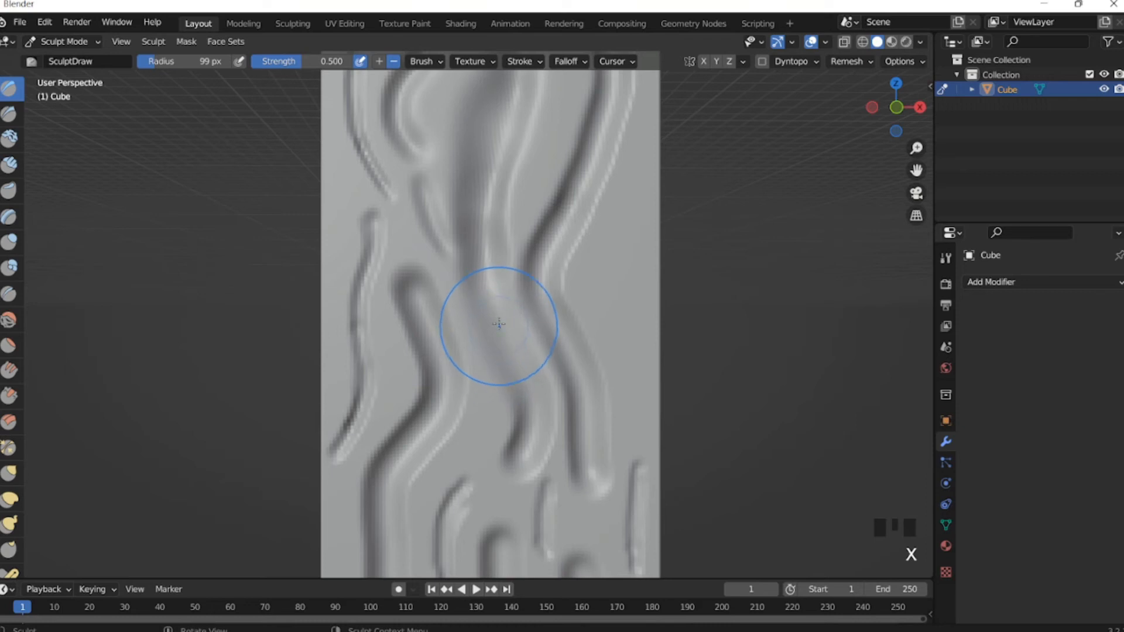
pyautogui.press('f')
pyautogui.click(515, 358)
pyautogui.moveTo(543, 432)
pyautogui.mouseDown()
pyautogui.moveTo(466, 230)
pyautogui.moveTo(489, 138)
pyautogui.mouseUp()
pyautogui.keyDown('shift'); pyautogui.moveTo(490, 139); pyautogui.dragTo(494, 258, button='middle'); pyautogui.keyUp('shift')
pyautogui.moveTo(468, 410)
pyautogui.mouseDown()
pyautogui.moveTo(538, 209)
pyautogui.moveTo(461, 268)
pyautogui.mouseUp()
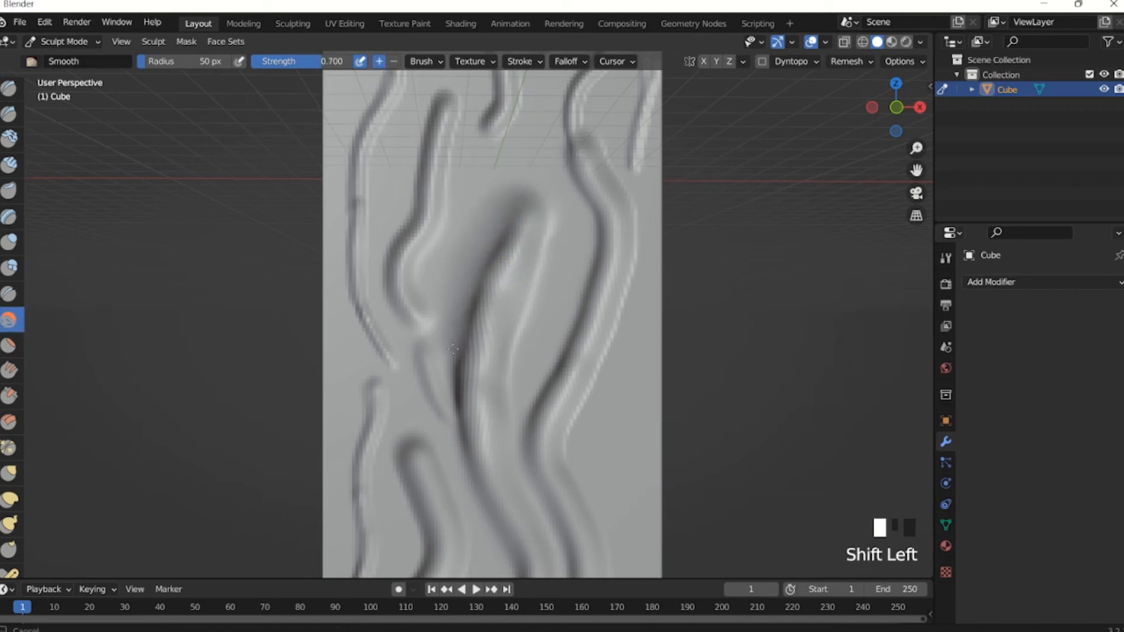
# Smooth the surface and the small groove just left of the recarved central channel.
pyautogui.keyDown('shift'); pyautogui.moveTo(454, 349); pyautogui.dragTo(451, 357); pyautogui.keyUp('shift')
pyautogui.press('shift')
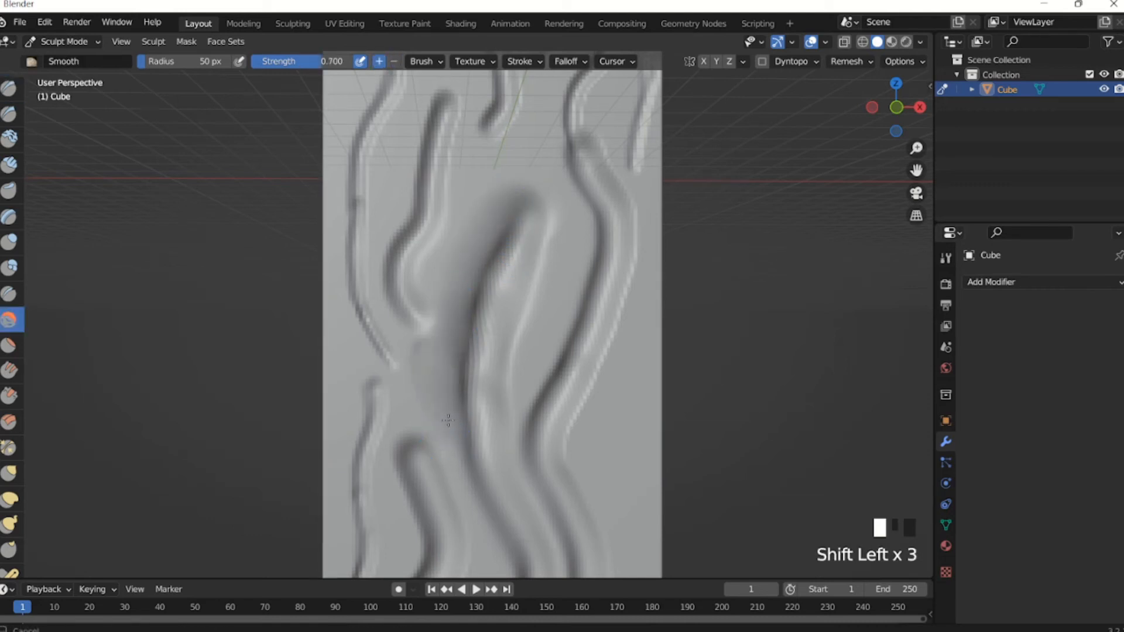
# Smooth the front edge of the slab's top face from the left corner to the right corner.
pyautogui.moveTo(495, 388)
pyautogui.mouseDown(button='middle')
pyautogui.moveTo(613, 365)
pyautogui.moveTo(547, 213)
pyautogui.moveTo(542, 291)
pyautogui.moveTo(522, 256)
pyautogui.moveTo(492, 291)
pyautogui.mouseUp(button='middle')
pyautogui.scroll(-2, 521, 256)
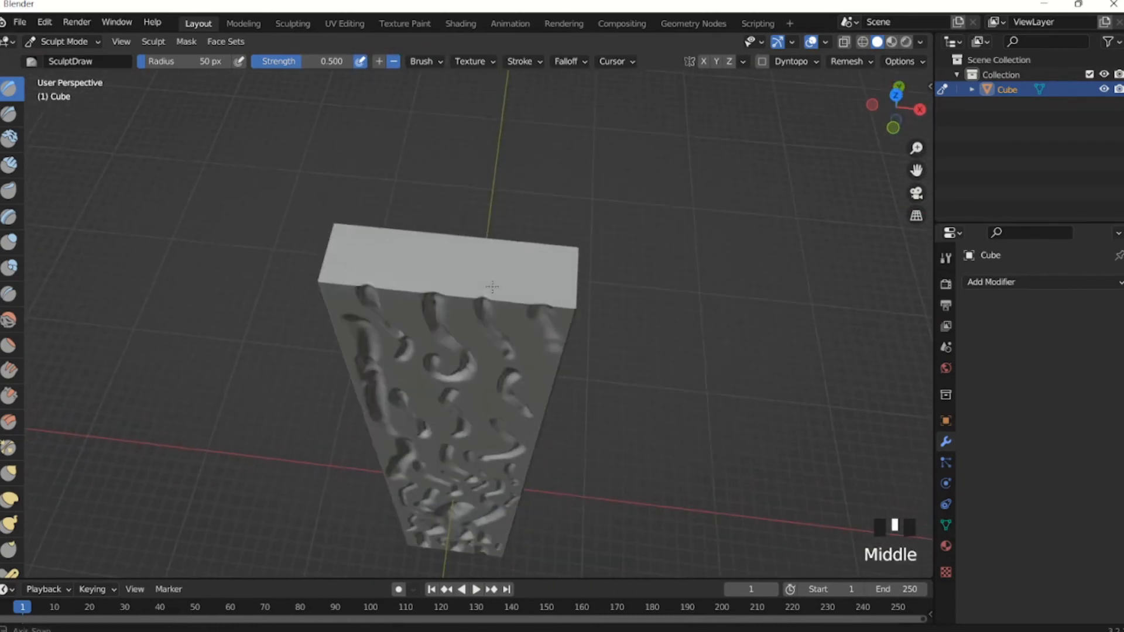
pyautogui.scroll(3, 492, 292)
pyautogui.keyDown('shift'); pyautogui.moveTo(403, 238); pyautogui.dragTo(439, 286, button='middle'); pyautogui.keyUp('shift')
pyautogui.scroll(-2, 441, 287)
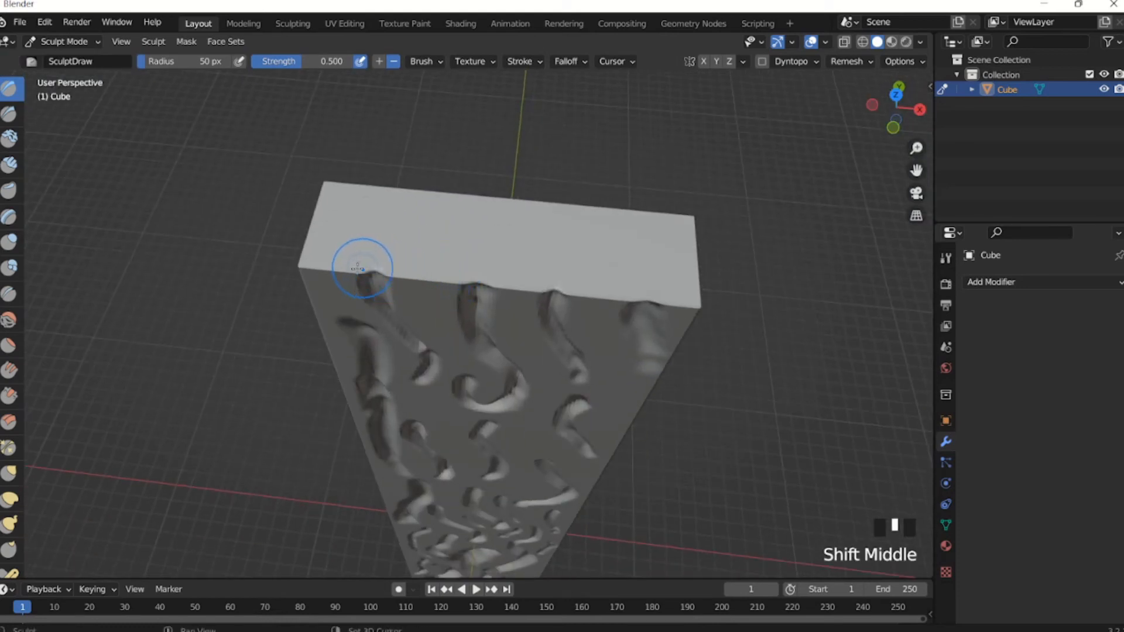
pyautogui.keyDown('shift'); pyautogui.moveTo(319, 270); pyautogui.dragTo(336, 275); pyautogui.keyUp('shift')
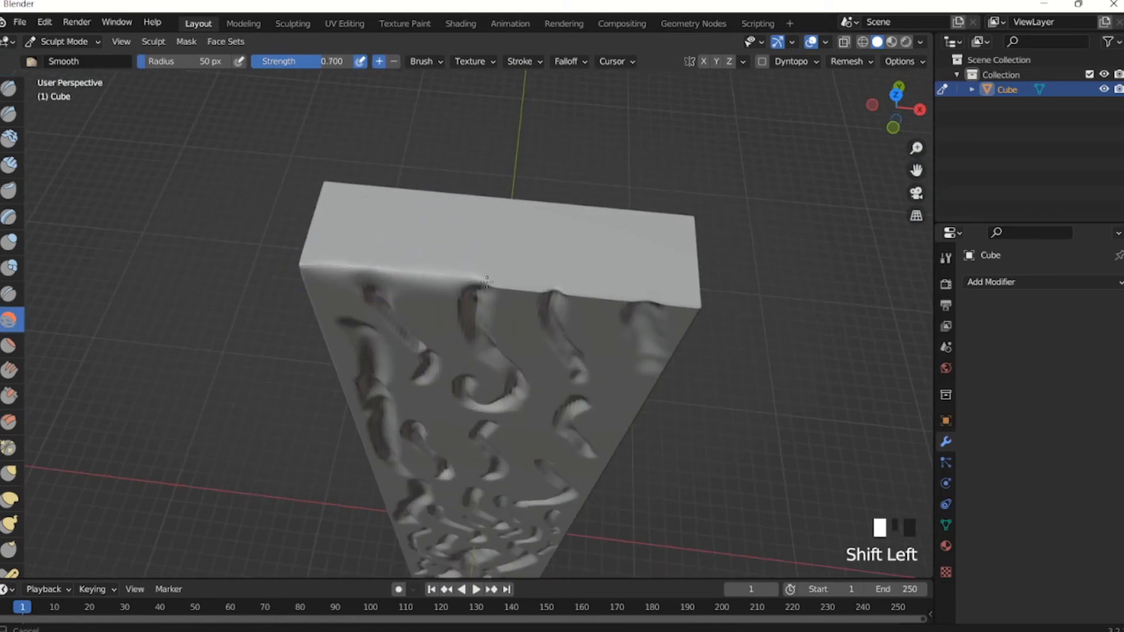
pyautogui.keyDown('shift'); pyautogui.moveTo(686, 300); pyautogui.dragTo(696, 278); pyautogui.keyUp('shift')
# Smooth the right, back and left edges of the slab's top face.
pyautogui.keyDown('shift'); pyautogui.moveTo(703, 233); pyautogui.dragTo(692, 256); pyautogui.keyUp('shift')
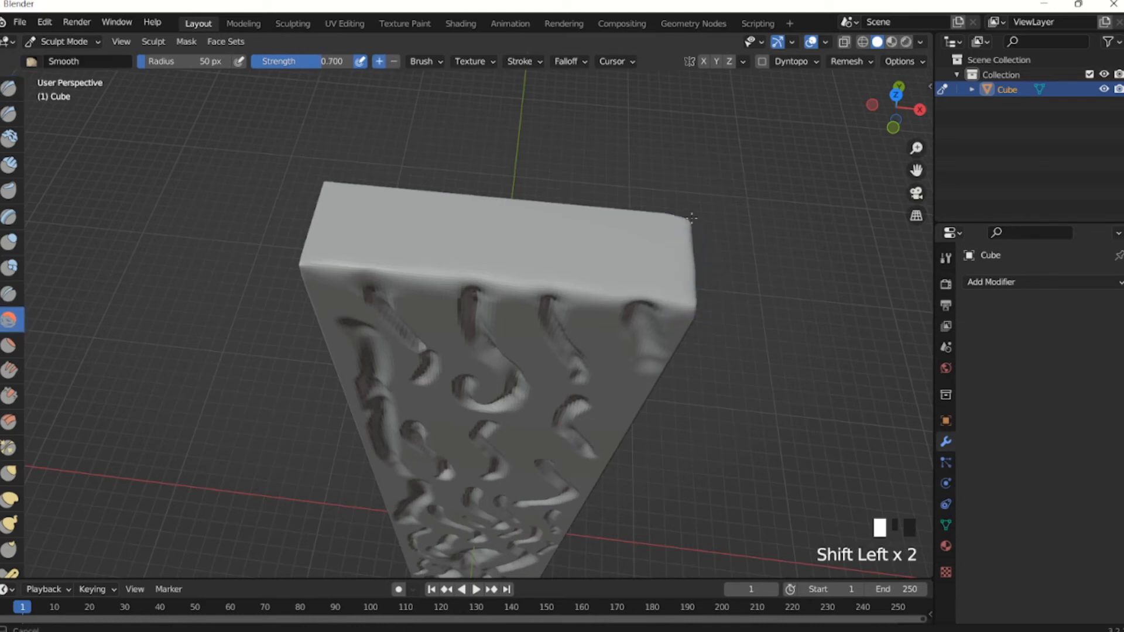
pyautogui.keyDown('shift'); pyautogui.moveTo(691, 218); pyautogui.dragTo(672, 219); pyautogui.keyUp('shift')
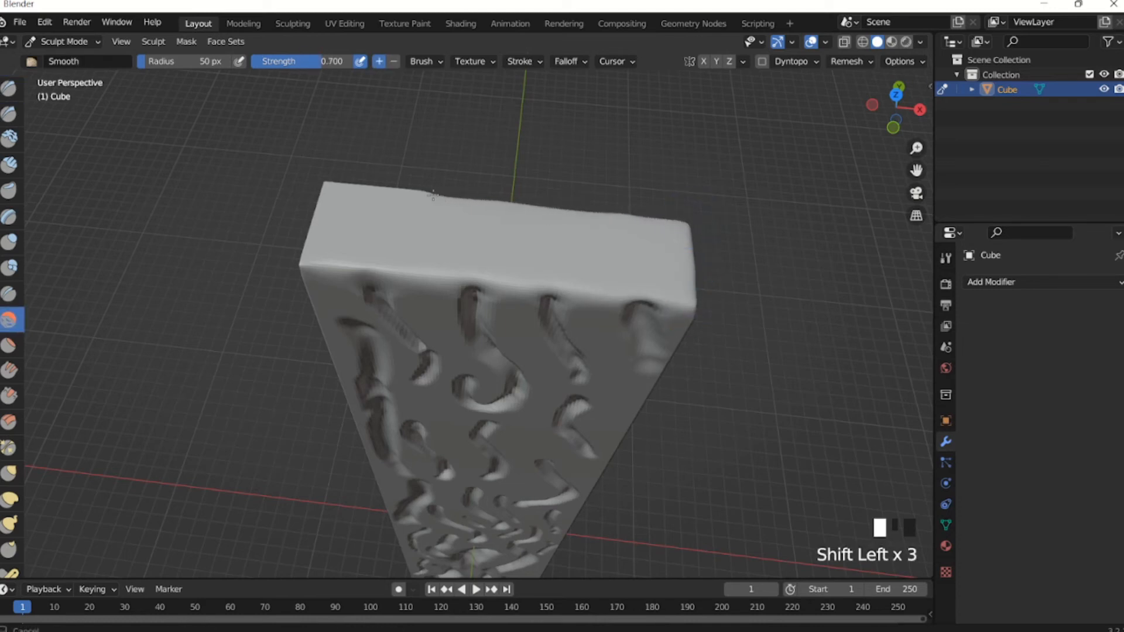
pyautogui.keyDown('shift'); pyautogui.moveTo(317, 193); pyautogui.dragTo(309, 256); pyautogui.keyUp('shift')
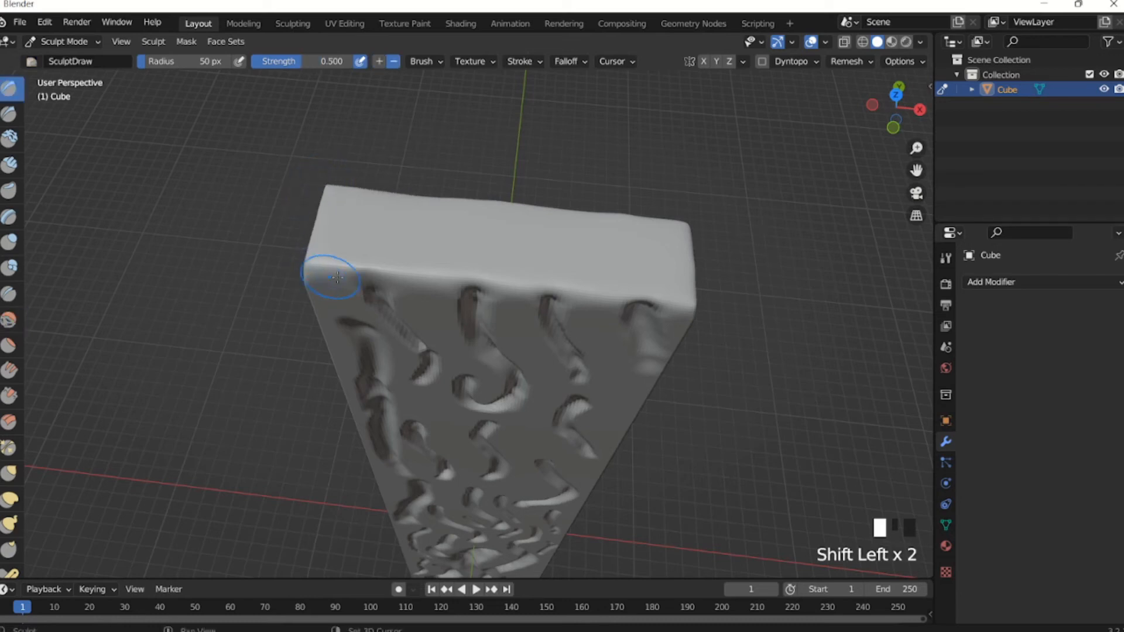
# Smooth the slab's left vertical front edge and the corner where it meets the top face.
pyautogui.moveTo(304, 267)
pyautogui.mouseDown(button='middle')
pyautogui.moveTo(540, 124)
pyautogui.moveTo(482, 268)
pyautogui.moveTo(515, 243)
pyautogui.moveTo(515, 226)
pyautogui.mouseUp(button='middle')
pyautogui.keyDown('shift'); pyautogui.click(547, 233); pyautogui.keyUp('shift')
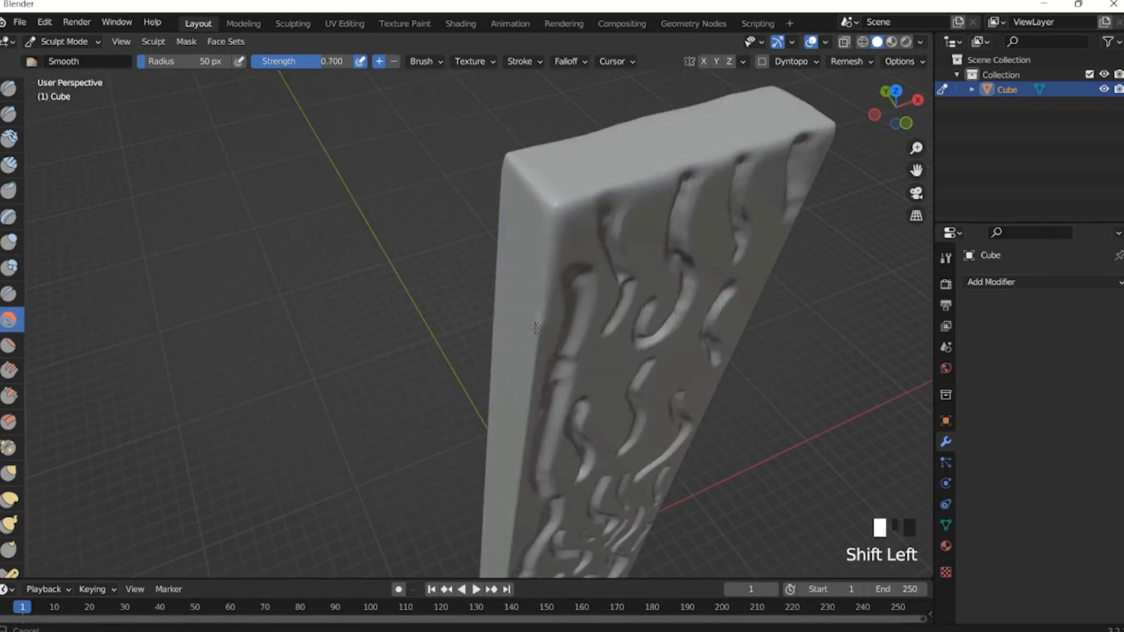
pyautogui.keyDown('shift'); pyautogui.moveTo(532, 397); pyautogui.dragTo(533, 395); pyautogui.keyUp('shift')
pyautogui.keyDown('shift'); pyautogui.moveTo(540, 205); pyautogui.dragTo(557, 226); pyautogui.keyUp('shift')
pyautogui.moveTo(557, 226)
pyautogui.mouseDown(button='middle')
pyautogui.moveTo(539, 237)
pyautogui.moveTo(509, 220)
pyautogui.moveTo(465, 248)
pyautogui.mouseUp(button='middle')
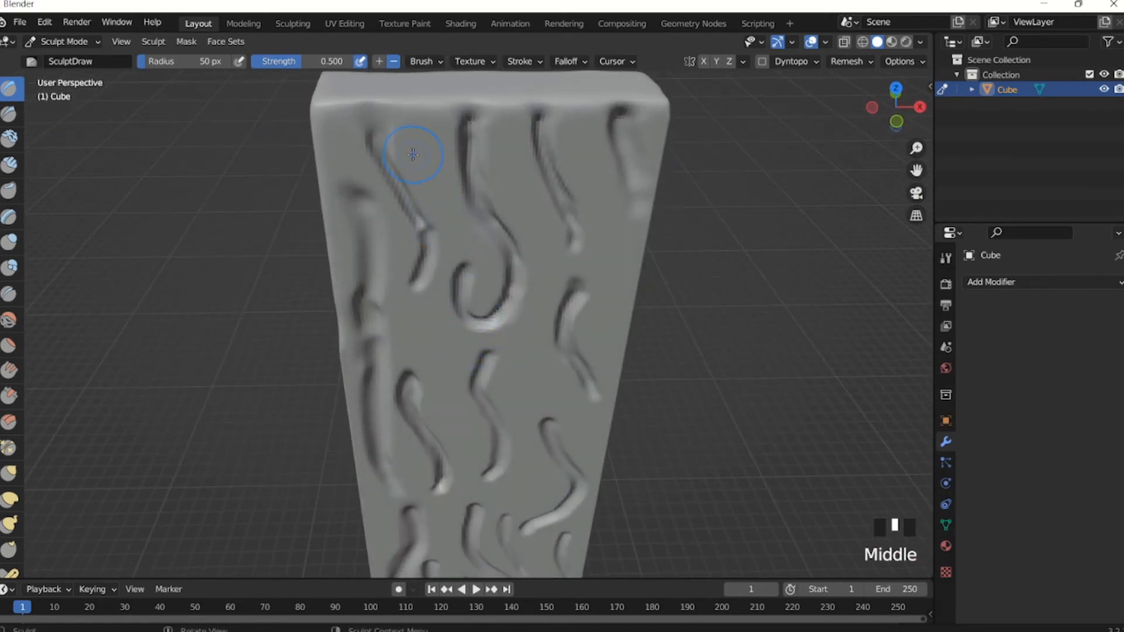
# Smooth the top front edge and the upper-right groove again, and recarve that groove deeper with the Draw brush.
pyautogui.keyDown('shift'); pyautogui.moveTo(413, 155); pyautogui.dragTo(402, 219, button='middle'); pyautogui.keyUp('shift')
pyautogui.keyDown('shift'); pyautogui.click(436, 234); pyautogui.keyUp('shift')
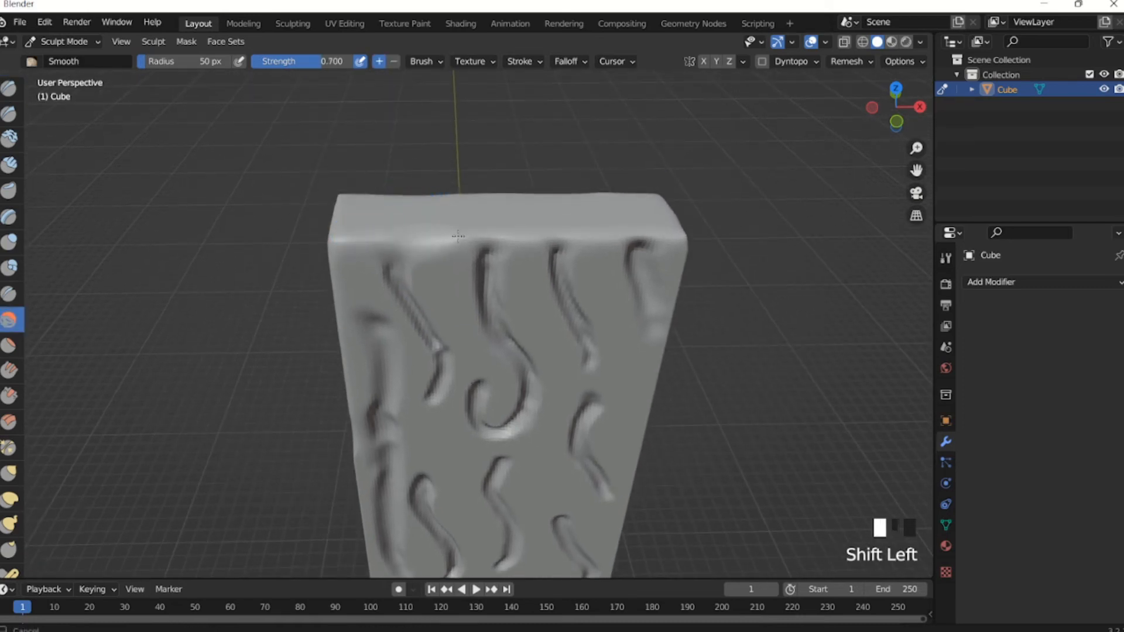
pyautogui.moveTo(659, 240)
pyautogui.keyDown('shift'); pyautogui.mouseDown()
pyautogui.moveTo(647, 260)
pyautogui.moveTo(650, 306)
pyautogui.moveTo(638, 291)
pyautogui.moveTo(658, 331)
pyautogui.moveTo(638, 358)
pyautogui.mouseUp(); pyautogui.keyUp('shift')
pyautogui.moveTo(650, 308); pyautogui.dragTo(656, 276)
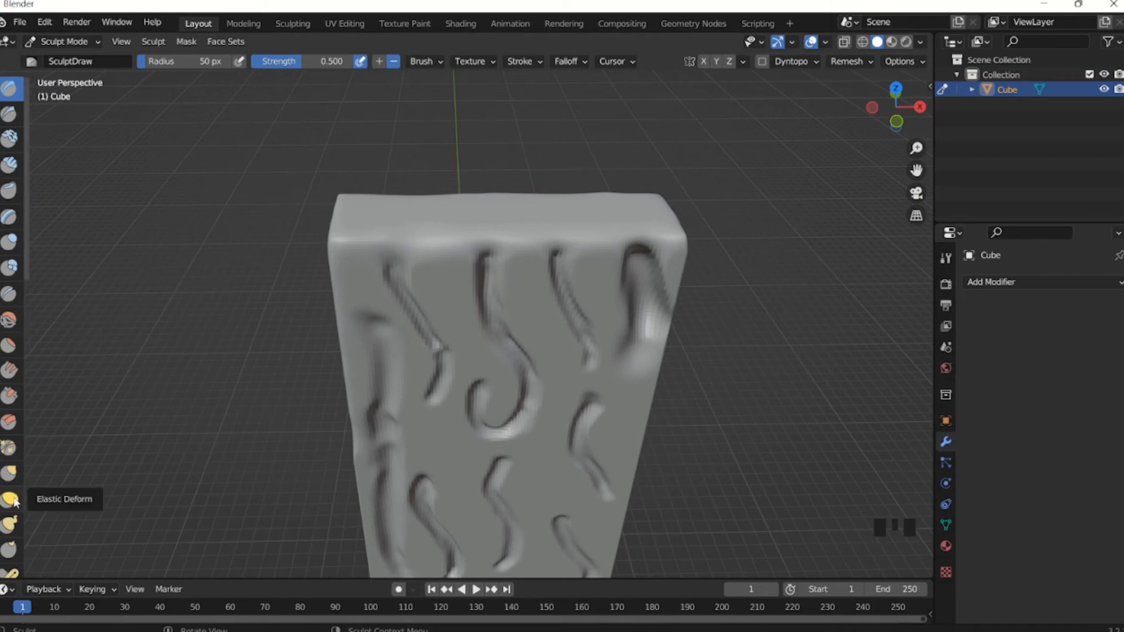
pyautogui.scroll(-3, 13, 492)
pyautogui.scroll(2, 12, 478)
pyautogui.scroll(5, 10, 476)
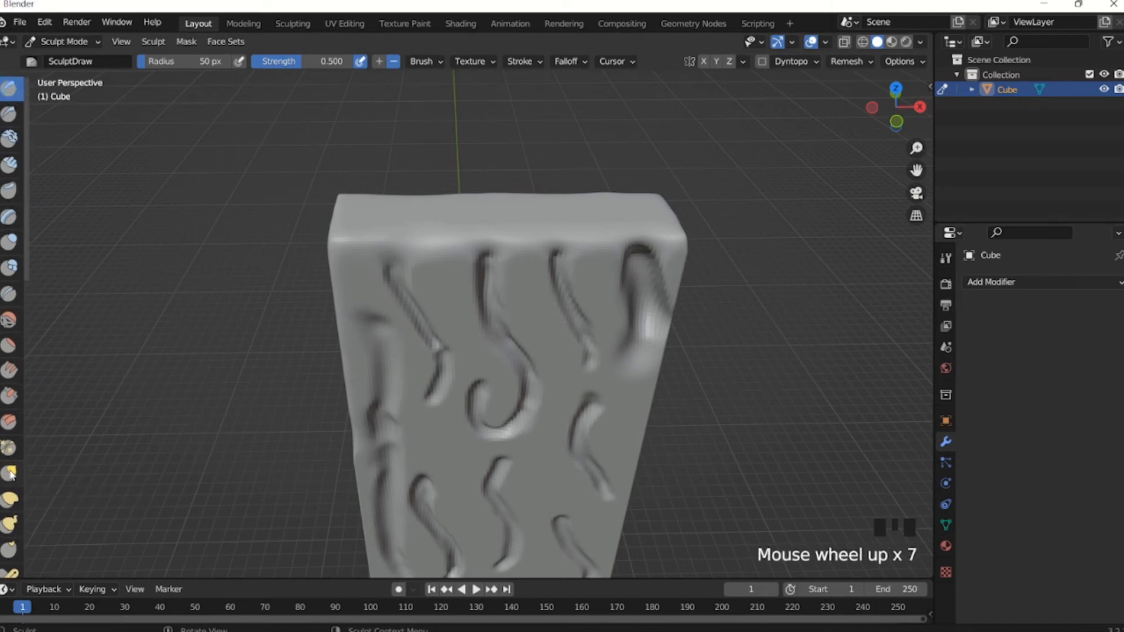
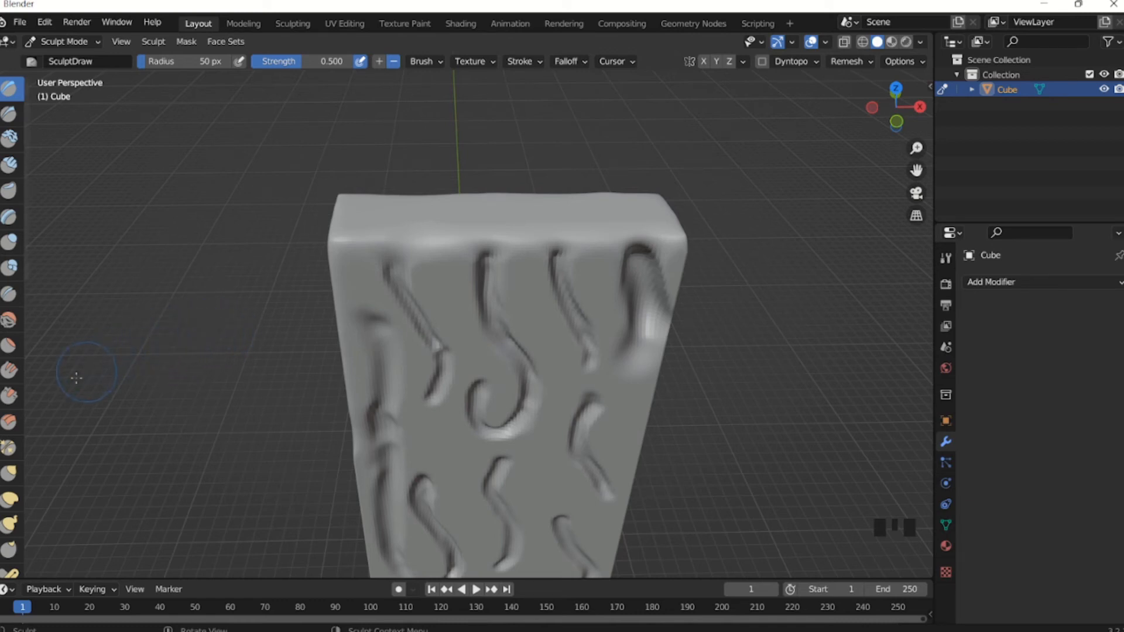
# Sharpen the hook-shaped groove and the groove beside it near the slab's top with the Pinch brush at 50 px radius.
pyautogui.click(9, 452)
pyautogui.moveTo(429, 343)
pyautogui.keyDown('shift'); pyautogui.mouseDown(button='middle')
pyautogui.moveTo(406, 236)
pyautogui.moveTo(404, 410)
pyautogui.moveTo(378, 352)
pyautogui.moveTo(390, 313)
pyautogui.mouseUp(button='middle'); pyautogui.keyUp('shift')
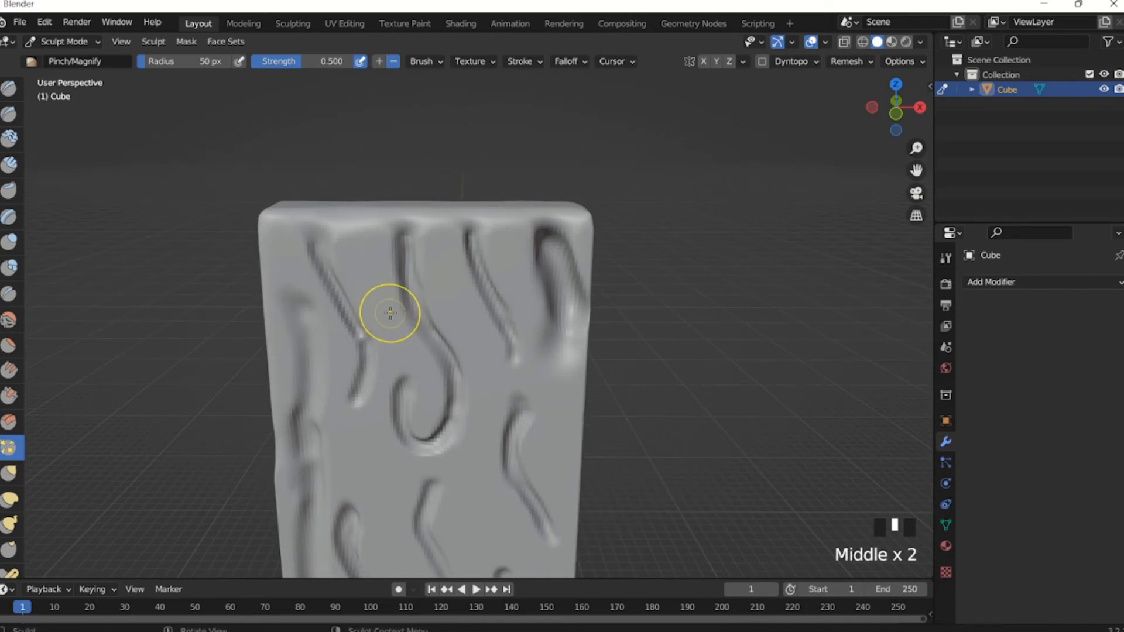
pyautogui.moveTo(401, 243); pyautogui.dragTo(407, 296)
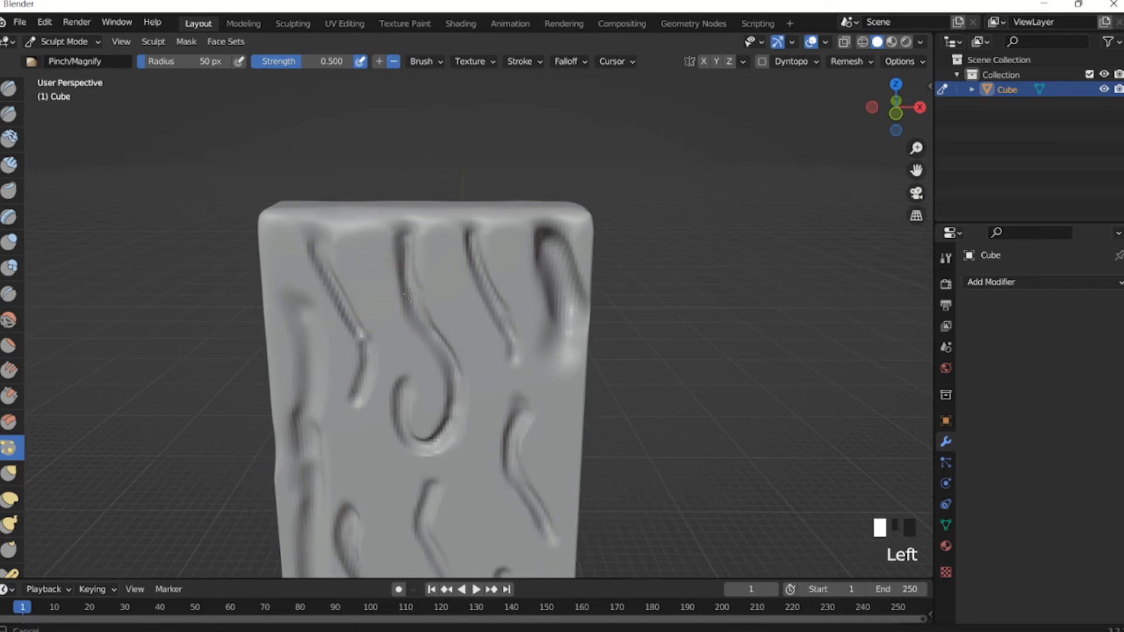
pyautogui.moveTo(407, 230)
pyautogui.mouseDown()
pyautogui.moveTo(404, 276)
pyautogui.moveTo(431, 339)
pyautogui.mouseUp()
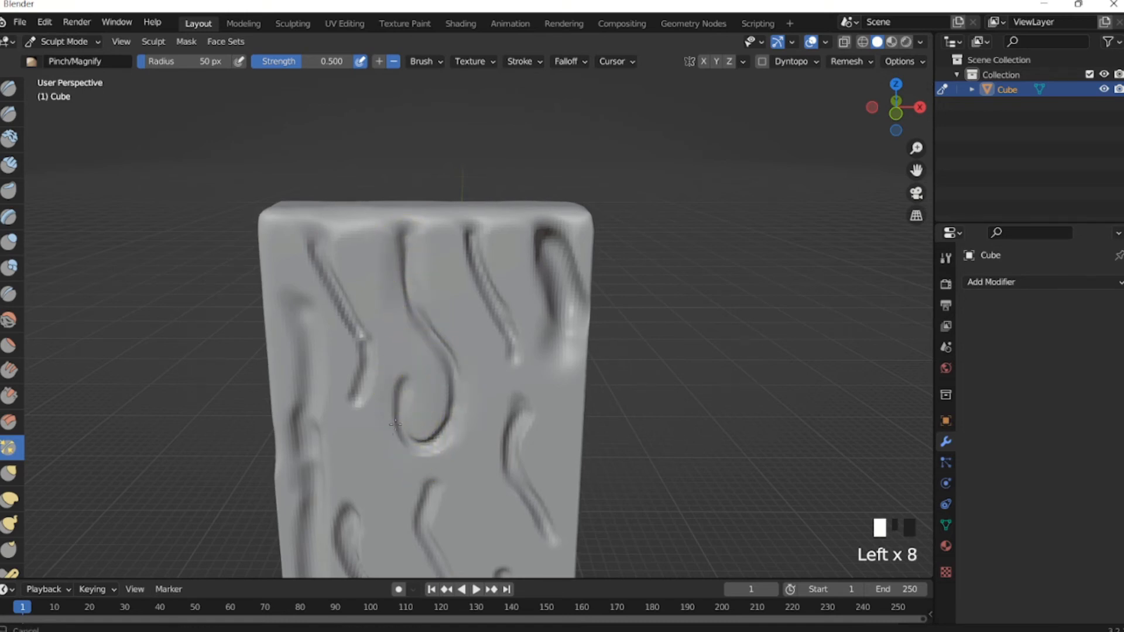
pyautogui.moveTo(403, 351); pyautogui.dragTo(397, 412)
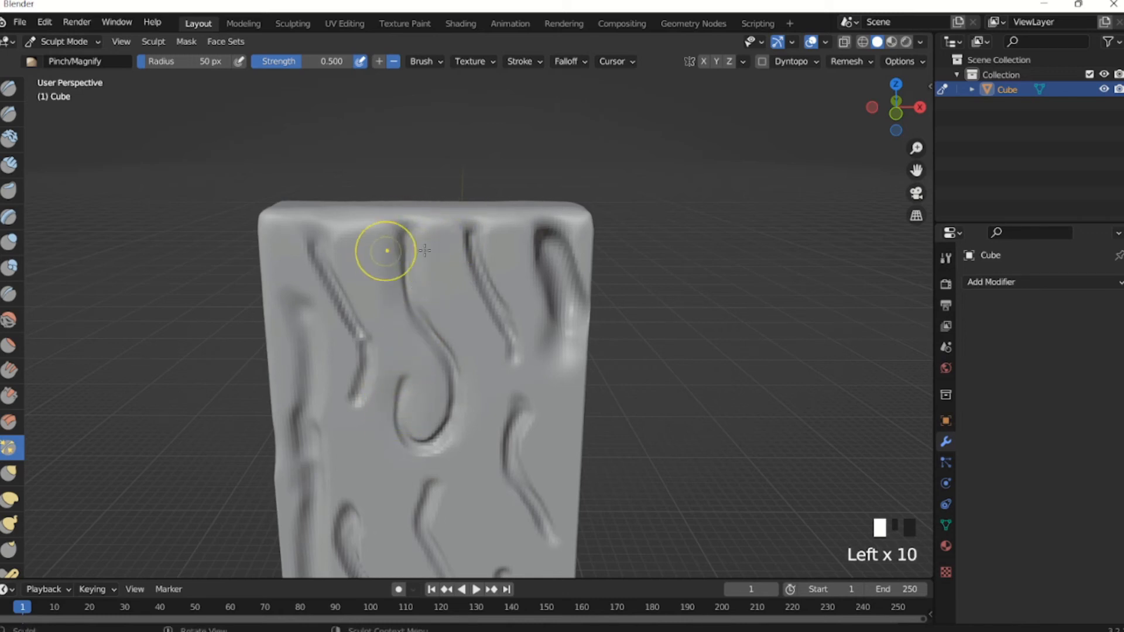
pyautogui.moveTo(418, 290)
pyautogui.mouseDown()
pyautogui.moveTo(407, 263)
pyautogui.moveTo(434, 348)
pyautogui.moveTo(423, 446)
pyautogui.mouseUp()
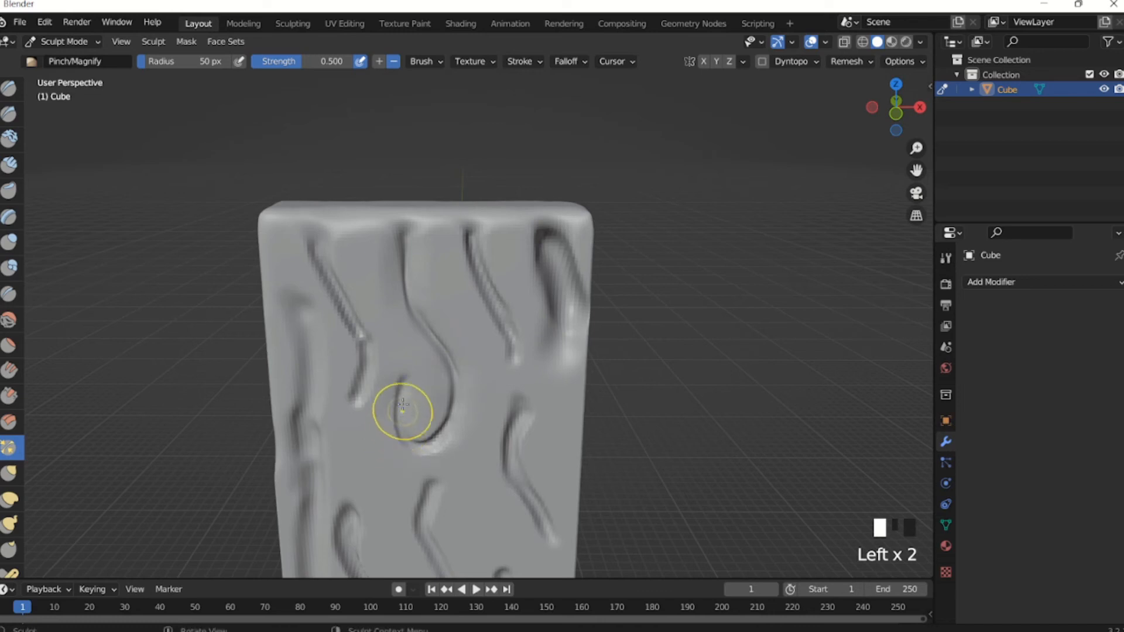
pyautogui.moveTo(403, 410); pyautogui.dragTo(438, 437)
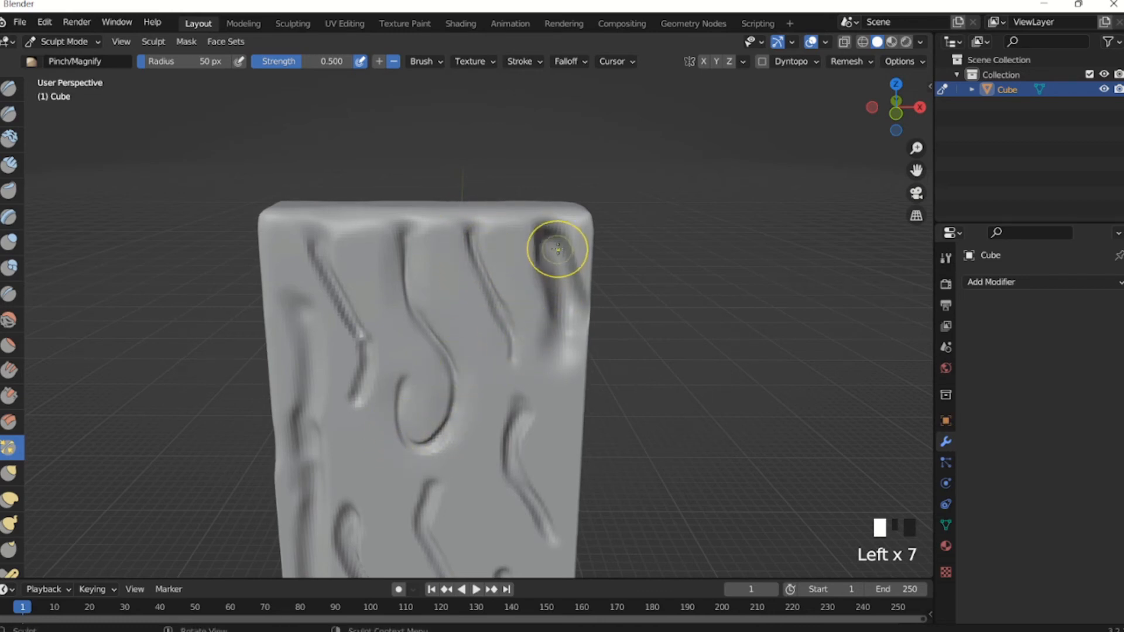
# Set the Pinch brush radius to 124 px and pinch the groove at the slab's upper-right corner.
pyautogui.press('f')
pyautogui.click(629, 248)
pyautogui.moveTo(547, 239); pyautogui.dragTo(555, 307)
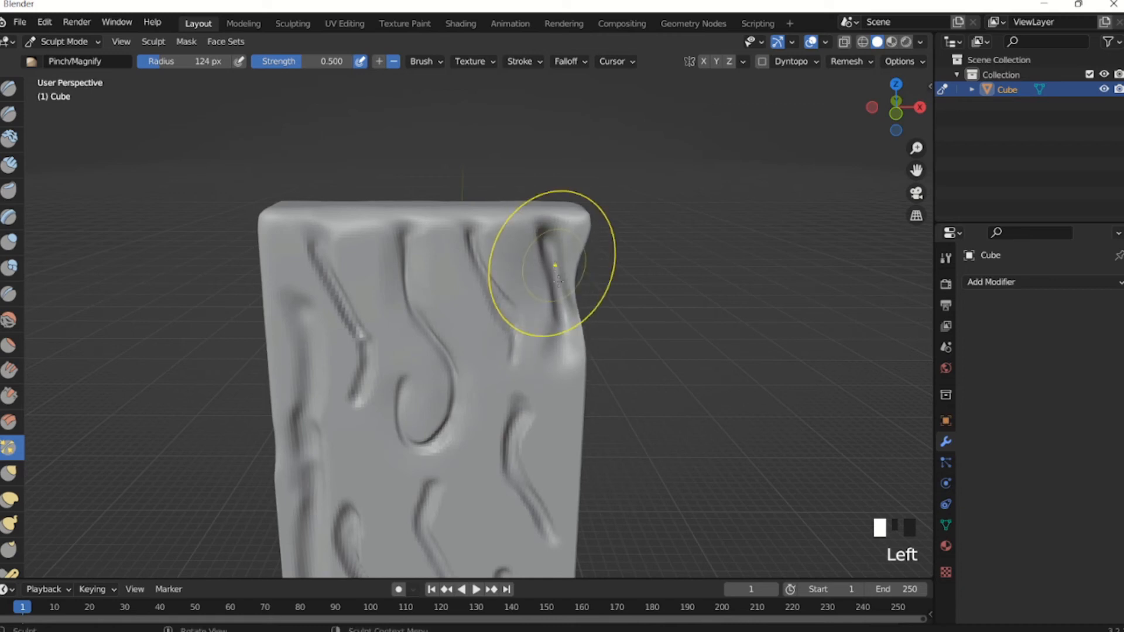
pyautogui.moveTo(549, 260); pyautogui.dragTo(571, 328)
pyautogui.moveTo(577, 263); pyautogui.dragTo(580, 351)
# Set the Pinch brush radius to 82 px and pinch the upper-left groove along its full length.
pyautogui.press('f')
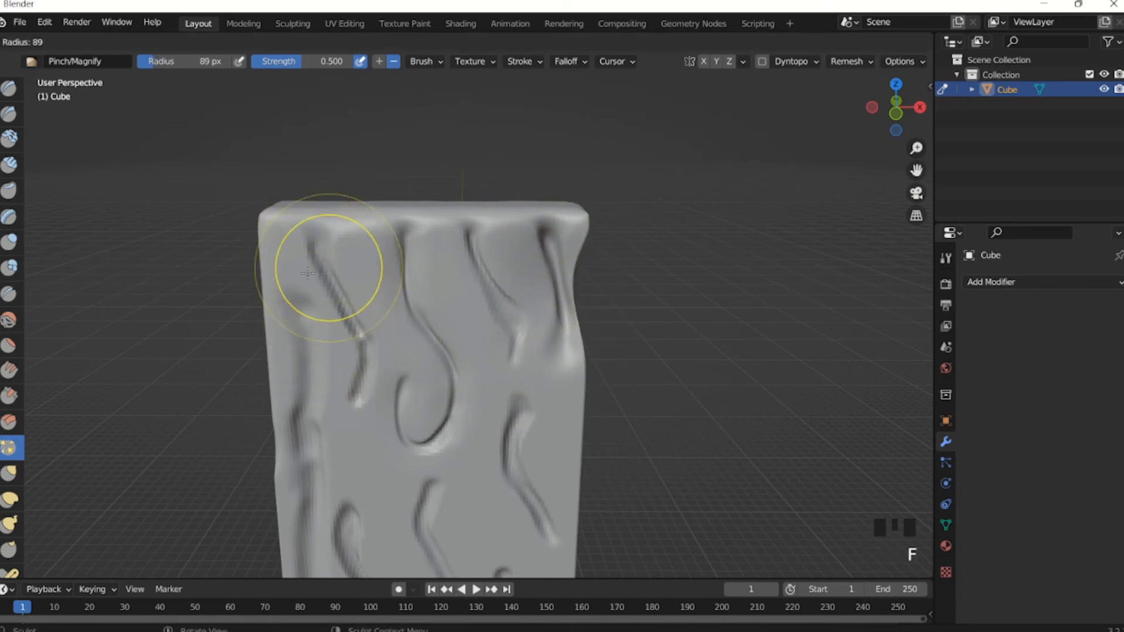
pyautogui.click(326, 244)
pyautogui.moveTo(347, 319)
pyautogui.mouseDown()
pyautogui.moveTo(359, 364)
pyautogui.moveTo(339, 414)
pyautogui.mouseUp()
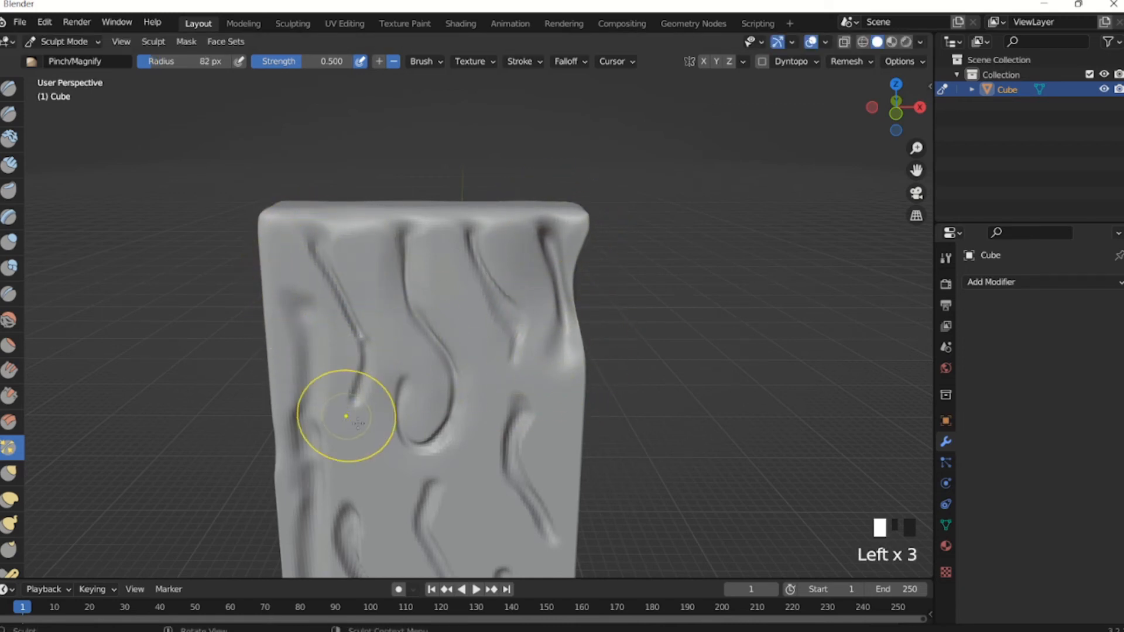
# Pinch the central and left S-shaped grooves below the hook-shaped groove.
pyautogui.moveTo(405, 422)
pyautogui.keyDown('shift'); pyautogui.mouseDown(button='middle')
pyautogui.moveTo(398, 281)
pyautogui.moveTo(427, 221)
pyautogui.mouseUp(button='middle'); pyautogui.keyUp('shift')
pyautogui.moveTo(427, 221)
pyautogui.mouseDown()
pyautogui.moveTo(445, 374)
pyautogui.moveTo(439, 235)
pyautogui.moveTo(473, 347)
pyautogui.mouseUp()
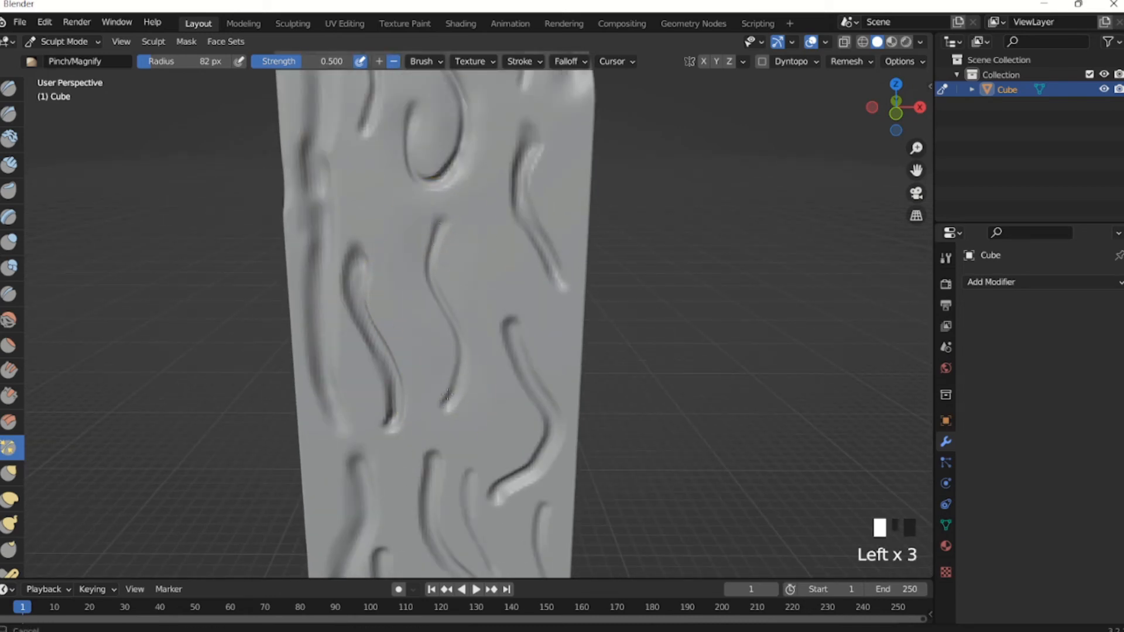
pyautogui.moveTo(349, 257); pyautogui.dragTo(372, 328)
pyautogui.moveTo(382, 394); pyautogui.dragTo(376, 325)
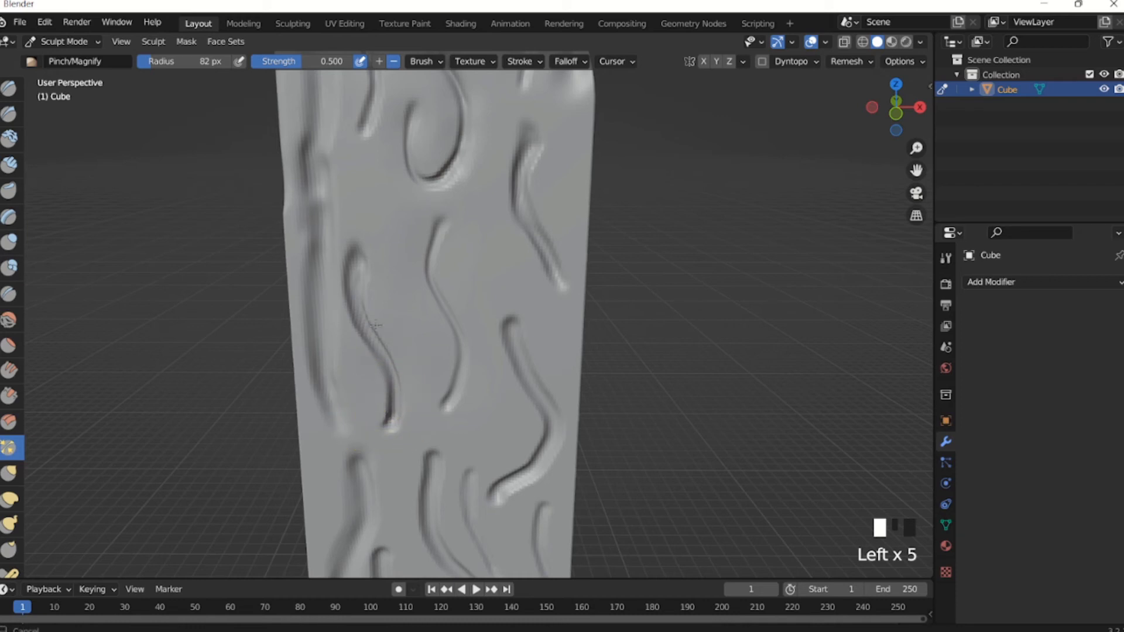
pyautogui.moveTo(356, 243); pyautogui.dragTo(394, 419)
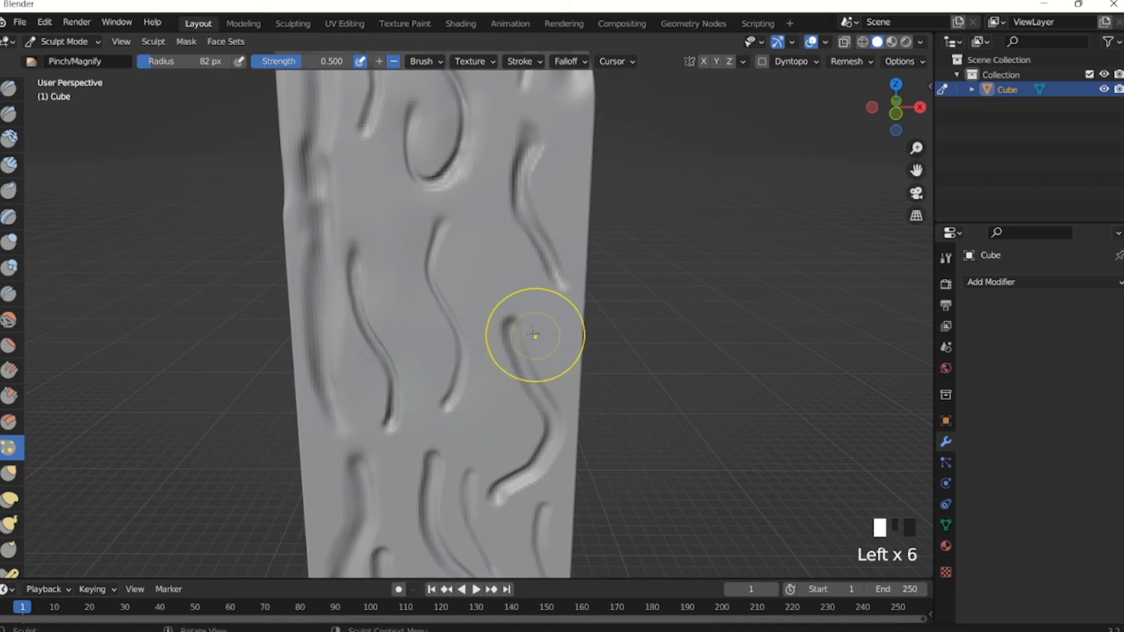
# Pinch the two curved grooves along the slab's right side, below the upper-right corner groove.
pyautogui.moveTo(534, 335)
pyautogui.mouseDown()
pyautogui.moveTo(524, 369)
pyautogui.moveTo(545, 419)
pyautogui.mouseUp()
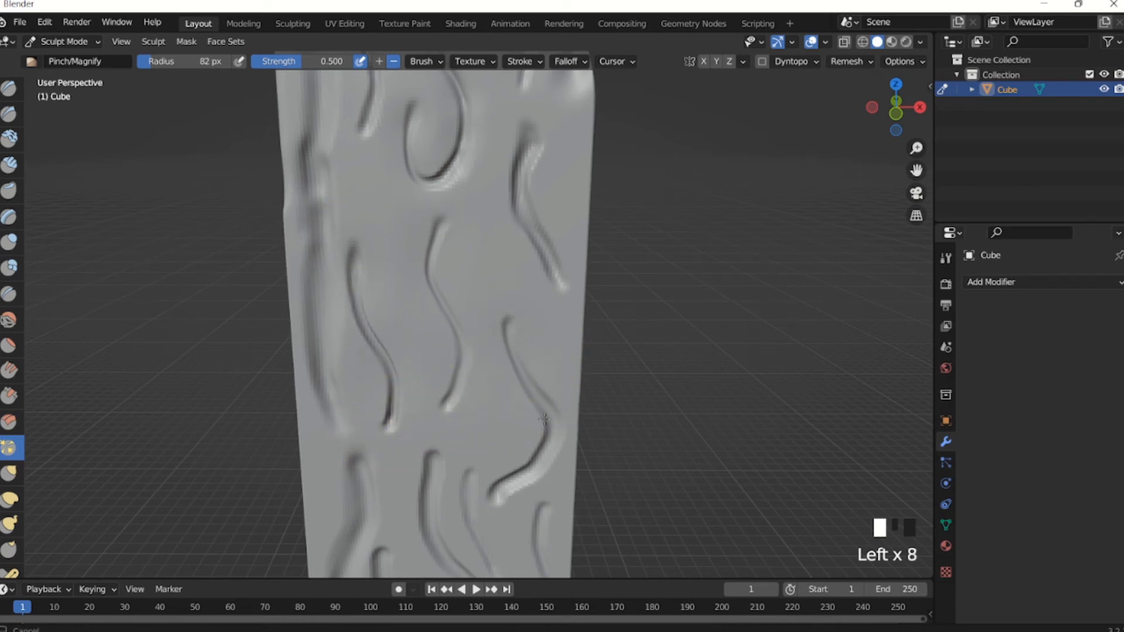
pyautogui.click(556, 263)
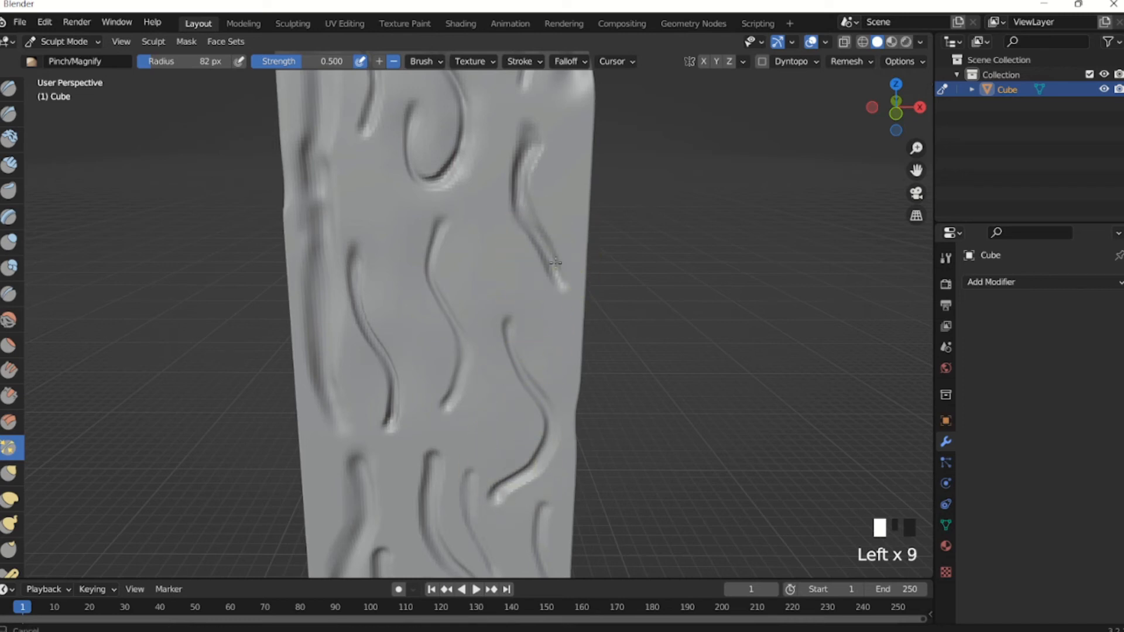
pyautogui.moveTo(524, 165)
pyautogui.mouseDown()
pyautogui.moveTo(515, 151)
pyautogui.moveTo(520, 159)
pyautogui.mouseUp()
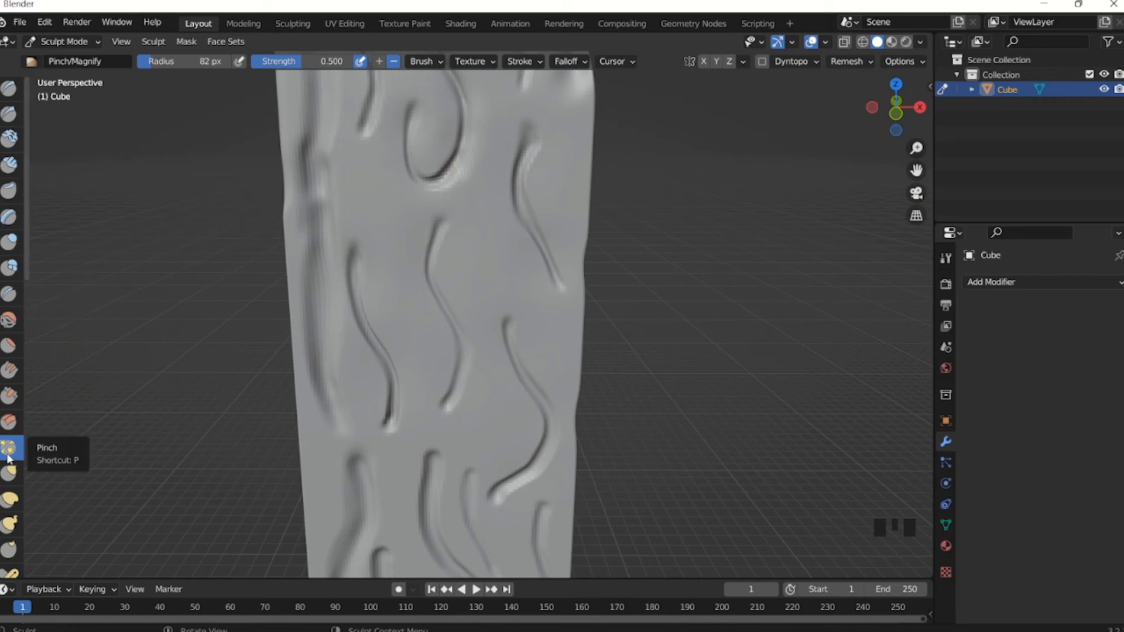
# Switch to the Grab brush and set its radius to 202 px.
pyautogui.press('g')
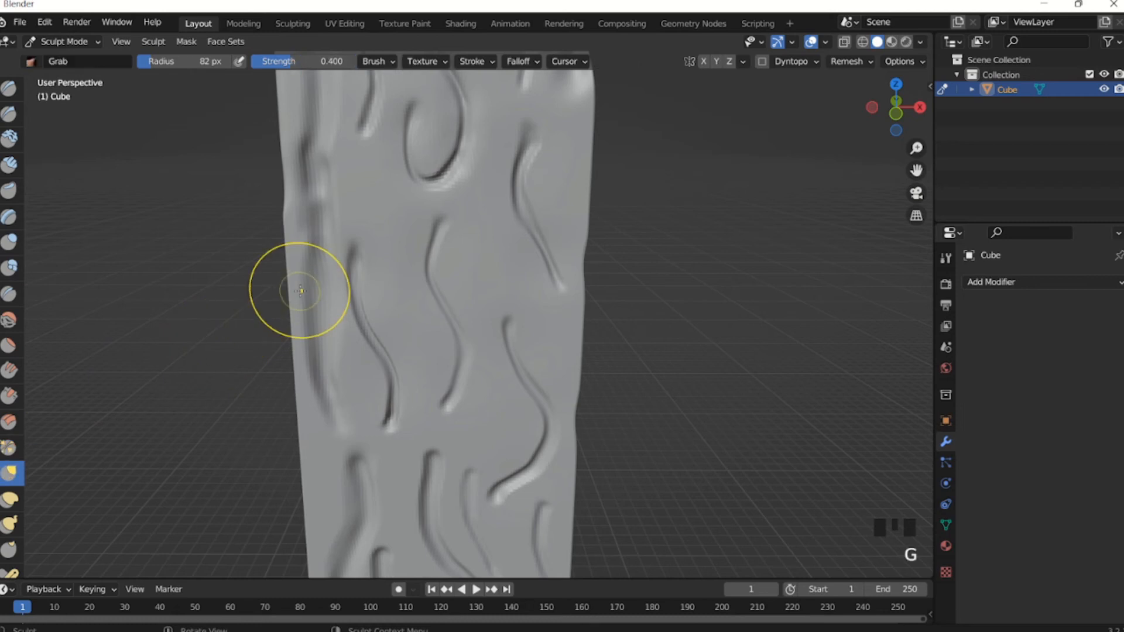
pyautogui.scroll(-3, 301, 291)
pyautogui.keyDown('shift'); pyautogui.moveTo(325, 250); pyautogui.dragTo(315, 294, button='middle'); pyautogui.keyUp('shift')
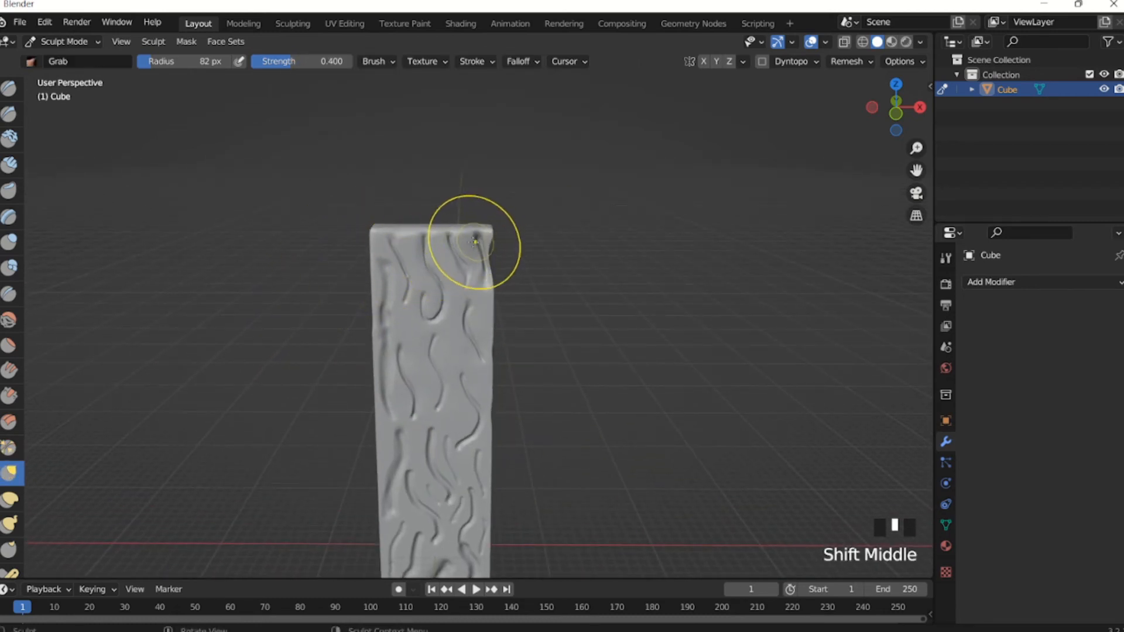
pyautogui.press('f')
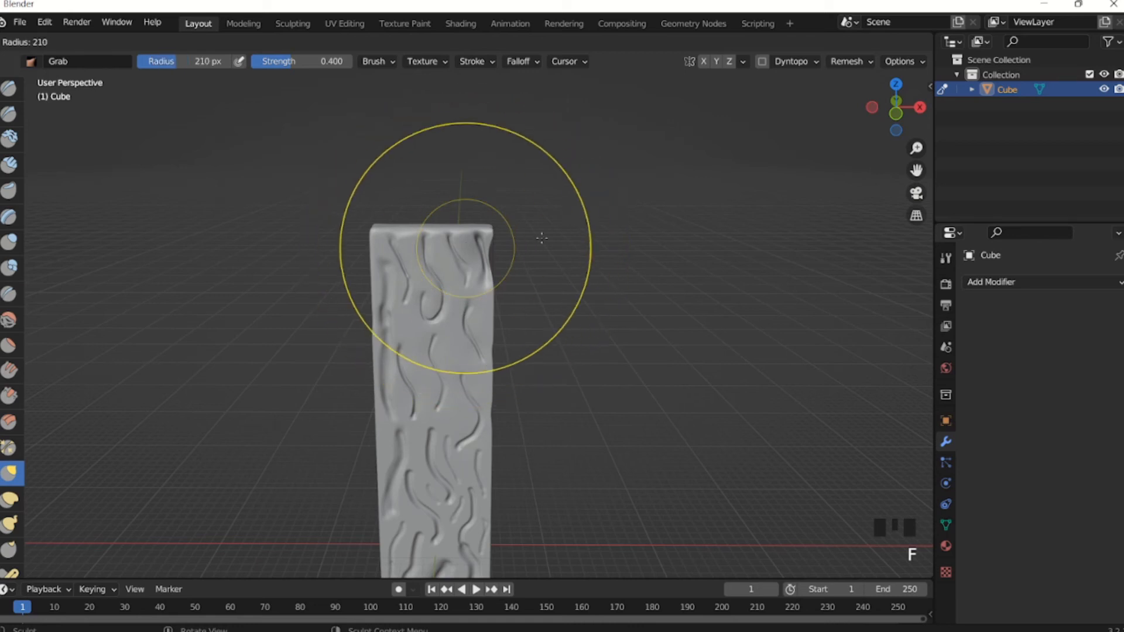
pyautogui.moveTo(539, 238); pyautogui.dragTo(501, 320, button='middle')
pyautogui.scroll(-2, 534, 299)
pyautogui.moveTo(419, 534); pyautogui.dragTo(472, 410, button='middle')
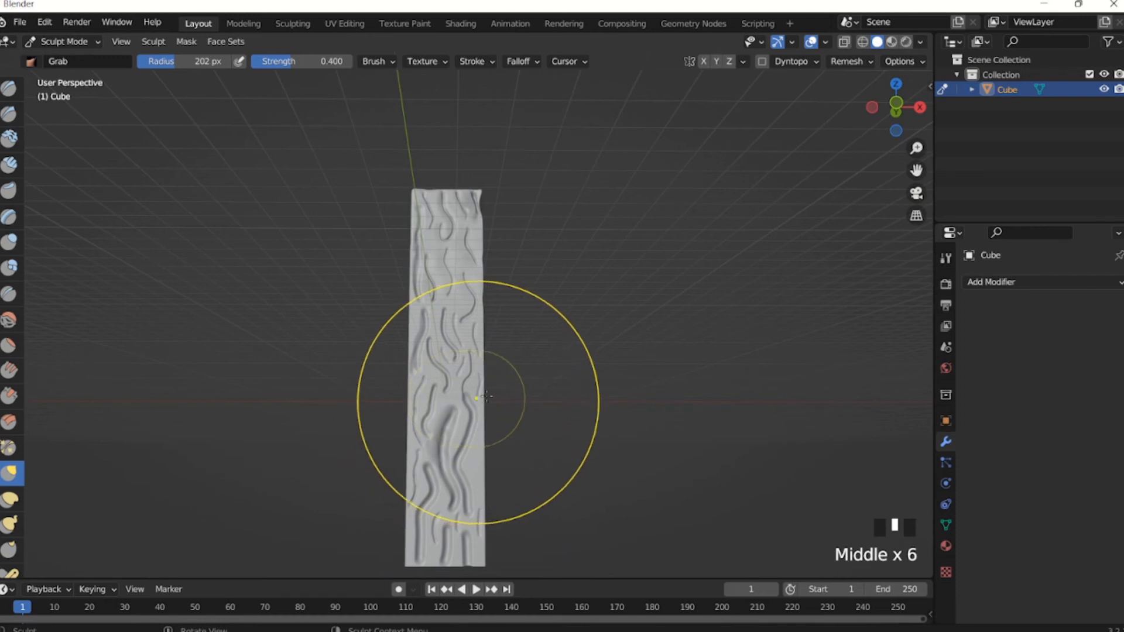
pyautogui.moveTo(491, 395)
pyautogui.mouseDown(button='middle')
pyautogui.moveTo(471, 451)
pyautogui.moveTo(470, 374)
pyautogui.moveTo(457, 341)
pyautogui.mouseUp(button='middle')
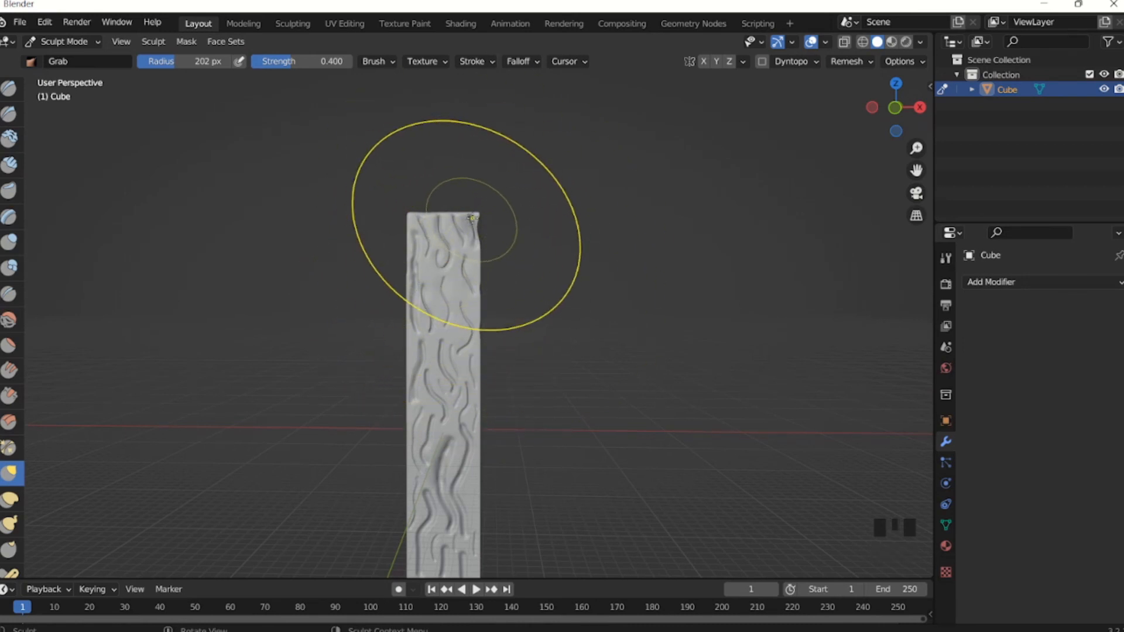
# Pull the slab's upper and middle sections sideways with the Grab brush to bend it into an S-curve.
pyautogui.moveTo(472, 218); pyautogui.dragTo(465, 212)
pyautogui.moveTo(446, 275); pyautogui.dragTo(451, 316)
pyautogui.moveTo(463, 234)
pyautogui.mouseDown()
pyautogui.moveTo(487, 213)
pyautogui.moveTo(479, 183)
pyautogui.moveTo(409, 193)
pyautogui.moveTo(356, 322)
pyautogui.moveTo(367, 363)
pyautogui.moveTo(451, 369)
pyautogui.mouseUp()
pyautogui.moveTo(476, 414); pyautogui.dragTo(507, 367)
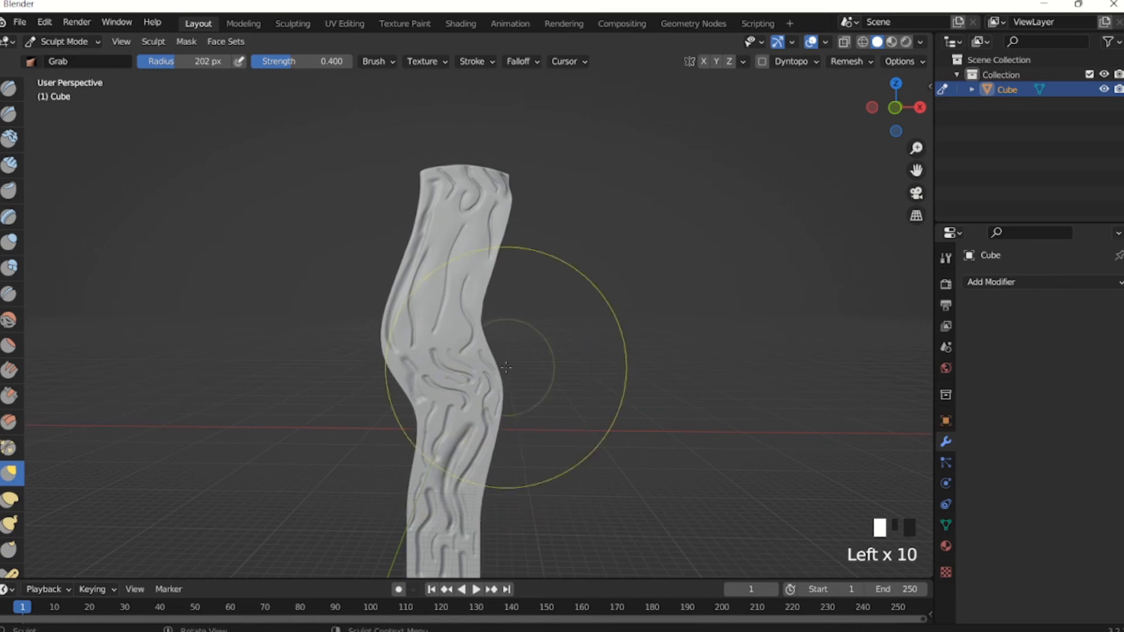
pyautogui.moveTo(421, 337)
pyautogui.mouseDown()
pyautogui.moveTo(384, 243)
pyautogui.moveTo(434, 375)
pyautogui.moveTo(469, 387)
pyautogui.moveTo(452, 401)
pyautogui.mouseUp()
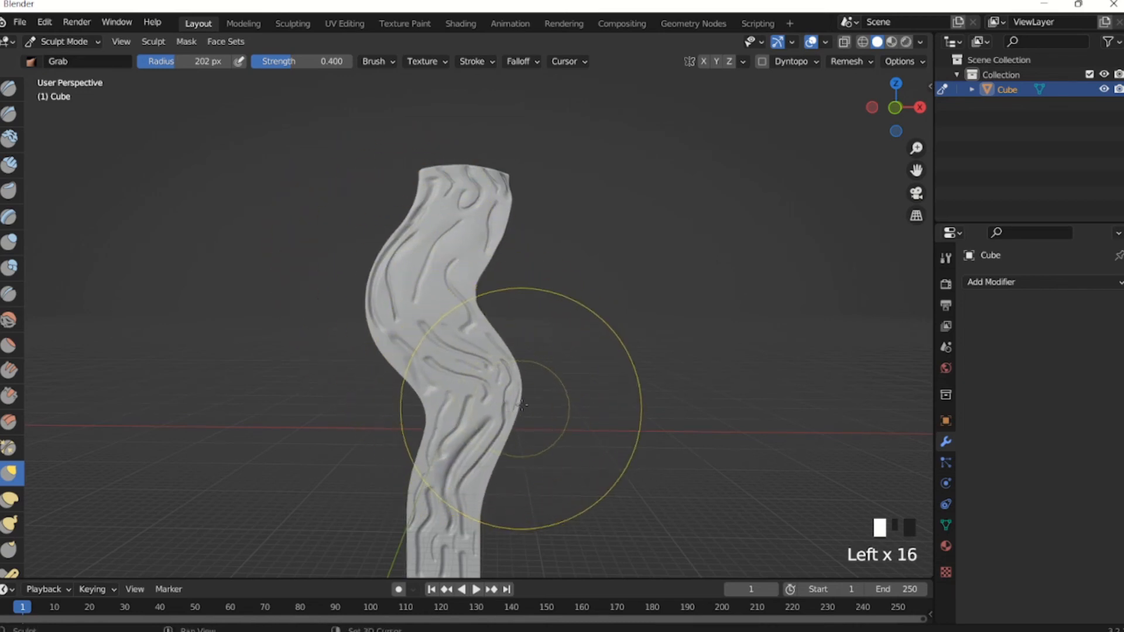
# Continue the S-curve through the slab's lower section and pull its bottom end into a tapered tip with the Grab brush.
pyautogui.keyDown('shift'); pyautogui.moveTo(521, 404); pyautogui.dragTo(532, 322, button='middle'); pyautogui.keyUp('shift')
pyautogui.moveTo(532, 321)
pyautogui.mouseDown()
pyautogui.moveTo(452, 331)
pyautogui.moveTo(472, 405)
pyautogui.mouseUp()
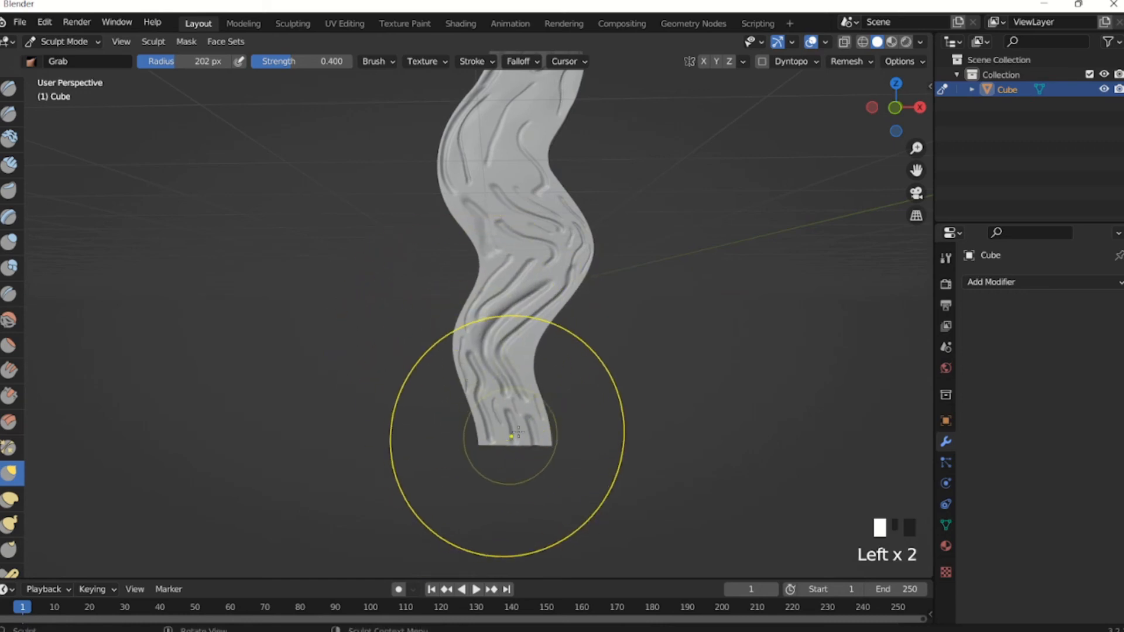
pyautogui.scroll(2, 512, 436)
pyautogui.keyDown('shift'); pyautogui.moveTo(535, 481); pyautogui.dragTo(515, 343, button='middle'); pyautogui.keyUp('shift')
pyautogui.moveTo(515, 344); pyautogui.dragTo(450, 402)
pyautogui.moveTo(558, 294)
pyautogui.mouseDown()
pyautogui.moveTo(554, 258)
pyautogui.moveTo(464, 356)
pyautogui.mouseUp()
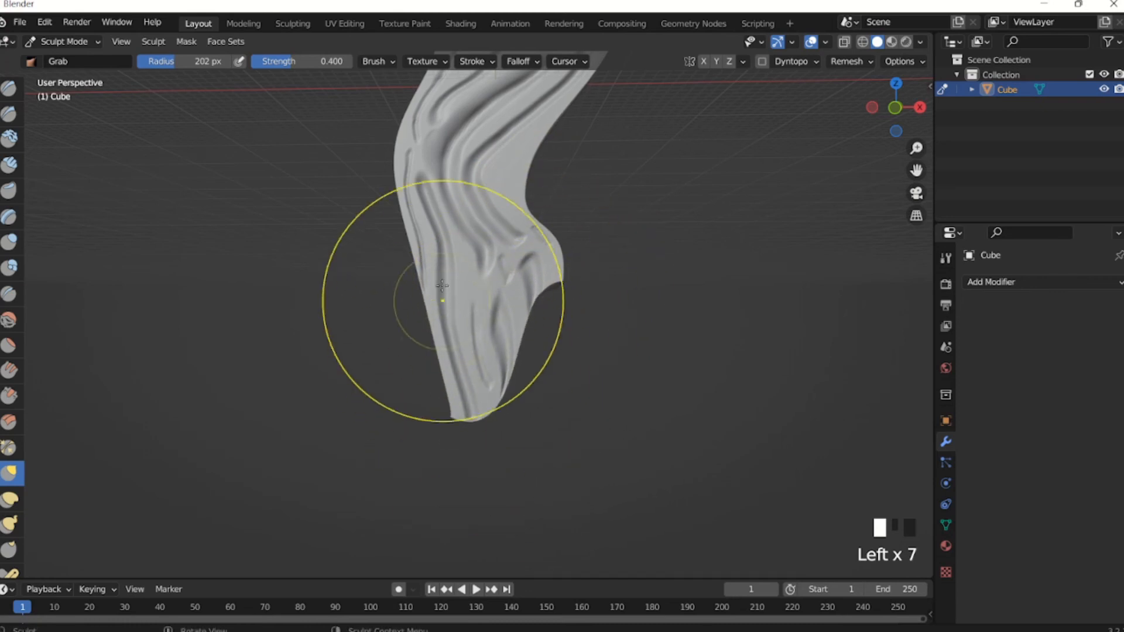
pyautogui.moveTo(442, 286); pyautogui.dragTo(465, 276)
# Stretch the slab's top end upward and exaggerate the bends in its middle with the Grab brush.
pyautogui.scroll(-6, 465, 259)
pyautogui.keyDown('shift'); pyautogui.moveTo(476, 172); pyautogui.dragTo(470, 232, button='middle'); pyautogui.keyUp('shift')
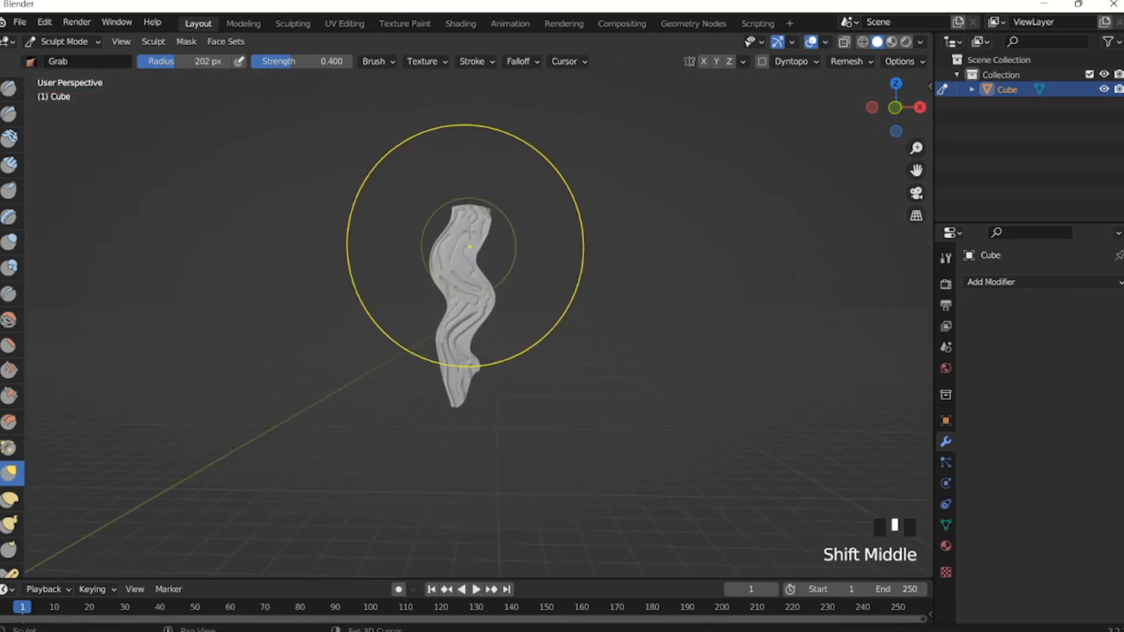
pyautogui.moveTo(470, 233); pyautogui.dragTo(479, 196)
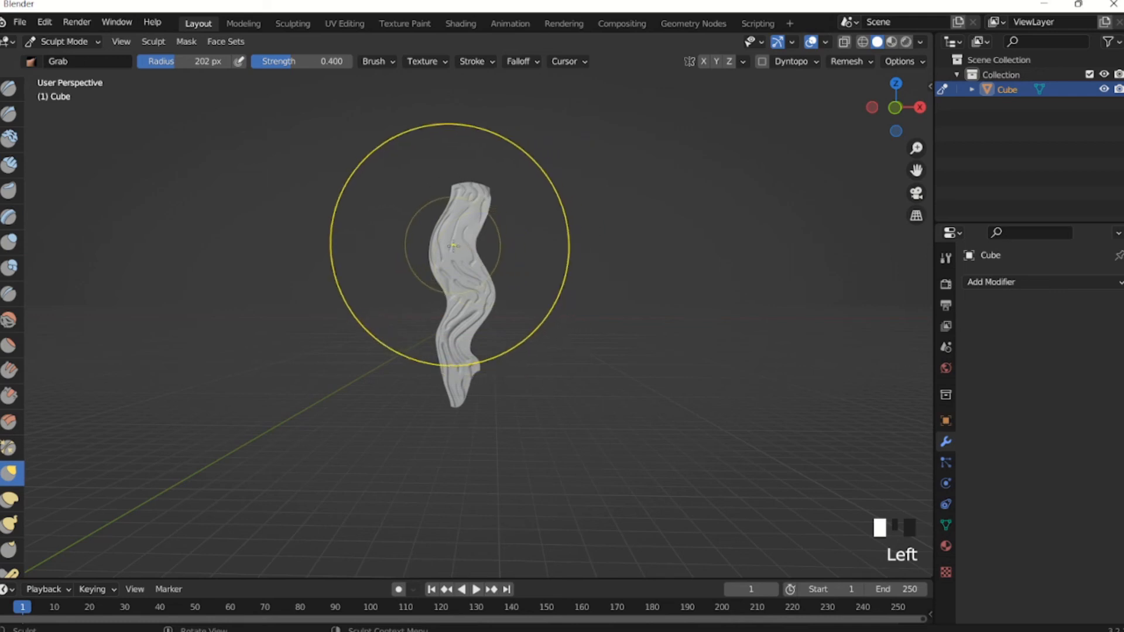
pyautogui.scroll(3, 431, 234)
pyautogui.keyDown('shift'); pyautogui.moveTo(411, 221); pyautogui.dragTo(456, 331, button='middle'); pyautogui.keyUp('shift')
pyautogui.moveTo(454, 349)
pyautogui.mouseDown()
pyautogui.moveTo(377, 402)
pyautogui.moveTo(412, 369)
pyautogui.moveTo(510, 380)
pyautogui.moveTo(545, 445)
pyautogui.mouseUp()
pyautogui.keyDown('shift'); pyautogui.moveTo(545, 445); pyautogui.dragTo(555, 370, button='middle'); pyautogui.keyUp('shift')
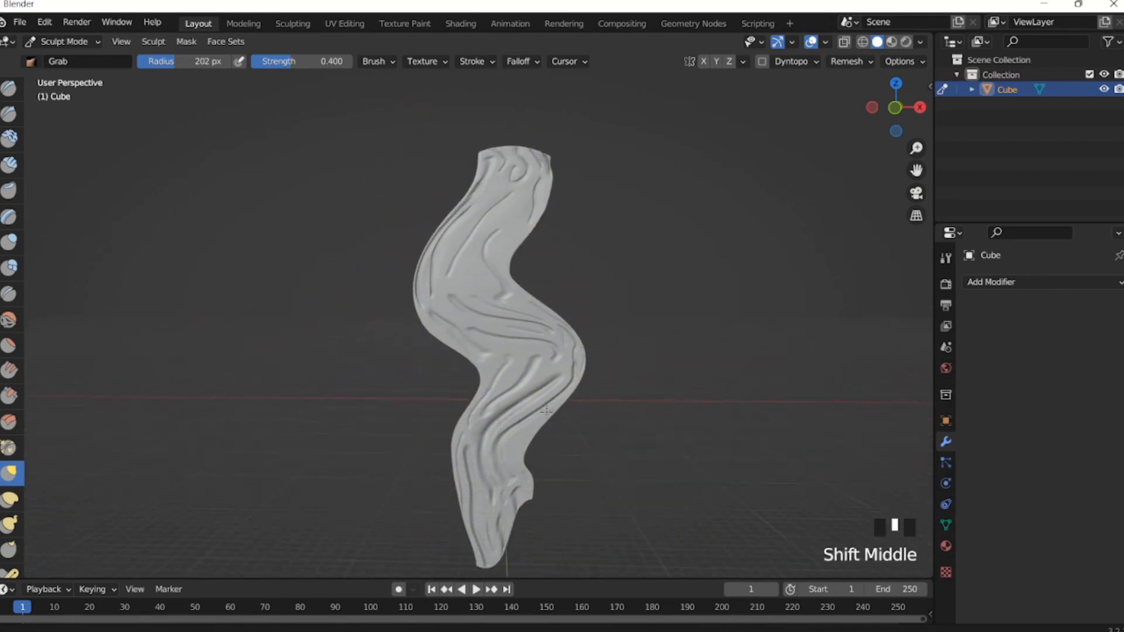
pyautogui.moveTo(503, 502)
pyautogui.mouseDown()
pyautogui.moveTo(505, 514)
pyautogui.moveTo(514, 488)
pyautogui.mouseUp()
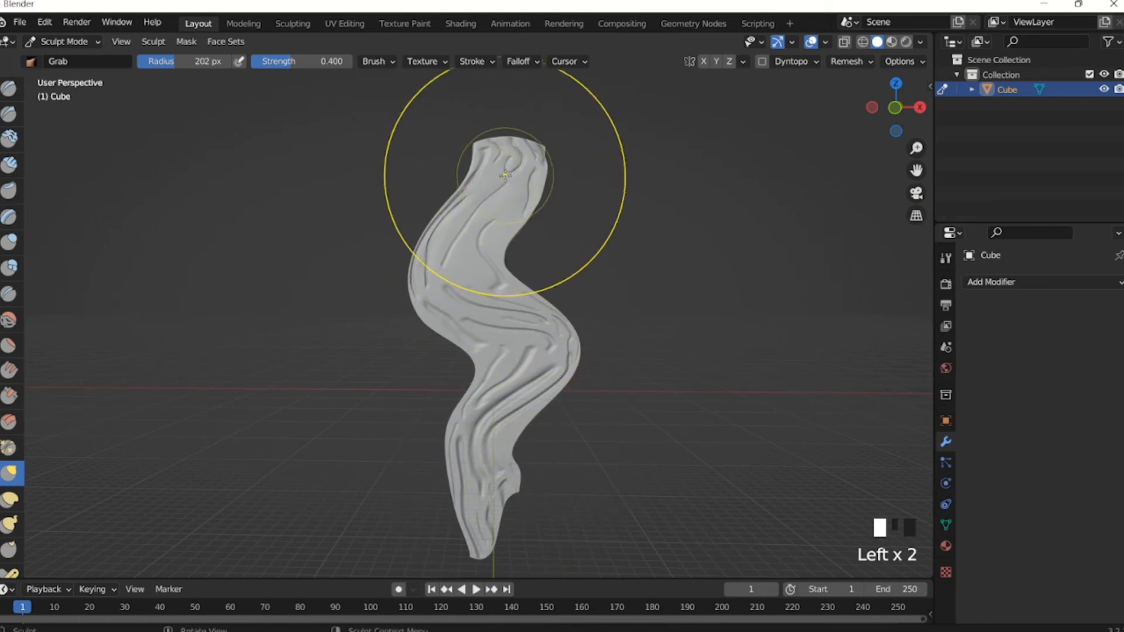
# Smooth away the grooves along the whole curved form with the Smooth brush at 140 px radius.
pyautogui.press('f')
pyautogui.keyDown('shift'); pyautogui.moveTo(507, 169); pyautogui.dragTo(514, 165); pyautogui.keyUp('shift')
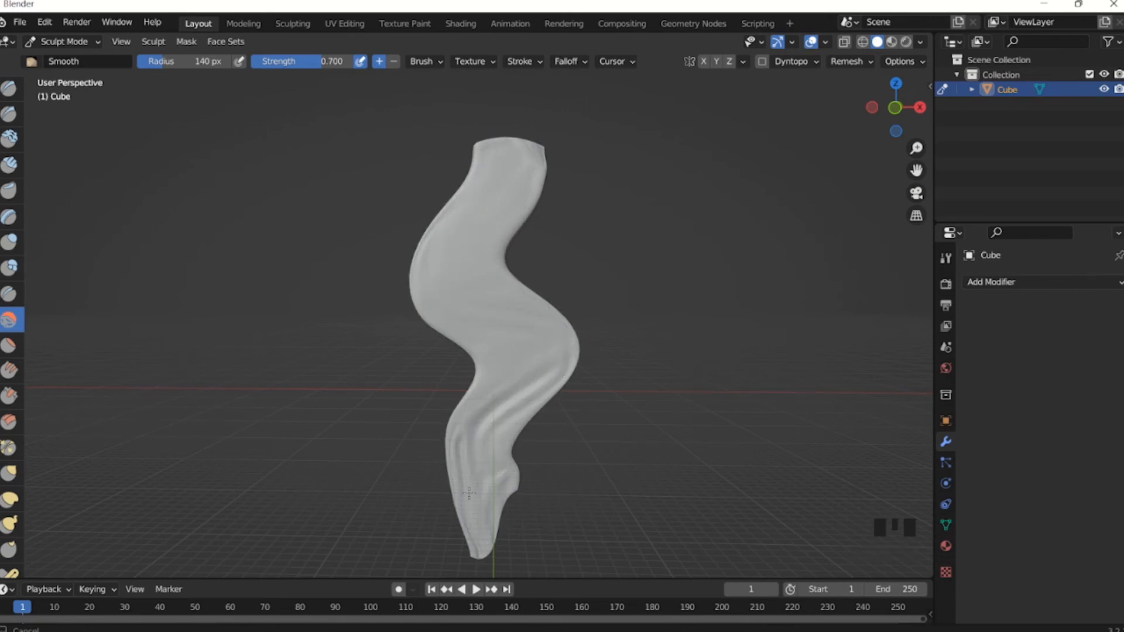
# Build up a raised band along the upper bends with the Draw brush in Add direction at 71 px radius.
pyautogui.click(9, 91)
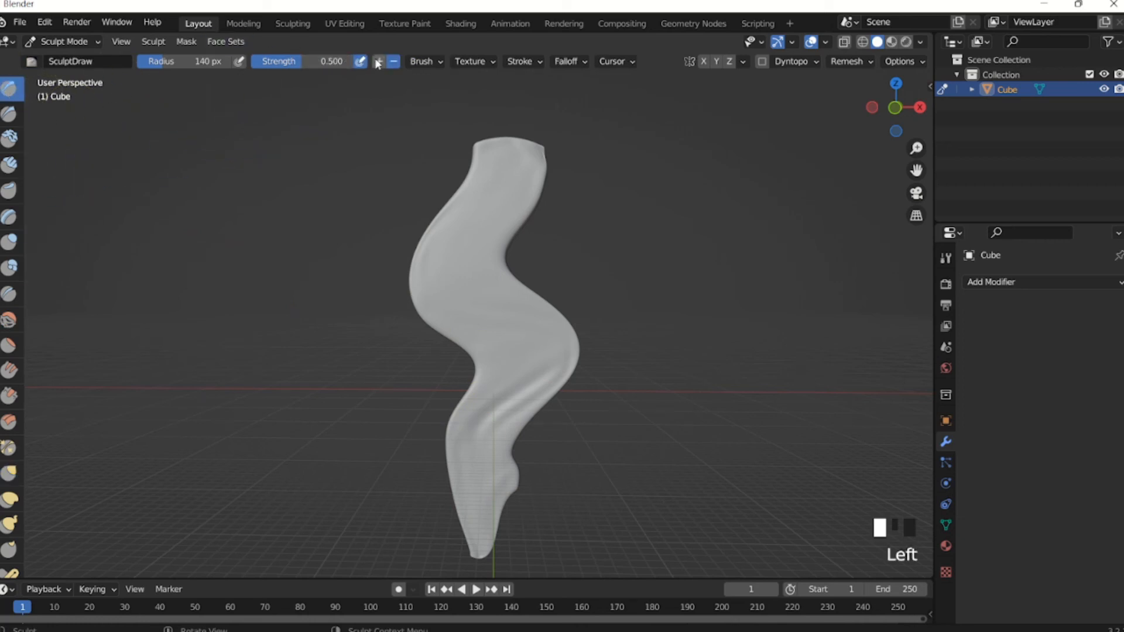
pyautogui.press('f')
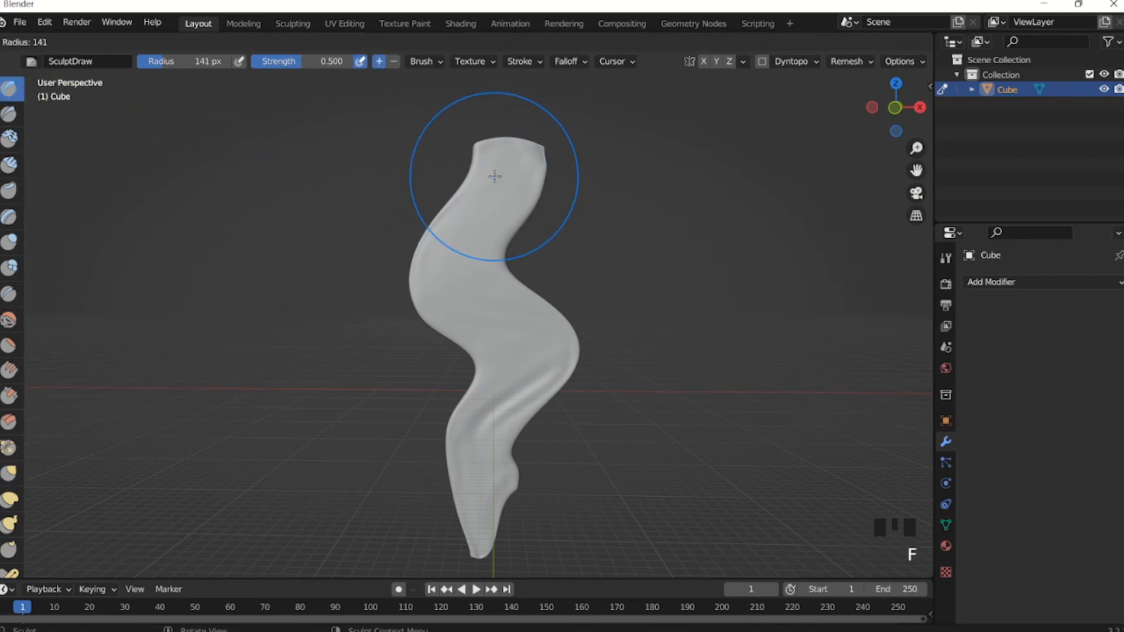
pyautogui.click(453, 196)
pyautogui.scroll(3, 502, 166)
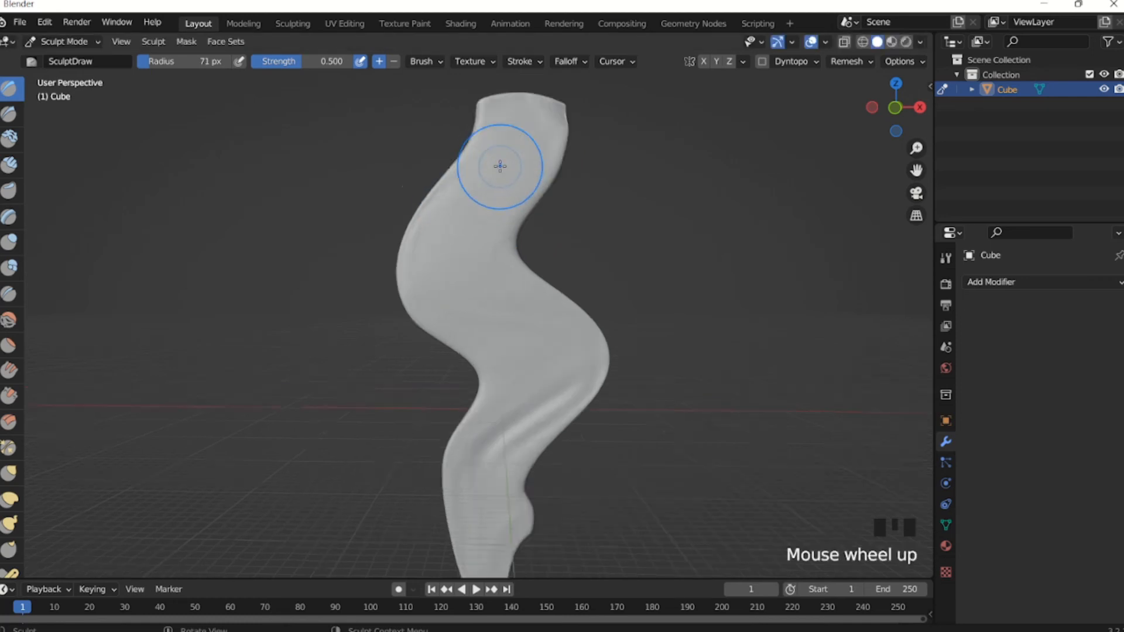
pyautogui.keyDown('shift'); pyautogui.moveTo(502, 166); pyautogui.dragTo(521, 111, button='middle'); pyautogui.keyUp('shift')
pyautogui.moveTo(521, 111); pyautogui.dragTo(444, 264)
pyautogui.moveTo(476, 225); pyautogui.dragTo(396, 343)
pyautogui.moveTo(476, 334); pyautogui.dragTo(636, 444)
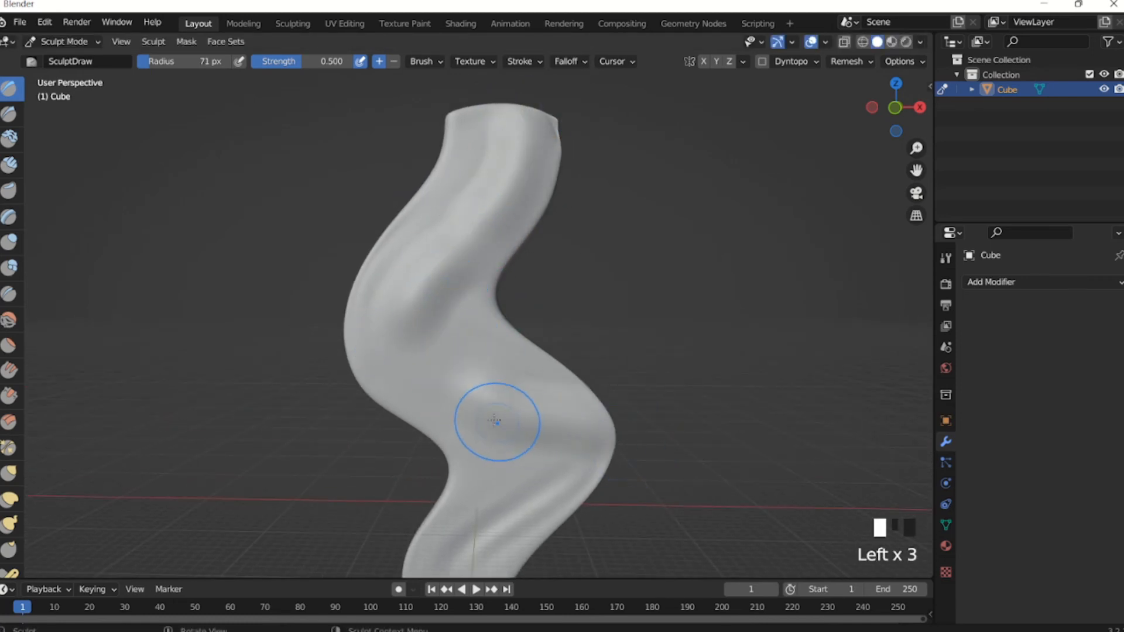
pyautogui.moveTo(495, 420); pyautogui.dragTo(568, 460)
# Extend the raised band from the right-hand bend down into the lower section with the Draw brush.
pyautogui.keyDown('shift'); pyautogui.moveTo(572, 492); pyautogui.dragTo(598, 396, button='middle'); pyautogui.keyUp('shift')
pyautogui.moveTo(597, 397); pyautogui.dragTo(510, 481)
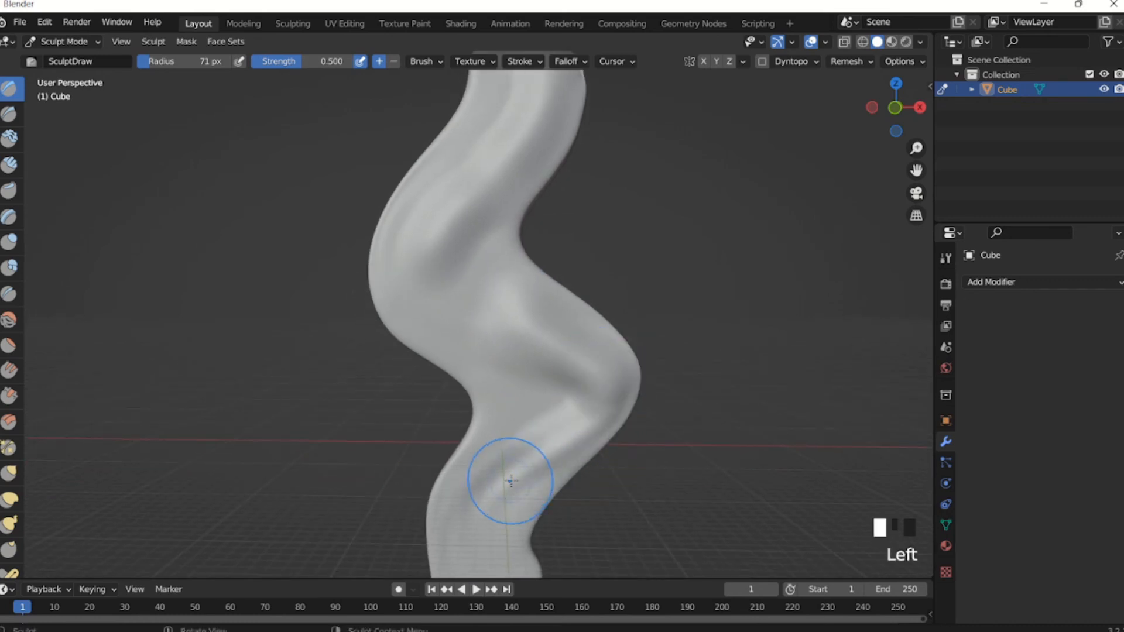
pyautogui.keyDown('shift'); pyautogui.moveTo(511, 481); pyautogui.dragTo(547, 388, button='middle'); pyautogui.keyUp('shift')
pyautogui.moveTo(528, 392); pyautogui.dragTo(609, 328)
pyautogui.moveTo(510, 469); pyautogui.dragTo(527, 464)
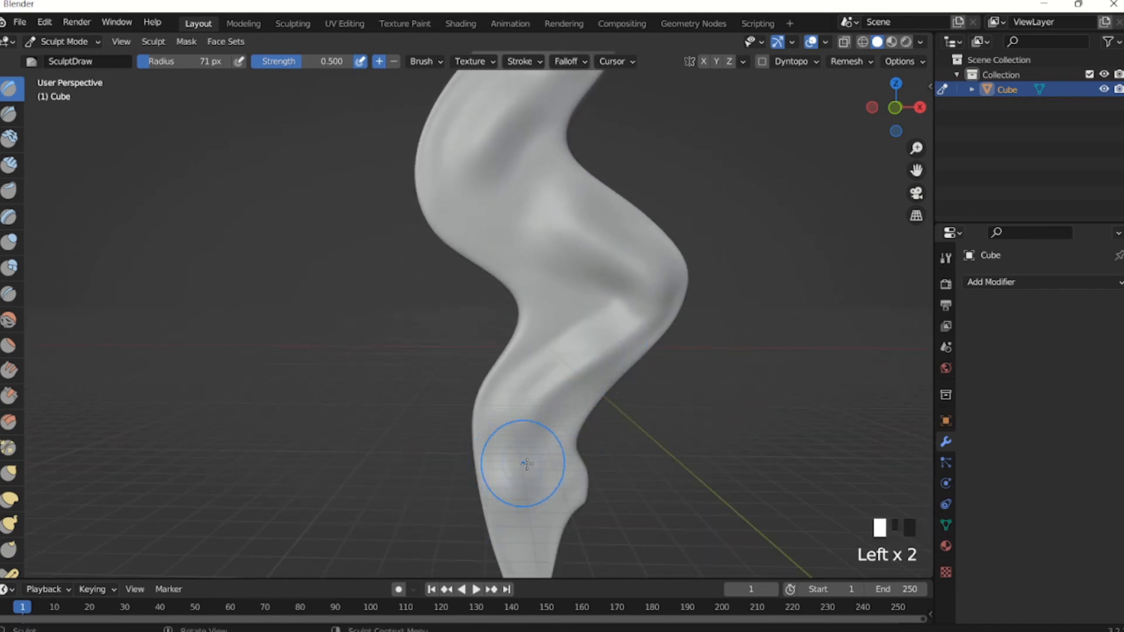
# Continue the raised band down the lower section and touch up the upper bend with the Draw brush at 71 px radius.
pyautogui.keyDown('shift'); pyautogui.moveTo(527, 463); pyautogui.dragTo(510, 394, button='middle'); pyautogui.keyUp('shift')
pyautogui.moveTo(504, 328)
pyautogui.mouseDown()
pyautogui.moveTo(492, 462)
pyautogui.moveTo(503, 492)
pyautogui.moveTo(556, 386)
pyautogui.mouseUp()
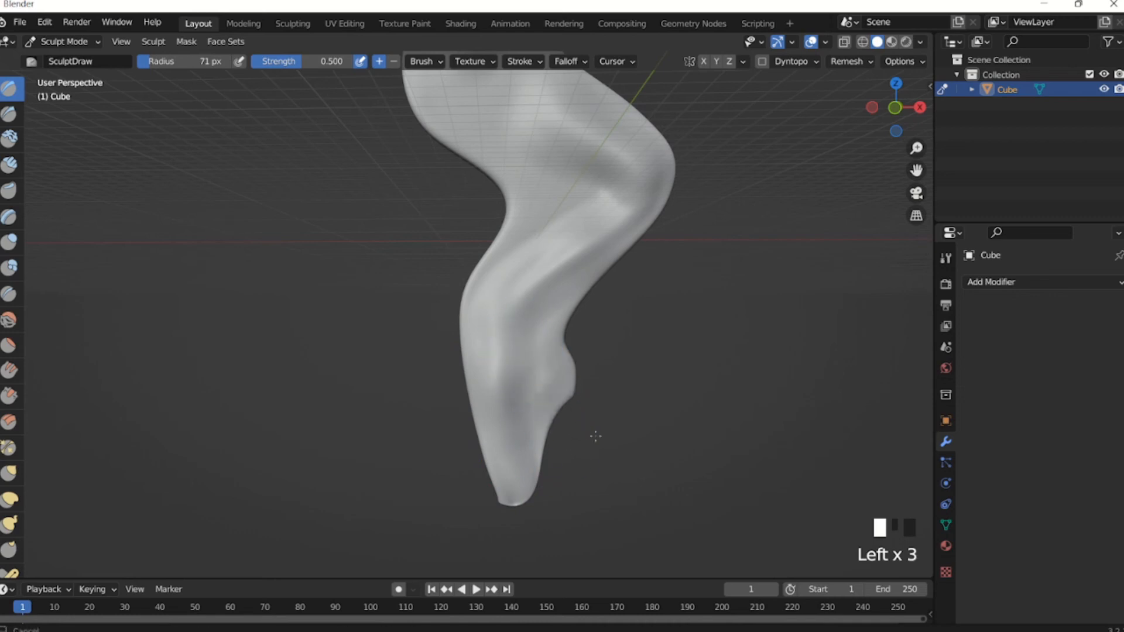
pyautogui.keyDown('shift'); pyautogui.moveTo(552, 321); pyautogui.dragTo(622, 445, button='middle'); pyautogui.keyUp('shift')
pyautogui.moveTo(591, 293); pyautogui.dragTo(582, 261)
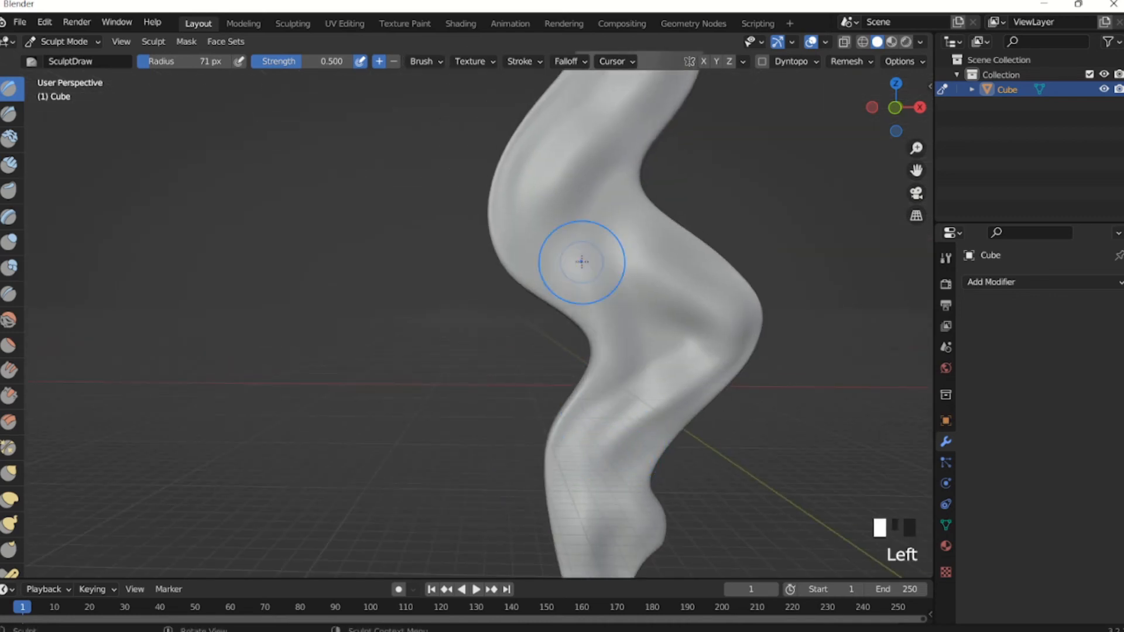
pyautogui.moveTo(577, 244); pyautogui.dragTo(527, 271, button='middle')
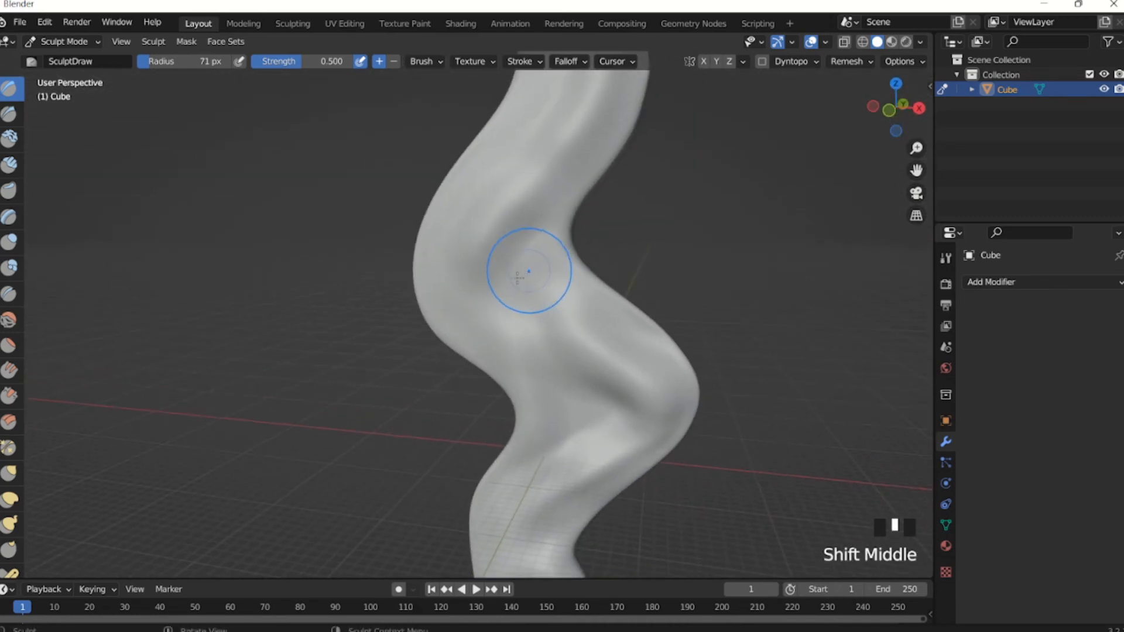
# Smooth the whole curved form from its upper end to its tip at 230 px brush radius.
pyautogui.press('f')
pyautogui.moveTo(604, 231); pyautogui.dragTo(532, 231, button='middle')
pyautogui.scroll(-3, 520, 277)
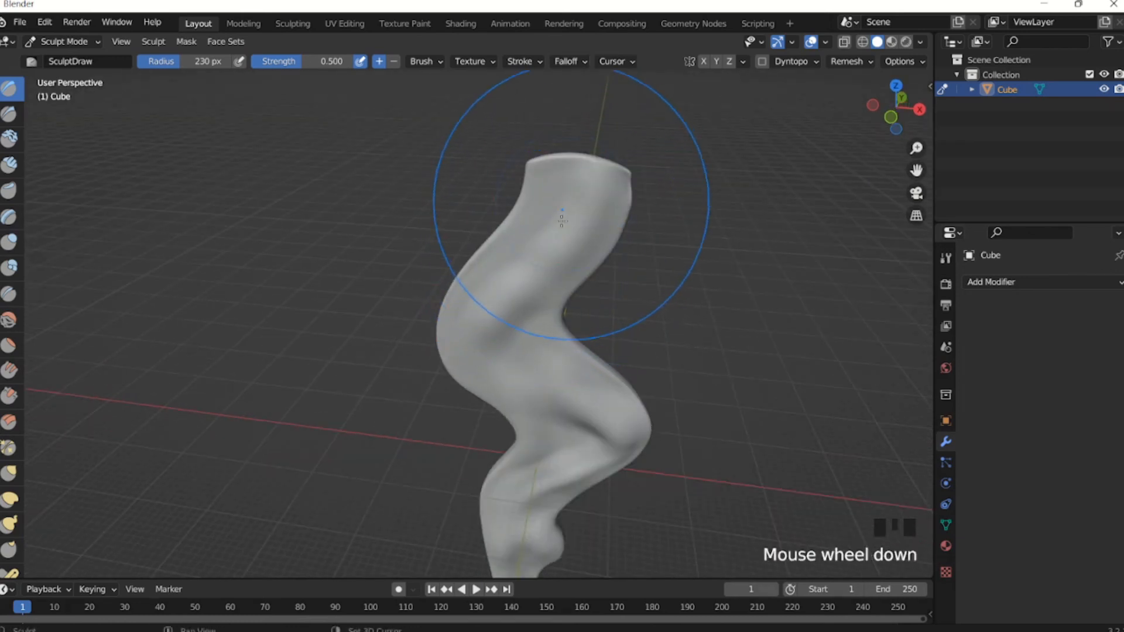
pyautogui.moveTo(547, 188)
pyautogui.keyDown('shift'); pyautogui.mouseDown()
pyautogui.moveTo(536, 381)
pyautogui.moveTo(578, 469)
pyautogui.mouseUp(); pyautogui.keyUp('shift')
pyautogui.moveTo(577, 469)
pyautogui.mouseDown(button='middle')
pyautogui.moveTo(574, 351)
pyautogui.moveTo(567, 409)
pyautogui.mouseUp(button='middle')
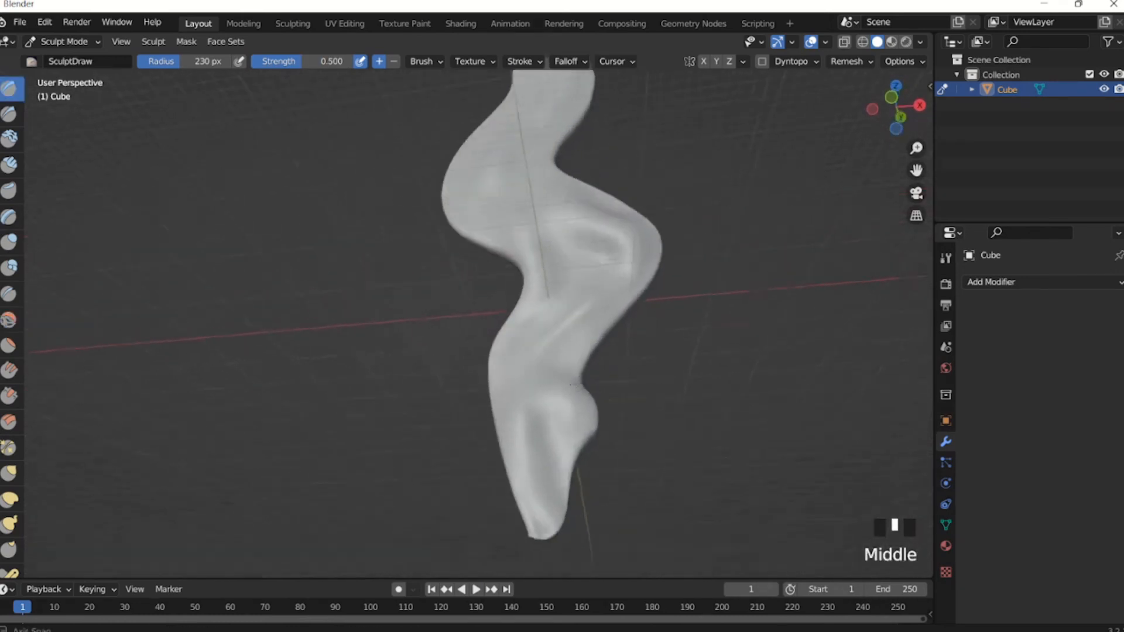
pyautogui.keyDown('shift'); pyautogui.moveTo(567, 410); pyautogui.dragTo(539, 251); pyautogui.keyUp('shift')
pyautogui.scroll(-2, 535, 432)
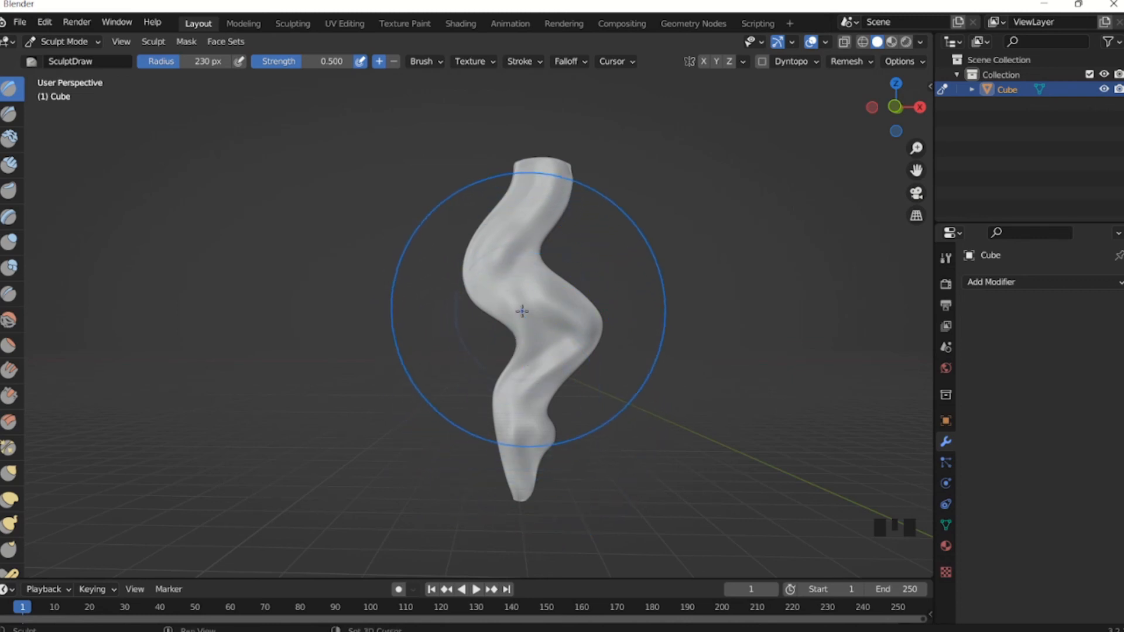
pyautogui.keyDown('shift'); pyautogui.moveTo(507, 334); pyautogui.dragTo(420, 308, button='middle'); pyautogui.keyUp('shift')
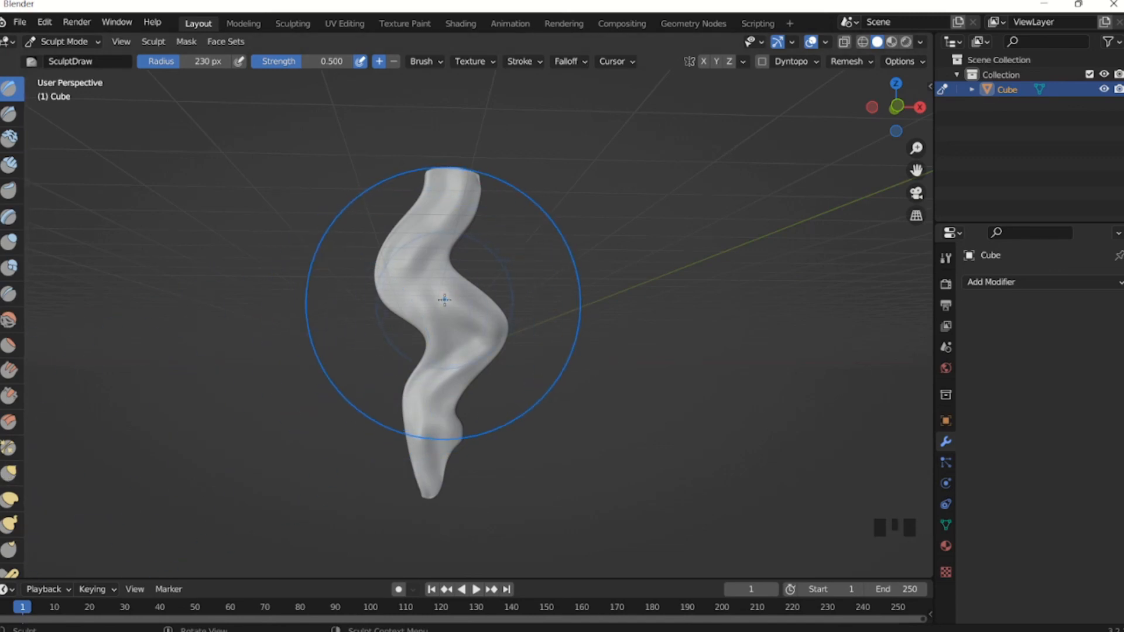
# Choose the Clay Strips brush and examine the form's mesh density in Edit Mode, returning to Sculpt Mode.
pyautogui.press('c')
pyautogui.moveTo(445, 300)
pyautogui.mouseDown(button='middle')
pyautogui.moveTo(540, 338)
pyautogui.moveTo(477, 364)
pyautogui.moveTo(502, 311)
pyautogui.moveTo(465, 322)
pyautogui.mouseUp(button='middle')
pyautogui.scroll(-2, 523, 335)
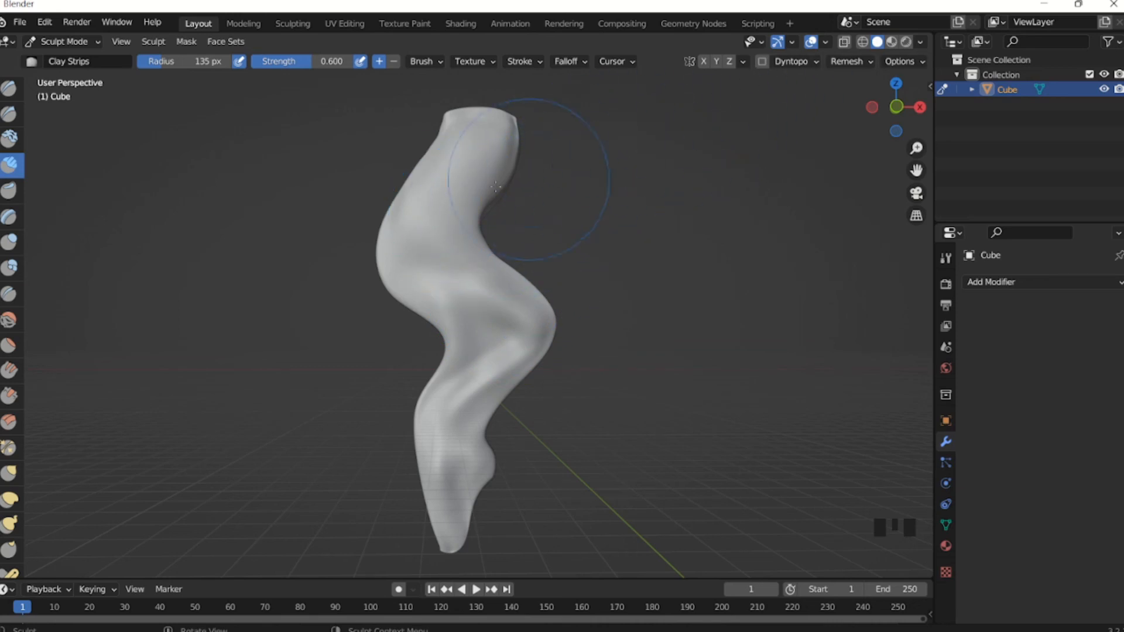
pyautogui.press('Tab')
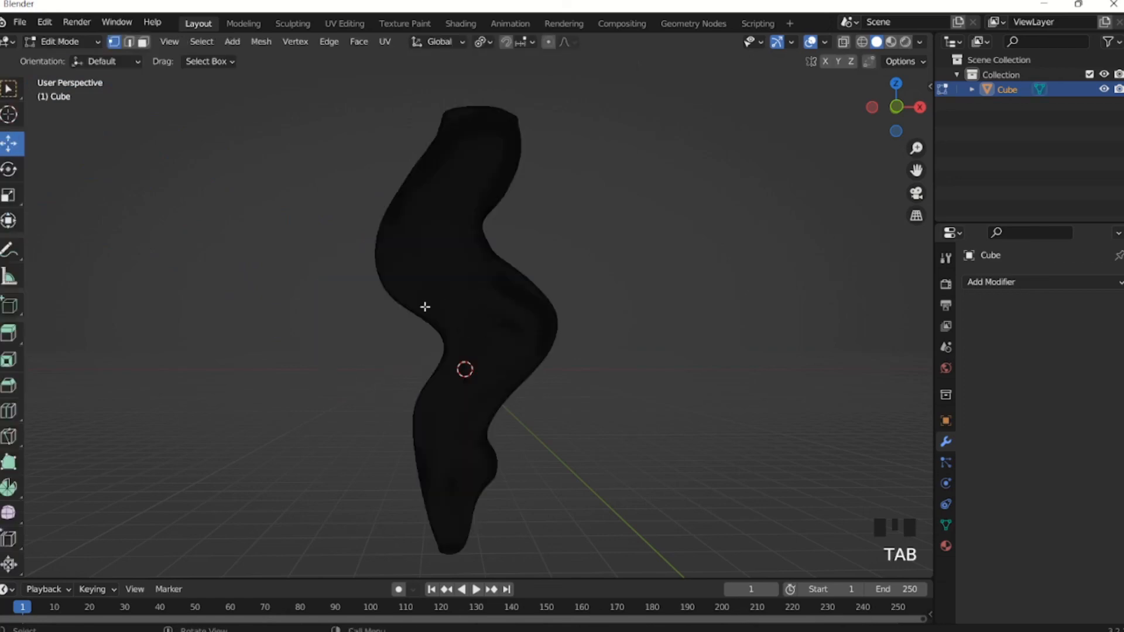
pyautogui.scroll(5, 488, 297)
pyautogui.scroll(-2, 547, 308)
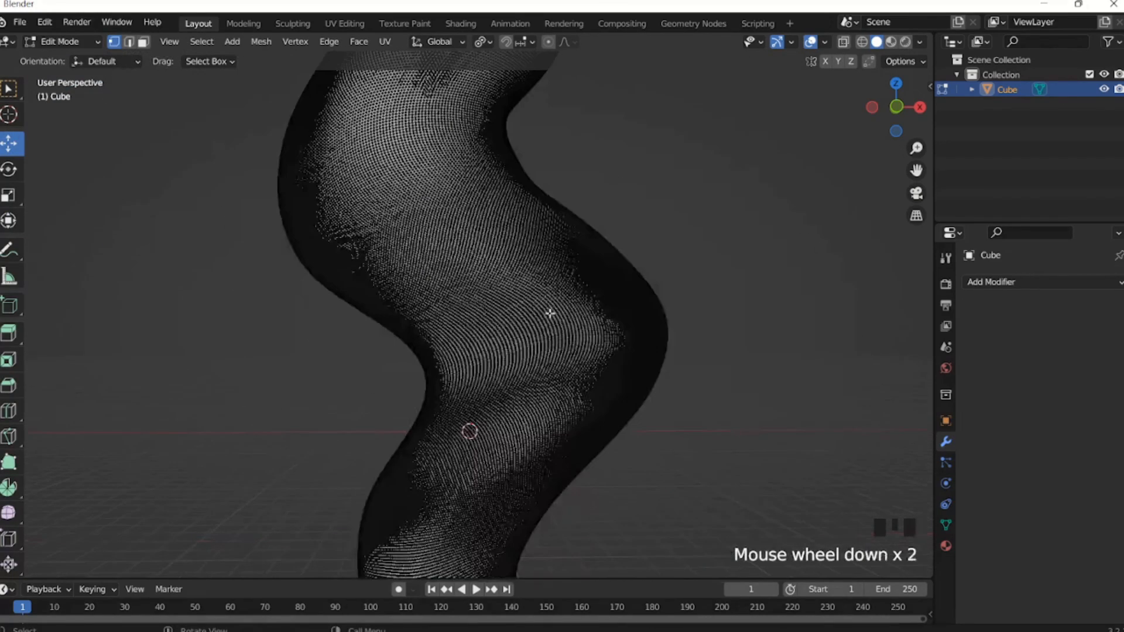
pyautogui.moveTo(548, 311); pyautogui.dragTo(469, 284, button='middle')
pyautogui.press('Tab')
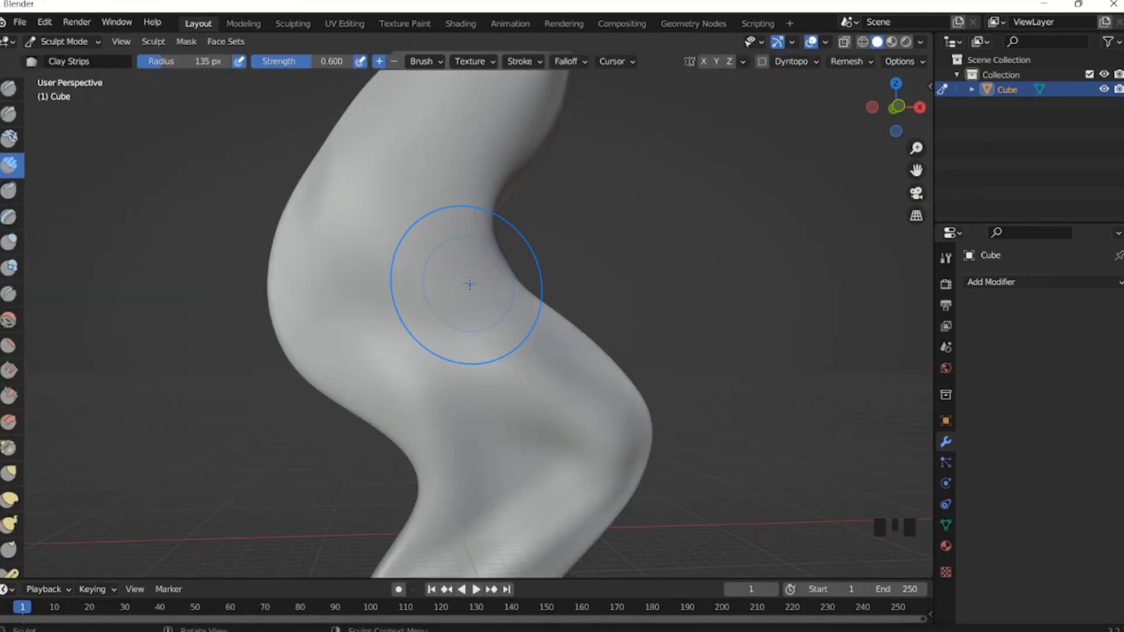
pyautogui.press('Tab')
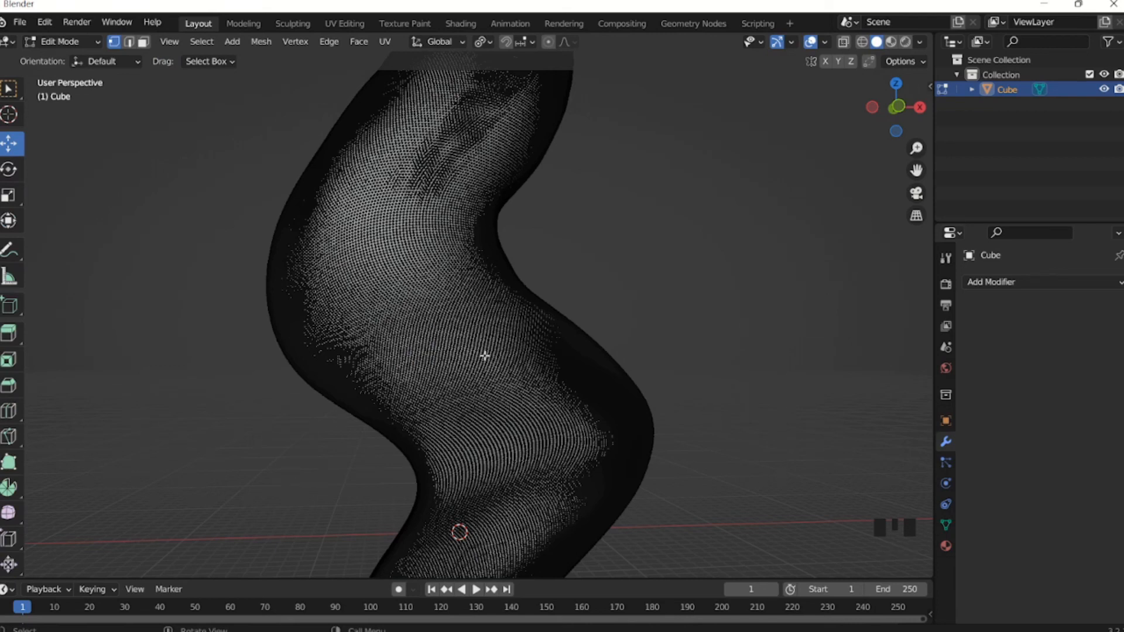
pyautogui.press('Tab')
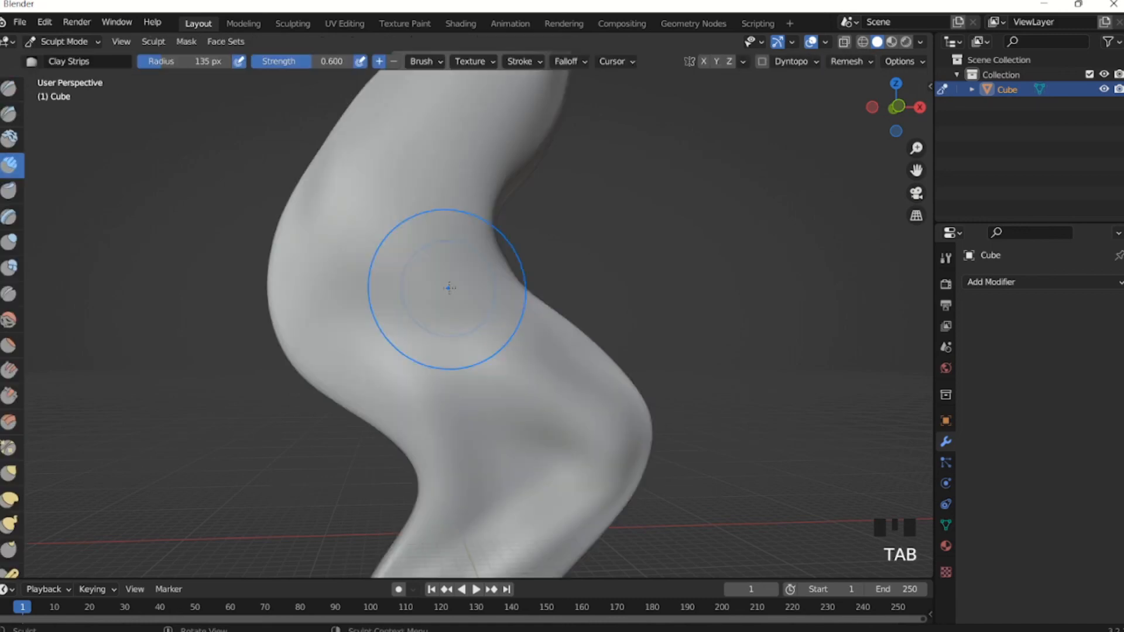
# Build up a raised band from the upper bend to the right-hand bend with the Draw brush at 135 px radius.
pyautogui.scroll(-2, 459, 322)
pyautogui.scroll(3, 458, 328)
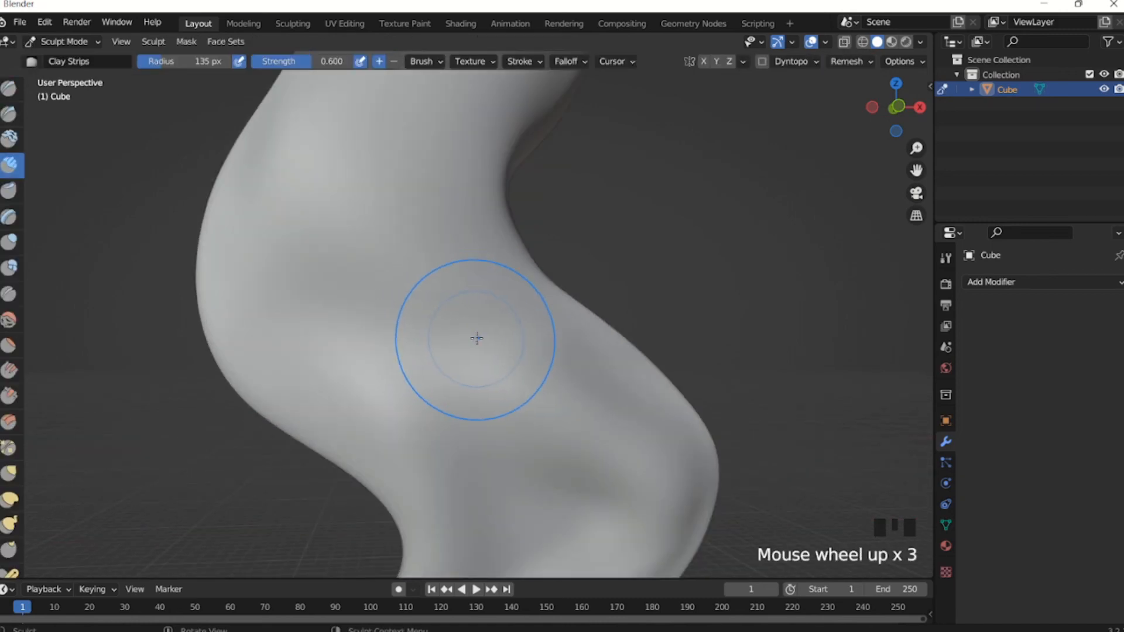
pyautogui.keyDown('shift'); pyautogui.moveTo(451, 326); pyautogui.dragTo(459, 344, button='middle'); pyautogui.keyUp('shift')
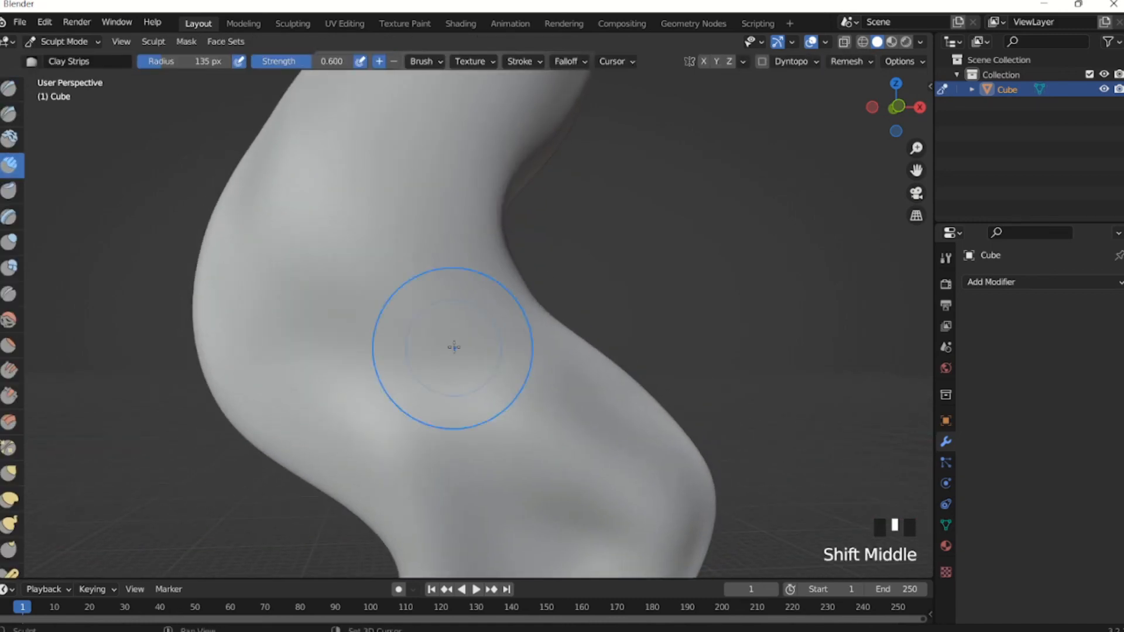
pyautogui.click(8, 89)
pyautogui.moveTo(365, 288)
pyautogui.mouseDown()
pyautogui.moveTo(515, 381)
pyautogui.moveTo(602, 477)
pyautogui.mouseUp()
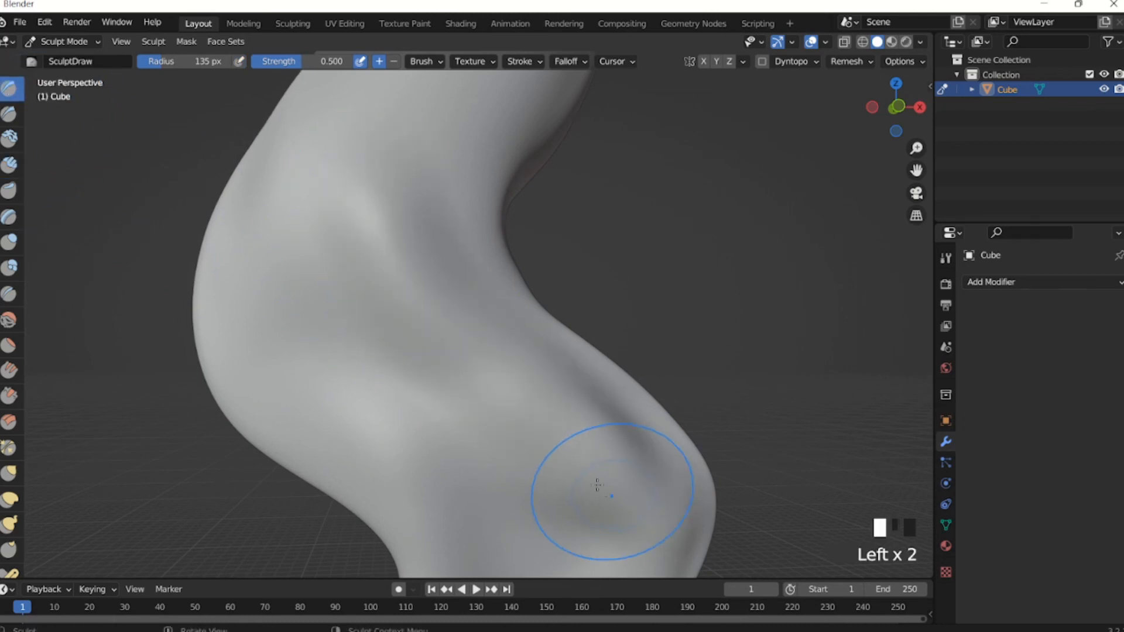
pyautogui.keyDown('shift'); pyautogui.moveTo(602, 476); pyautogui.dragTo(591, 338, button='middle'); pyautogui.keyUp('shift')
pyautogui.scroll(-2, 590, 338)
pyautogui.moveTo(540, 312); pyautogui.dragTo(505, 405)
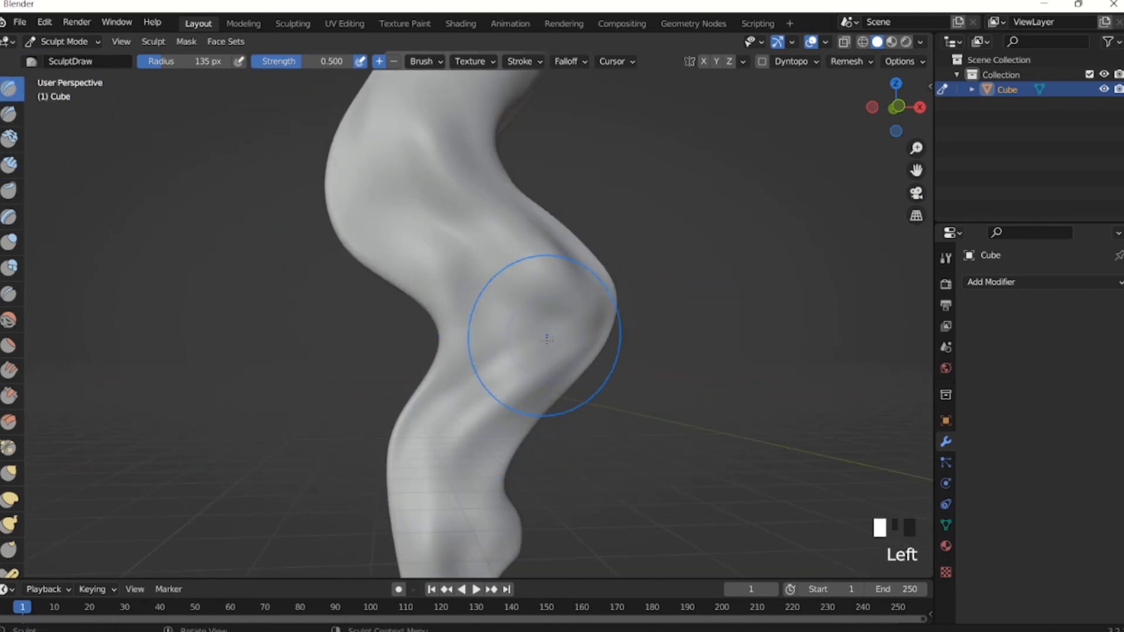
# Extend the Draw strokes below the right-hand bend into the lower section and smooth the form.
pyautogui.scroll(3, 528, 389)
pyautogui.keyDown('shift'); pyautogui.moveTo(535, 372); pyautogui.dragTo(550, 339, button='middle'); pyautogui.keyUp('shift')
pyautogui.moveTo(550, 339); pyautogui.dragTo(481, 454)
pyautogui.keyDown('shift'); pyautogui.moveTo(481, 454); pyautogui.dragTo(564, 258, button='middle'); pyautogui.keyUp('shift')
pyautogui.scroll(-2, 565, 263)
pyautogui.moveTo(564, 271)
pyautogui.mouseDown()
pyautogui.moveTo(555, 318)
pyautogui.moveTo(595, 371)
pyautogui.mouseUp()
pyautogui.scroll(-4, 592, 510)
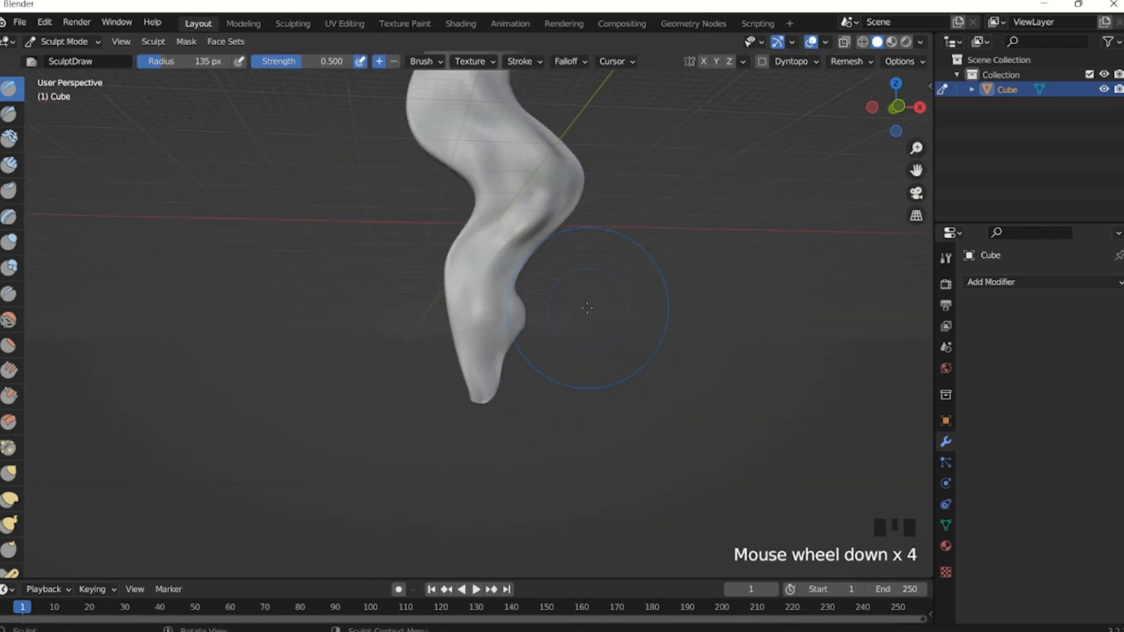
pyautogui.moveTo(593, 510)
pyautogui.keyDown('shift'); pyautogui.mouseDown(button='middle')
pyautogui.moveTo(489, 289)
pyautogui.moveTo(459, 359)
pyautogui.mouseUp(button='middle'); pyautogui.keyUp('shift')
pyautogui.keyDown('shift'); pyautogui.moveTo(459, 359); pyautogui.dragTo(447, 222); pyautogui.keyUp('shift')
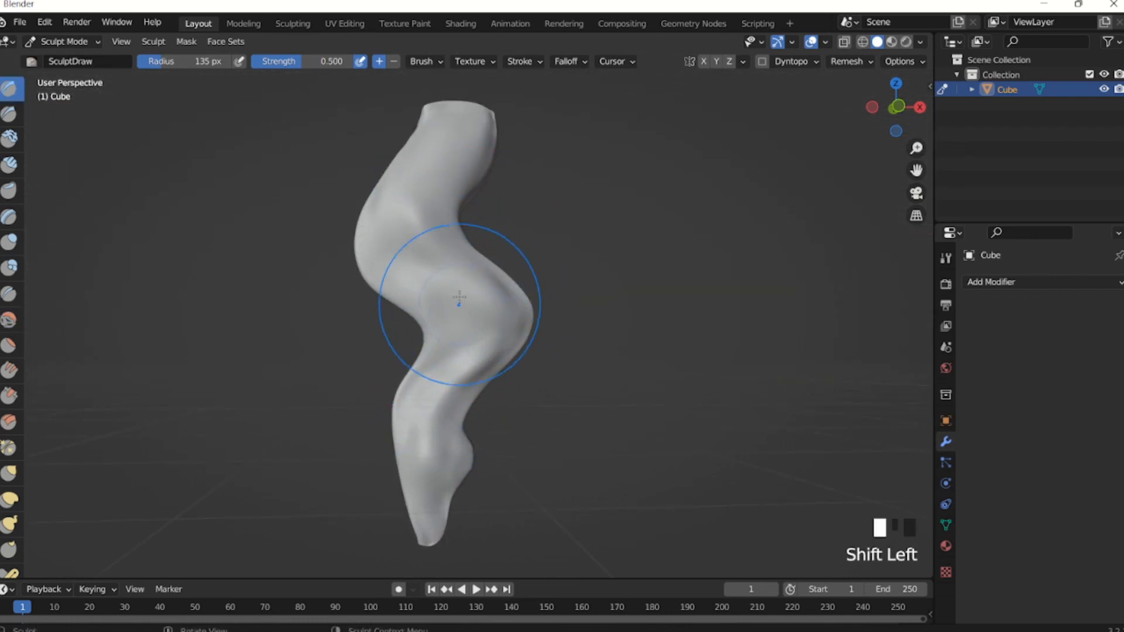
# Broaden the middle bend and fill out its left side with the Grab brush at 135 px radius.
pyautogui.press('g')
pyautogui.moveTo(515, 306); pyautogui.dragTo(498, 328)
pyautogui.moveTo(444, 352)
pyautogui.mouseDown()
pyautogui.moveTo(383, 344)
pyautogui.moveTo(487, 339)
pyautogui.moveTo(477, 351)
pyautogui.moveTo(531, 353)
pyautogui.mouseUp()
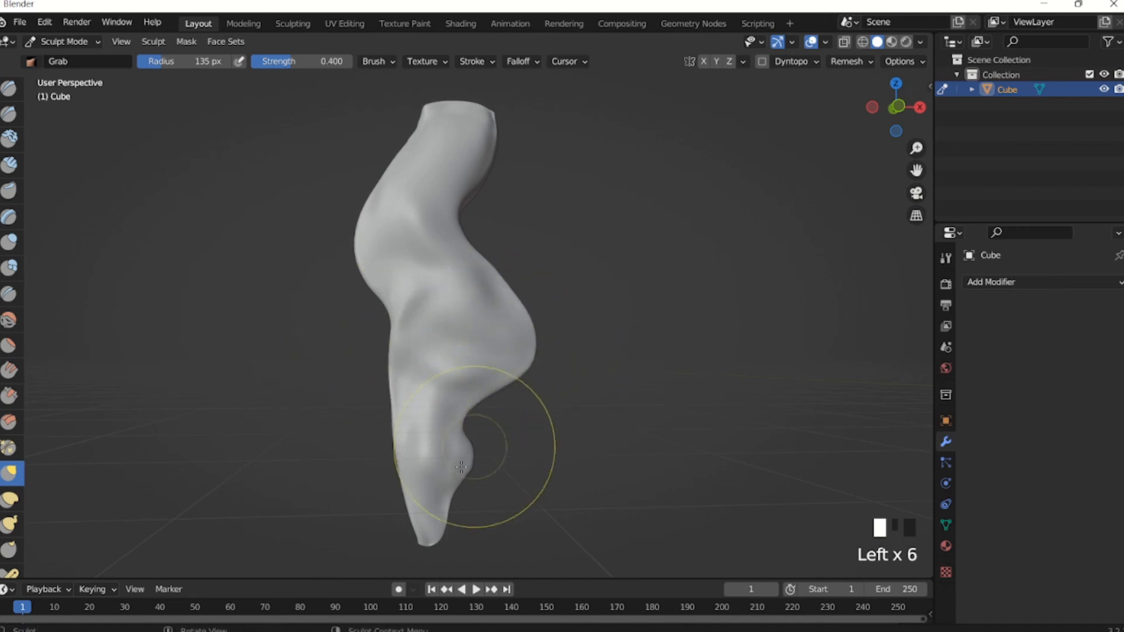
# Pull the lower end into a foot with a heel on the right and toes on the left using Grab, and smooth it.
pyautogui.moveTo(461, 467)
pyautogui.mouseDown()
pyautogui.moveTo(376, 532)
pyautogui.moveTo(422, 457)
pyautogui.mouseUp()
pyautogui.keyDown('shift'); pyautogui.moveTo(421, 457); pyautogui.dragTo(466, 468); pyautogui.keyUp('shift')
pyautogui.press('g')
pyautogui.moveTo(463, 468); pyautogui.dragTo(494, 474)
pyautogui.moveTo(483, 471); pyautogui.dragTo(509, 481)
pyautogui.moveTo(388, 502)
pyautogui.mouseDown()
pyautogui.moveTo(339, 492)
pyautogui.moveTo(447, 415)
pyautogui.mouseUp()
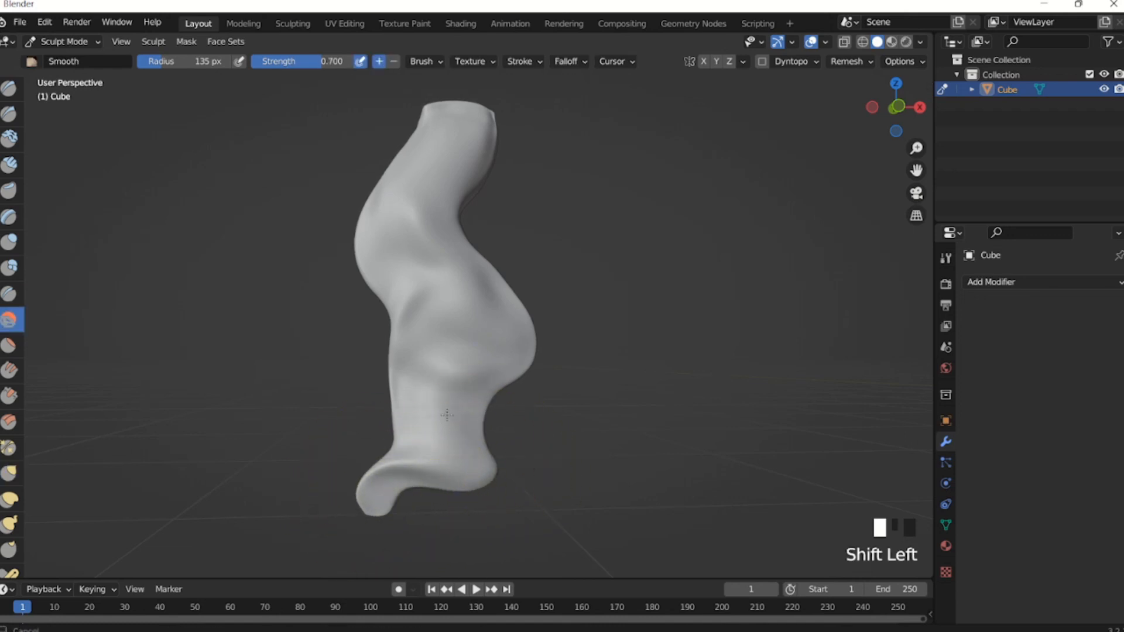
pyautogui.keyDown('shift'); pyautogui.moveTo(400, 492); pyautogui.dragTo(371, 471); pyautogui.keyUp('shift')
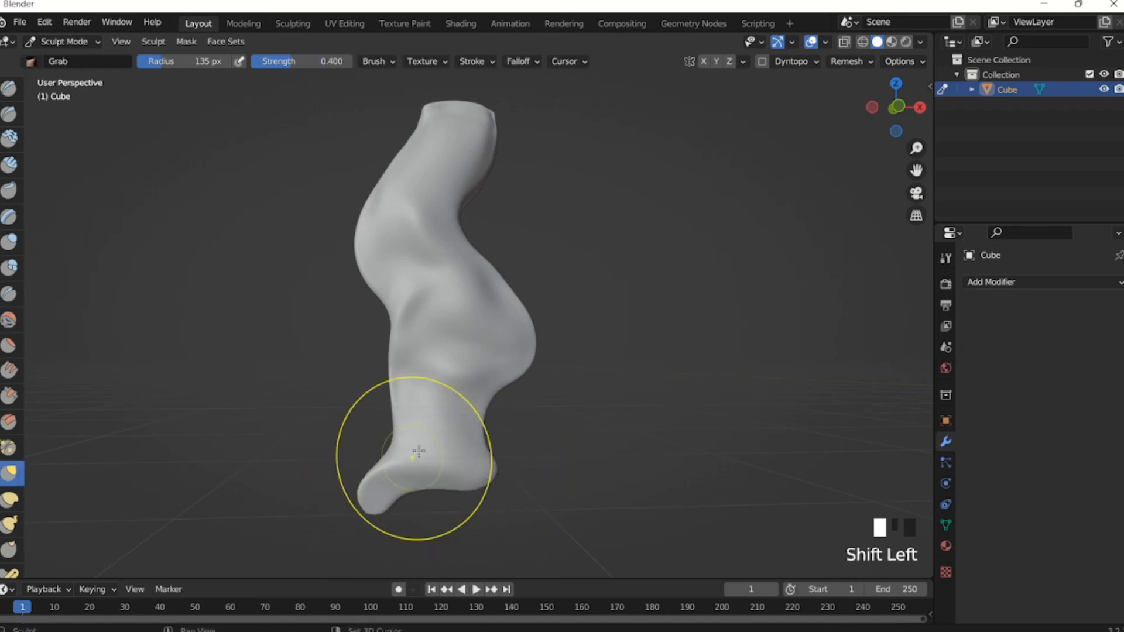
# Narrow the ankle above the foot and pull the right-hand bulge inward into a calf with the Grab brush.
pyautogui.moveTo(393, 373); pyautogui.dragTo(411, 401)
pyautogui.moveTo(405, 411); pyautogui.dragTo(417, 415)
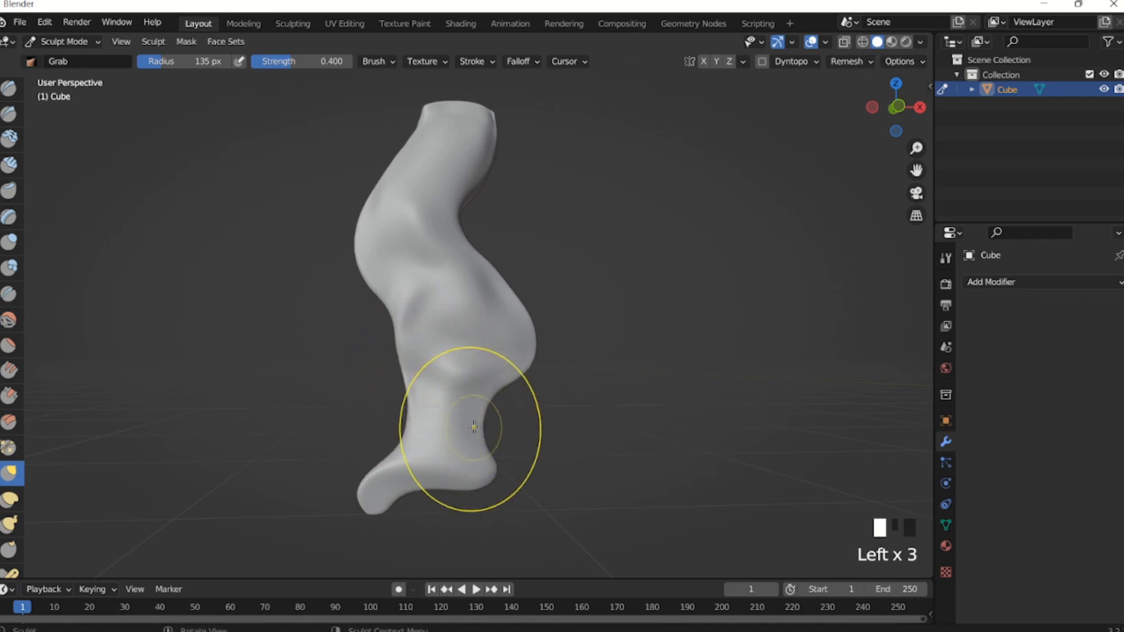
pyautogui.moveTo(489, 429); pyautogui.dragTo(461, 417)
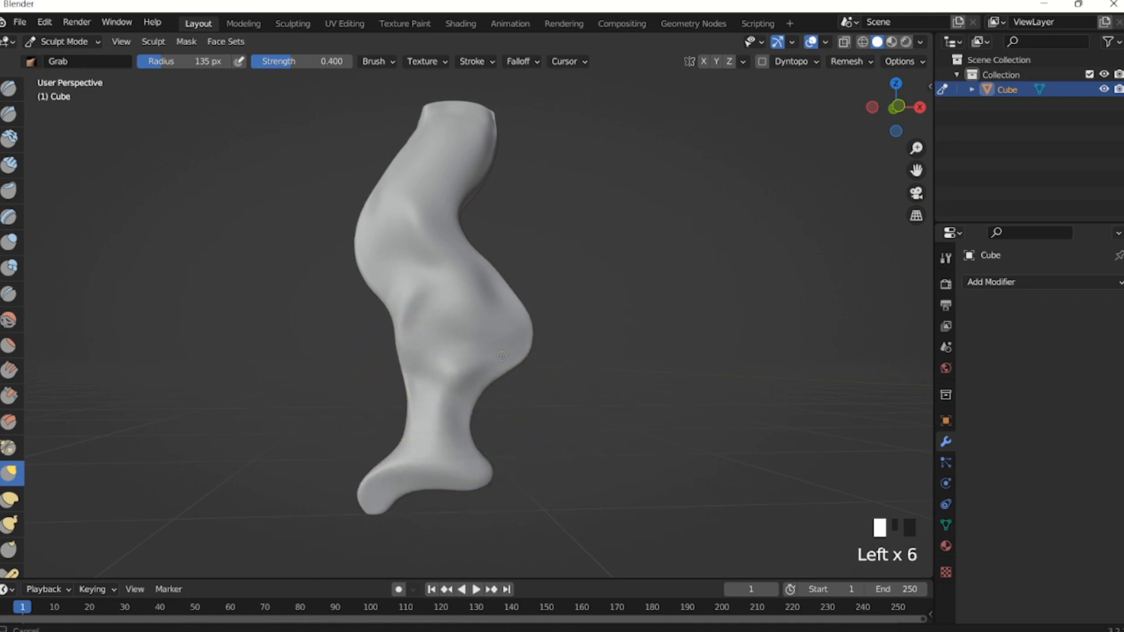
pyautogui.moveTo(509, 352)
pyautogui.mouseDown()
pyautogui.moveTo(494, 351)
pyautogui.moveTo(506, 359)
pyautogui.moveTo(499, 328)
pyautogui.moveTo(488, 333)
pyautogui.mouseUp()
pyautogui.moveTo(491, 346); pyautogui.dragTo(481, 349)
pyautogui.moveTo(408, 362); pyautogui.dragTo(417, 357)
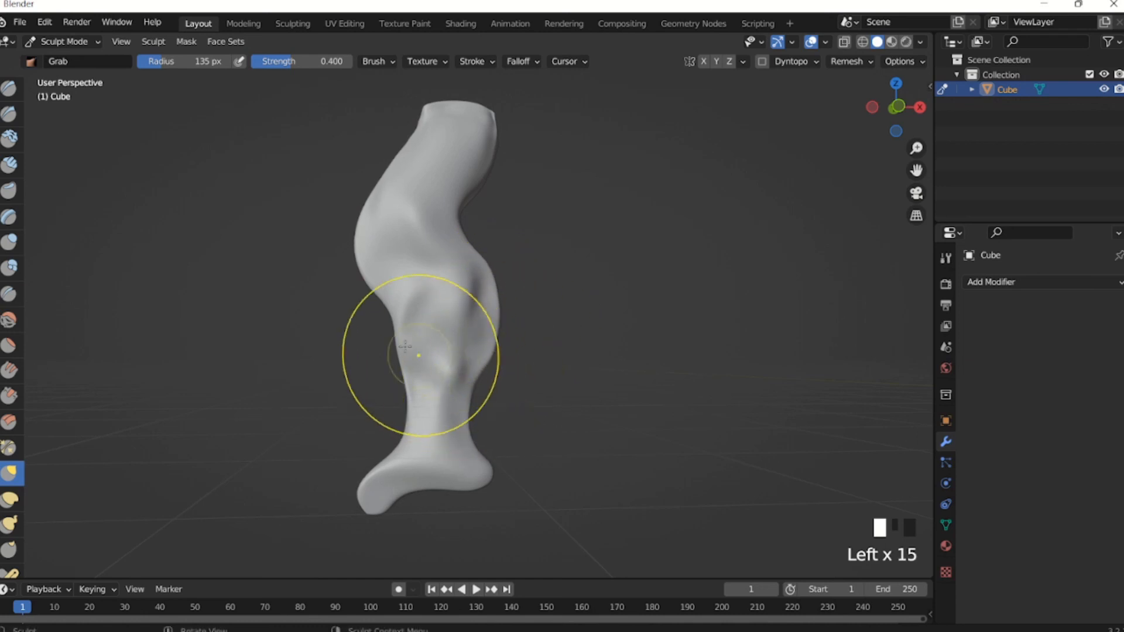
# Move the left outline below the upper bend outward with the Grab brush, and smooth the middle of the leg.
pyautogui.moveTo(378, 293); pyautogui.dragTo(382, 289)
pyautogui.moveTo(395, 368); pyautogui.dragTo(386, 325)
pyautogui.moveTo(414, 376); pyautogui.dragTo(407, 404)
pyautogui.moveTo(404, 410); pyautogui.dragTo(412, 391)
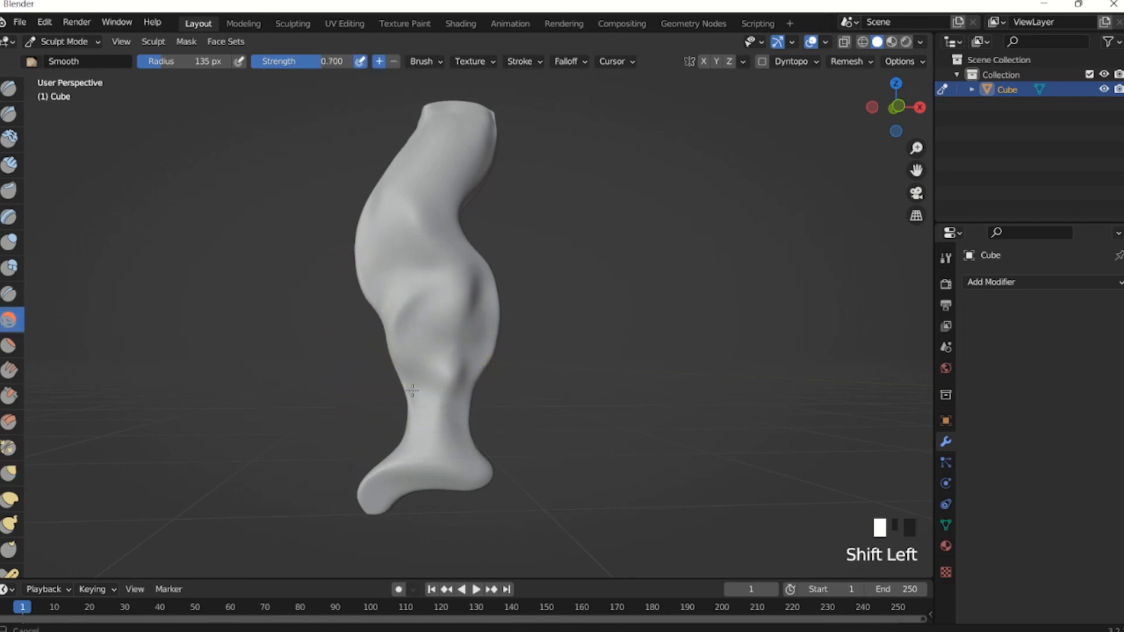
pyautogui.moveTo(410, 329)
pyautogui.keyDown('shift'); pyautogui.mouseDown()
pyautogui.moveTo(439, 351)
pyautogui.moveTo(487, 271)
pyautogui.mouseUp(); pyautogui.keyUp('shift')
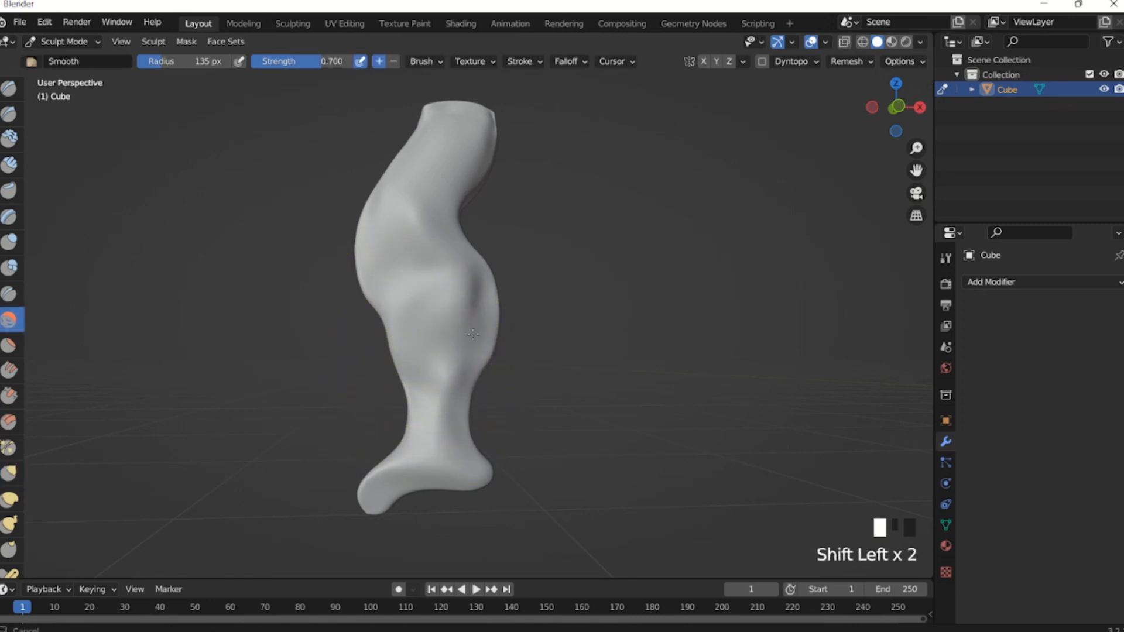
pyautogui.moveTo(452, 238)
pyautogui.keyDown('shift'); pyautogui.mouseDown()
pyautogui.moveTo(445, 248)
pyautogui.moveTo(502, 296)
pyautogui.moveTo(482, 326)
pyautogui.moveTo(495, 350)
pyautogui.mouseUp(); pyautogui.keyUp('shift')
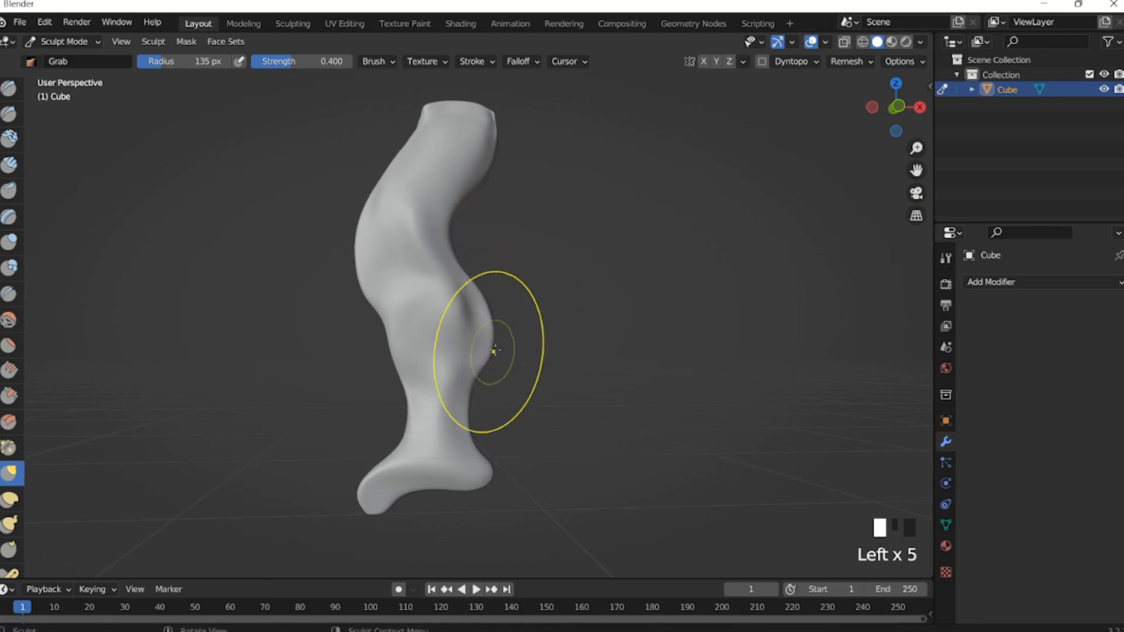
# Shift the upper leg to the left over the foot with the Grab brush, enlarging its radius to 193 px.
pyautogui.moveTo(398, 468)
pyautogui.mouseDown()
pyautogui.moveTo(375, 508)
pyautogui.moveTo(369, 494)
pyautogui.moveTo(389, 476)
pyautogui.moveTo(397, 497)
pyautogui.moveTo(441, 412)
pyautogui.moveTo(465, 409)
pyautogui.moveTo(474, 383)
pyautogui.moveTo(407, 339)
pyautogui.moveTo(389, 263)
pyautogui.moveTo(392, 276)
pyautogui.mouseUp()
pyautogui.moveTo(393, 275)
pyautogui.mouseDown()
pyautogui.moveTo(448, 263)
pyautogui.moveTo(459, 319)
pyautogui.moveTo(384, 220)
pyautogui.moveTo(472, 143)
pyautogui.moveTo(462, 126)
pyautogui.moveTo(404, 135)
pyautogui.moveTo(427, 155)
pyautogui.mouseUp()
pyautogui.click(442, 113)
pyautogui.press('f')
pyautogui.click(544, 138)
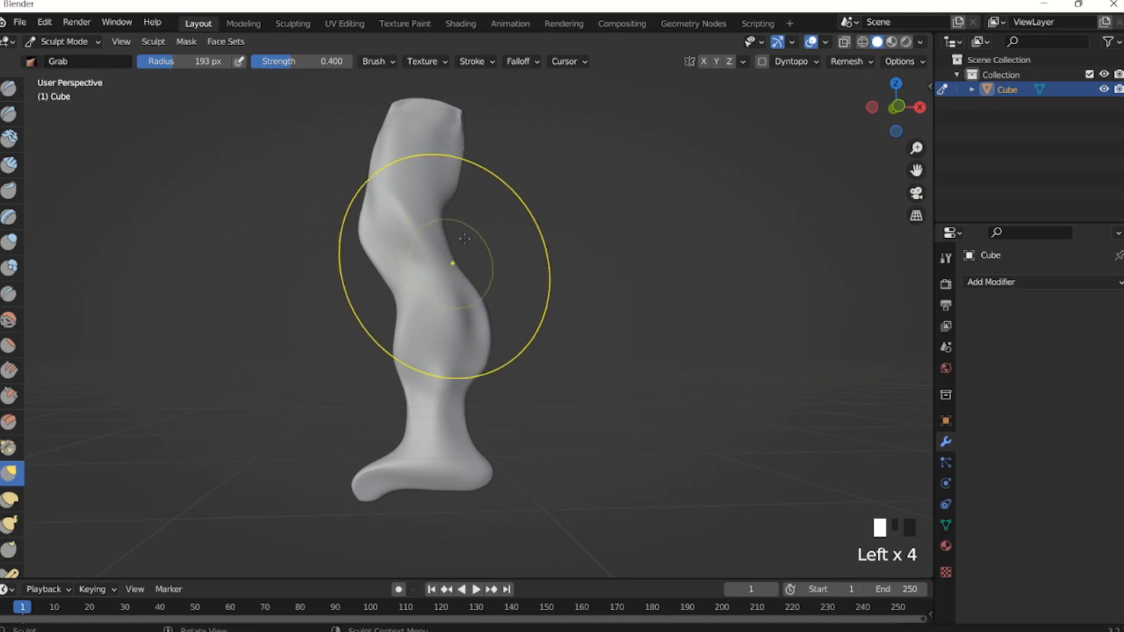
# Widen both sides of the thigh with the Grab brush at 193 px radius.
pyautogui.moveTo(465, 239)
pyautogui.mouseDown(button='middle')
pyautogui.moveTo(402, 271)
pyautogui.moveTo(414, 251)
pyautogui.mouseUp(button='middle')
pyautogui.moveTo(414, 251)
pyautogui.keyDown('shift'); pyautogui.mouseDown()
pyautogui.moveTo(422, 159)
pyautogui.moveTo(388, 172)
pyautogui.moveTo(439, 213)
pyautogui.moveTo(445, 176)
pyautogui.moveTo(422, 150)
pyautogui.moveTo(429, 173)
pyautogui.mouseUp(); pyautogui.keyUp('shift')
pyautogui.moveTo(429, 173); pyautogui.dragTo(379, 152, button='middle')
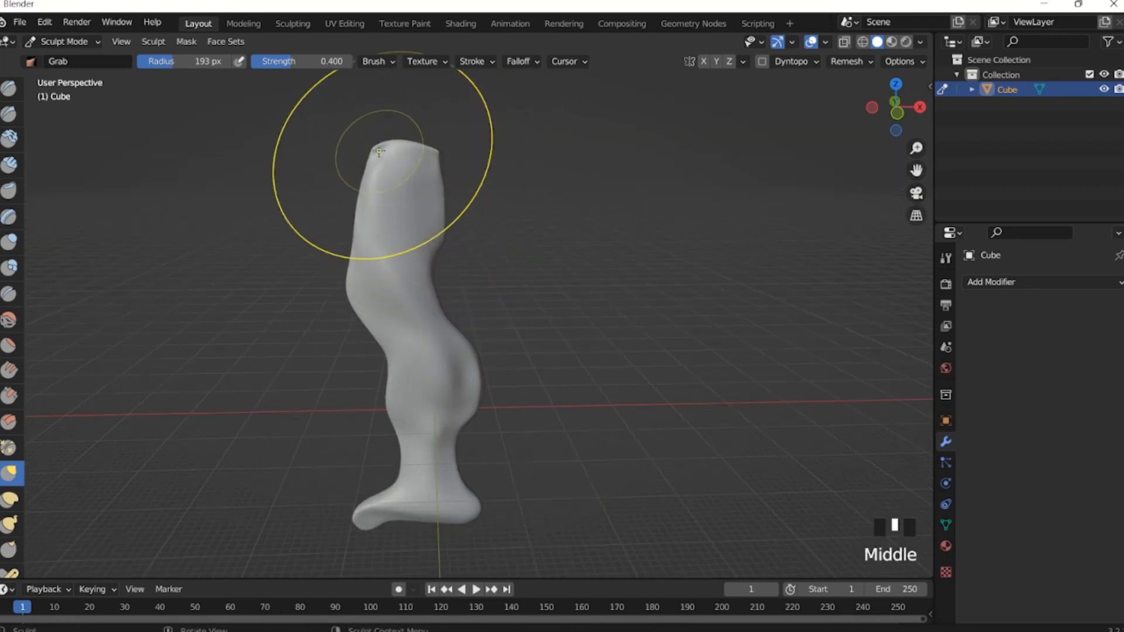
pyautogui.moveTo(375, 177); pyautogui.dragTo(363, 192)
pyautogui.moveTo(369, 199); pyautogui.dragTo(351, 212)
pyautogui.moveTo(350, 212)
pyautogui.mouseDown()
pyautogui.moveTo(425, 213)
pyautogui.moveTo(437, 202)
pyautogui.moveTo(440, 221)
pyautogui.moveTo(437, 191)
pyautogui.mouseUp()
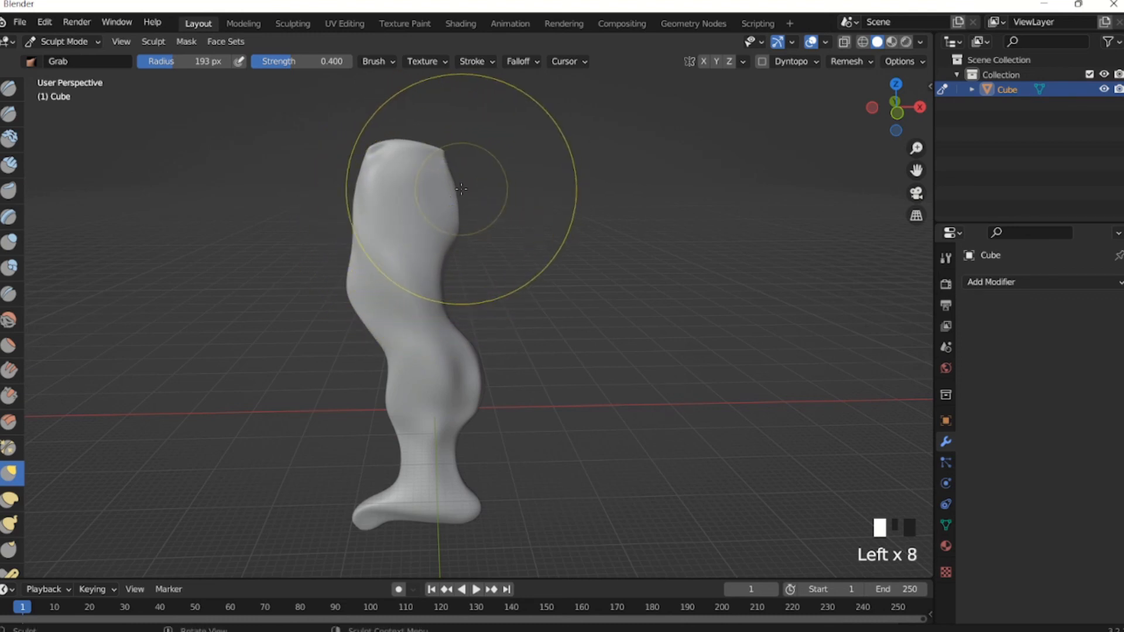
# Straighten the front outline of the shin with the Grab brush at 73 px radius.
pyautogui.moveTo(453, 438)
pyautogui.mouseDown(button='middle')
pyautogui.moveTo(459, 464)
pyautogui.moveTo(459, 377)
pyautogui.moveTo(409, 377)
pyautogui.mouseUp(button='middle')
pyautogui.moveTo(410, 377)
pyautogui.keyDown('shift'); pyautogui.mouseDown()
pyautogui.moveTo(428, 342)
pyautogui.moveTo(435, 354)
pyautogui.mouseUp(); pyautogui.keyUp('shift')
pyautogui.press('f')
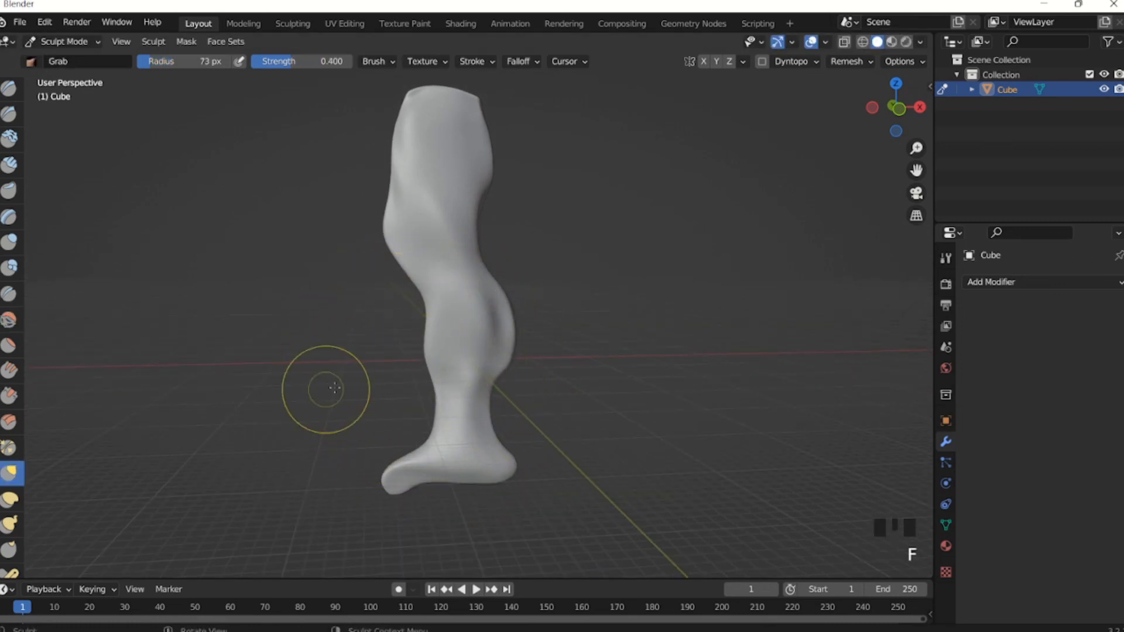
pyautogui.moveTo(434, 353); pyautogui.dragTo(436, 356)
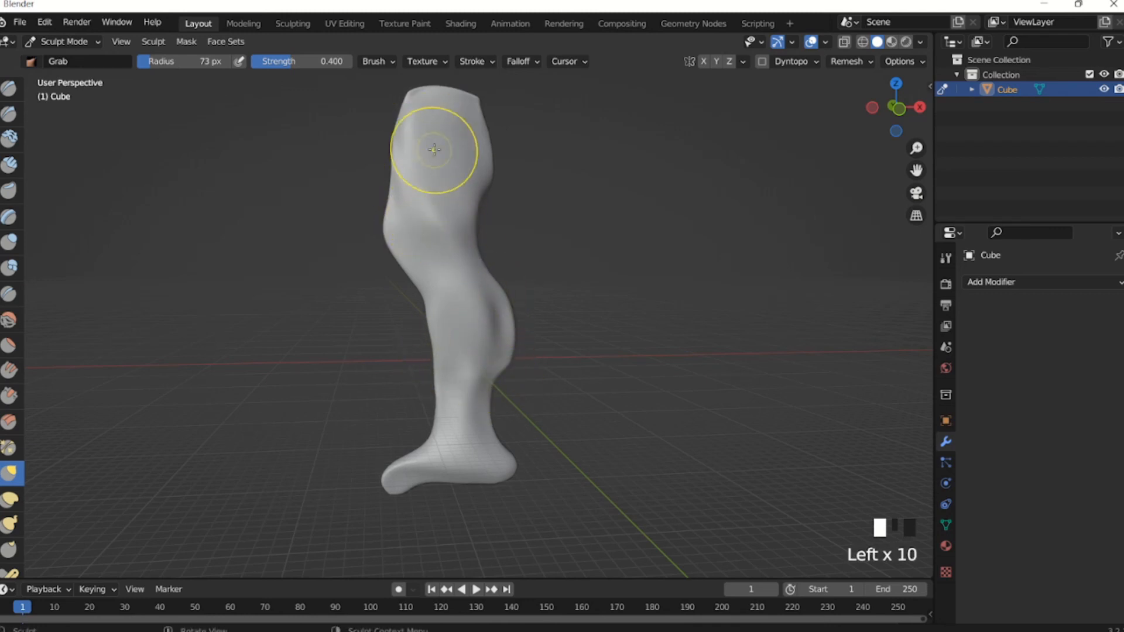
# Build up volume on the upper thigh and the calf with the Draw brush at 73 px radius.
pyautogui.click(10, 89)
pyautogui.moveTo(429, 112)
pyautogui.mouseDown()
pyautogui.moveTo(426, 199)
pyautogui.moveTo(433, 154)
pyautogui.moveTo(440, 159)
pyautogui.mouseUp()
pyautogui.moveTo(494, 308); pyautogui.dragTo(493, 337)
pyautogui.moveTo(493, 337)
pyautogui.mouseDown()
pyautogui.moveTo(490, 349)
pyautogui.moveTo(498, 322)
pyautogui.moveTo(504, 349)
pyautogui.mouseUp()
# Smooth the toe area and pull it forward and up with the Grab brush to flatten the sole.
pyautogui.moveTo(505, 350); pyautogui.dragTo(464, 425, button='middle')
pyautogui.keyDown('shift'); pyautogui.click(410, 449); pyautogui.keyUp('shift')
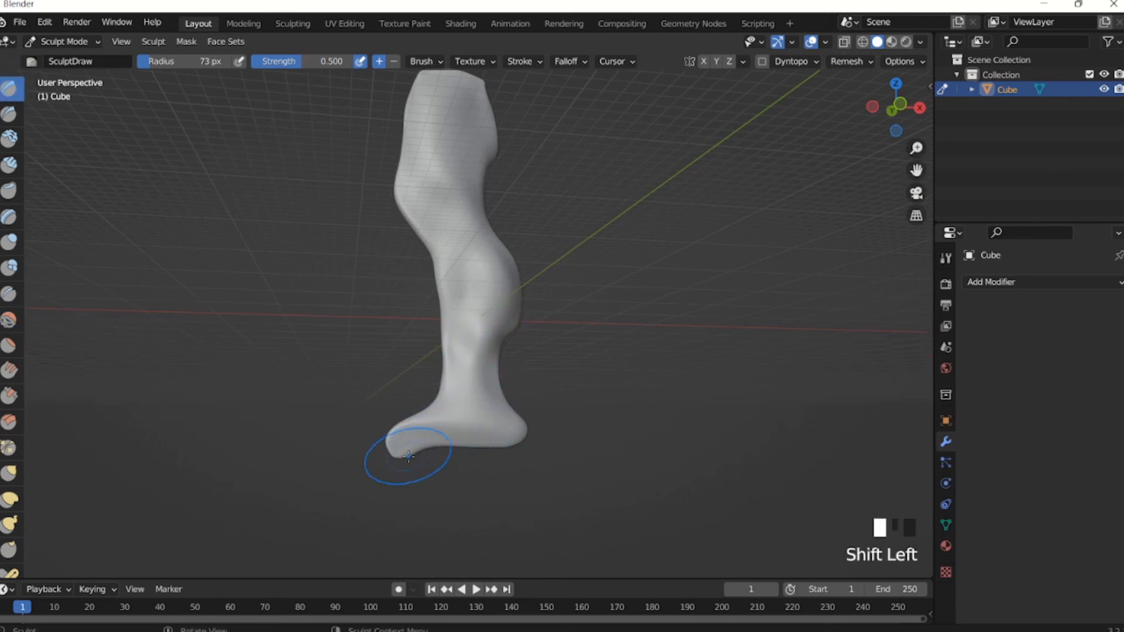
pyautogui.press('g')
pyautogui.moveTo(409, 458); pyautogui.dragTo(398, 449)
pyautogui.moveTo(398, 452); pyautogui.dragTo(391, 446)
pyautogui.moveTo(390, 451); pyautogui.dragTo(386, 444)
pyautogui.moveTo(383, 440); pyautogui.dragTo(422, 430)
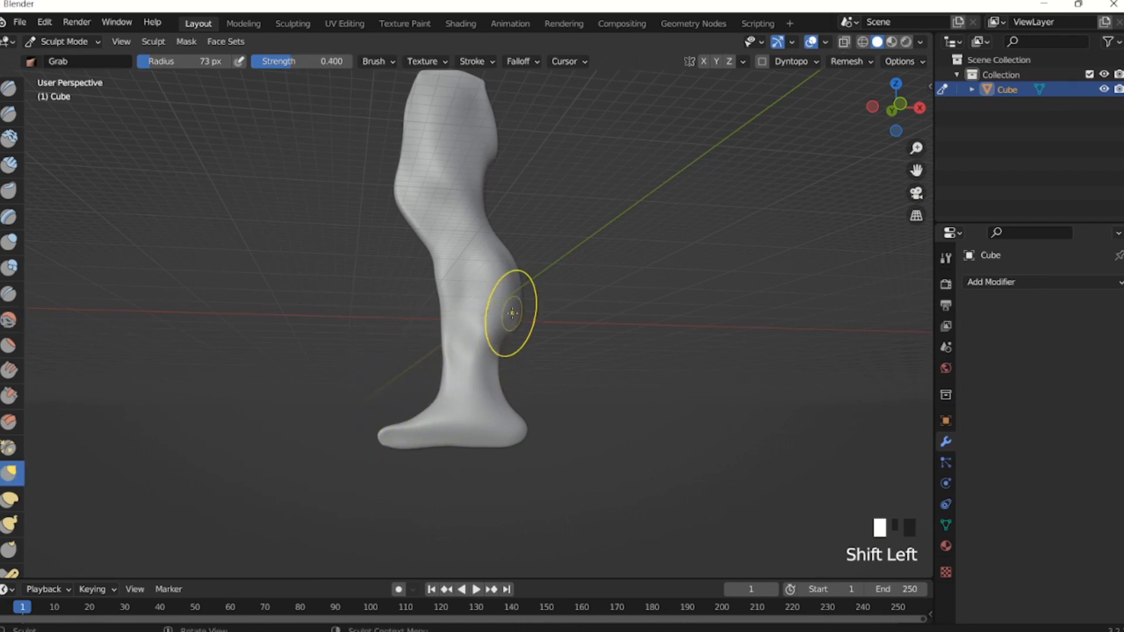
# Round out the knee in the front view with the Grab brush at 73 px radius, and smooth the hollow behind it.
pyautogui.press('KP_3')
pyautogui.press('KP_1')
pyautogui.moveTo(510, 319)
pyautogui.mouseDown(button='middle')
pyautogui.moveTo(631, 297)
pyautogui.moveTo(471, 296)
pyautogui.mouseUp(button='middle')
pyautogui.press('KP_1')
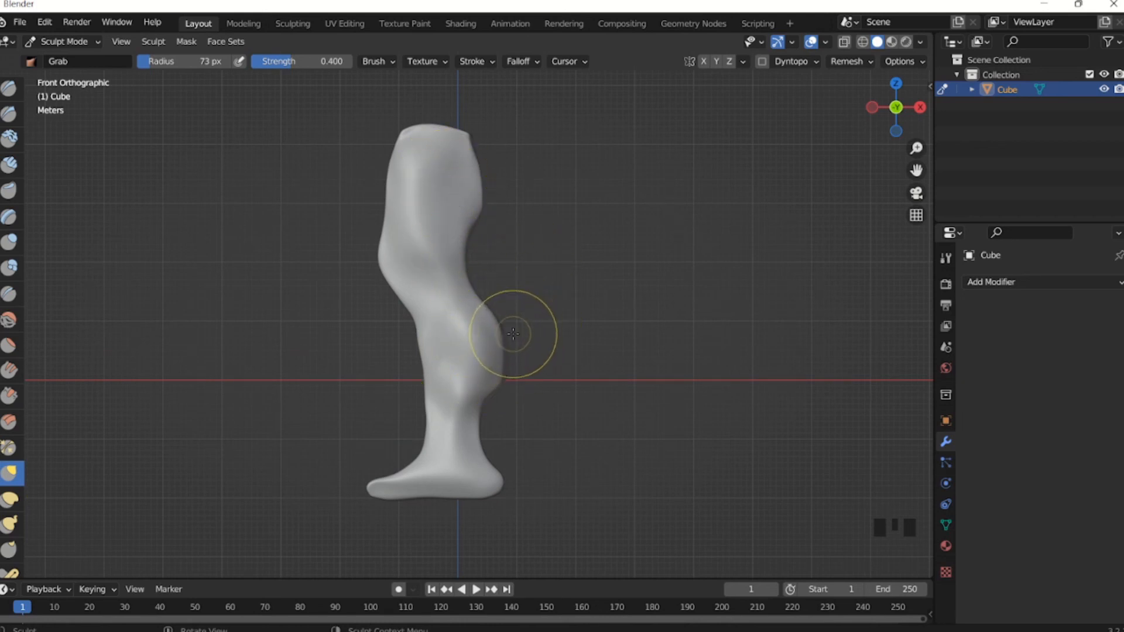
pyautogui.moveTo(382, 273); pyautogui.dragTo(396, 290)
pyautogui.moveTo(396, 291); pyautogui.dragTo(383, 277)
pyautogui.moveTo(387, 279); pyautogui.dragTo(388, 276)
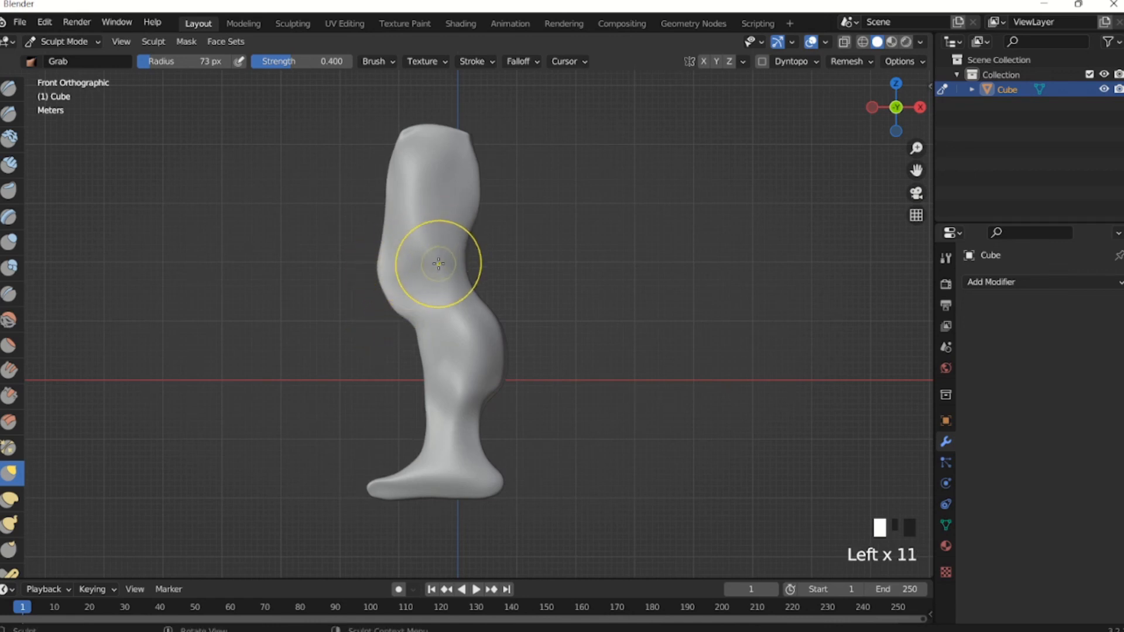
pyautogui.keyDown('shift'); pyautogui.click(483, 256); pyautogui.keyUp('shift')
pyautogui.keyDown('shift'); pyautogui.click(494, 255); pyautogui.keyUp('shift')
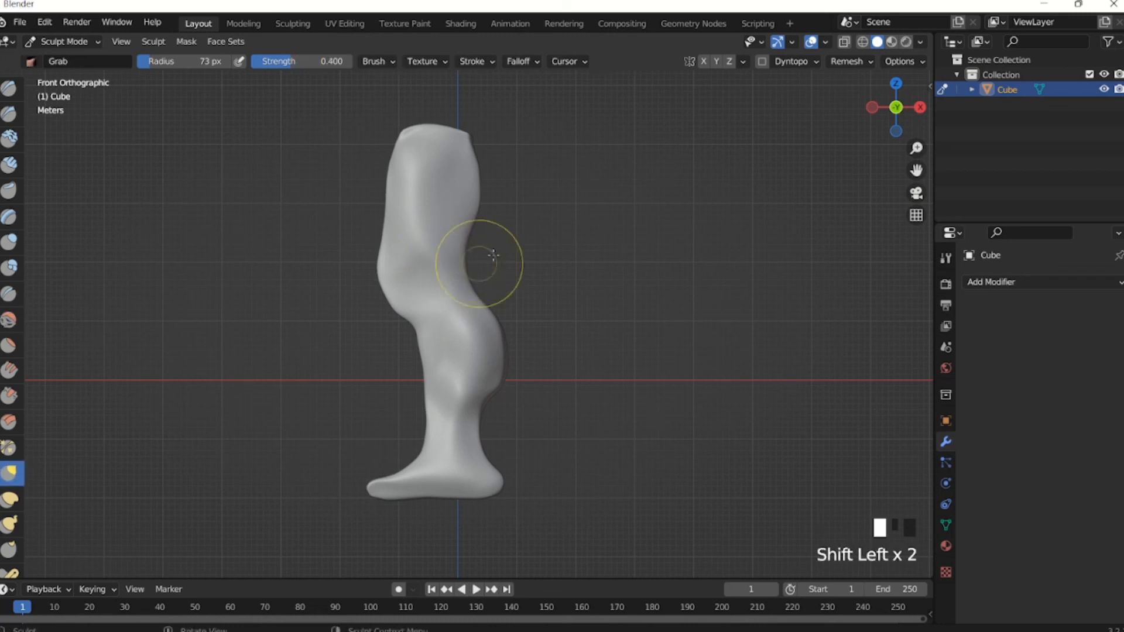